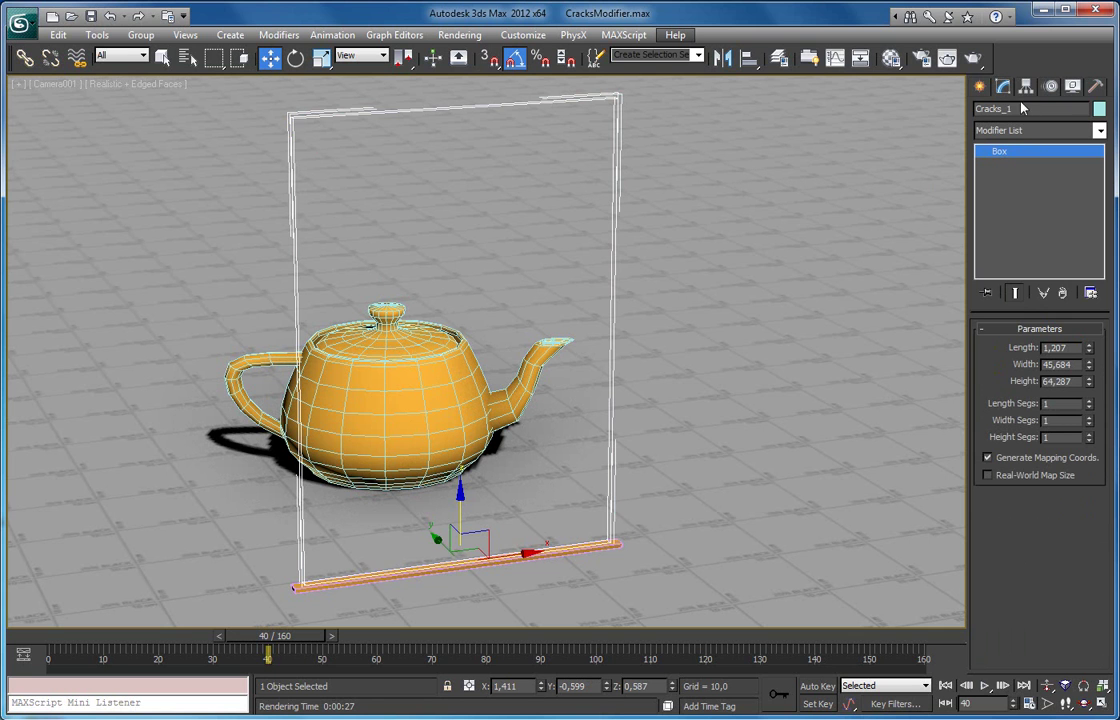
# View the last rendered frame of the intact glass panel and teapot, and close the render window.
pyautogui.click(947, 62)
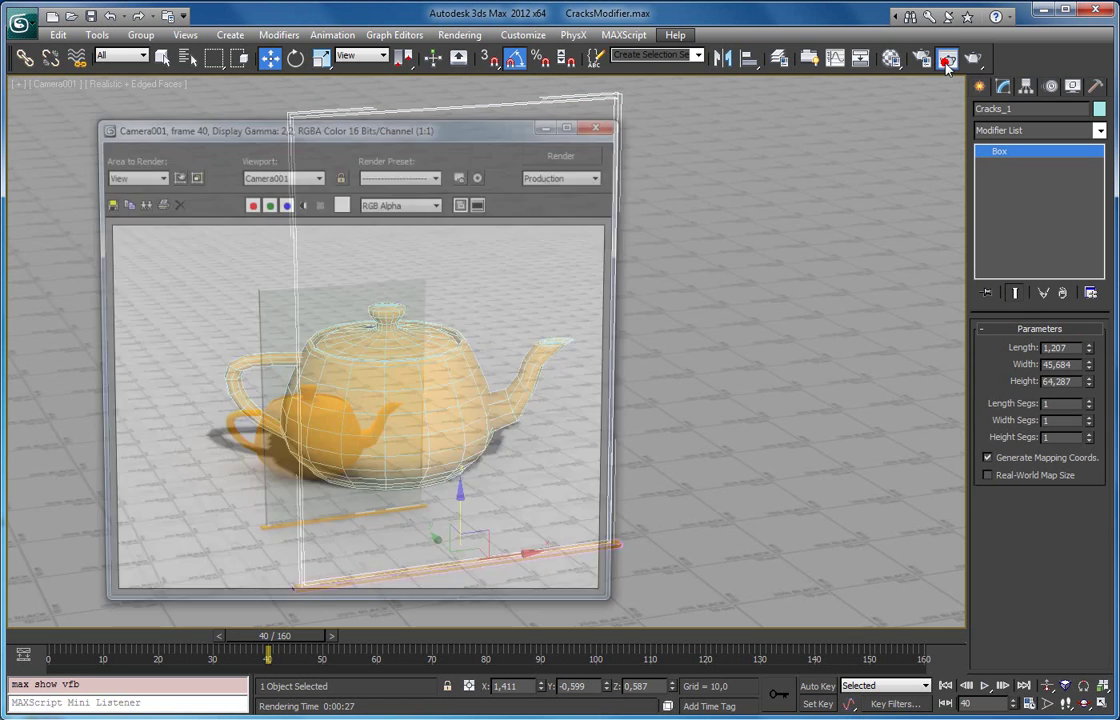
pyautogui.click(379, 388)
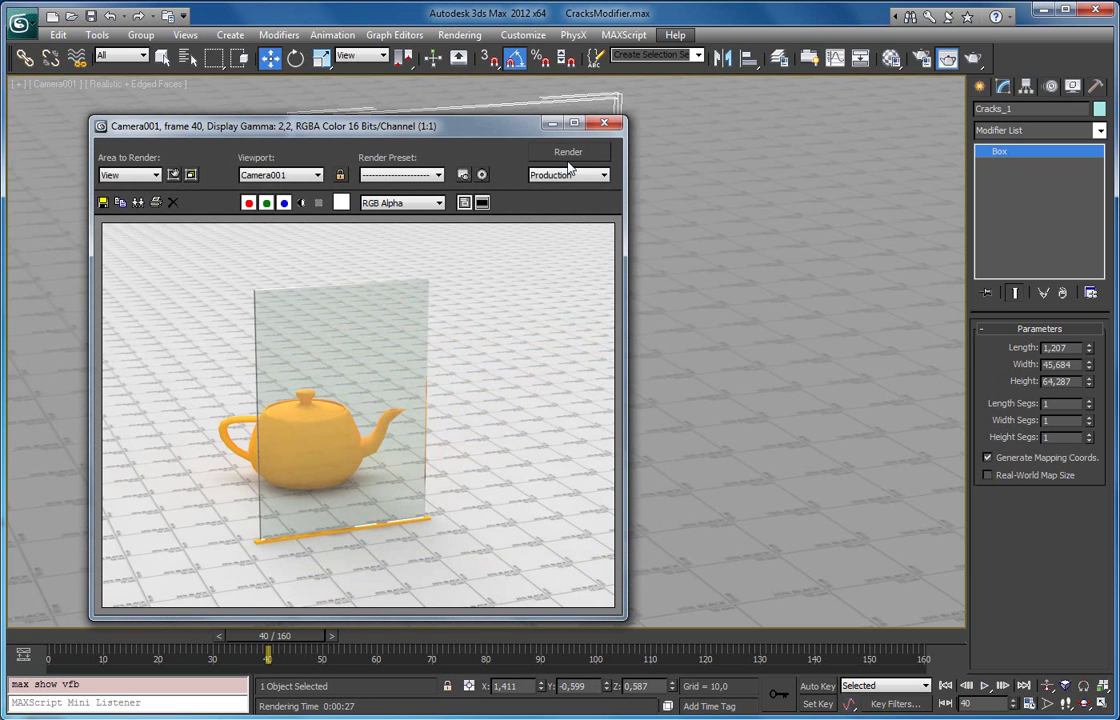
pyautogui.click(603, 123)
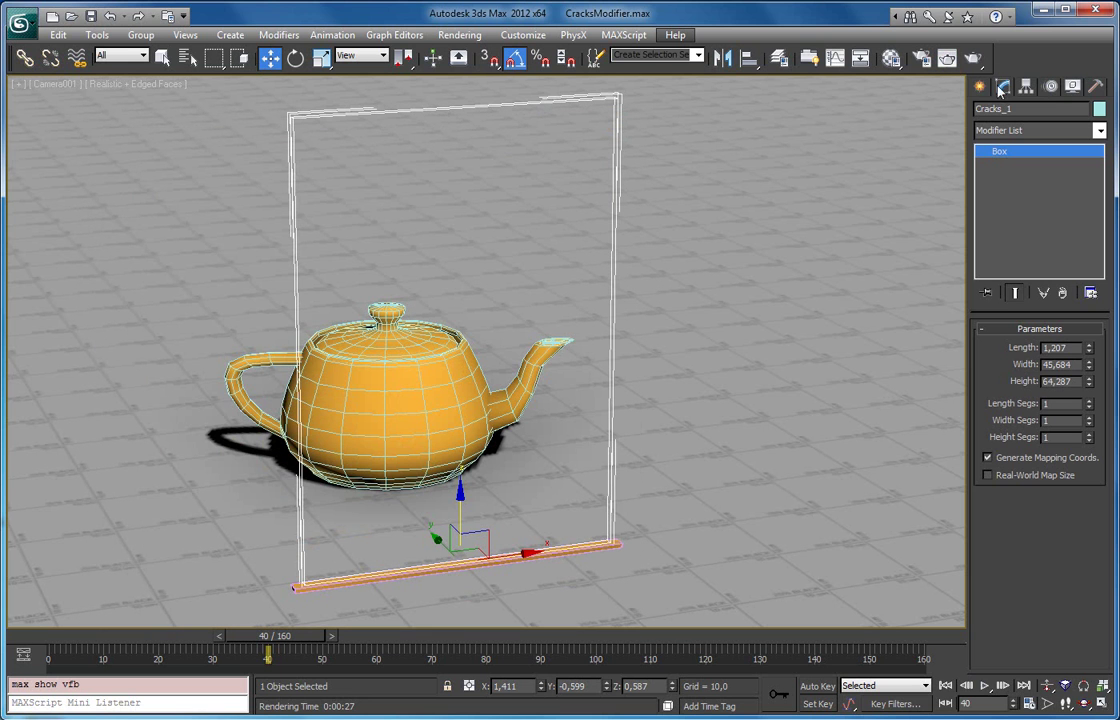
# Apply a RayFire Fragmenter modifier to the glass box with a Uniform point count of 400.
pyautogui.click(1097, 131)
pyautogui.scroll(-15, 1035, 400)
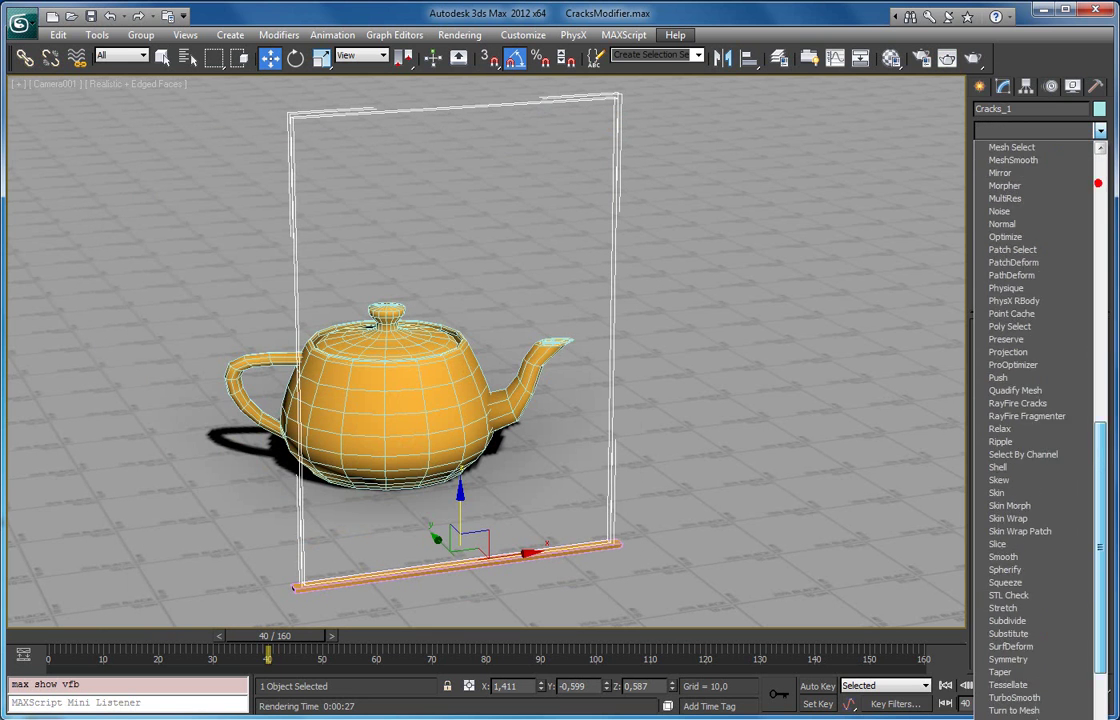
pyautogui.click(1027, 313)
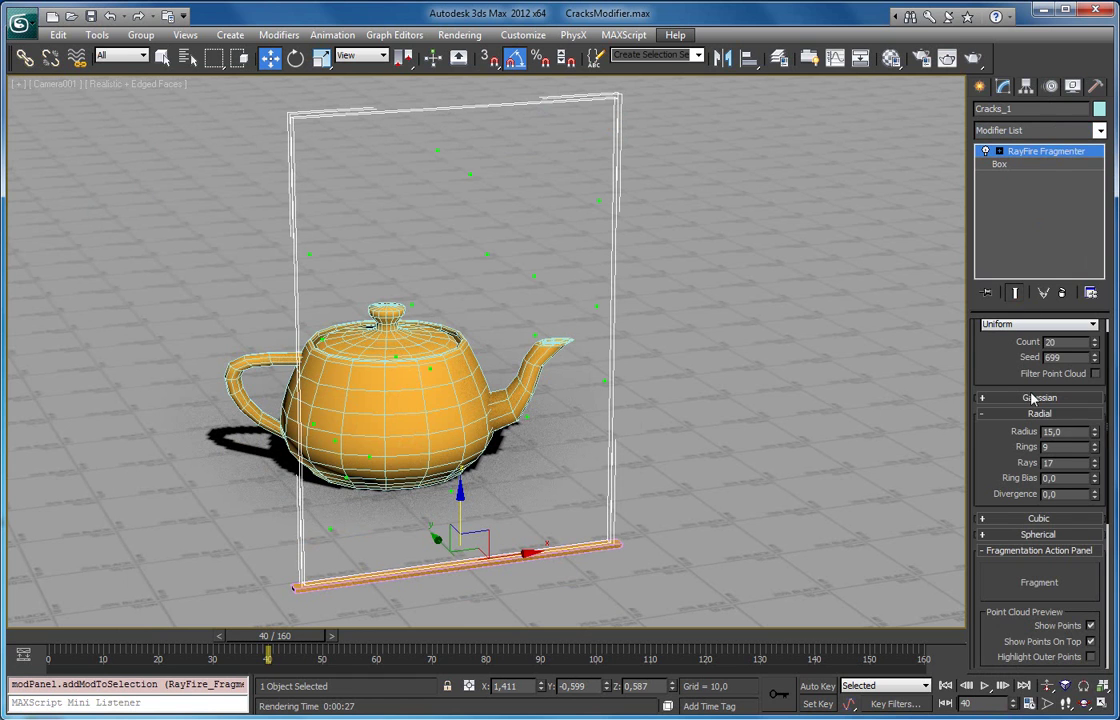
pyautogui.moveTo(1064, 342); pyautogui.dragTo(990, 342)
pyautogui.write('400')
pyautogui.press('Return')
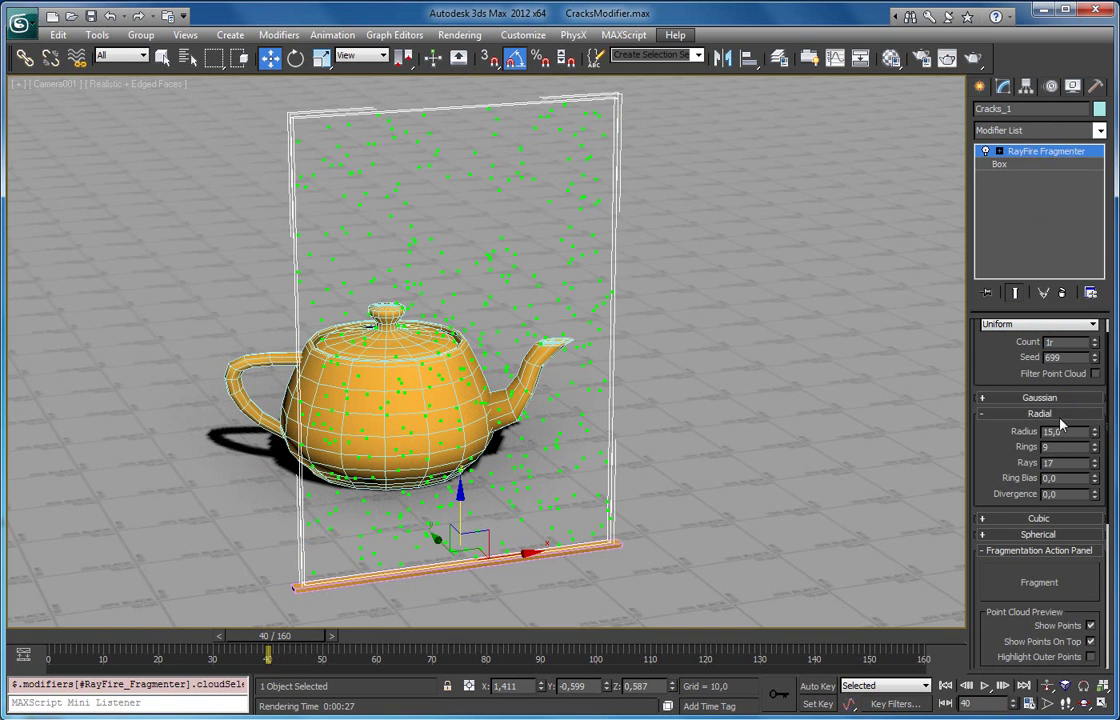
# Fragment the glass panel and turn off Show Points in the point cloud preview.
pyautogui.scroll(-5, 1003, 395)
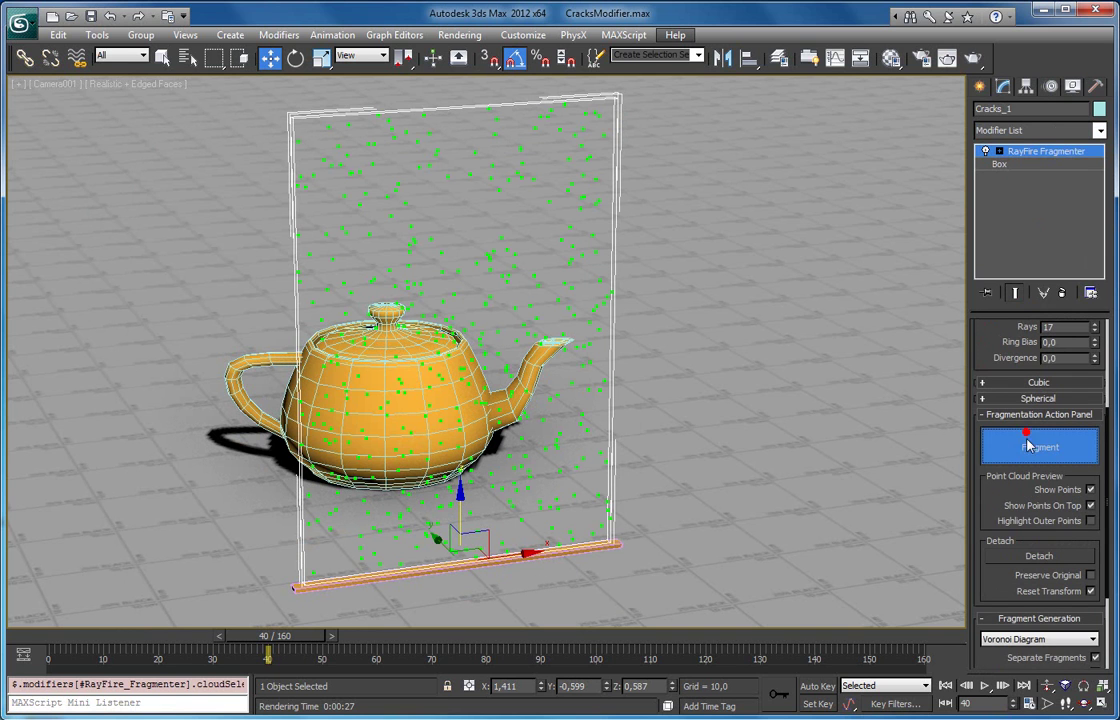
pyautogui.click(1030, 450)
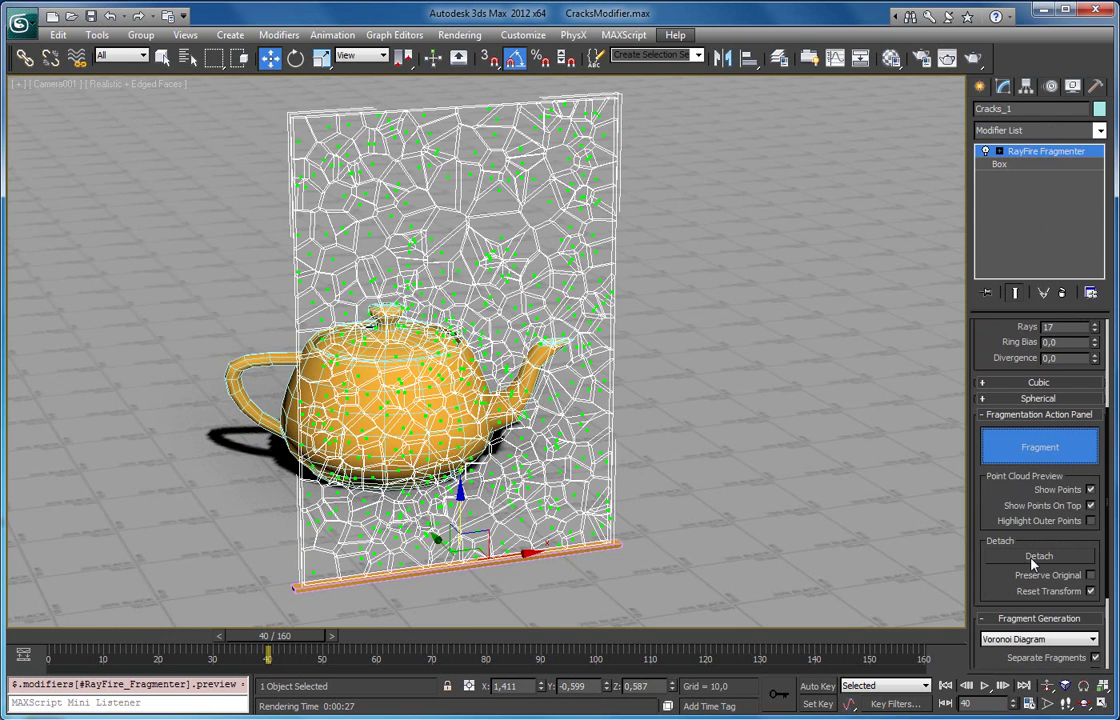
pyautogui.click(1089, 491)
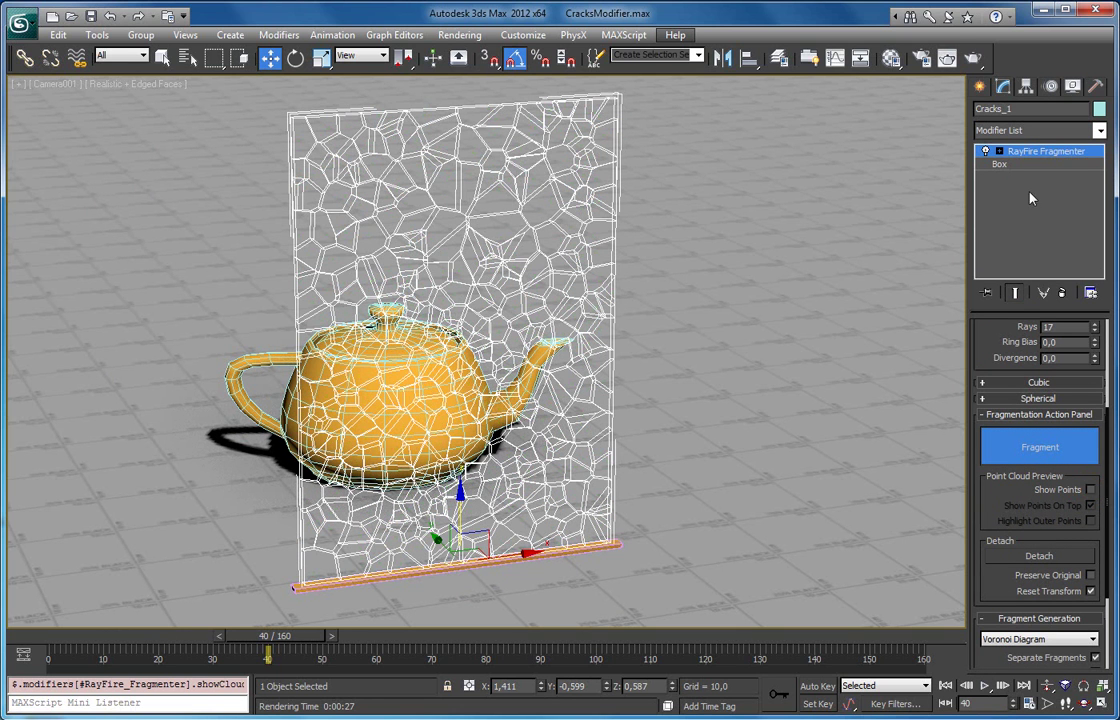
# Add an Edit Poly modifier above the RayFire Fragmenter in the Perspective view and enter its Polygon level.
pyautogui.press('p')
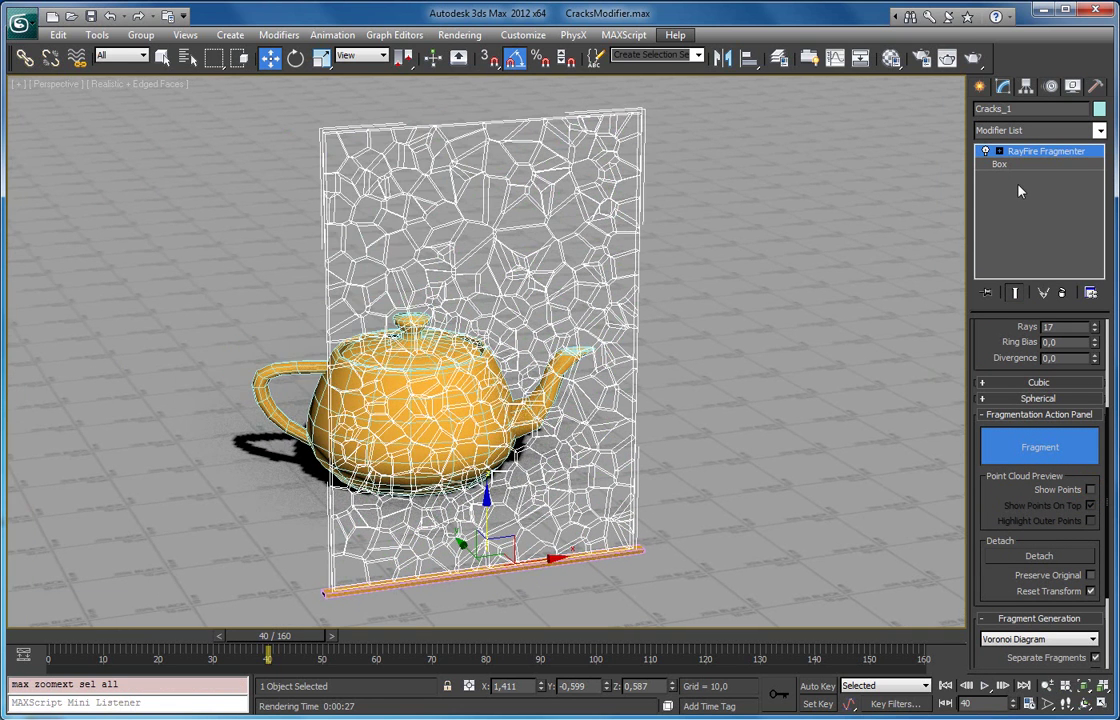
pyautogui.press('z')
pyautogui.click(1040, 130)
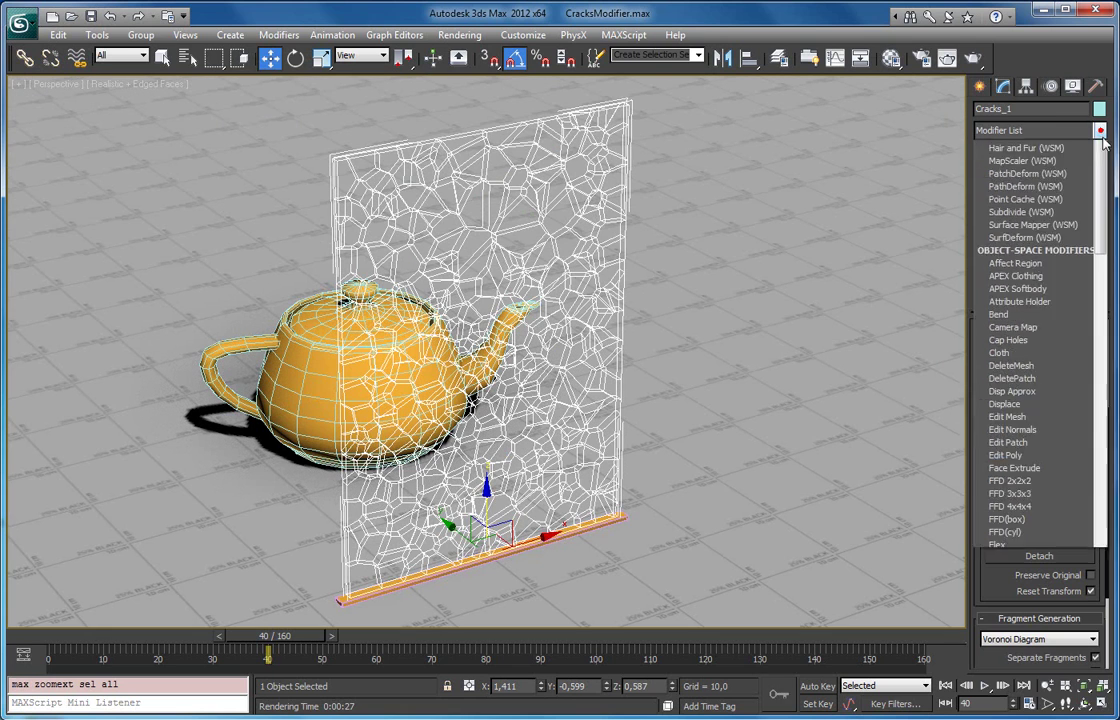
pyautogui.scroll(-6, 1047, 342)
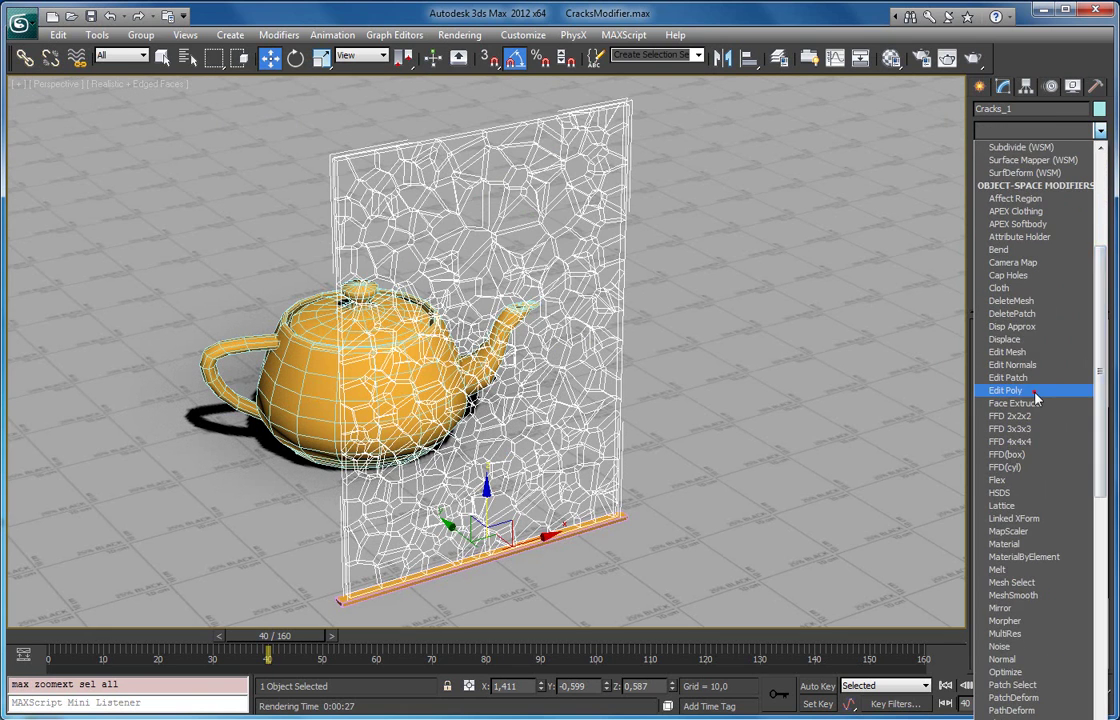
pyautogui.click(1005, 390)
pyautogui.click(1057, 455)
# Examine the selected inner polygons between the glass fragments from several angles and distances.
pyautogui.keyDown('alt'); pyautogui.moveTo(612, 300); pyautogui.dragTo(820, 230, button='middle'); pyautogui.keyUp('alt')
pyautogui.scroll(5, 466, 287)
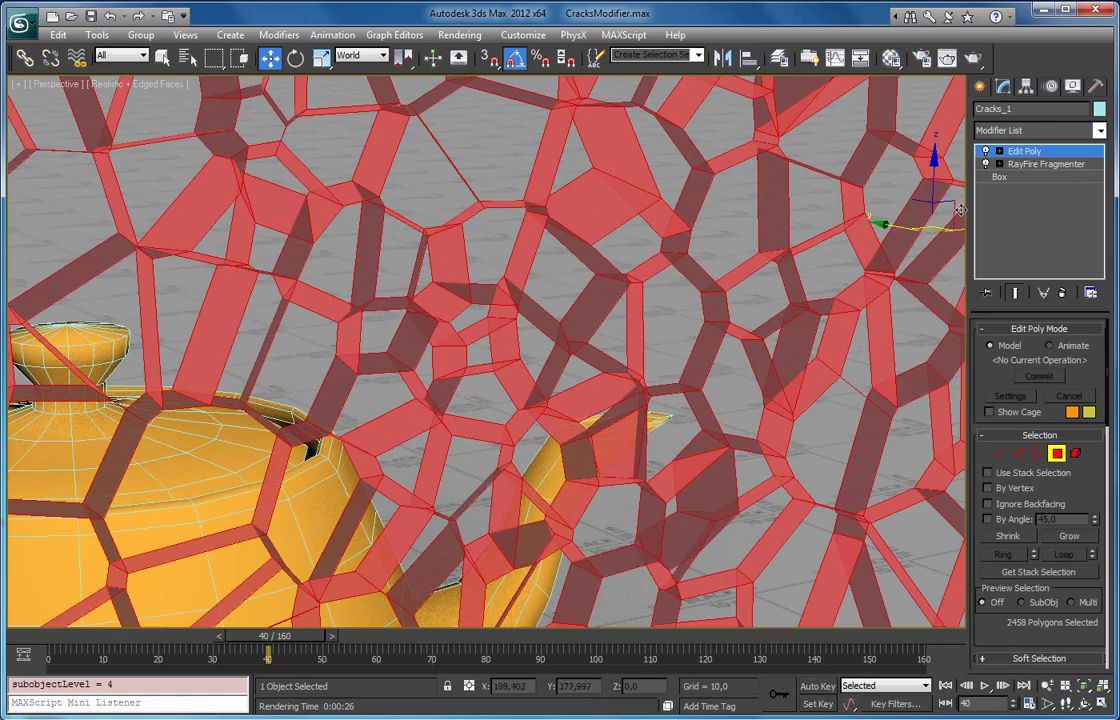
pyautogui.keyDown('alt'); pyautogui.moveTo(592, 222); pyautogui.dragTo(555, 312, button='middle'); pyautogui.keyUp('alt')
pyautogui.scroll(-4, 528, 295)
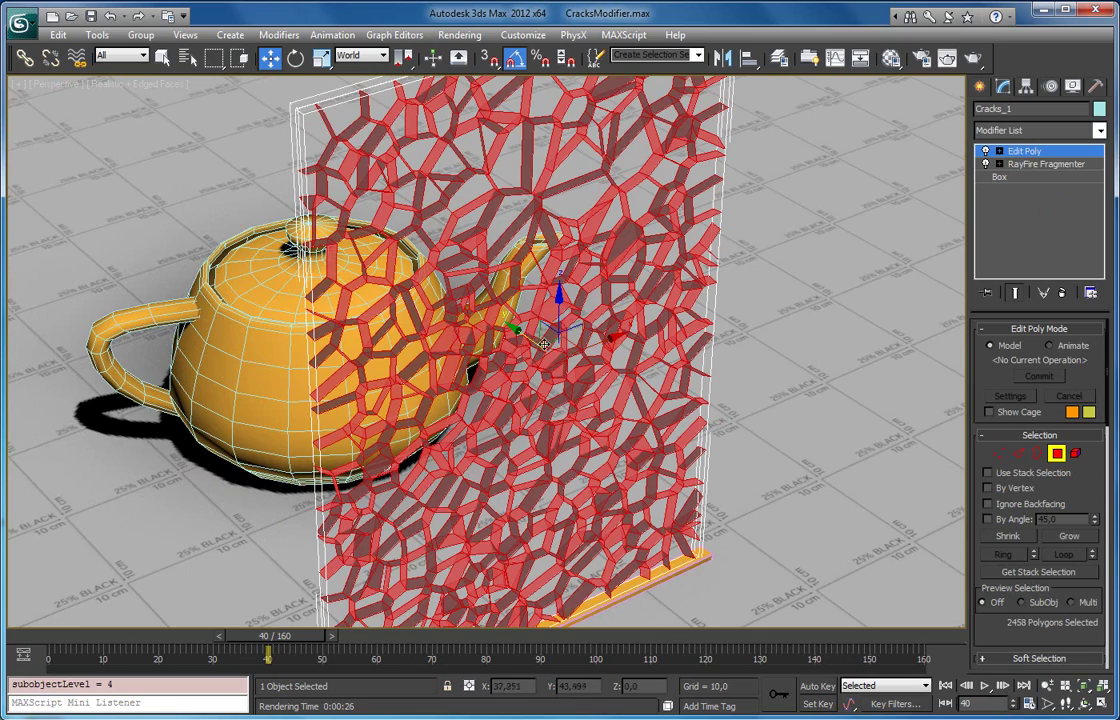
pyautogui.keyDown('alt'); pyautogui.moveTo(478, 301); pyautogui.dragTo(393, 414, button='middle'); pyautogui.keyUp('alt')
pyautogui.scroll(5, 430, 275)
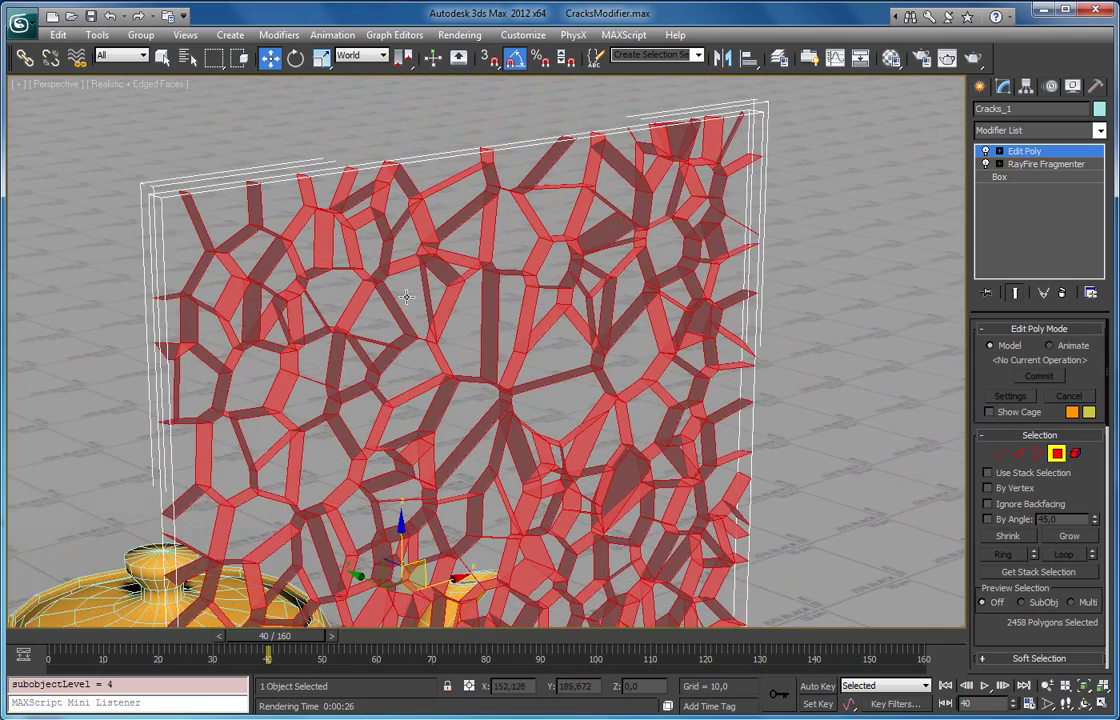
pyautogui.scroll(2, 483, 362)
pyautogui.scroll(-4, 485, 365)
pyautogui.moveTo(515, 420); pyautogui.dragTo(499, 283, button='middle')
pyautogui.moveTo(555, 310); pyautogui.dragTo(530, 229, button='middle')
pyautogui.click(548, 279)
# Exit the Polygon level and render the fragmented glass from Camera001 to inspect it.
pyautogui.click(1057, 453)
pyautogui.click(1101, 131)
pyautogui.click(754, 174)
pyautogui.press('c')
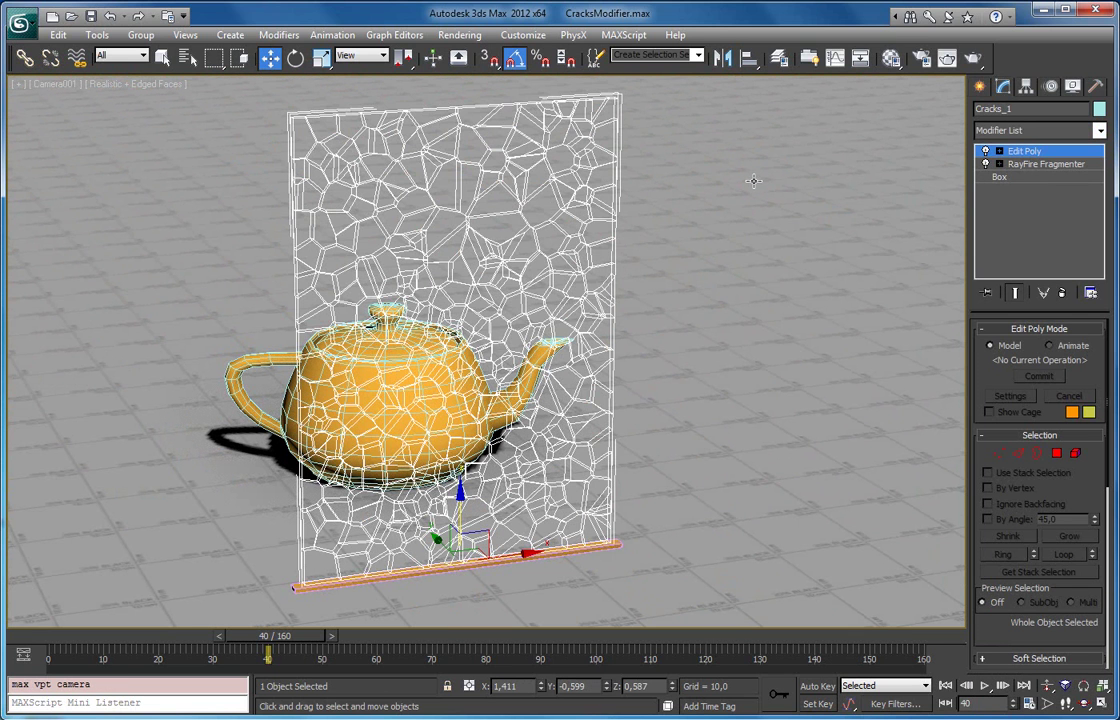
pyautogui.click(972, 58)
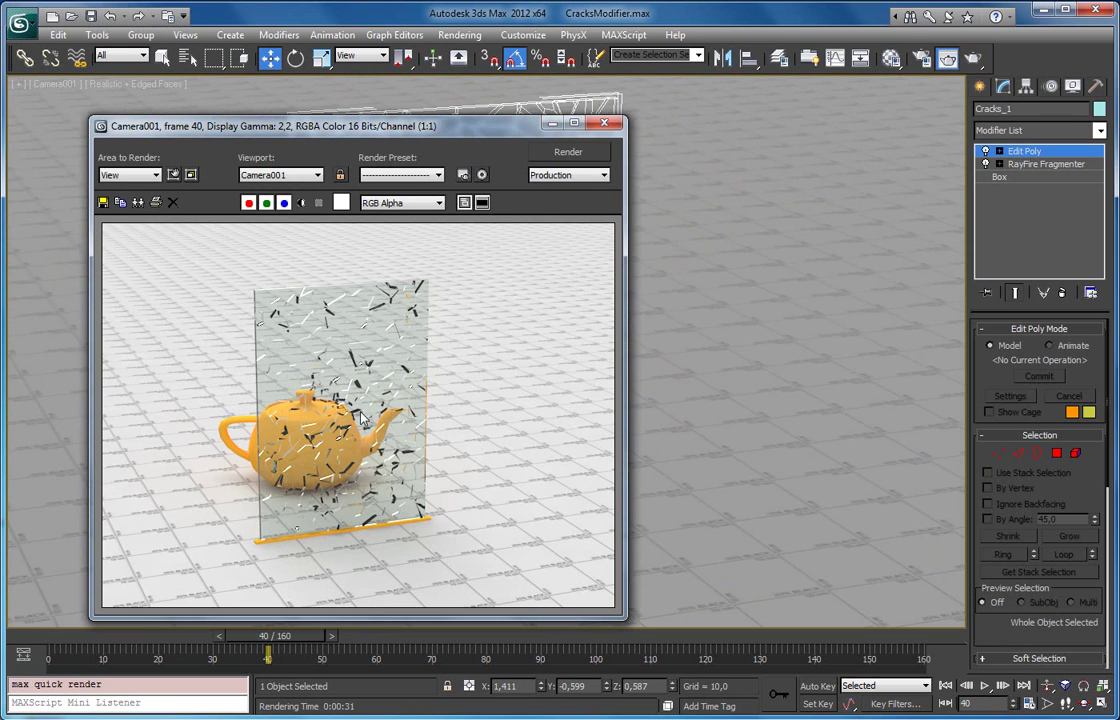
pyautogui.moveTo(345, 134); pyautogui.dragTo(322, 128)
pyautogui.moveTo(435, 137); pyautogui.dragTo(390, 147)
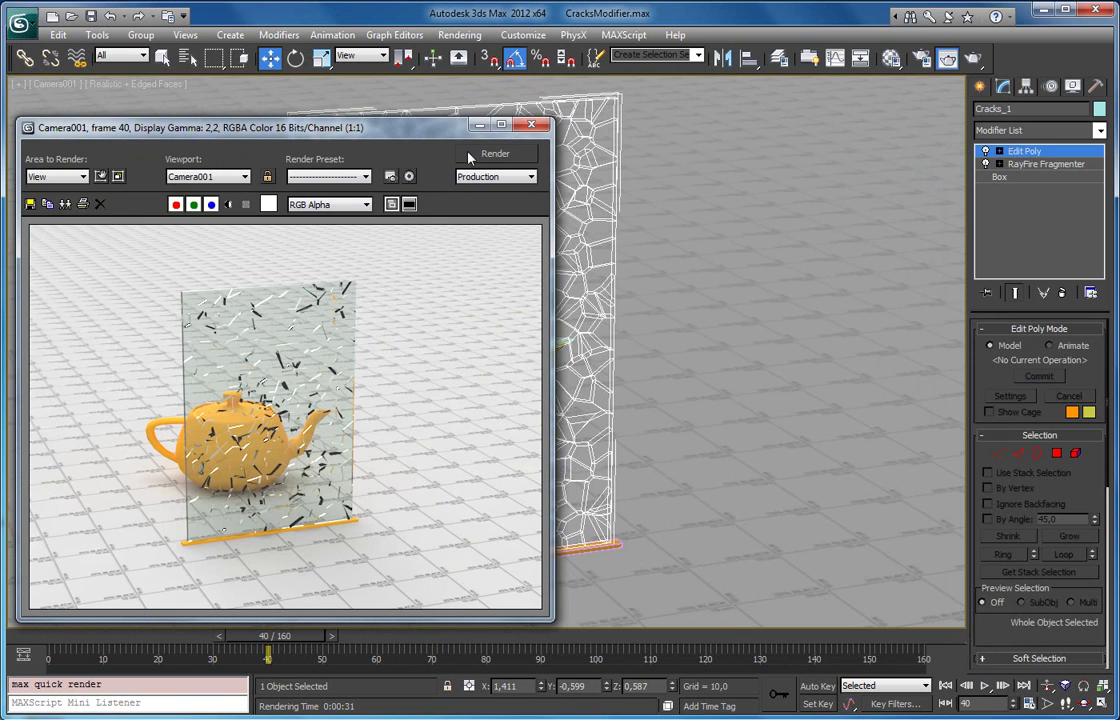
pyautogui.click(530, 127)
# Add a RayFire Cracks modifier to the glass and delete the Edit Poly modifier beneath it.
pyautogui.click(1099, 130)
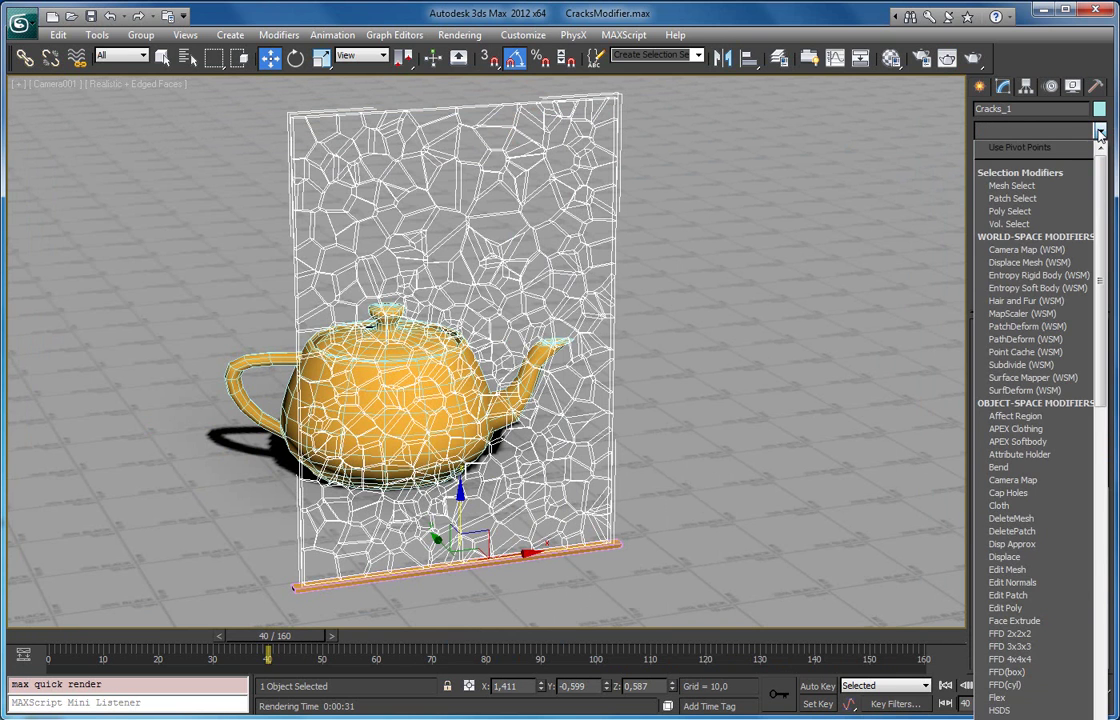
pyautogui.moveTo(1100, 183); pyautogui.dragTo(1114, 428)
pyautogui.click(1015, 467)
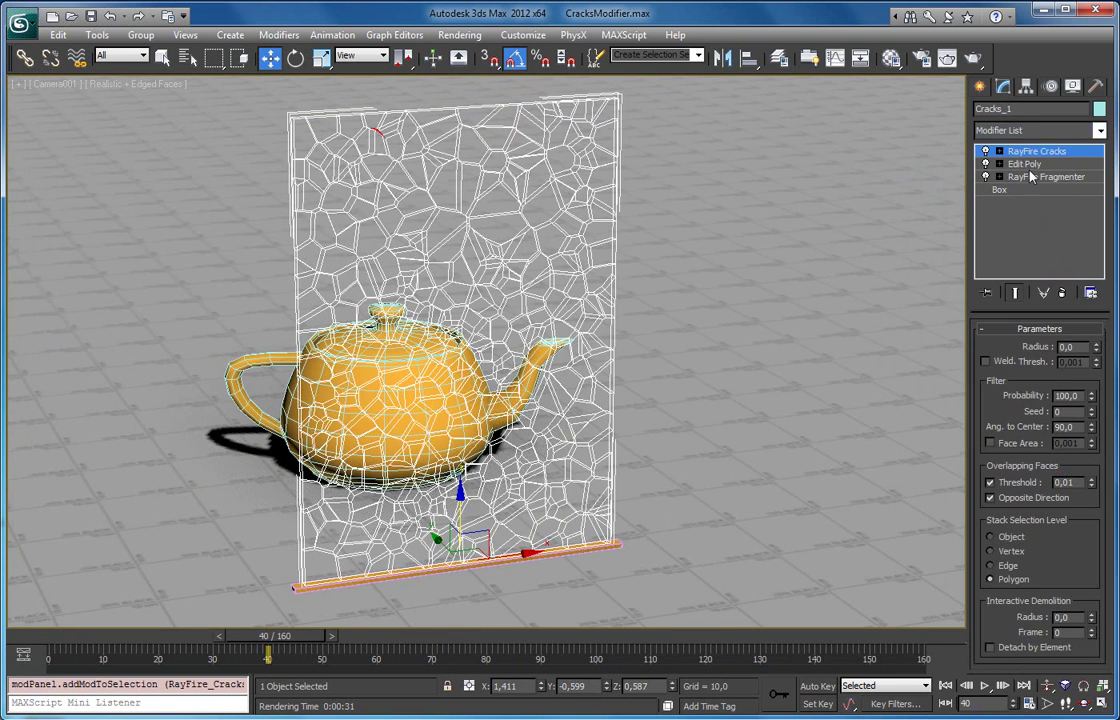
pyautogui.click(1025, 164)
pyautogui.click(1062, 292)
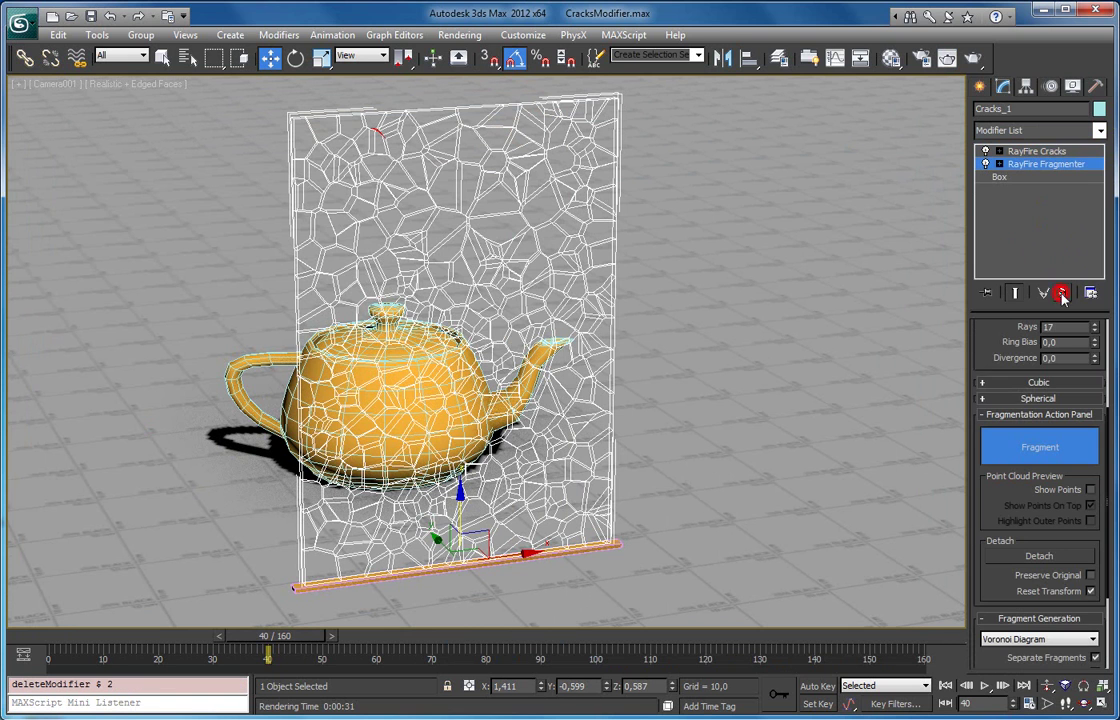
pyautogui.click(1045, 152)
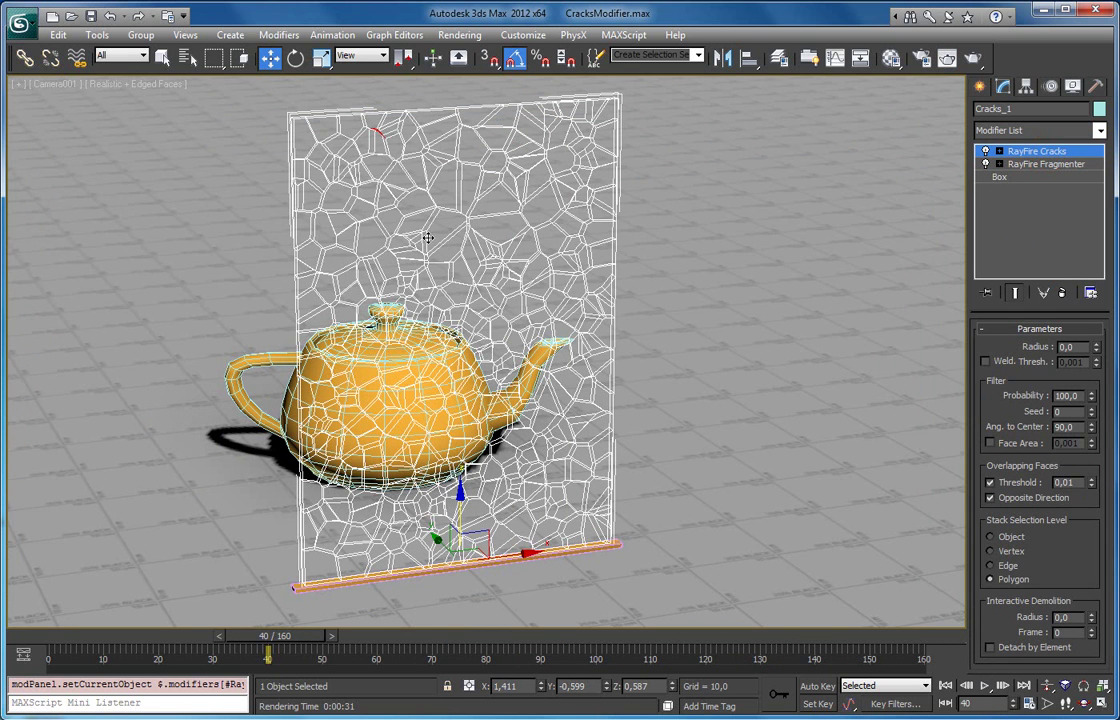
# Add an Edit Poly modifier on top of the stack and enable Weld in the RayFire Cracks modifier.
pyautogui.click(1102, 133)
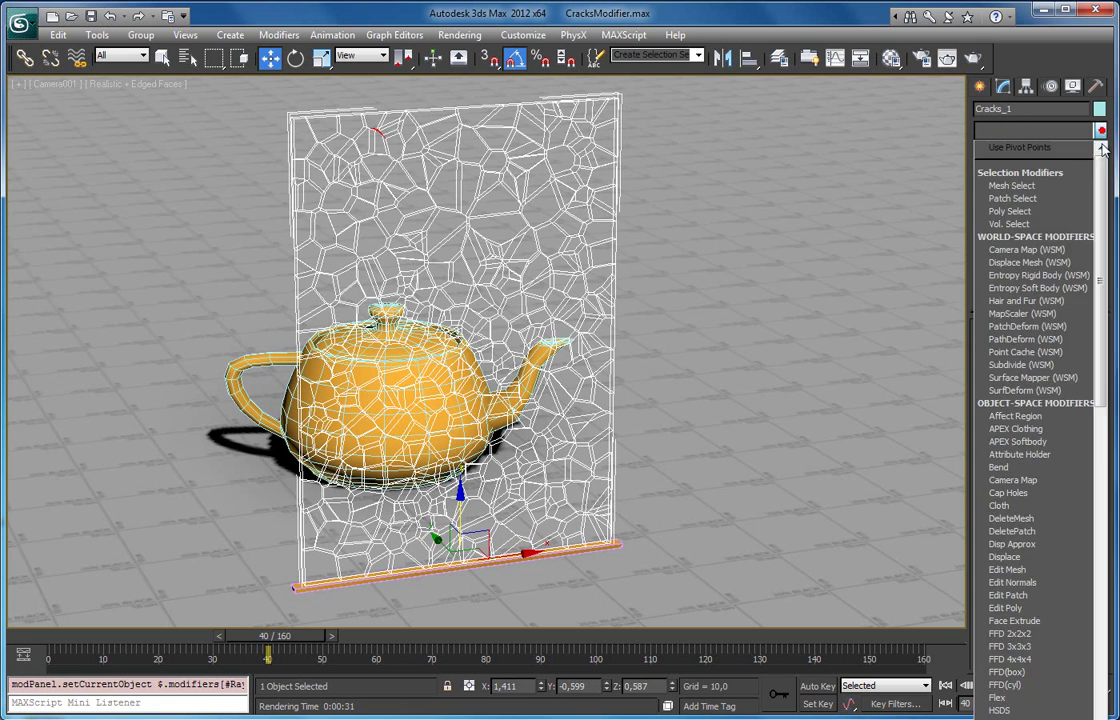
pyautogui.moveTo(1104, 173); pyautogui.dragTo(1102, 224)
pyautogui.click(1045, 481)
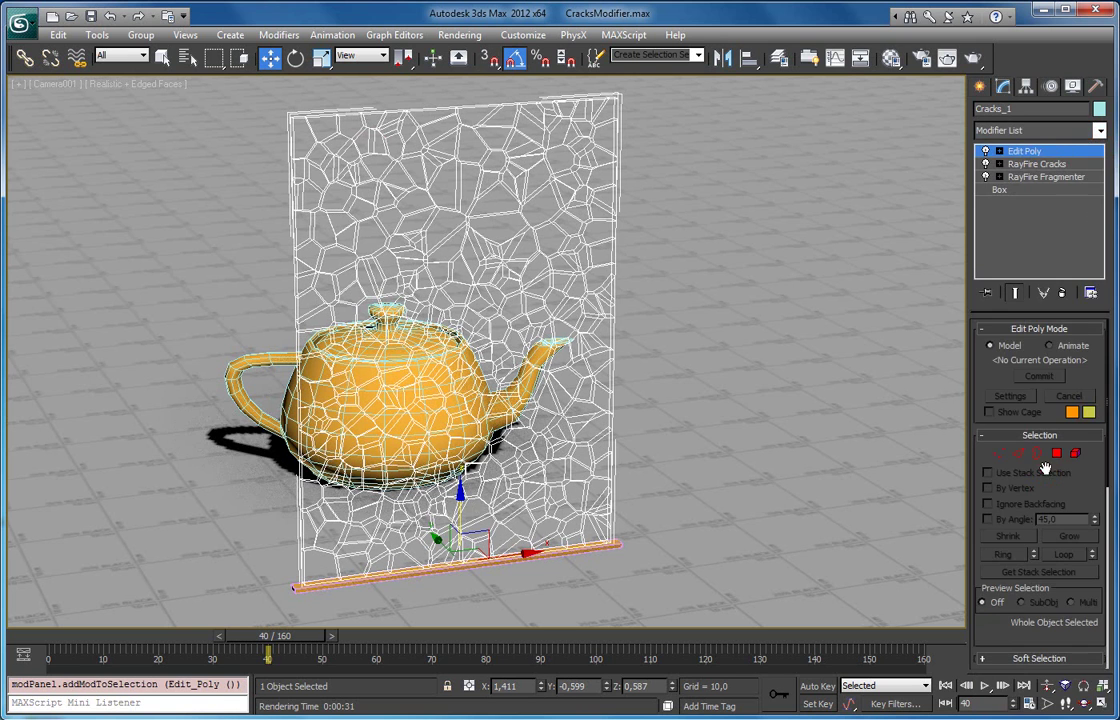
pyautogui.click(1036, 164)
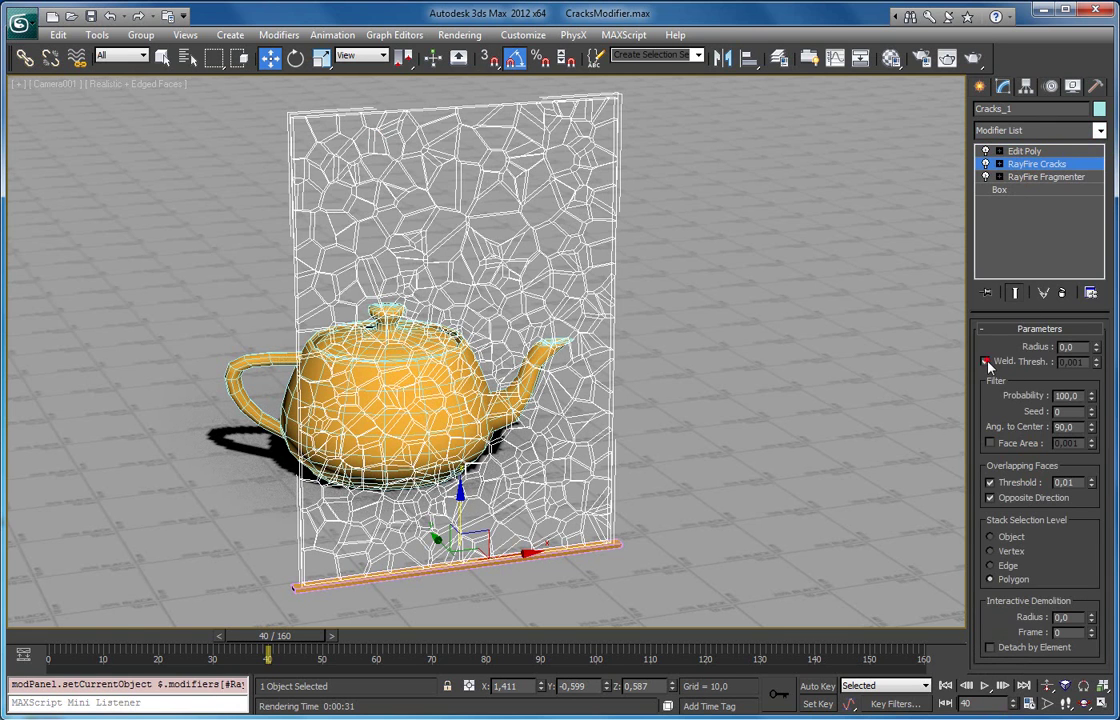
pyautogui.click(1050, 151)
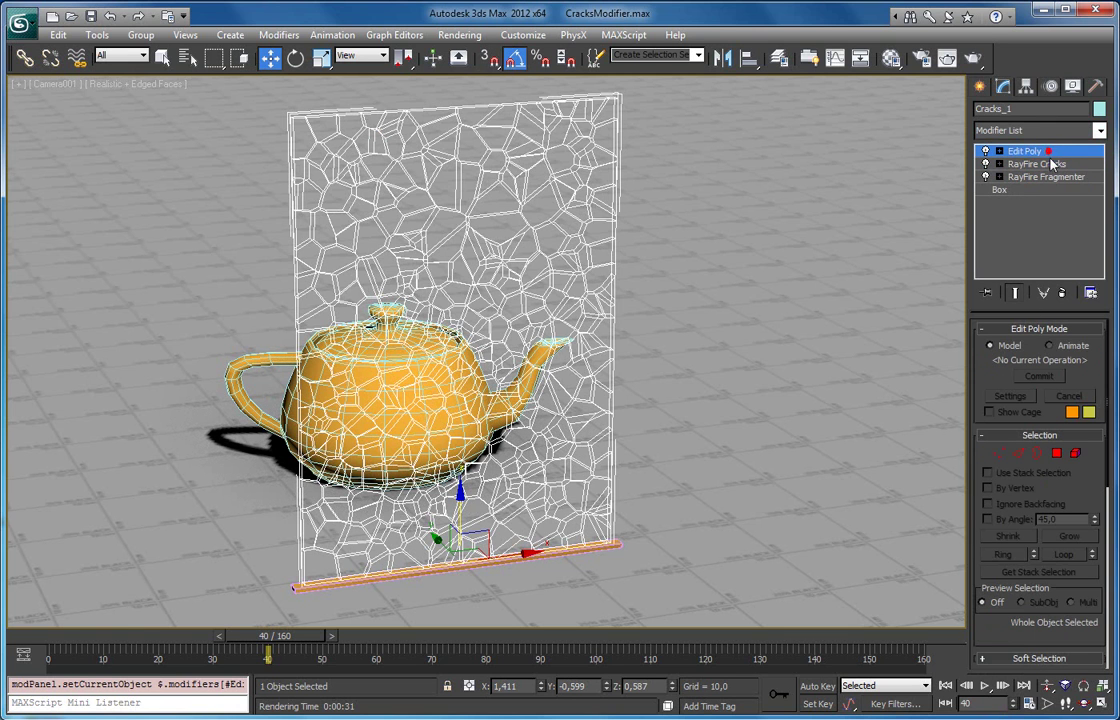
# Check the welded glass by selecting it at Element level and a region of its upper faces at Polygon level.
pyautogui.click(1076, 454)
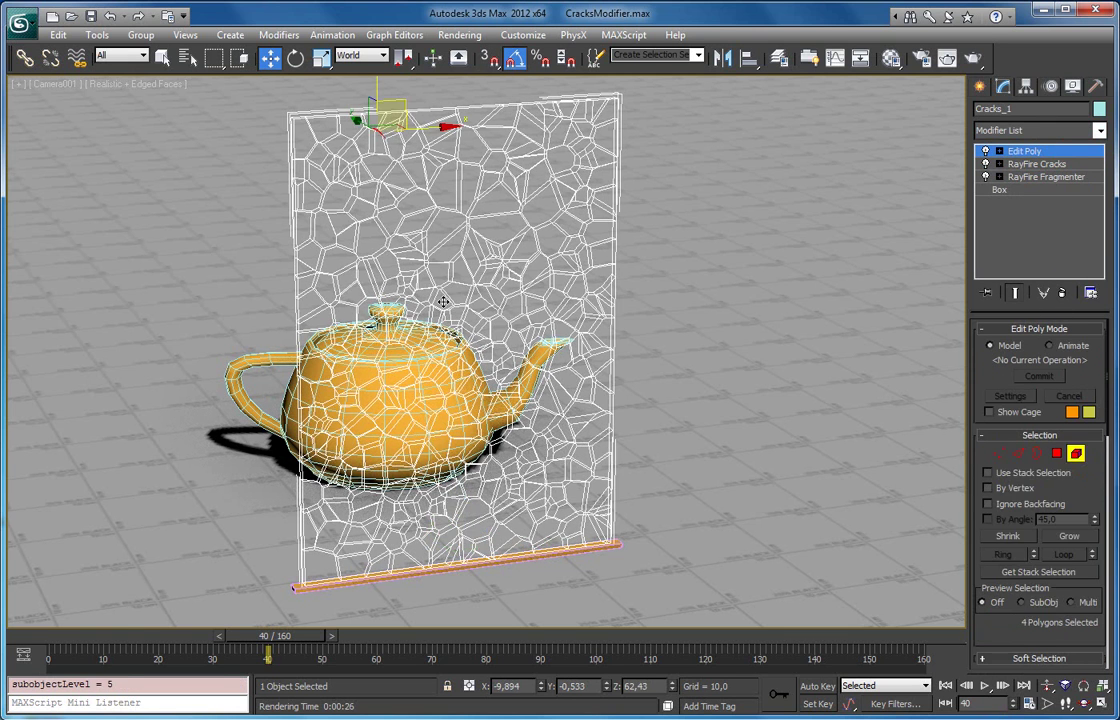
pyautogui.click(390, 263)
pyautogui.press('q')
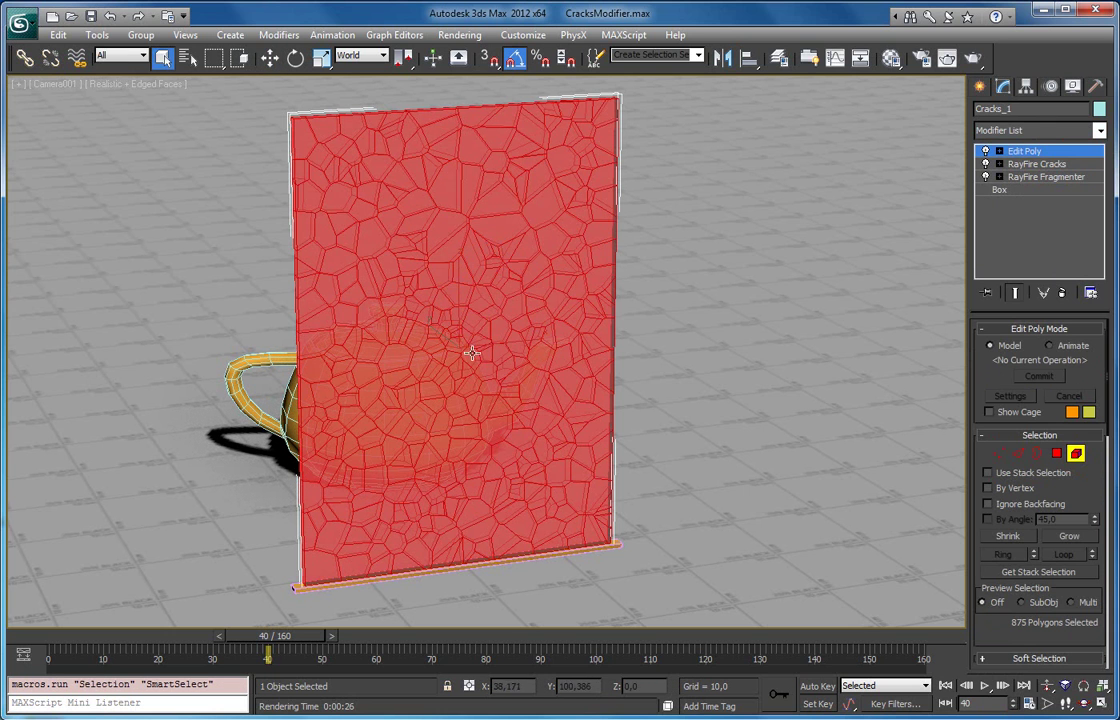
pyautogui.click(1073, 455)
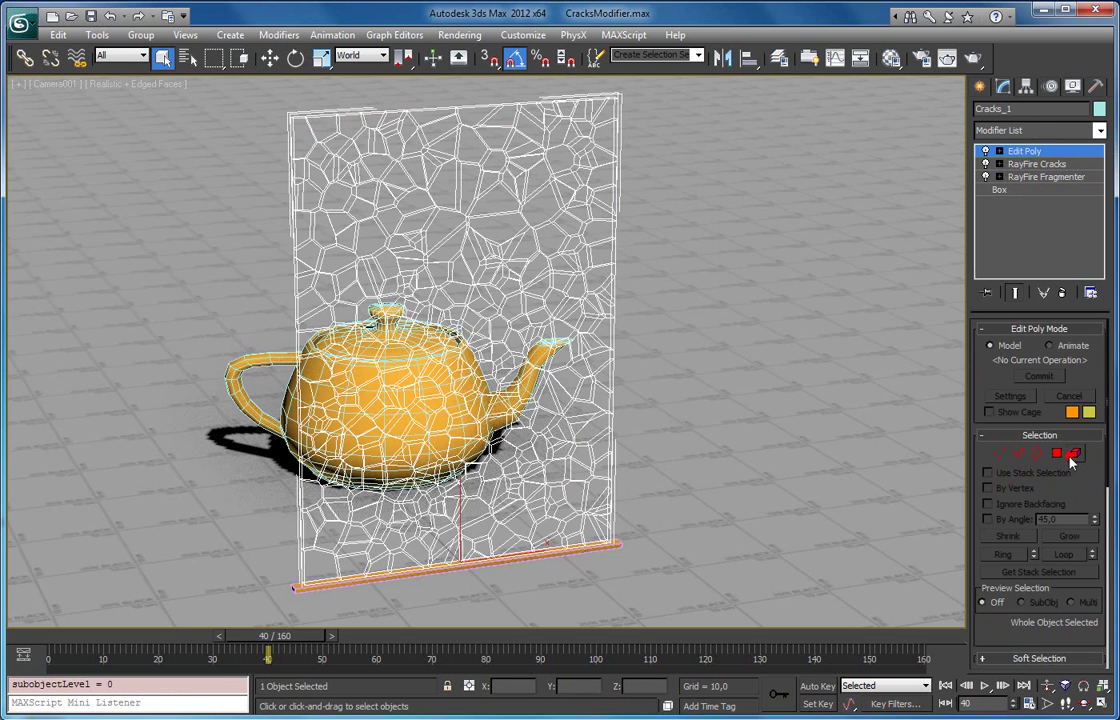
pyautogui.click(1058, 454)
pyautogui.moveTo(627, 137); pyautogui.dragTo(405, 225)
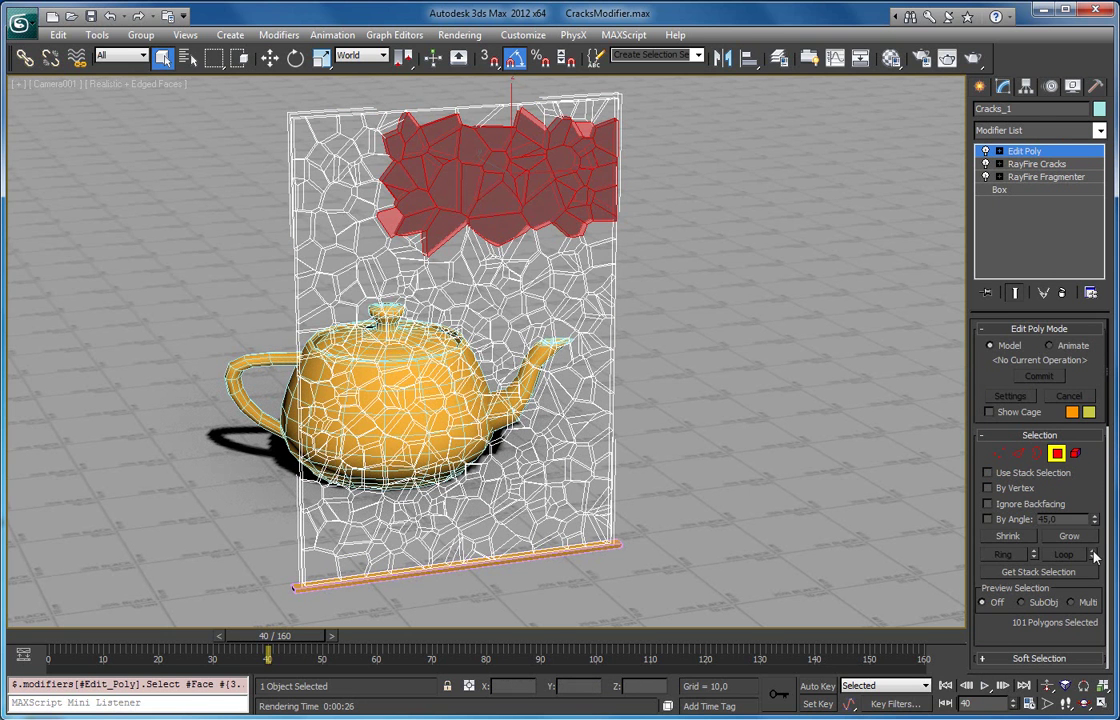
pyautogui.click(1058, 454)
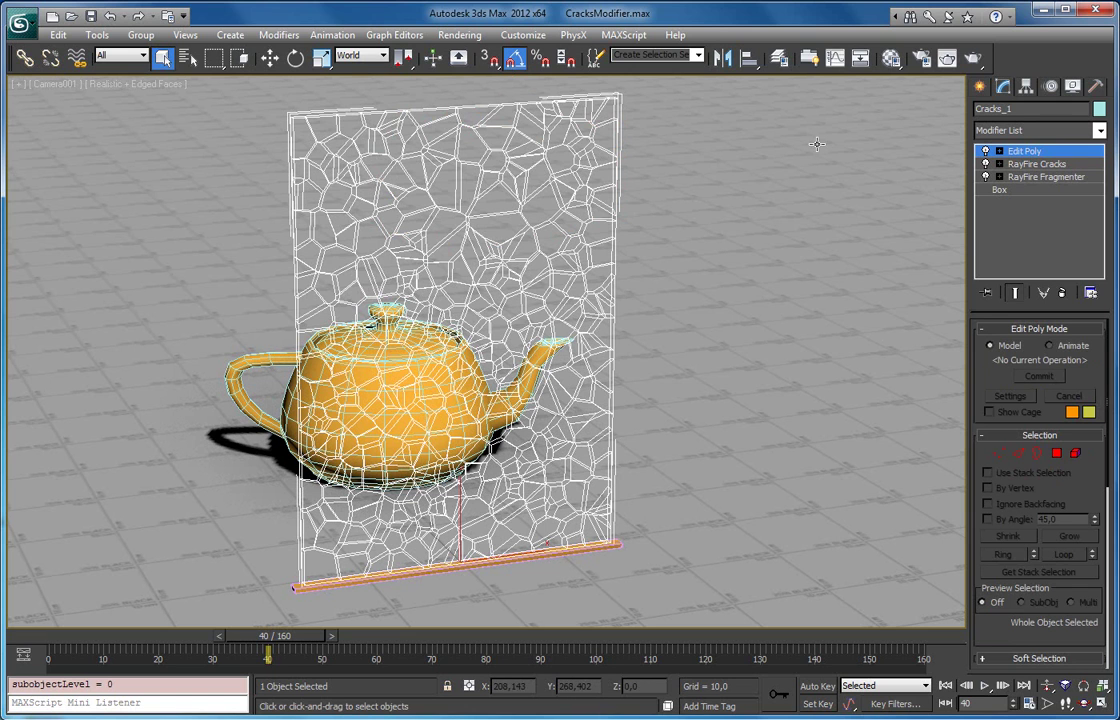
# Render the welded glass from Camera001 to inspect it, and close the render window.
pyautogui.click(977, 64)
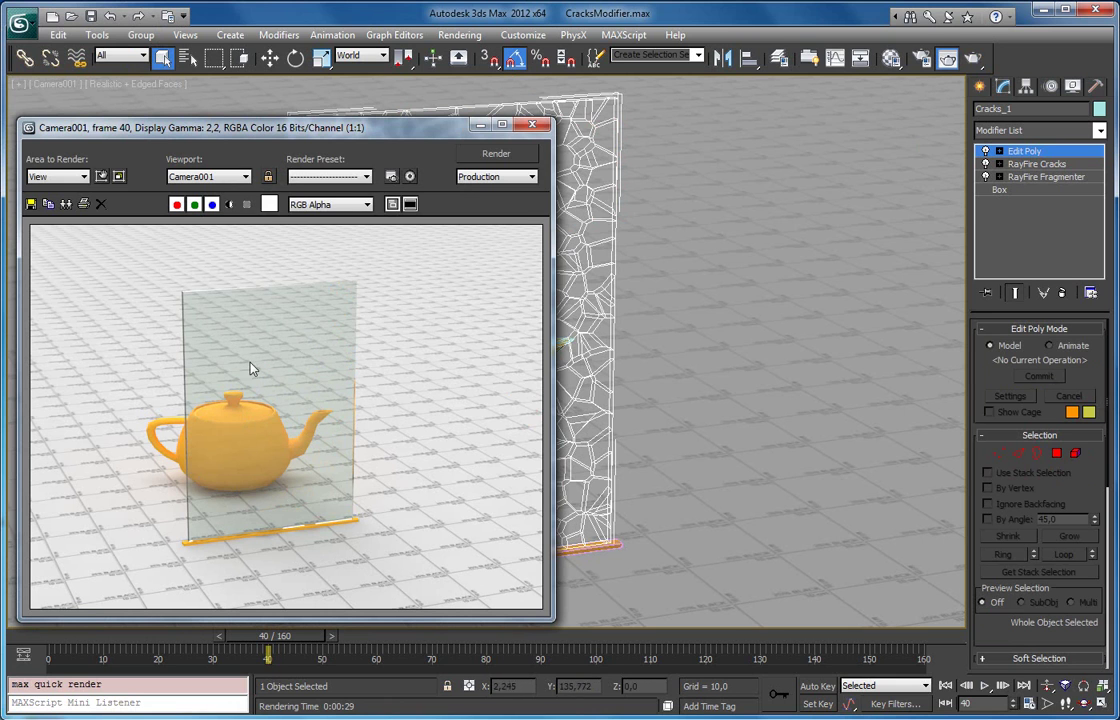
pyautogui.click(532, 125)
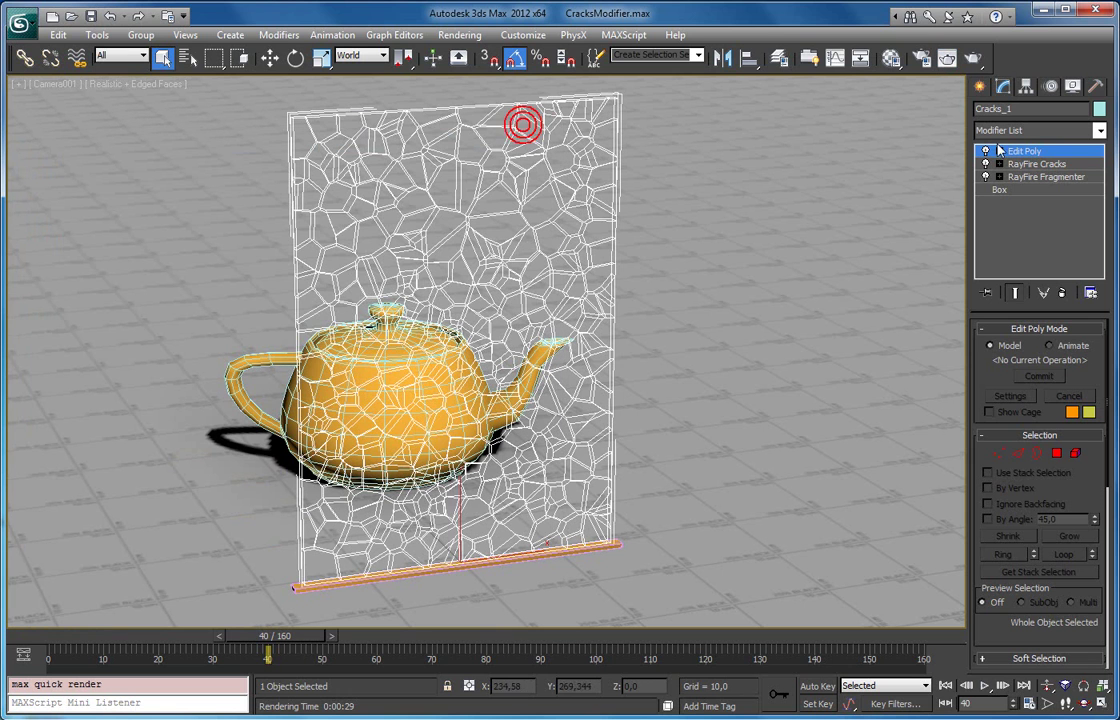
# Delete the Edit Poly modifier from the top of the glass panel's modifier stack.
pyautogui.click(1068, 164)
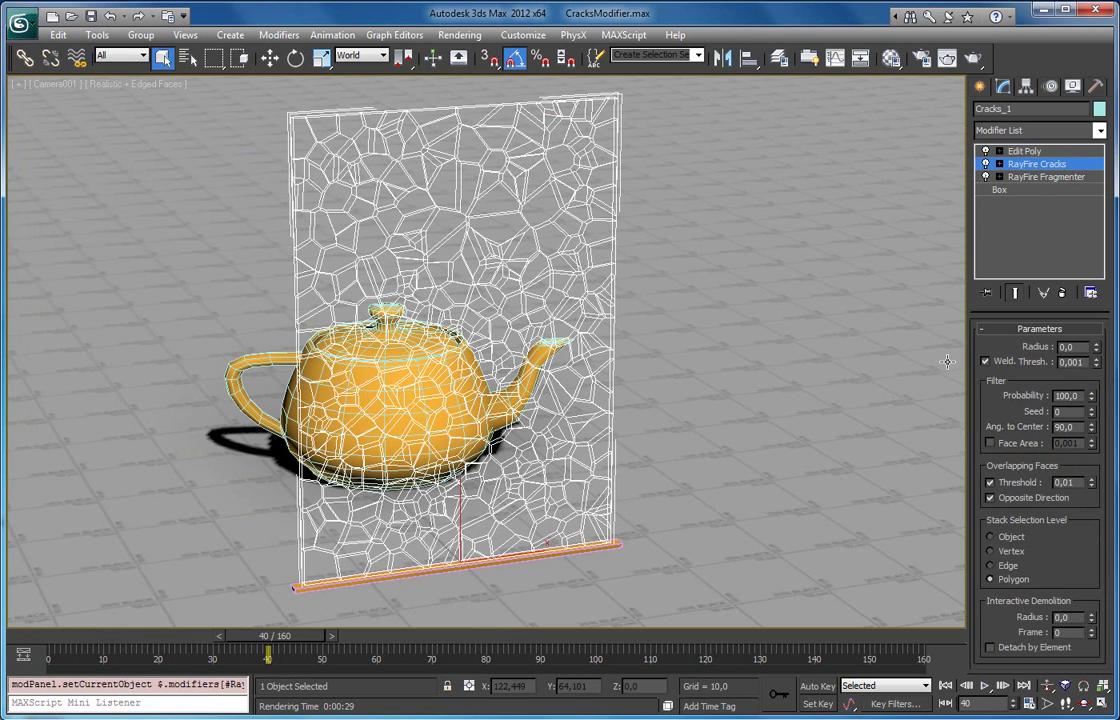
pyautogui.click(1022, 151)
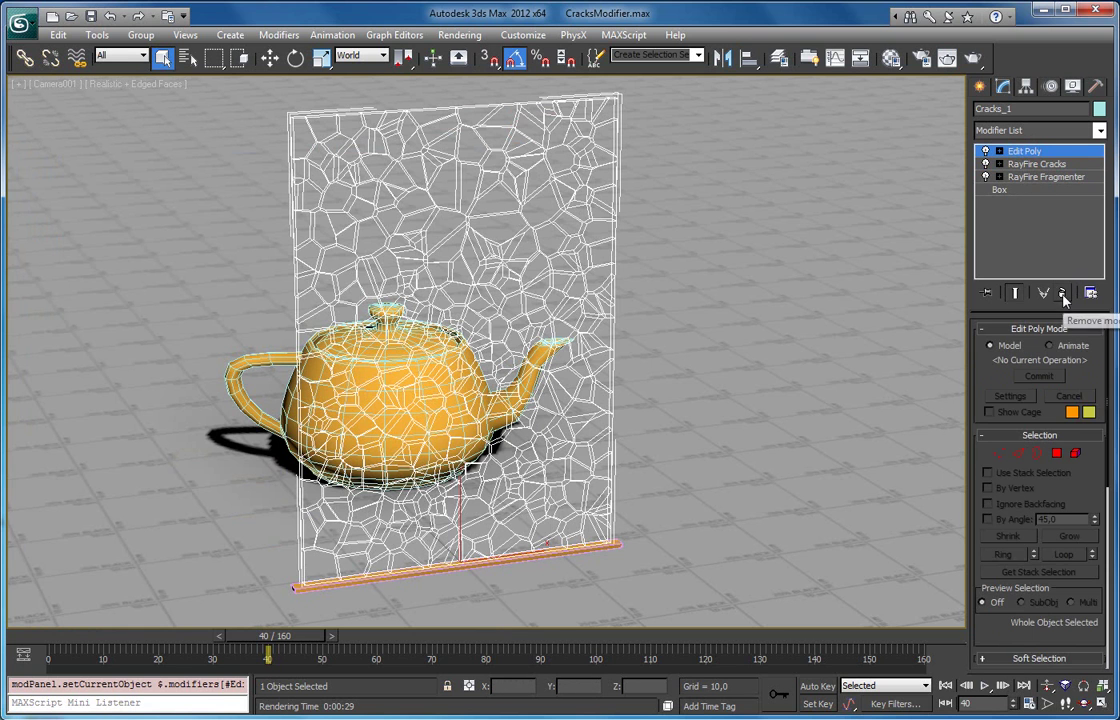
pyautogui.click(1062, 292)
# Move the Center sub-object of RayFire Cracks to the glass panel's lower corner on the teapot handle's side.
pyautogui.click(999, 151)
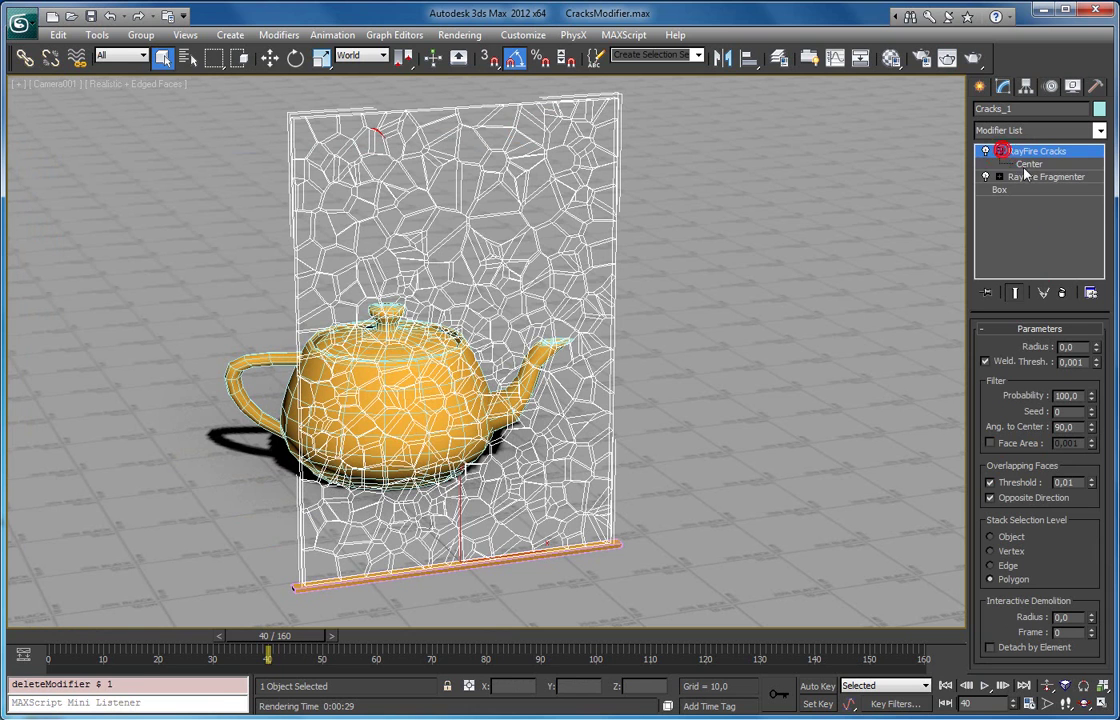
pyautogui.click(1029, 164)
pyautogui.moveTo(490, 535); pyautogui.dragTo(330, 556)
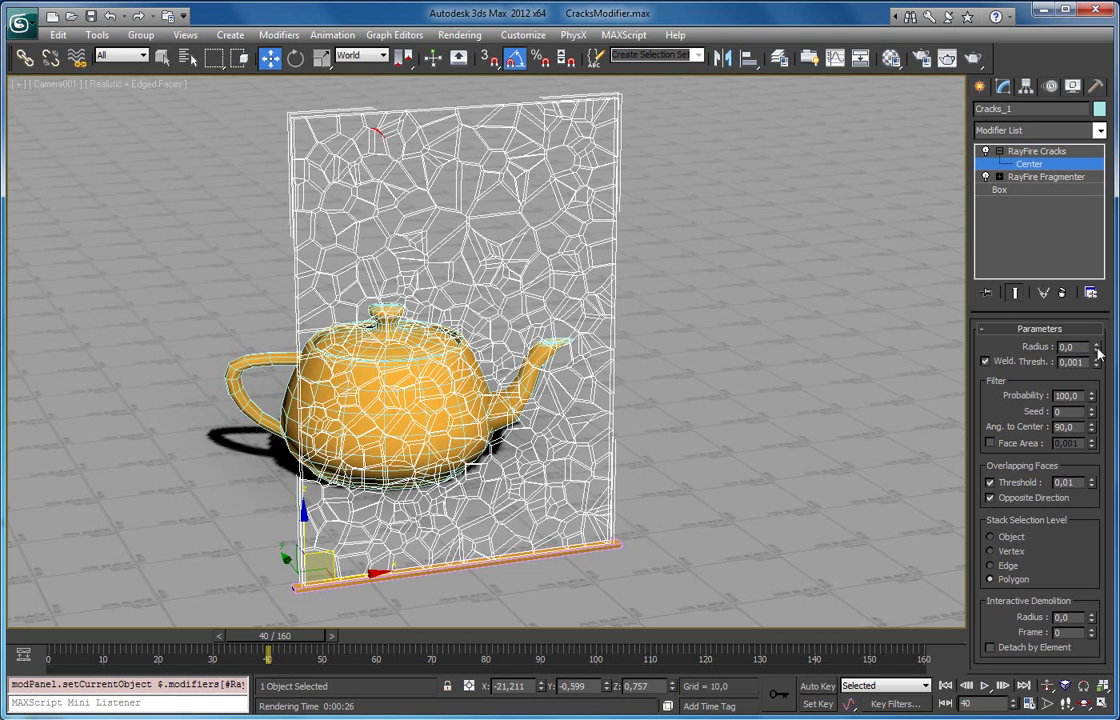
# Raise the RayFire Cracks Radius to about 37,364 so the cracks spread out from the lower corner.
pyautogui.moveTo(1097, 347); pyautogui.dragTo(1097, 345)
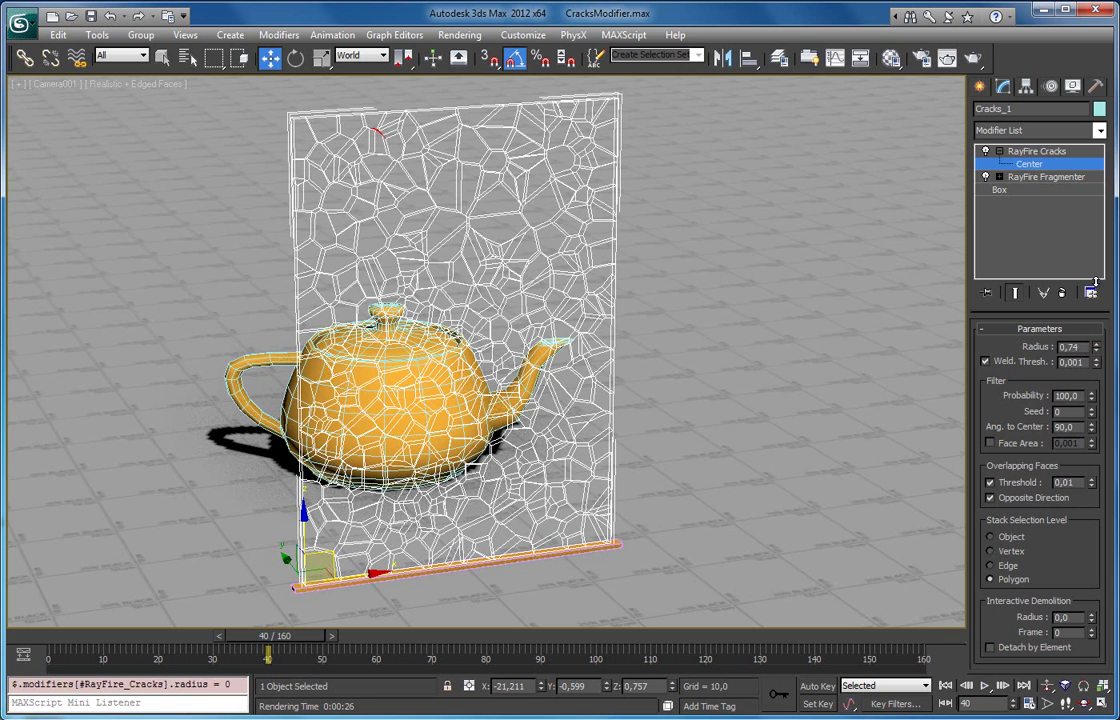
pyautogui.moveTo(1098, 168); pyautogui.dragTo(1098, 119)
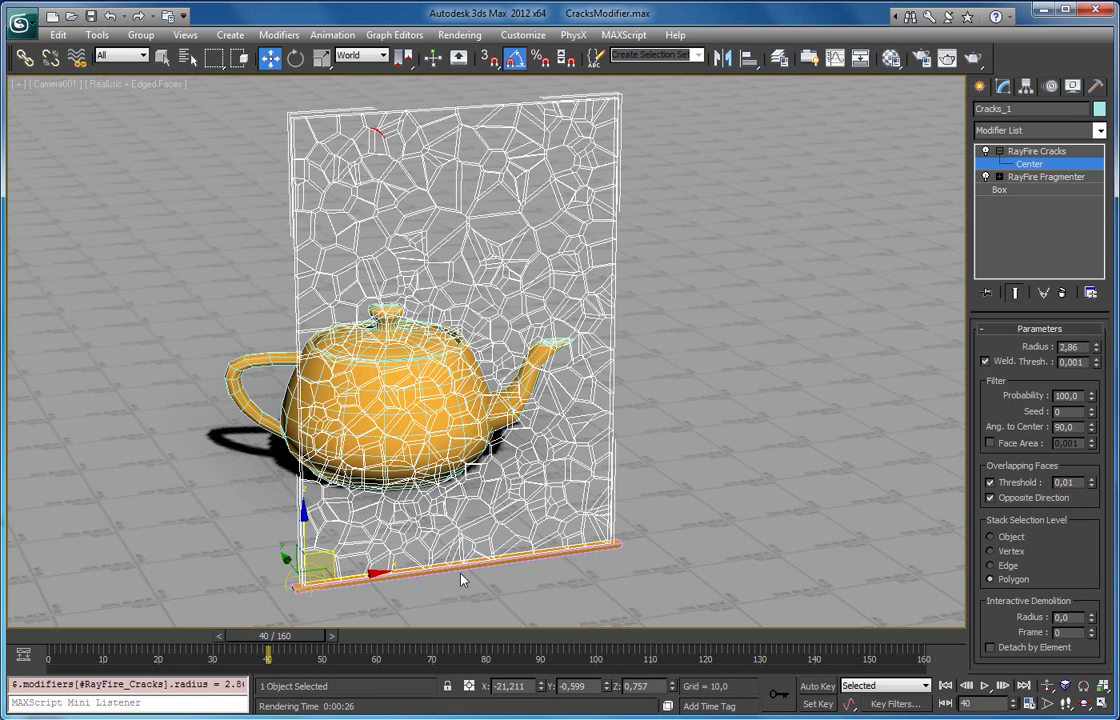
pyautogui.moveTo(1093, 351); pyautogui.dragTo(1093, 290)
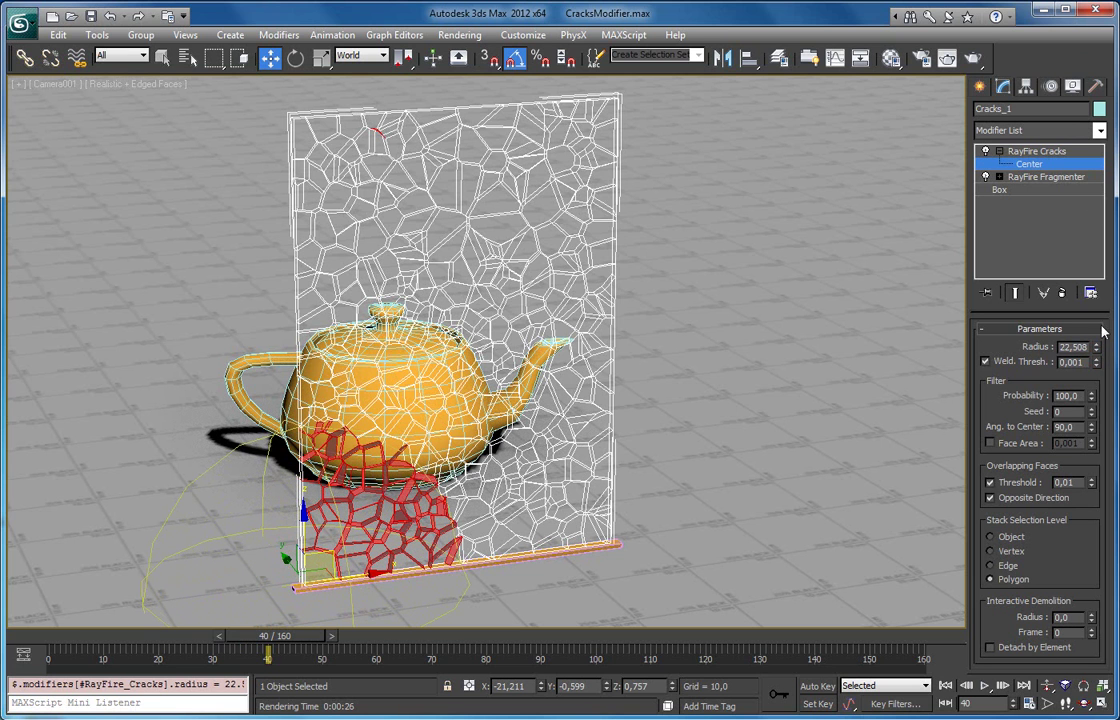
pyautogui.moveTo(1096, 347); pyautogui.dragTo(1093, 360)
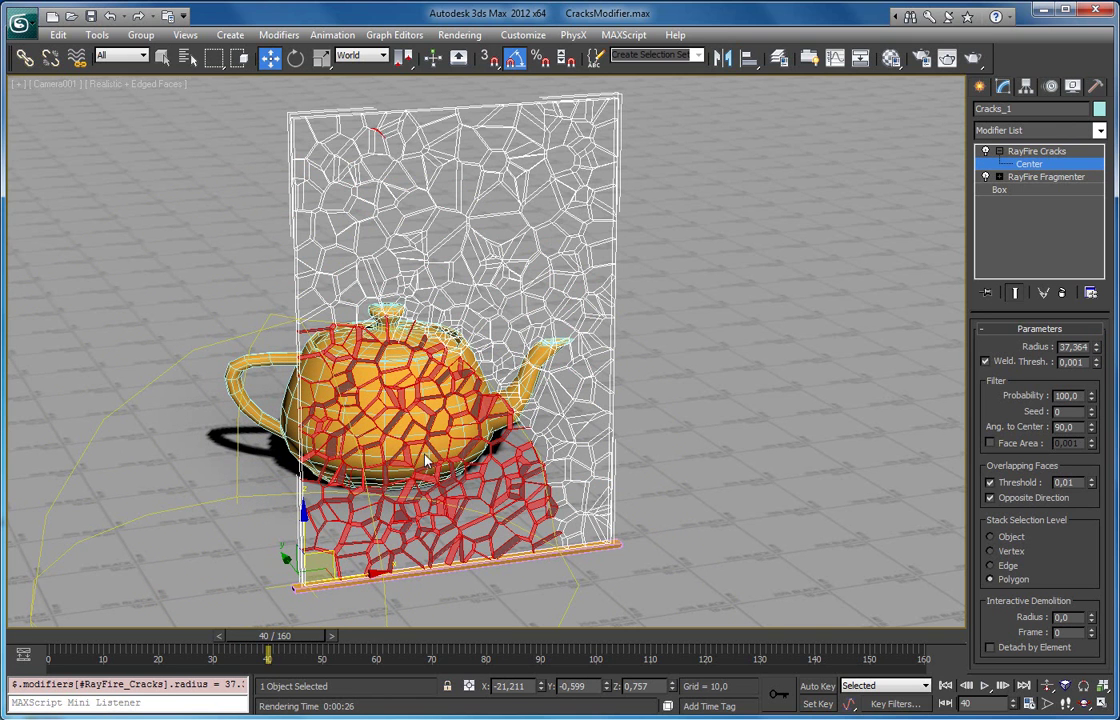
# Add a Tessellate modifier on top of RayFire Cracks and set its Tension to -4,8.
pyautogui.press('z')
pyautogui.scroll(6, 308, 470)
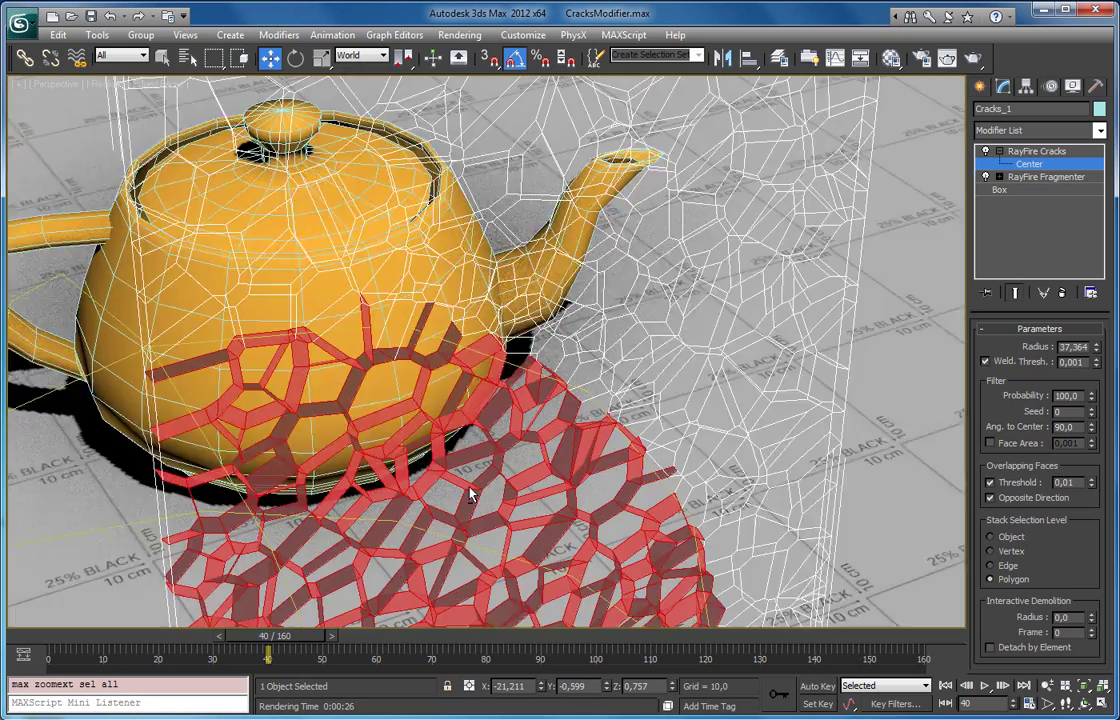
pyautogui.moveTo(470, 494); pyautogui.dragTo(369, 292, button='middle')
pyautogui.moveTo(478, 437); pyautogui.dragTo(516, 407, button='middle')
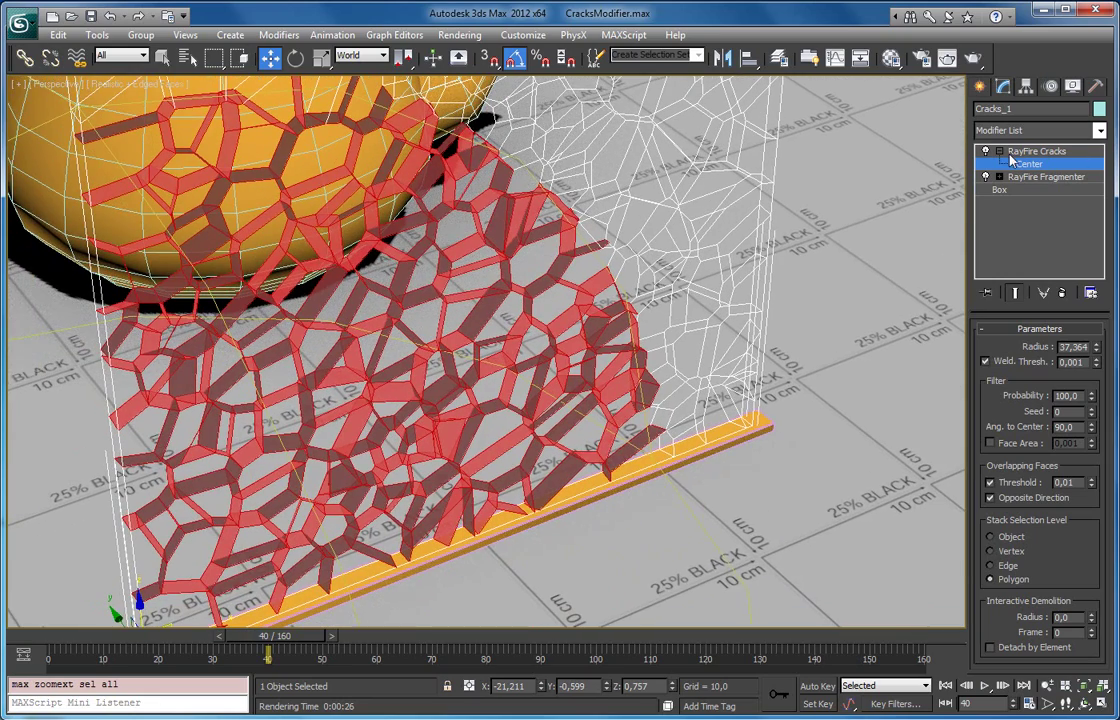
pyautogui.click(1099, 130)
pyautogui.moveTo(1099, 170); pyautogui.dragTo(1088, 456)
pyautogui.scroll(-2, 1090, 474)
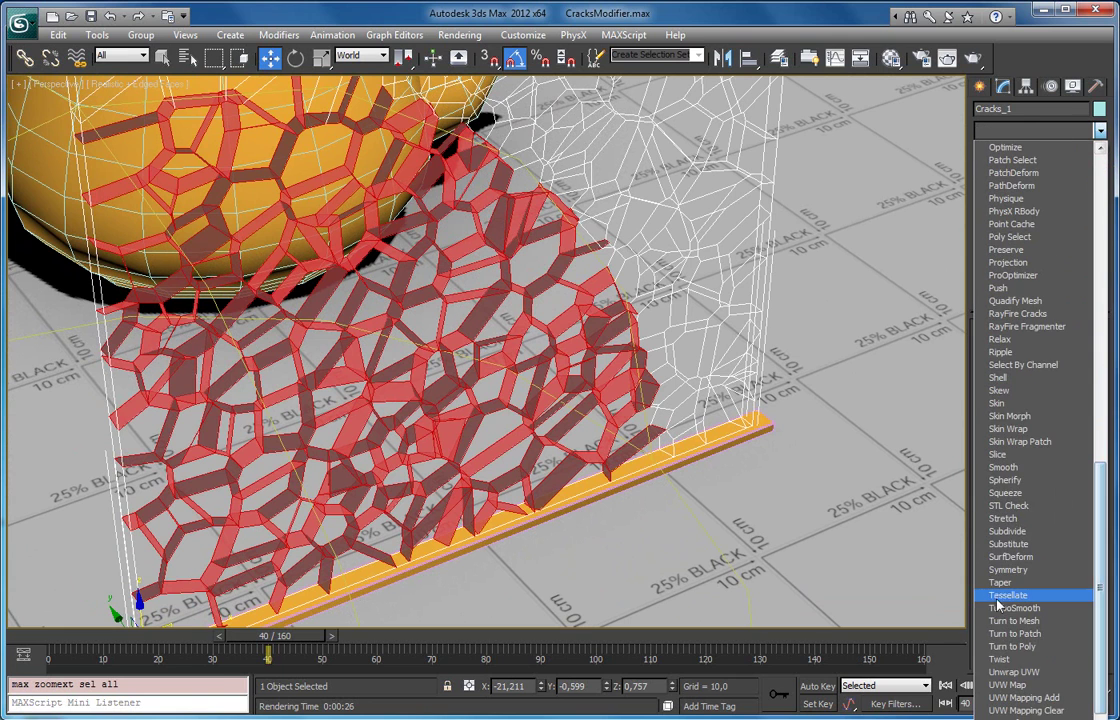
pyautogui.click(1018, 597)
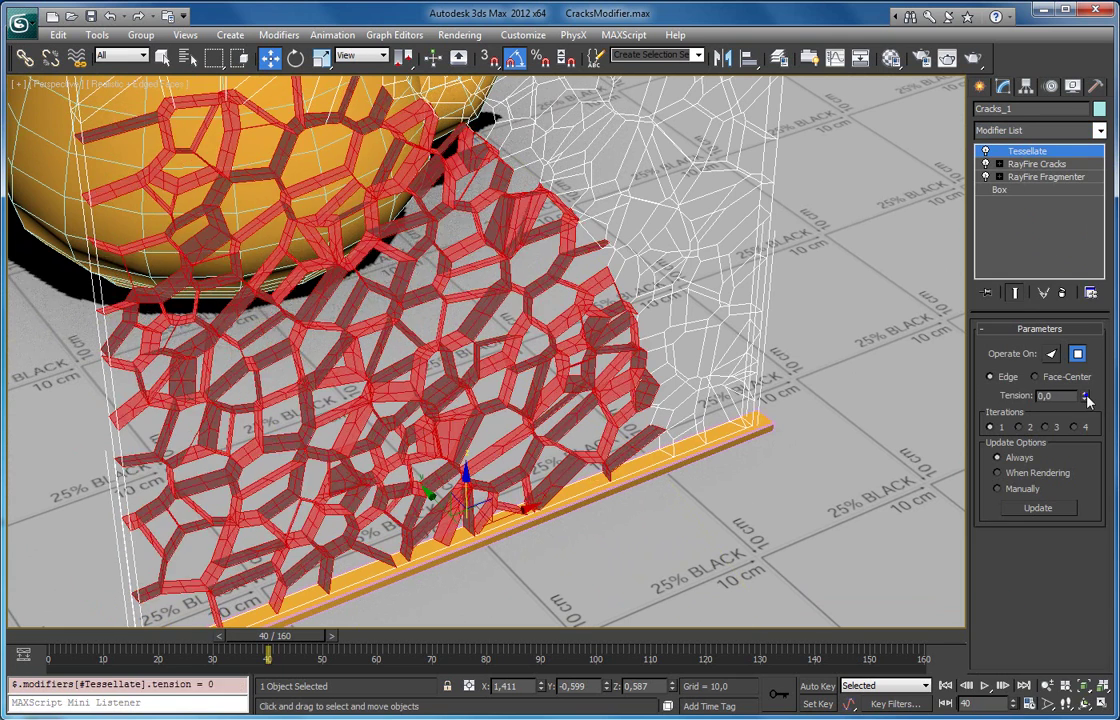
pyautogui.moveTo(1084, 395); pyautogui.dragTo(1084, 475)
pyautogui.moveTo(1084, 395); pyautogui.dragTo(1084, 342)
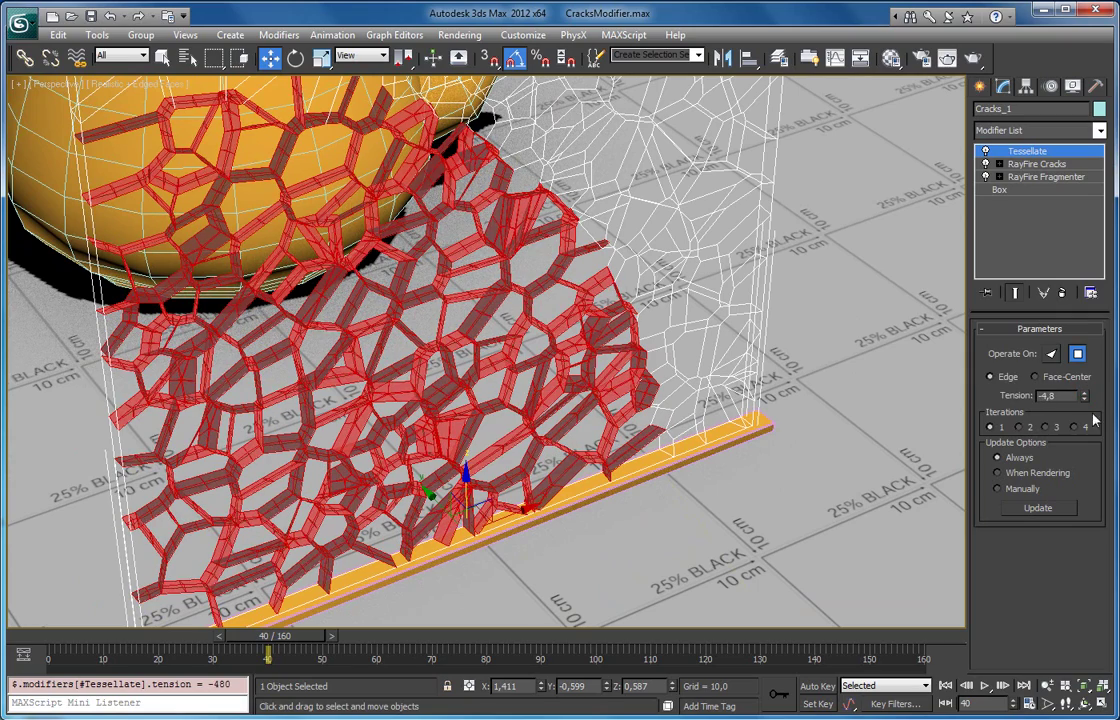
pyautogui.keyDown('alt'); pyautogui.moveTo(358, 368); pyautogui.dragTo(390, 457, button='middle'); pyautogui.keyUp('alt')
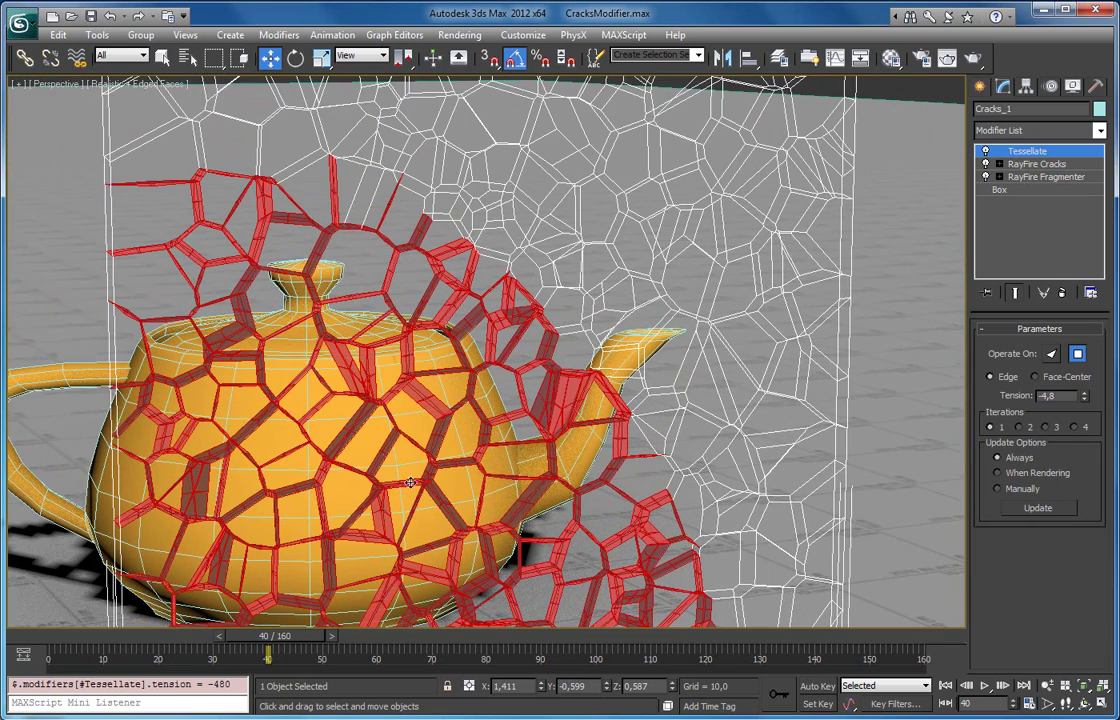
# Use Auto Key to key the RayFire Cracks Radius at about 79,211 on frame 90.
pyautogui.click(1070, 164)
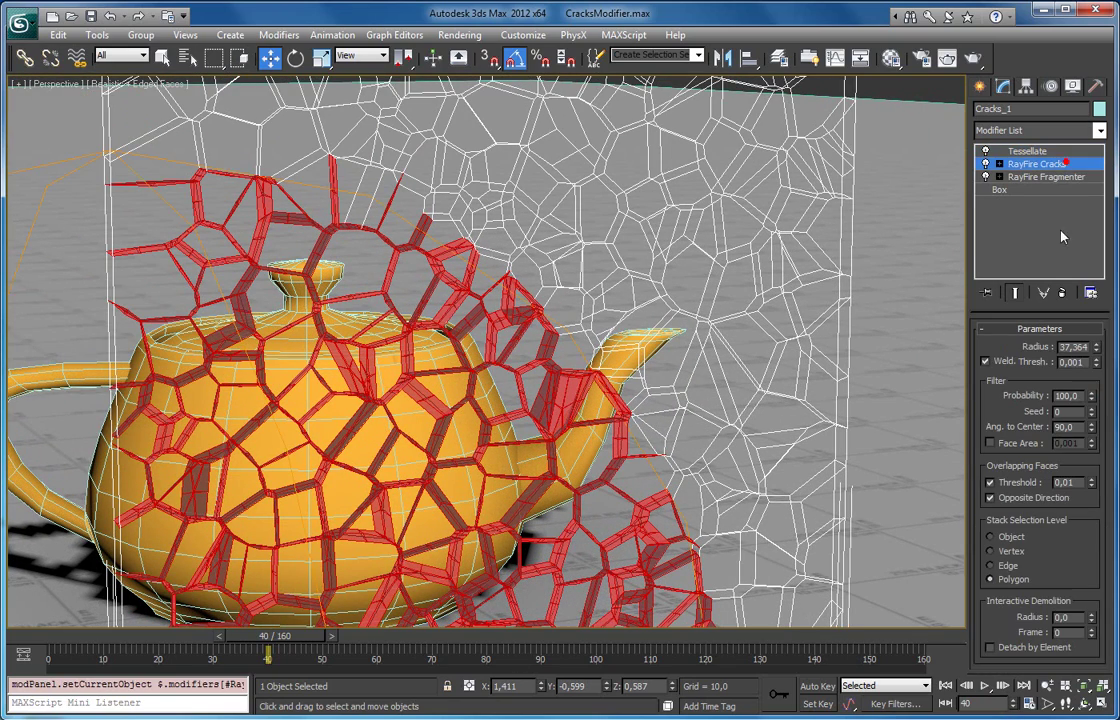
pyautogui.press('n')
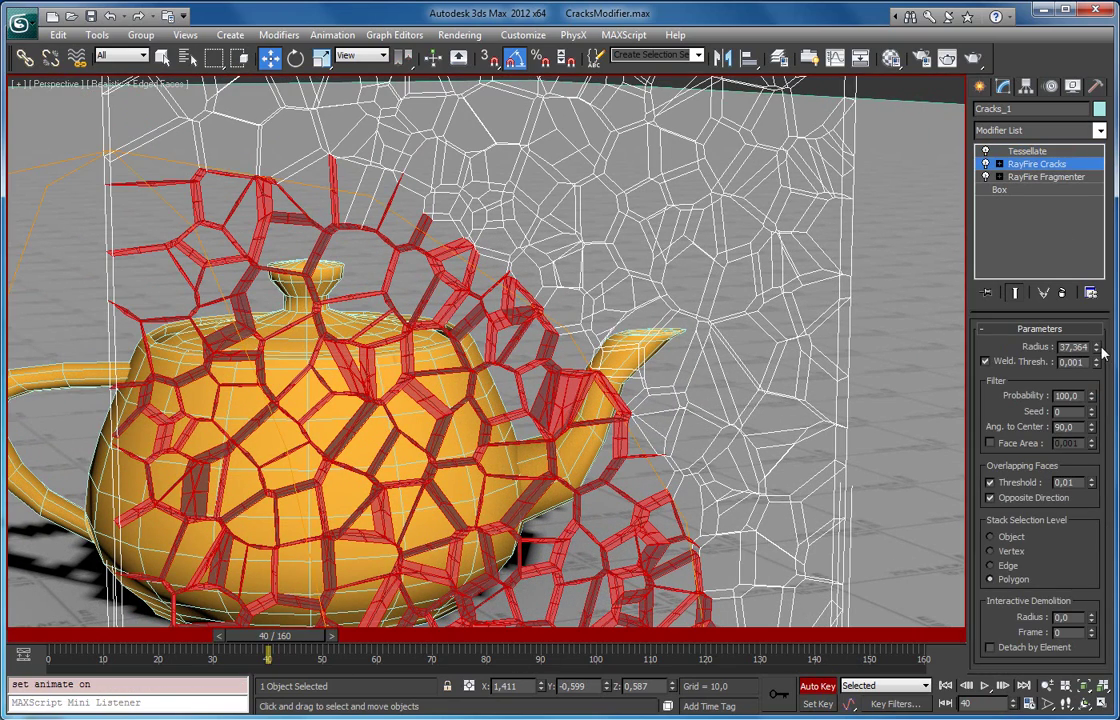
pyautogui.moveTo(303, 645); pyautogui.dragTo(568, 645)
pyautogui.moveTo(1097, 347); pyautogui.dragTo(945, 304)
pyautogui.press('z')
pyautogui.scroll(-3, 586, 342)
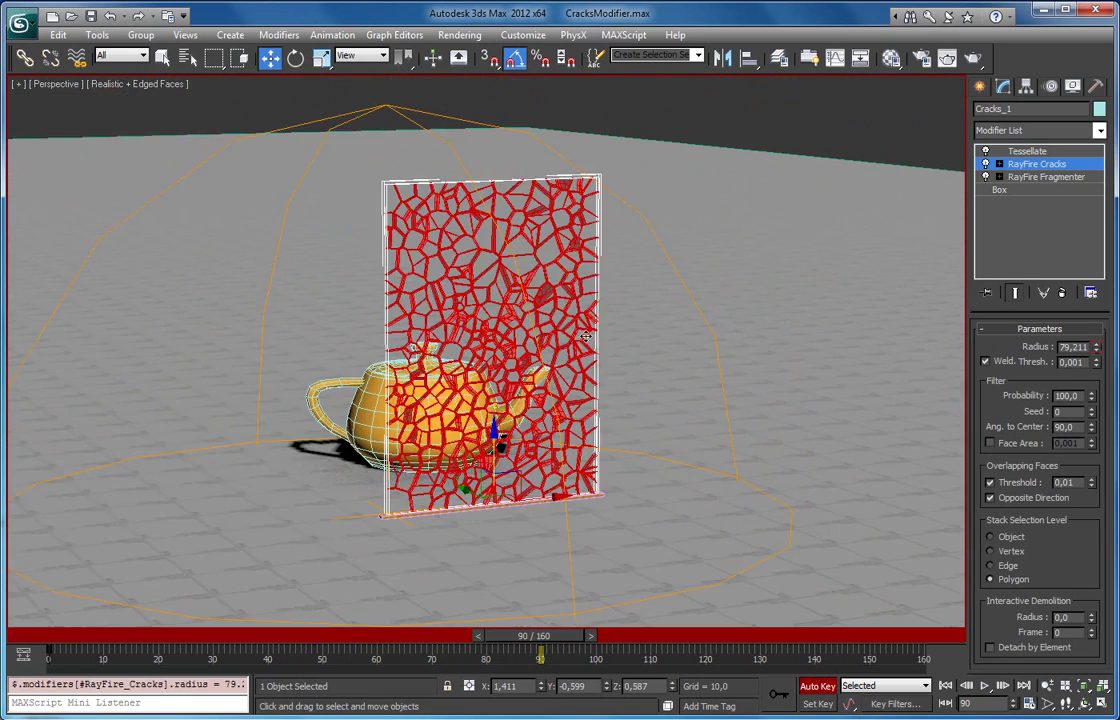
pyautogui.click(817, 686)
# Use Auto Key to key the RayFire Cracks Radius at 0 on frame 0.
pyautogui.moveTo(534, 635); pyautogui.dragTo(66, 635)
pyautogui.press('w')
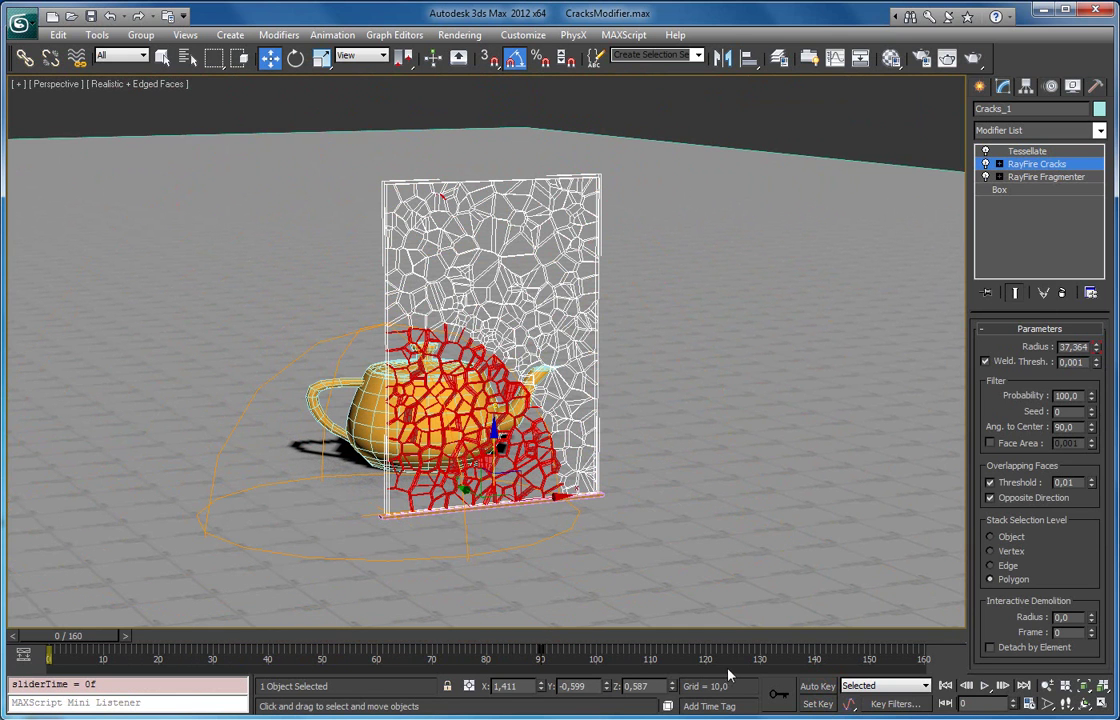
pyautogui.click(817, 686)
pyautogui.rightClick(1096, 349)
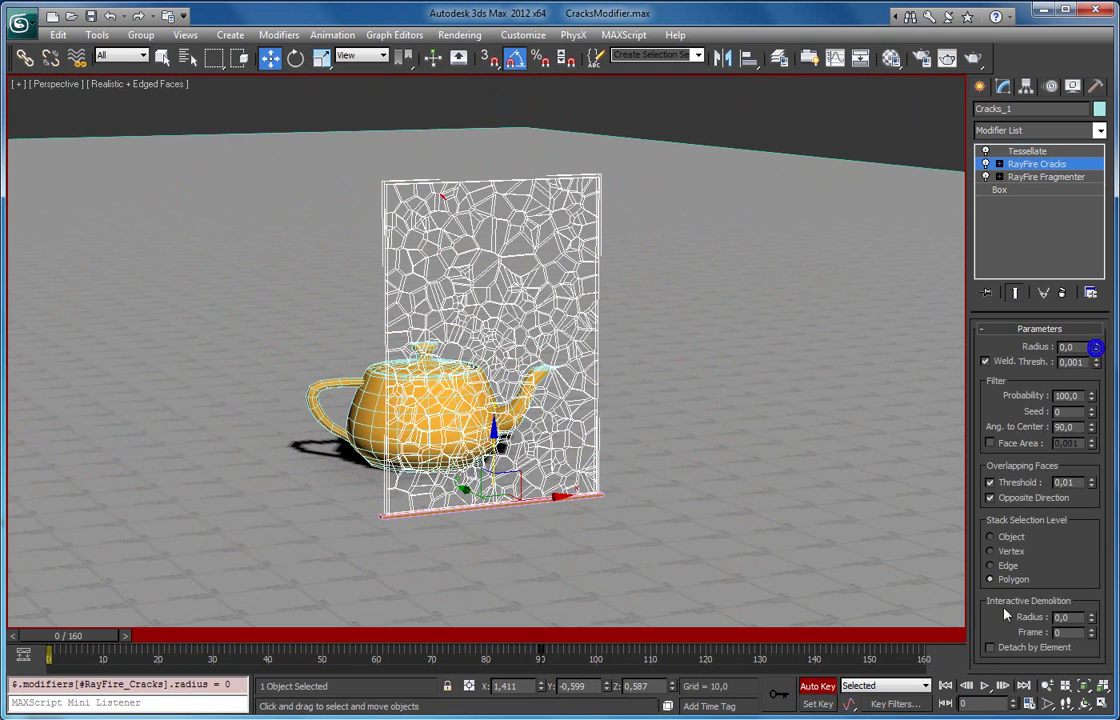
pyautogui.click(817, 686)
# Go to frame 54 and show the animated Radius curve in Track View, framing the whole curve.
pyautogui.moveTo(66, 636); pyautogui.dragTo(347, 636)
pyautogui.rightClick(1068, 345)
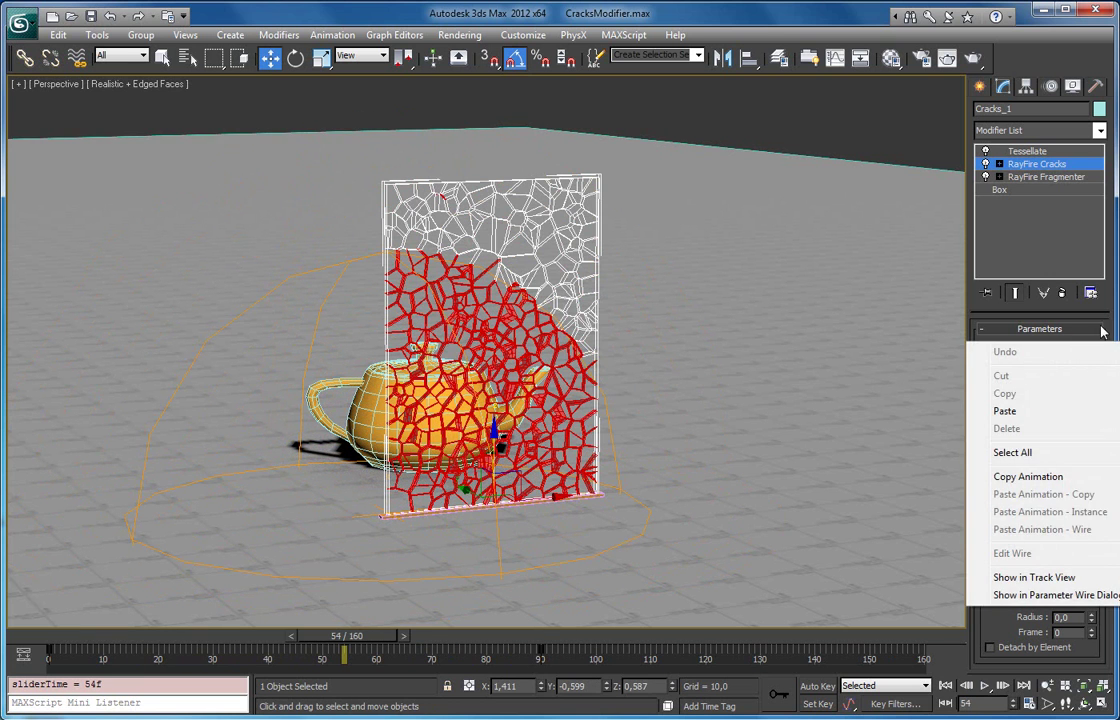
pyautogui.click(1065, 330)
pyautogui.click(1064, 330)
pyautogui.rightClick(1068, 347)
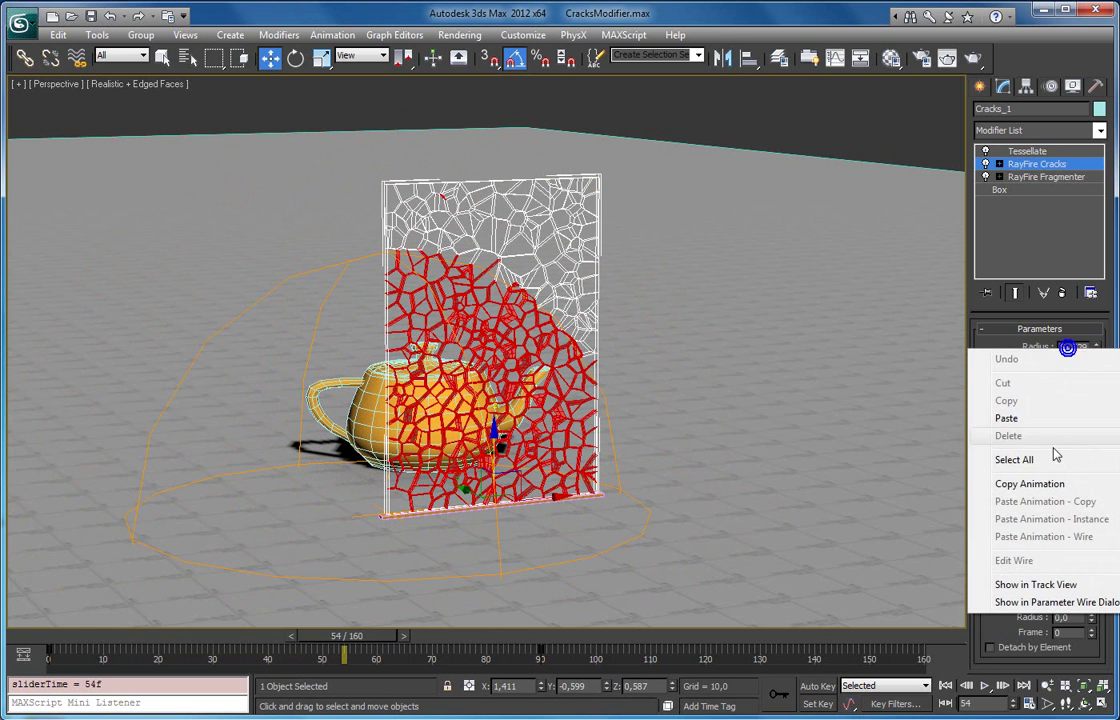
pyautogui.click(1030, 585)
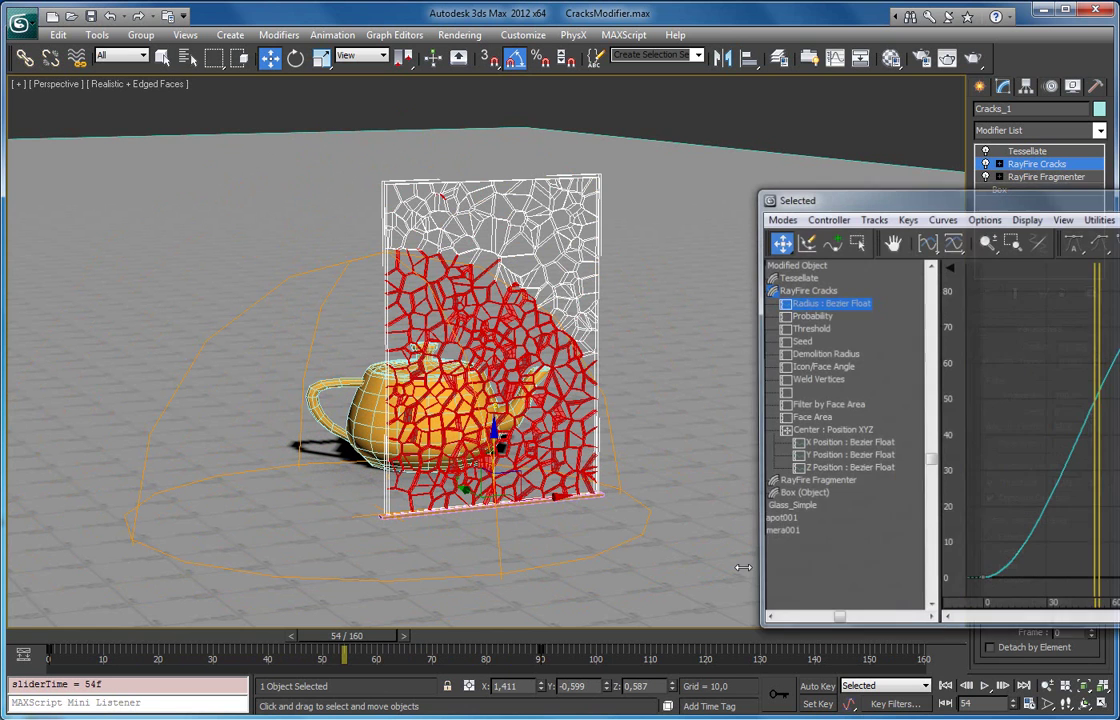
pyautogui.moveTo(944, 203); pyautogui.dragTo(519, 205)
pyautogui.moveTo(679, 453); pyautogui.dragTo(691, 459, button='middle')
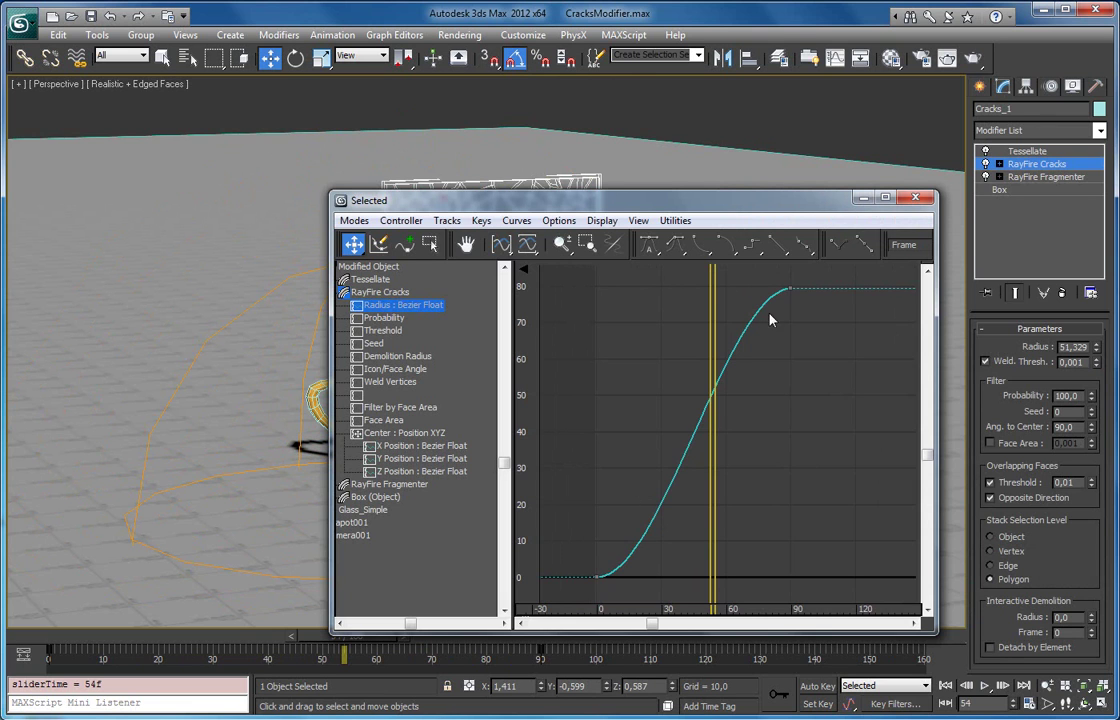
# Insert keys on the Radius curve at about frames 15, 30, 38 and 75 to give it a stepped rise, and close Track View.
pyautogui.rightClick(620, 471)
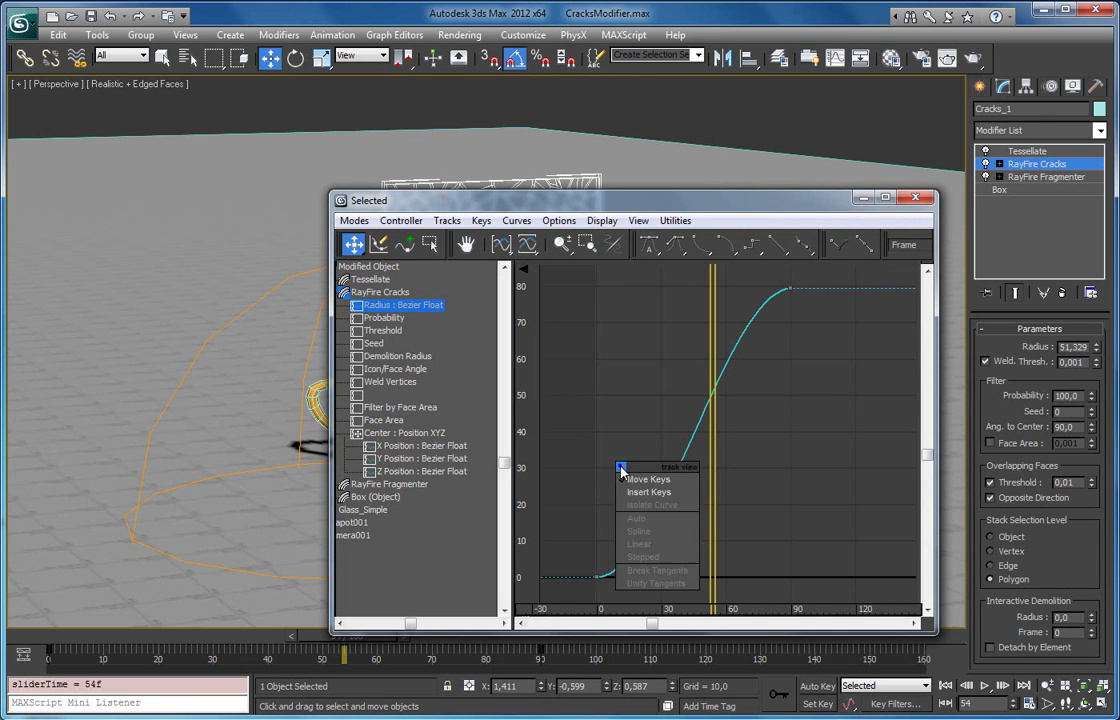
pyautogui.click(645, 492)
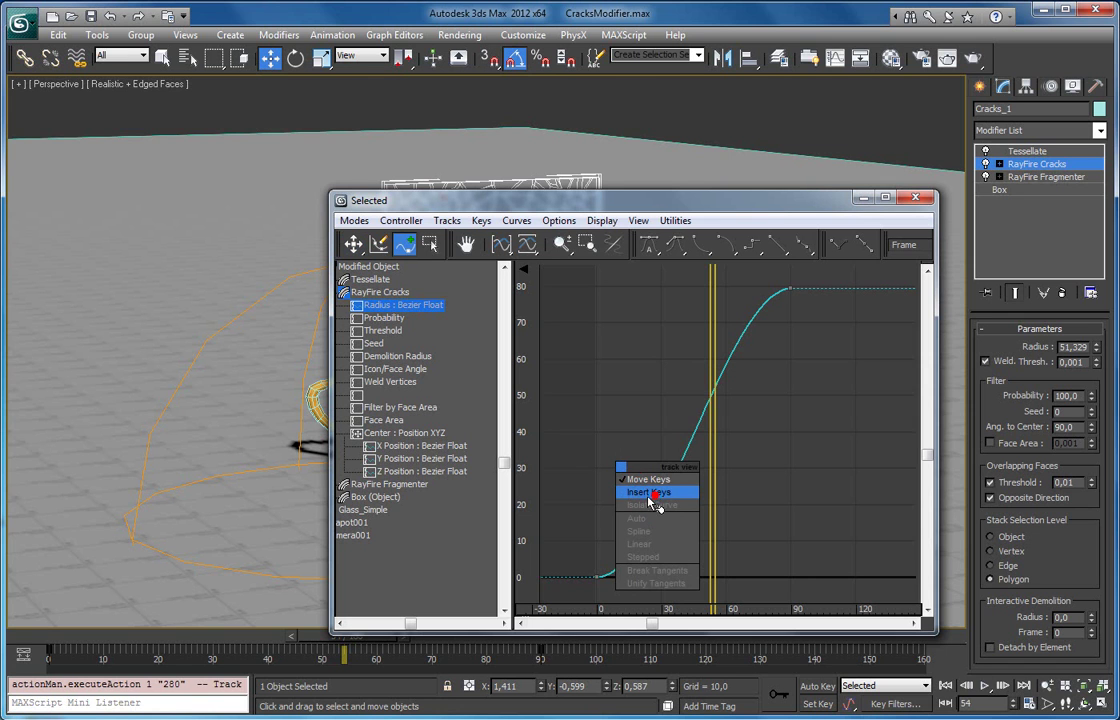
pyautogui.click(650, 206)
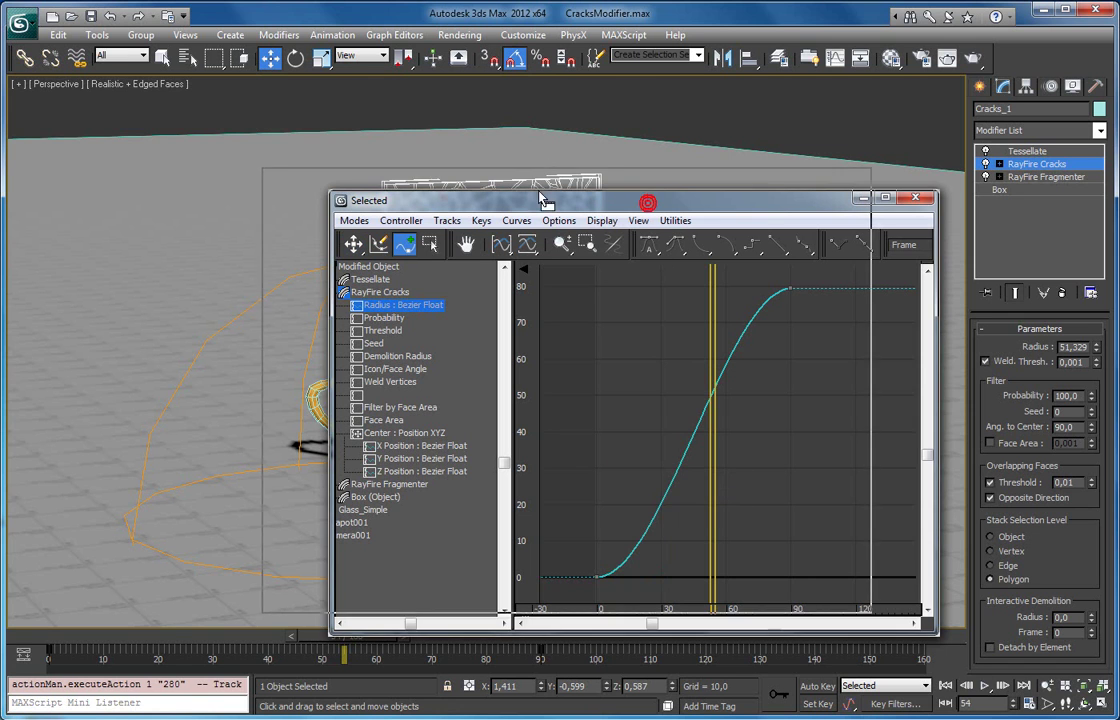
pyautogui.moveTo(650, 206); pyautogui.dragTo(538, 176)
pyautogui.moveTo(548, 485)
pyautogui.mouseDown()
pyautogui.moveTo(520, 475)
pyautogui.moveTo(535, 454)
pyautogui.moveTo(556, 456)
pyautogui.moveTo(547, 463)
pyautogui.mouseUp()
pyautogui.moveTo(599, 388); pyautogui.dragTo(646, 340)
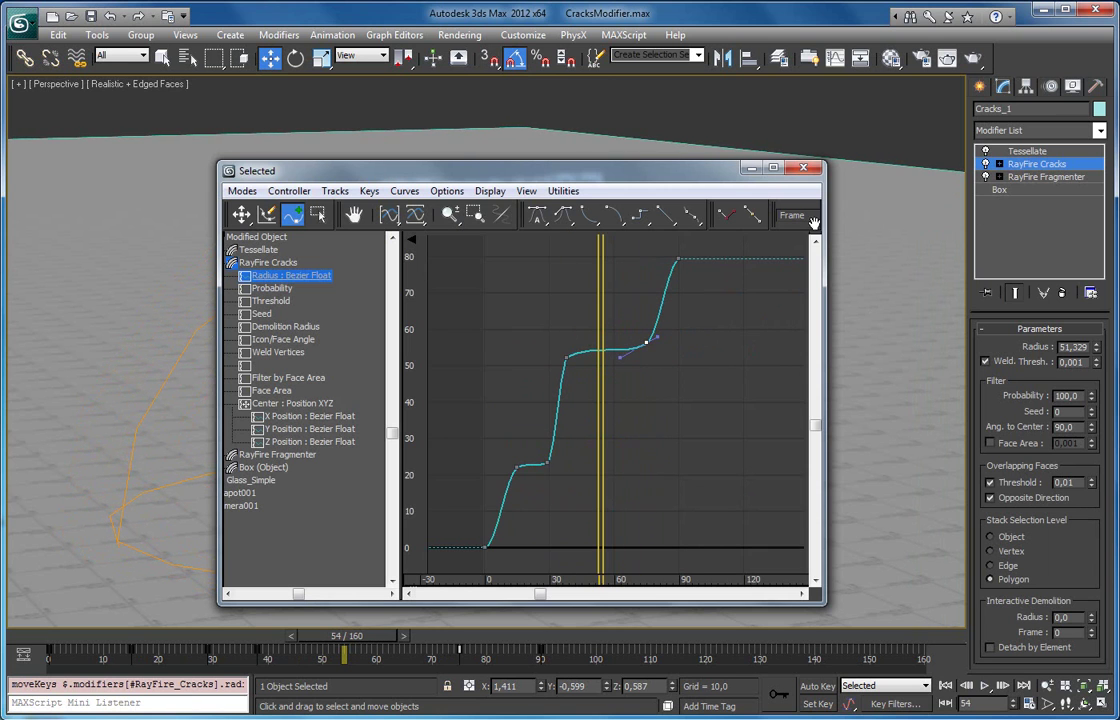
pyautogui.click(803, 167)
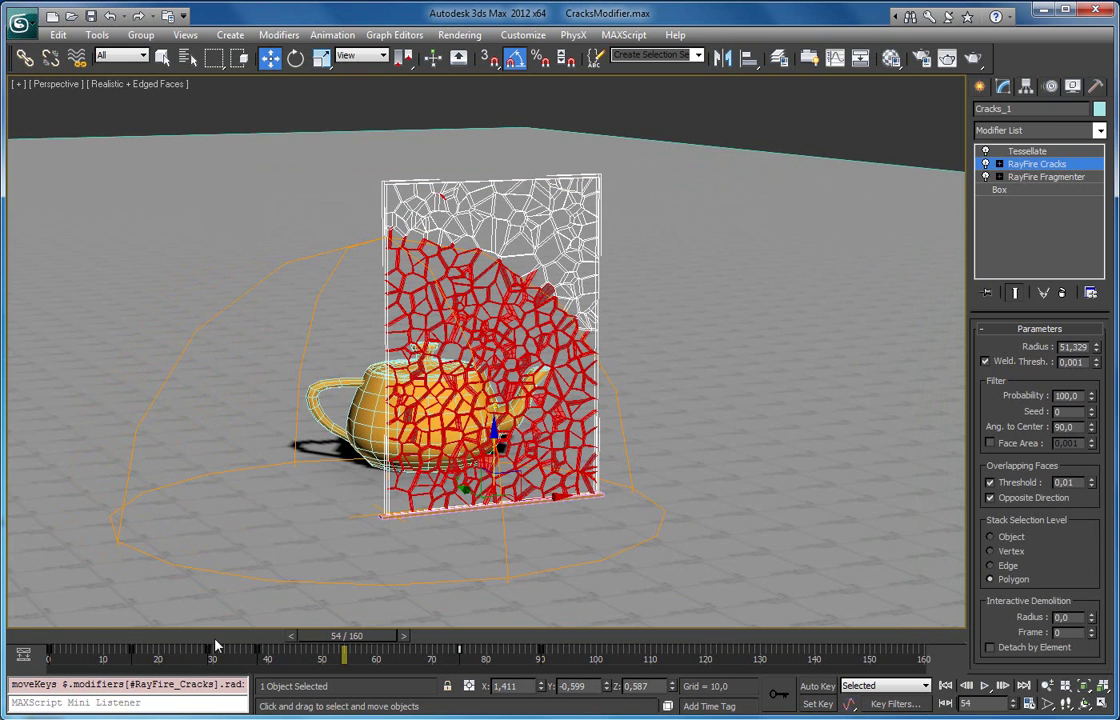
# Play the crack growth animation from frame 0 and stop it once the whole panel is covered.
pyautogui.moveTo(85, 636); pyautogui.dragTo(55, 638)
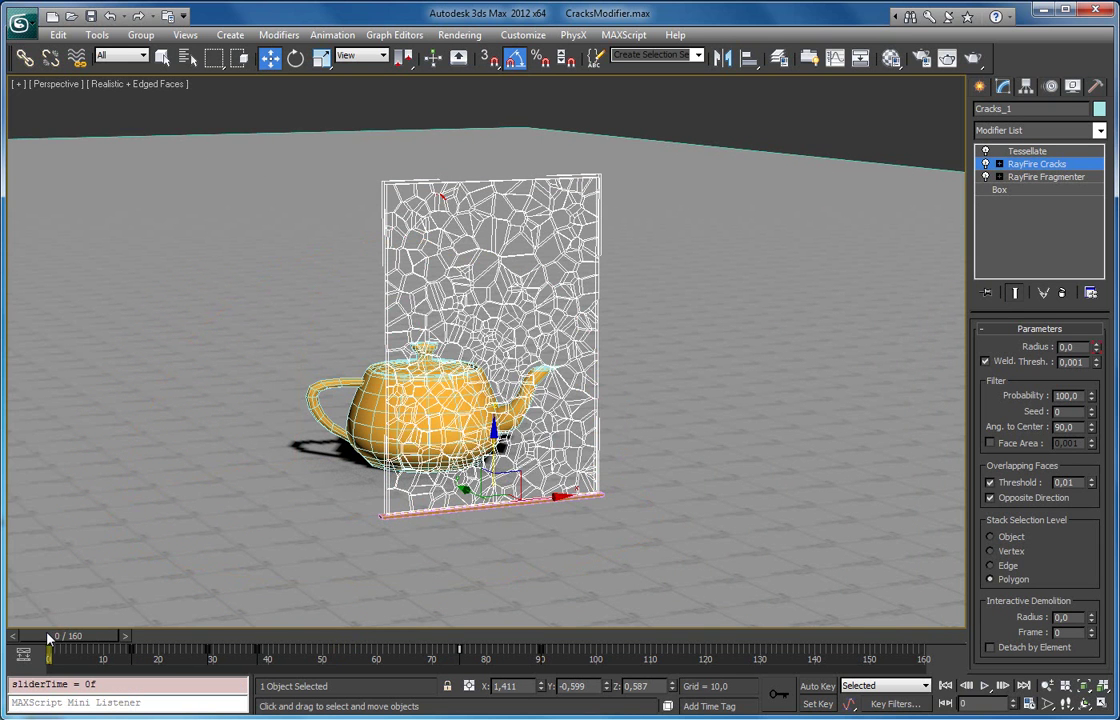
pyautogui.press('/')
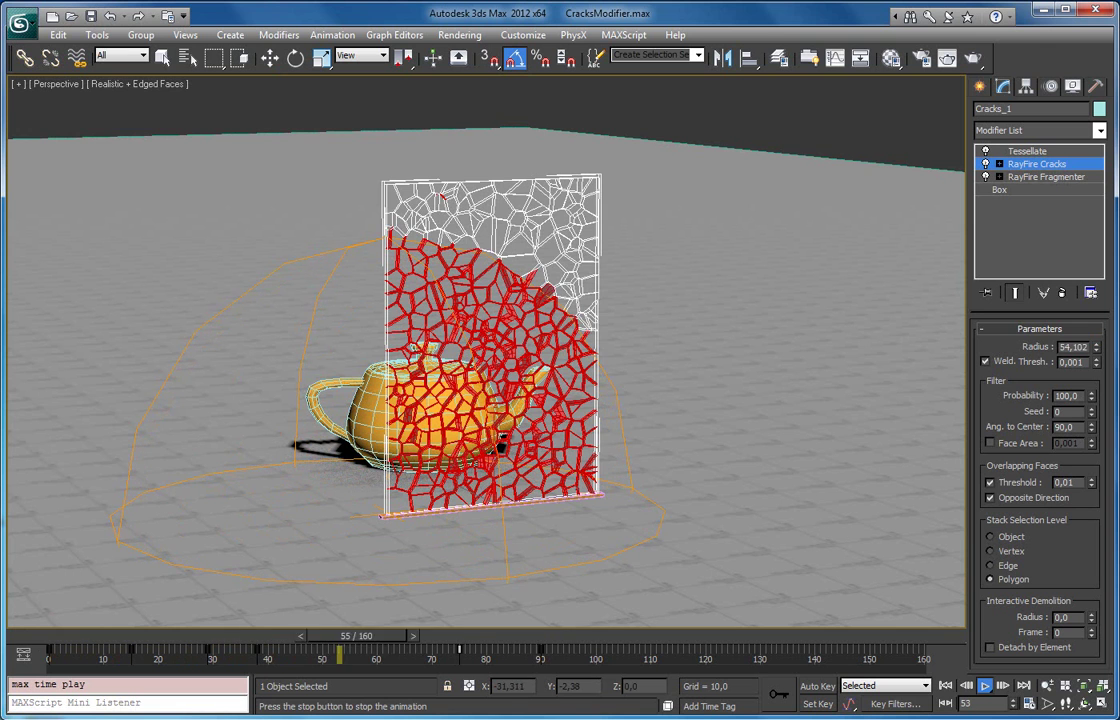
pyautogui.press('/')
pyautogui.press('w')
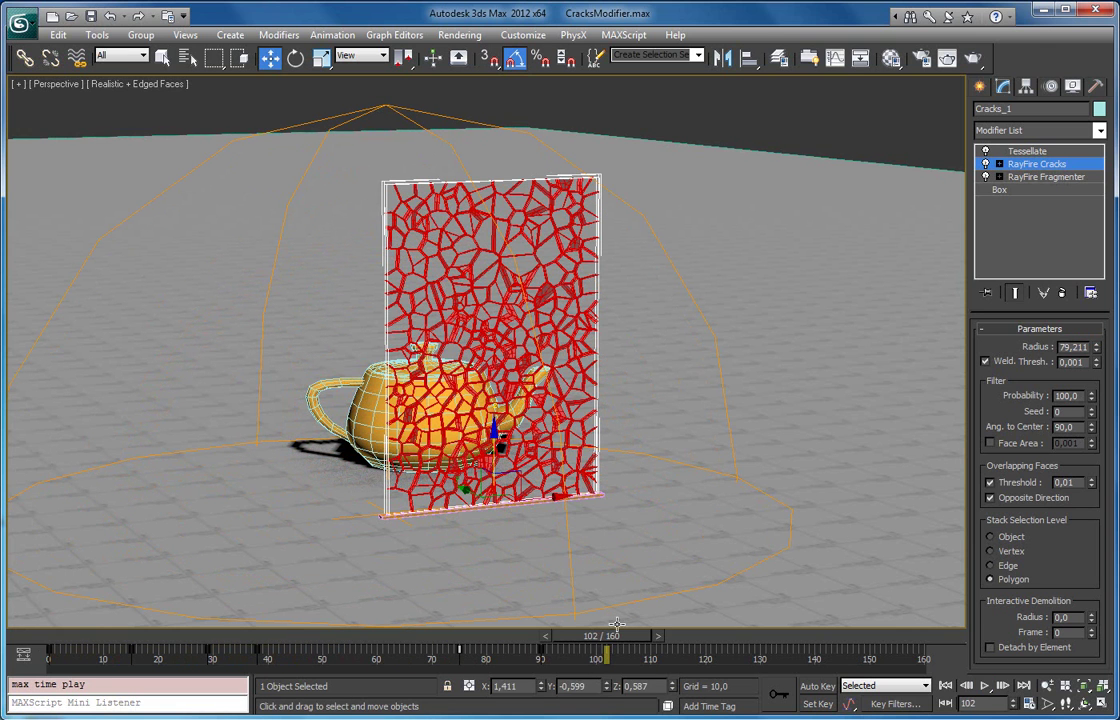
pyautogui.moveTo(601, 636); pyautogui.dragTo(572, 636)
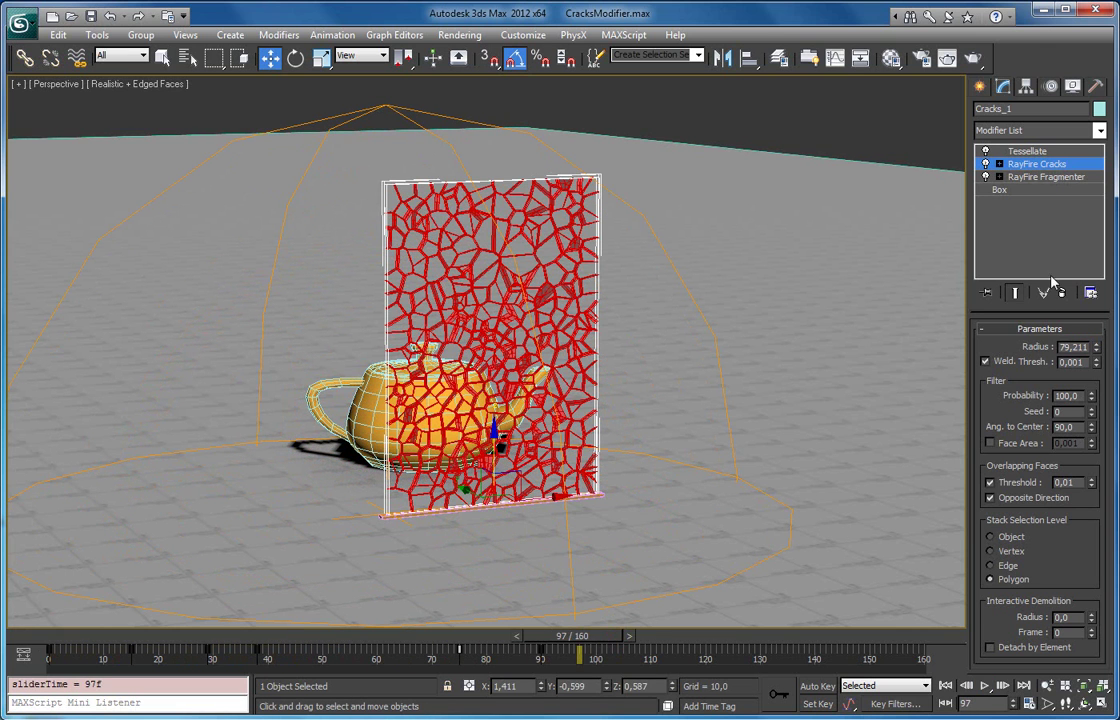
# Examine the growing edge of the tessellated cracks up close at frames 33 and 34.
pyautogui.moveTo(580, 641); pyautogui.dragTo(236, 641)
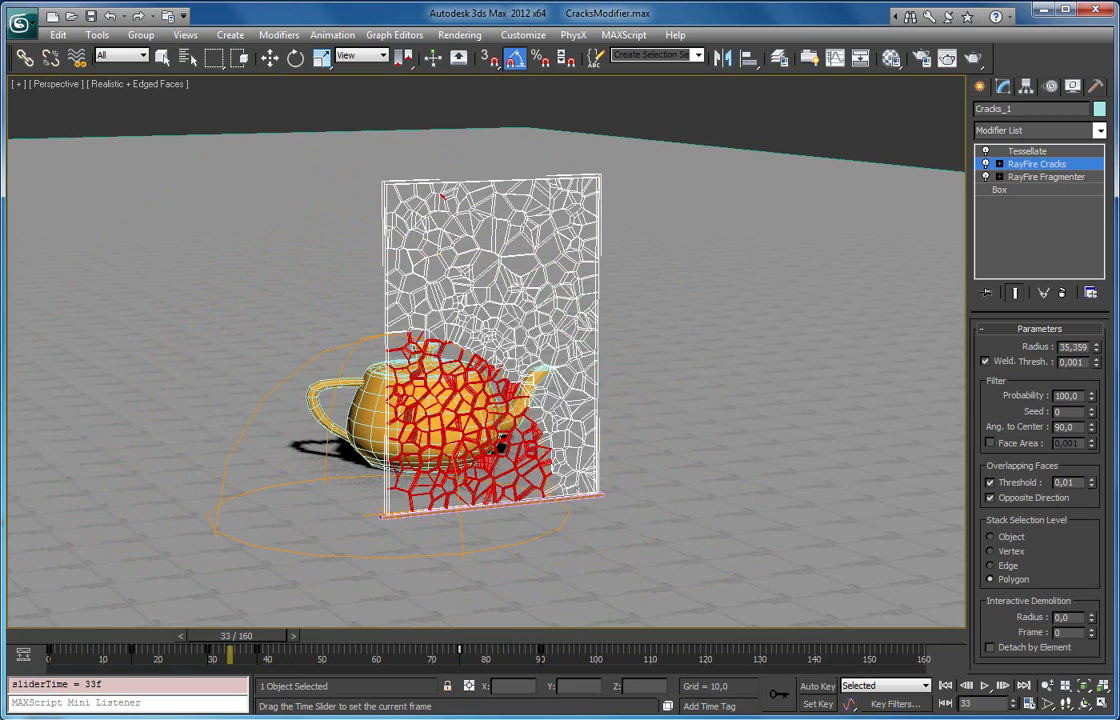
pyautogui.press('w')
pyautogui.scroll(5, 440, 380)
pyautogui.scroll(4, 442, 400)
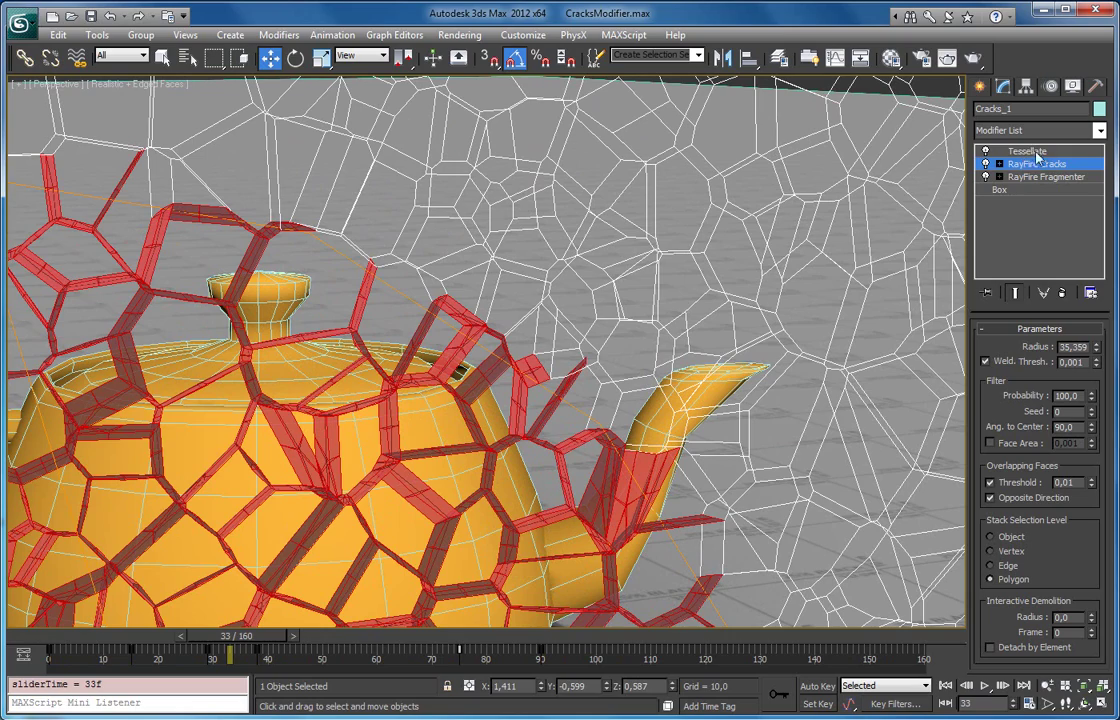
pyautogui.moveTo(273, 638); pyautogui.dragTo(283, 638)
pyautogui.scroll(-8, 369, 290)
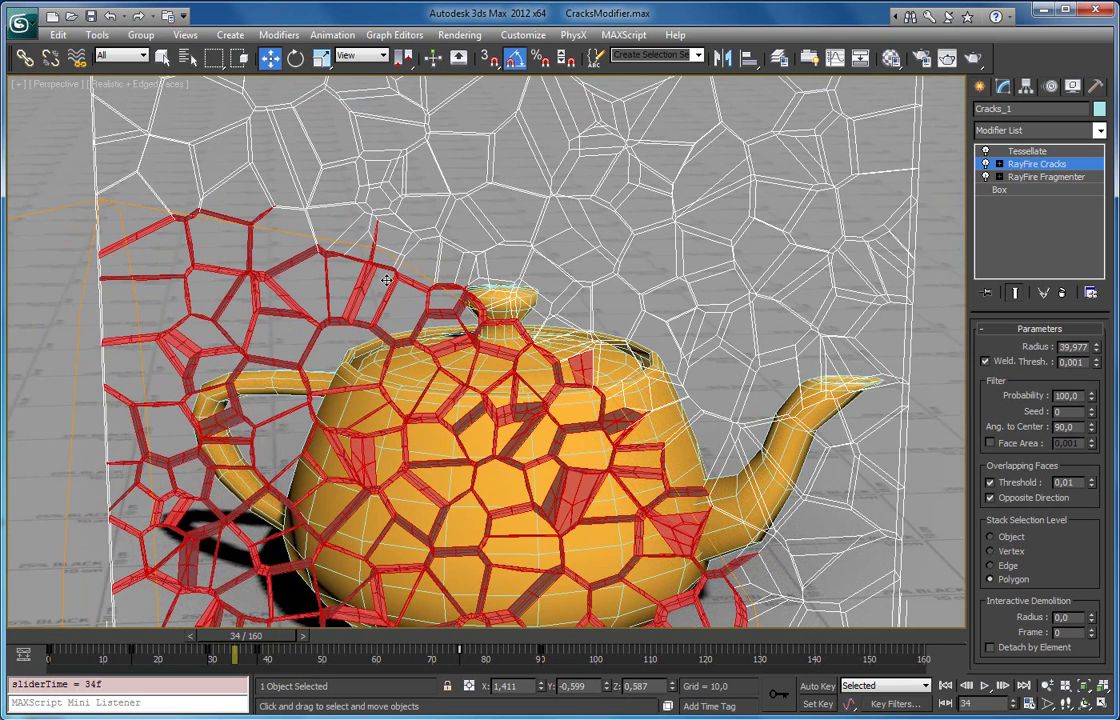
# Set the Tessellate modifier on the glass panel to 2 iterations with a tension of -5,0.
pyautogui.keyDown('alt'); pyautogui.moveTo(336, 246); pyautogui.dragTo(351, 244, button='middle'); pyautogui.keyUp('alt')
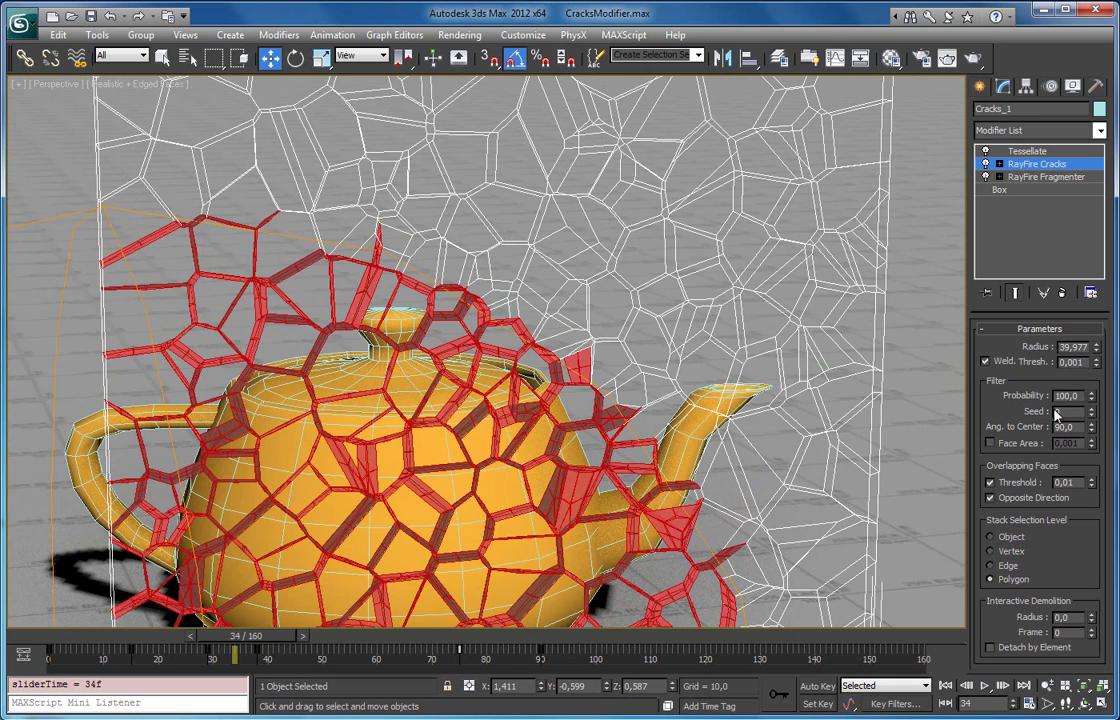
pyautogui.click(1030, 151)
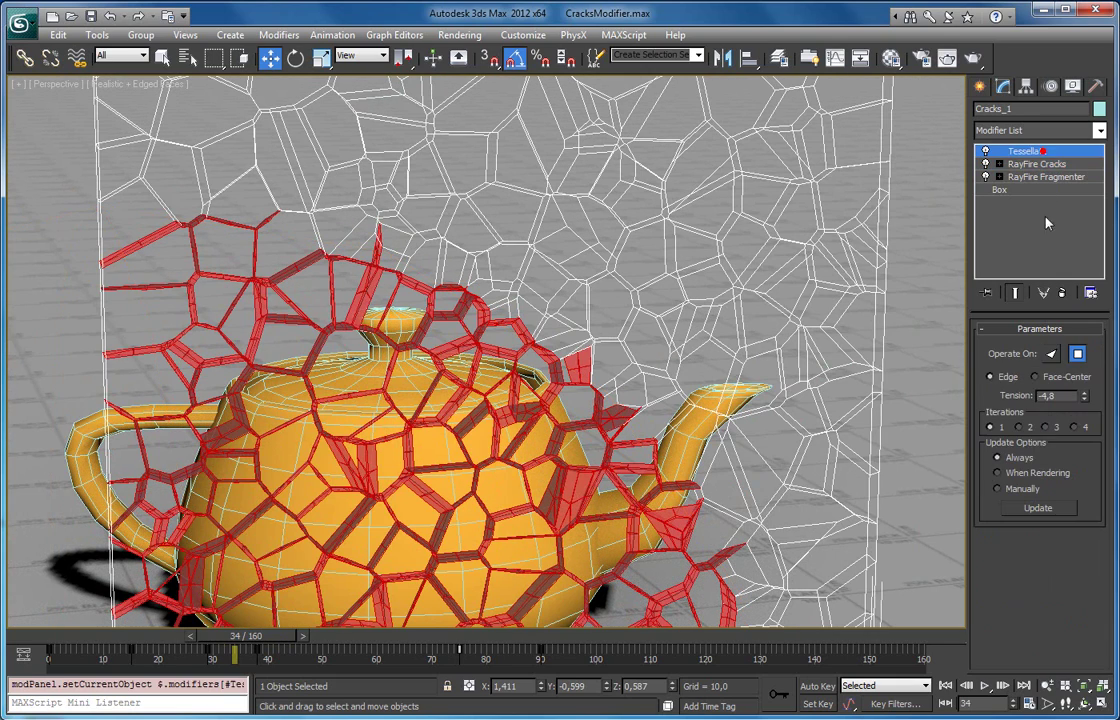
pyautogui.click(1019, 427)
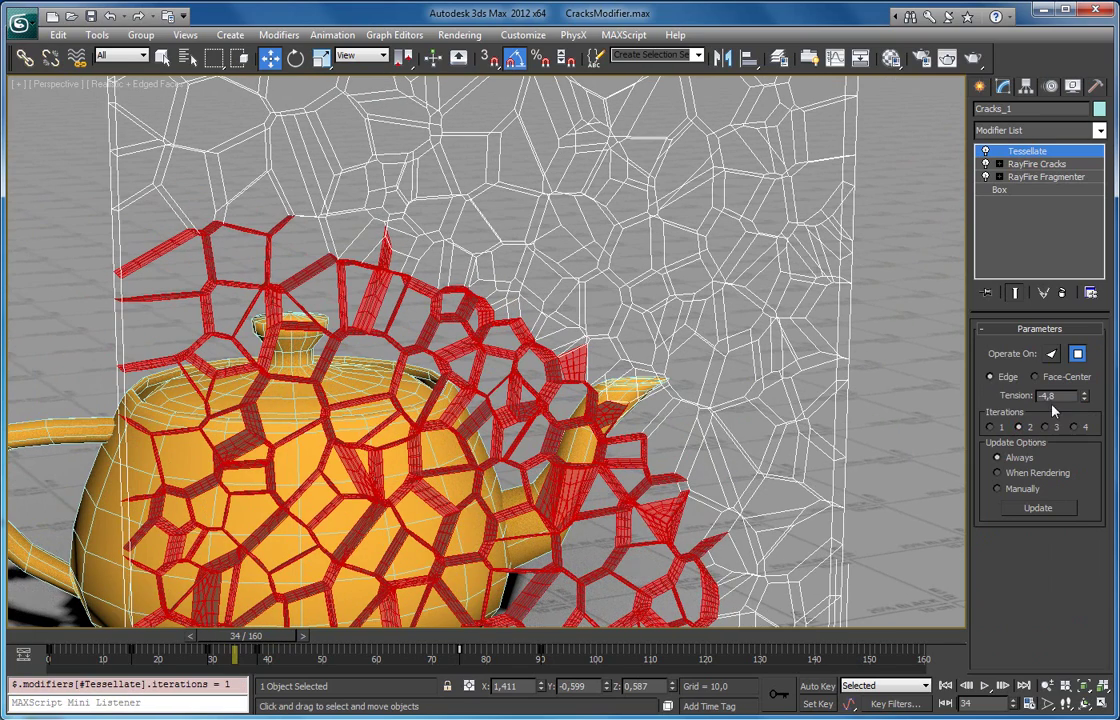
pyautogui.click(1083, 400)
pyautogui.click(1083, 400)
# Render frame 39 through the camera, examine the cracked glass, and minimize the render window with RayFire Cracks as the current modifier.
pyautogui.press('c')
pyautogui.moveTo(265, 638); pyautogui.dragTo(292, 637)
pyautogui.press('w')
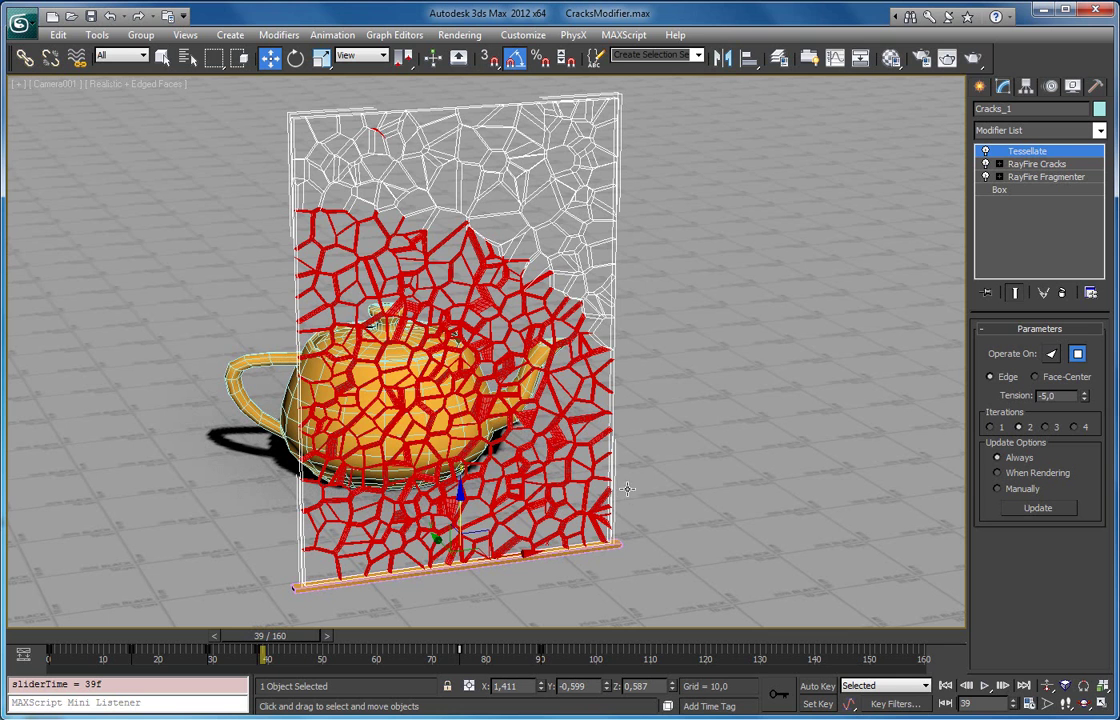
pyautogui.click(973, 58)
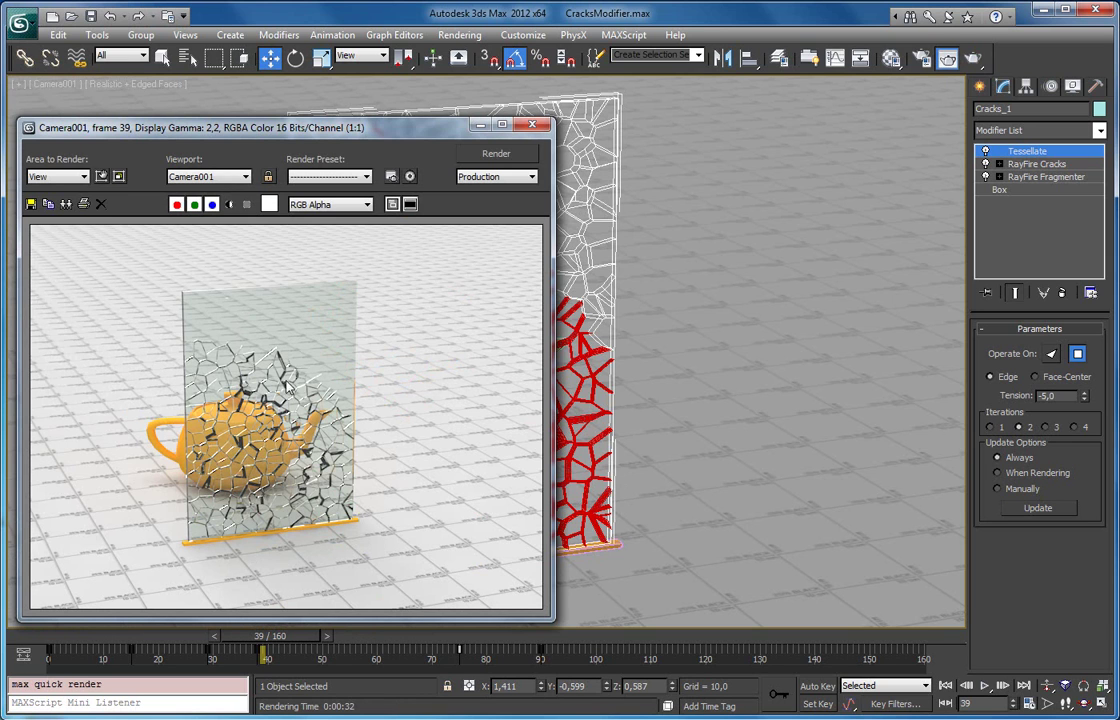
pyautogui.moveTo(397, 130); pyautogui.dragTo(951, 155)
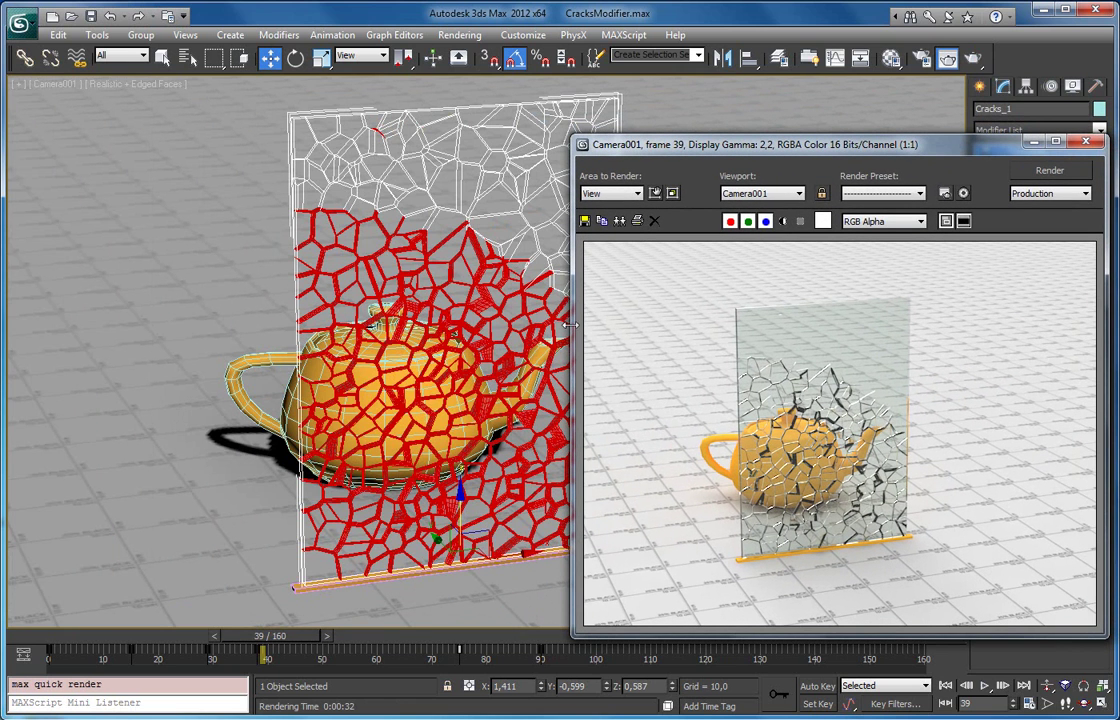
pyautogui.moveTo(640, 146); pyautogui.dragTo(214, 162)
pyautogui.click(1052, 163)
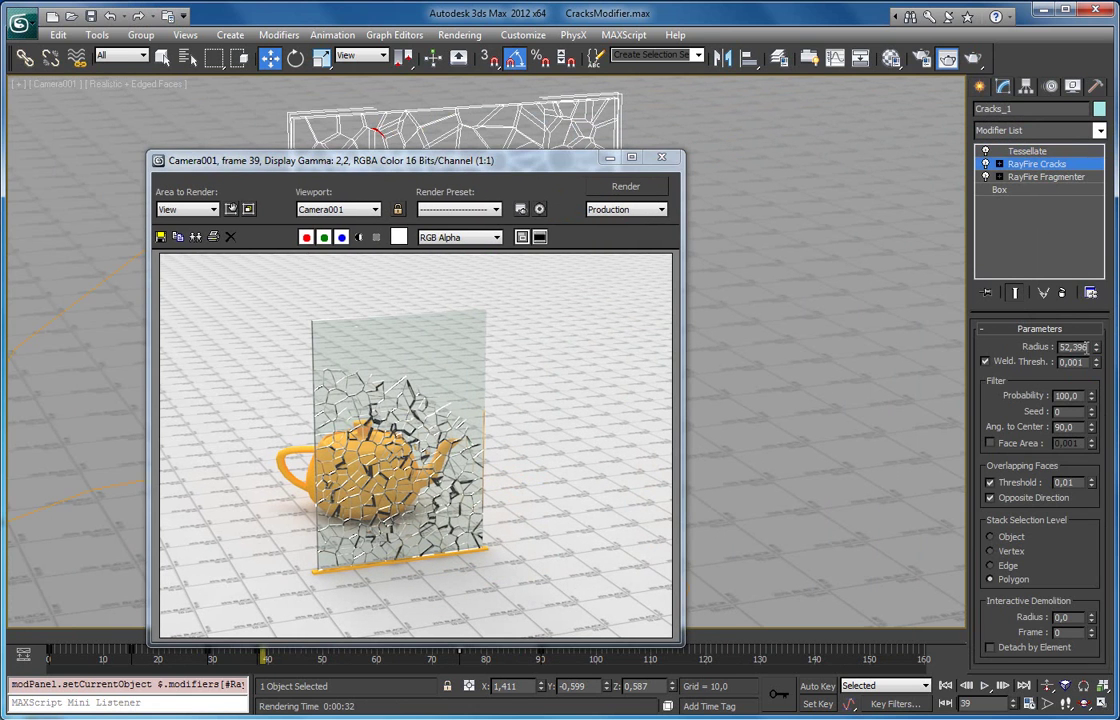
pyautogui.moveTo(555, 164); pyautogui.dragTo(457, 122)
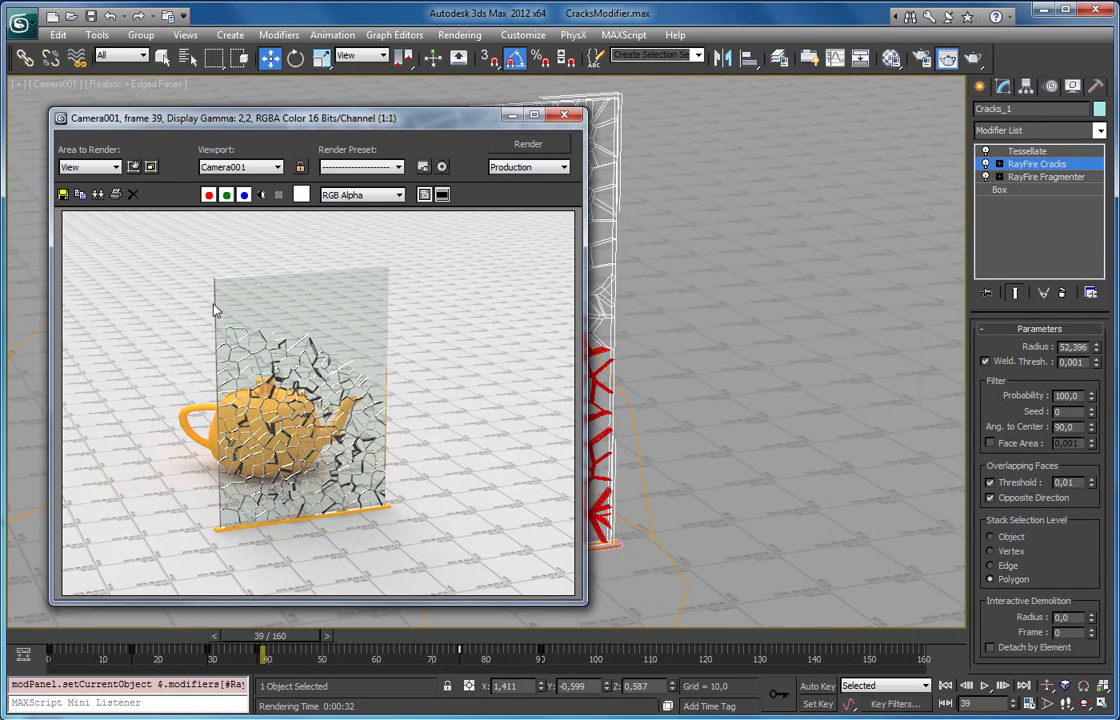
pyautogui.click(517, 117)
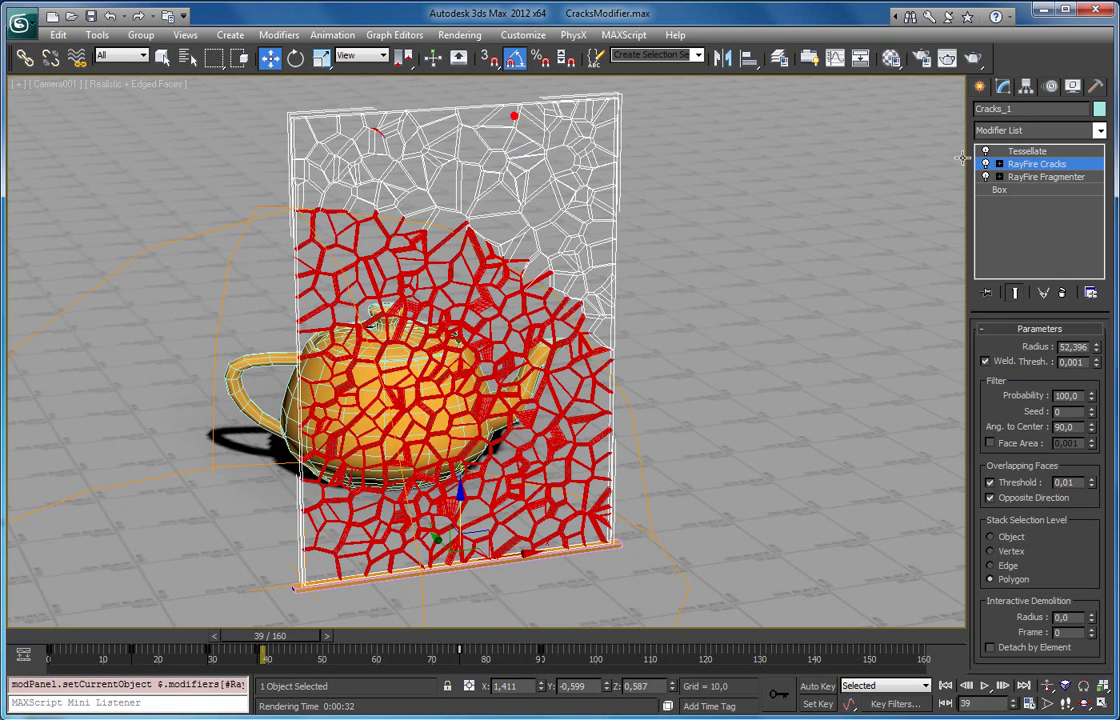
# Add an Edit Poly modifier above RayFire Cracks, activate its Element level, and disable Tessellate.
pyautogui.click(1097, 130)
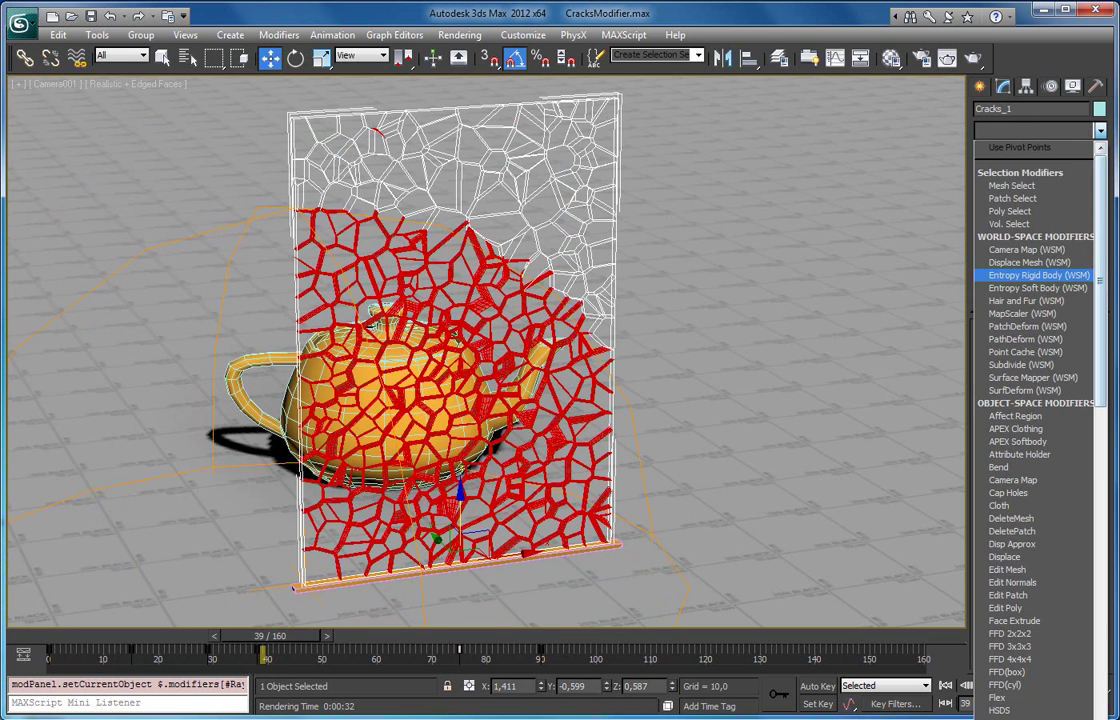
pyautogui.scroll(-1, 1101, 203)
pyautogui.scroll(-1, 1102, 202)
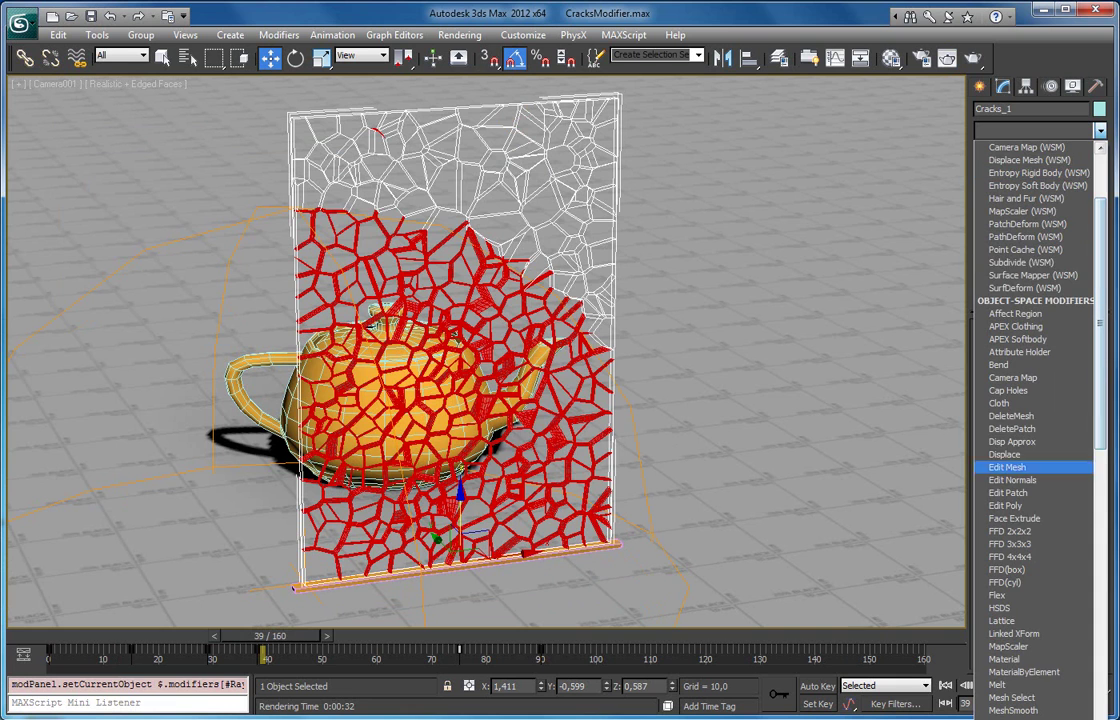
pyautogui.click(1016, 505)
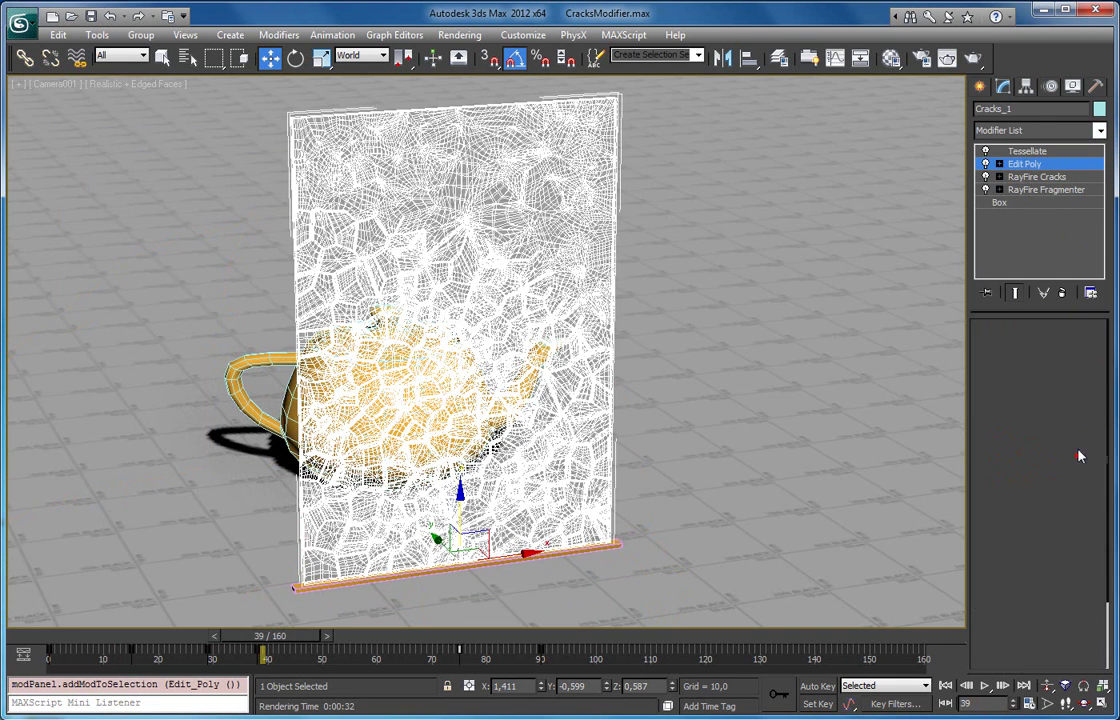
pyautogui.click(1075, 454)
pyautogui.click(985, 152)
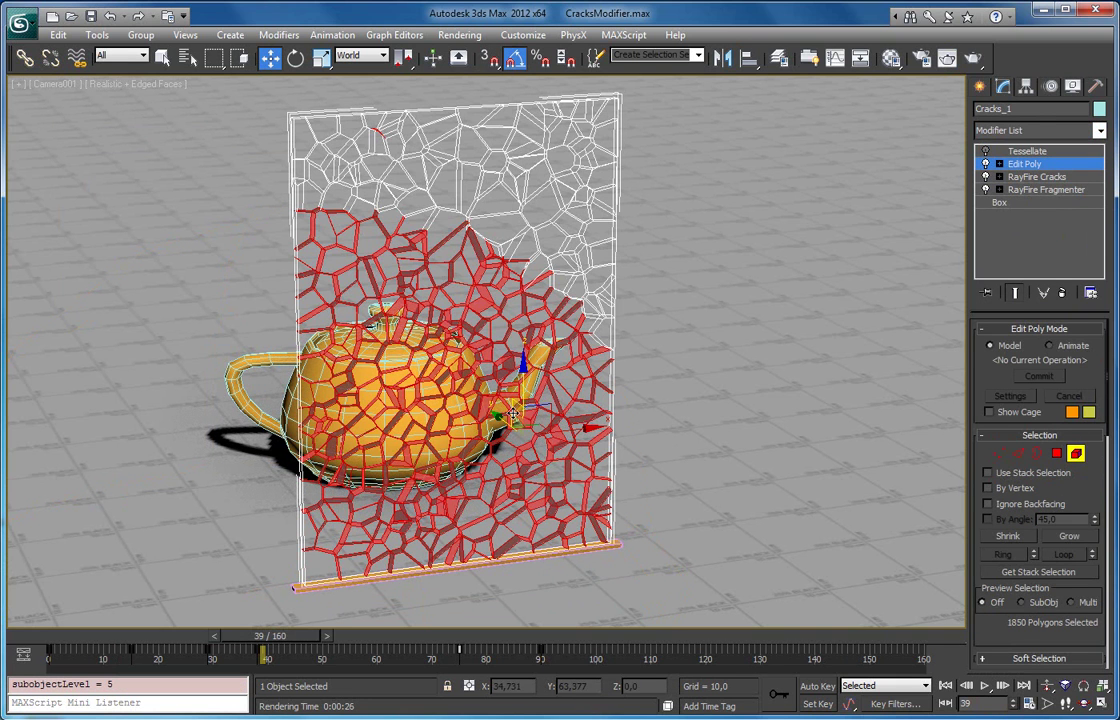
# Select individual cracked fragments in front of the teapot, followed by the uncracked upper part, to check which pieces are separate elements.
pyautogui.click(542, 394)
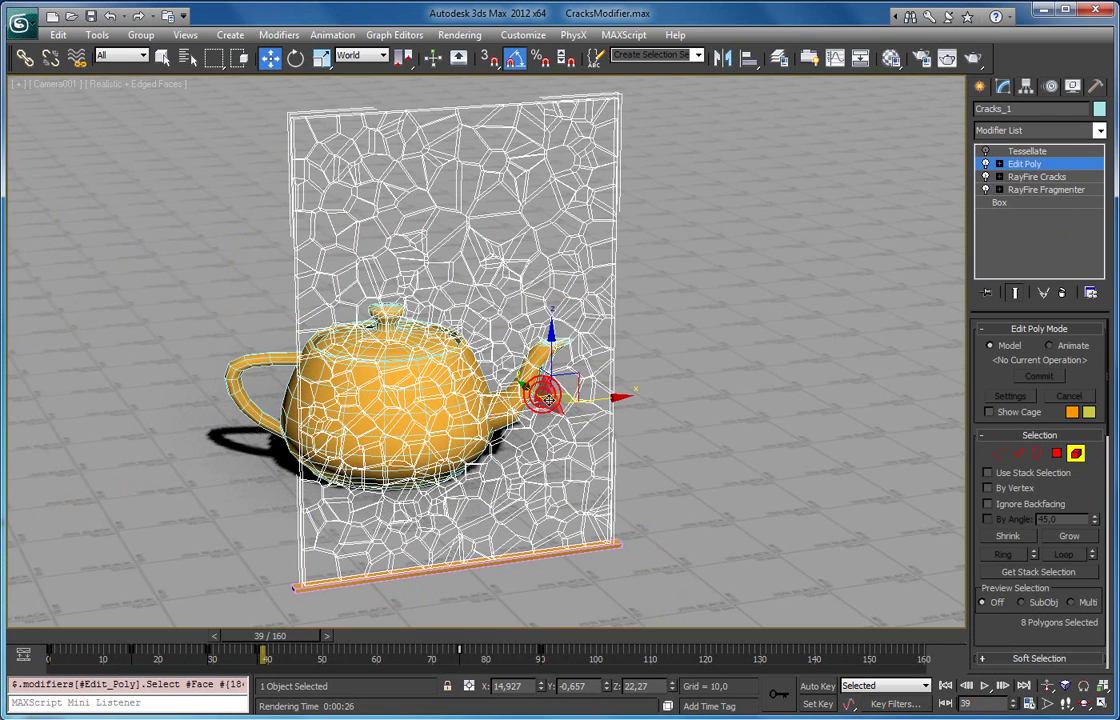
pyautogui.click(468, 359)
pyautogui.click(434, 408)
pyautogui.press('q')
pyautogui.click(396, 338)
pyautogui.click(365, 366)
pyautogui.click(392, 400)
pyautogui.click(395, 450)
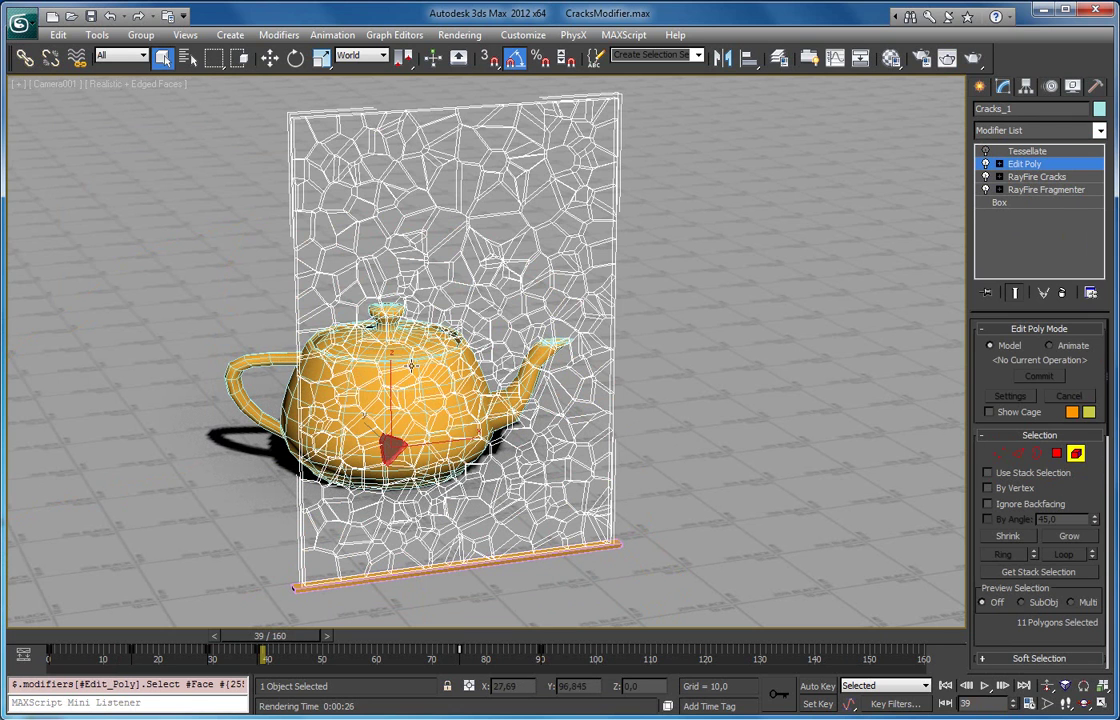
pyautogui.click(531, 180)
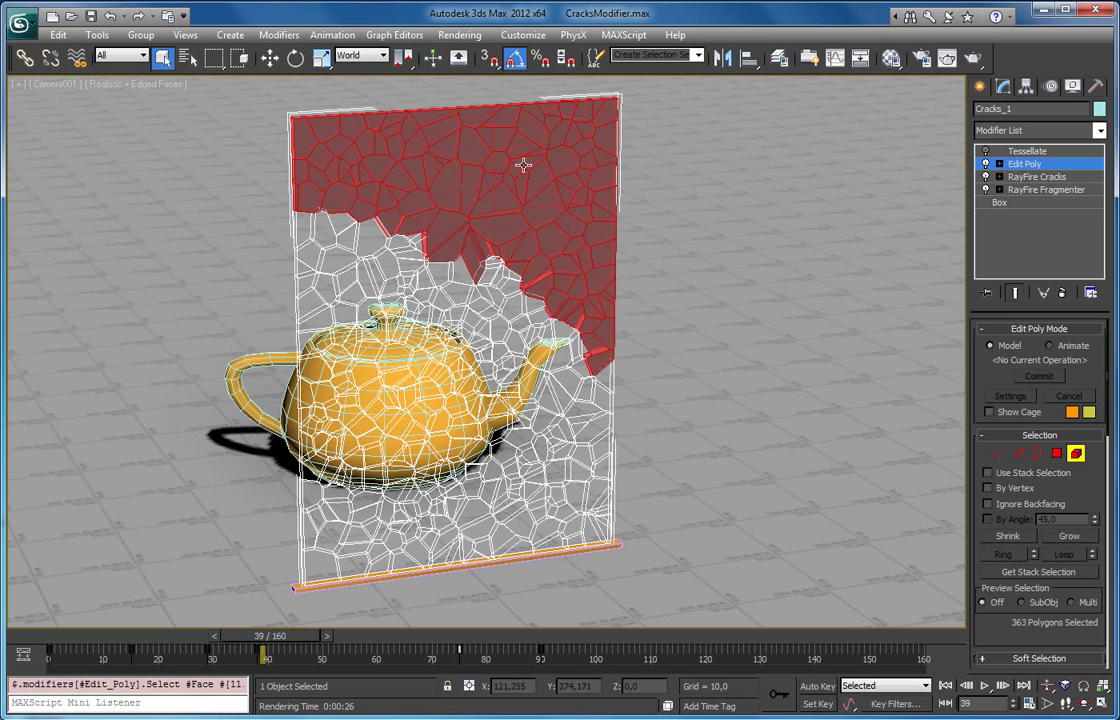
# Go to frame 50, turn on Use Stack Selection in Edit Poly, and remove that modifier from the stack.
pyautogui.moveTo(305, 640); pyautogui.dragTo(365, 647)
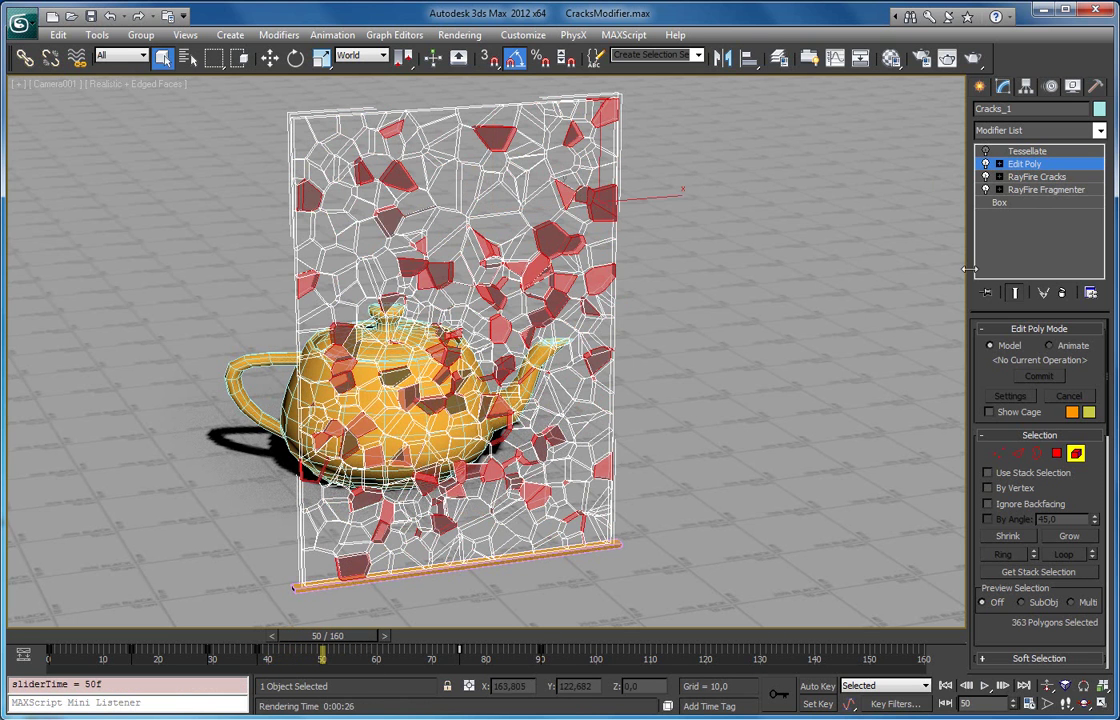
pyautogui.click(1008, 476)
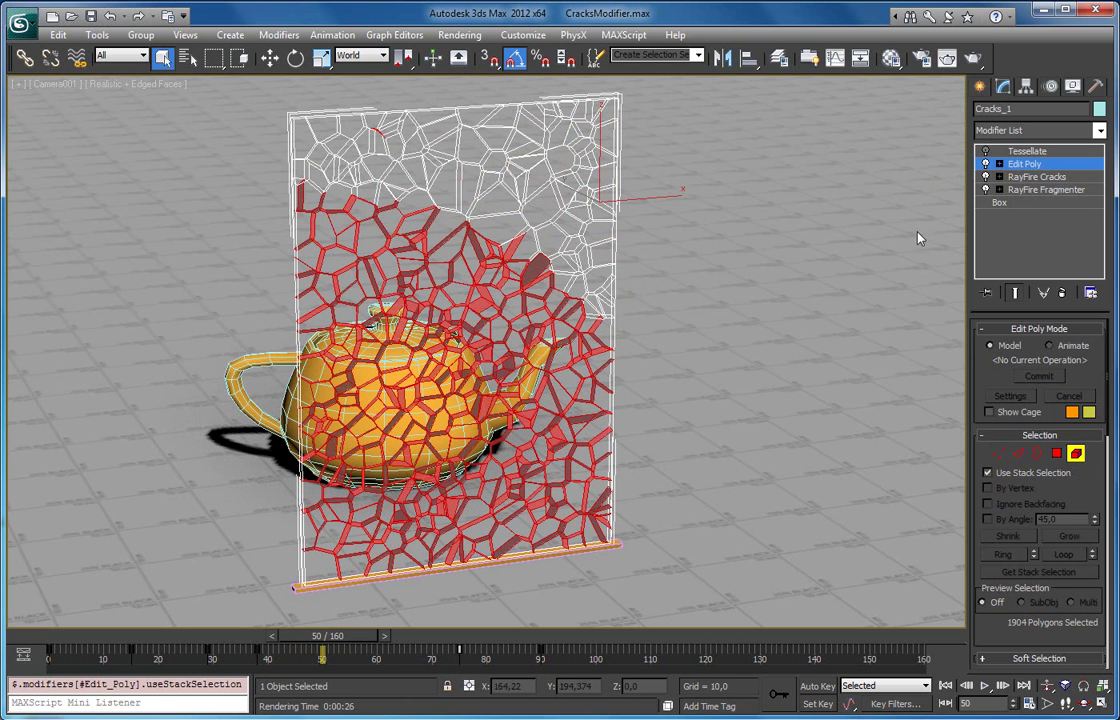
pyautogui.click(1068, 292)
# Add a new Edit Poly above RayFire Cracks and select the uncracked upper part of the panel at Element level.
pyautogui.click(1099, 130)
pyautogui.moveTo(1102, 152); pyautogui.dragTo(1103, 270)
pyautogui.click(1060, 390)
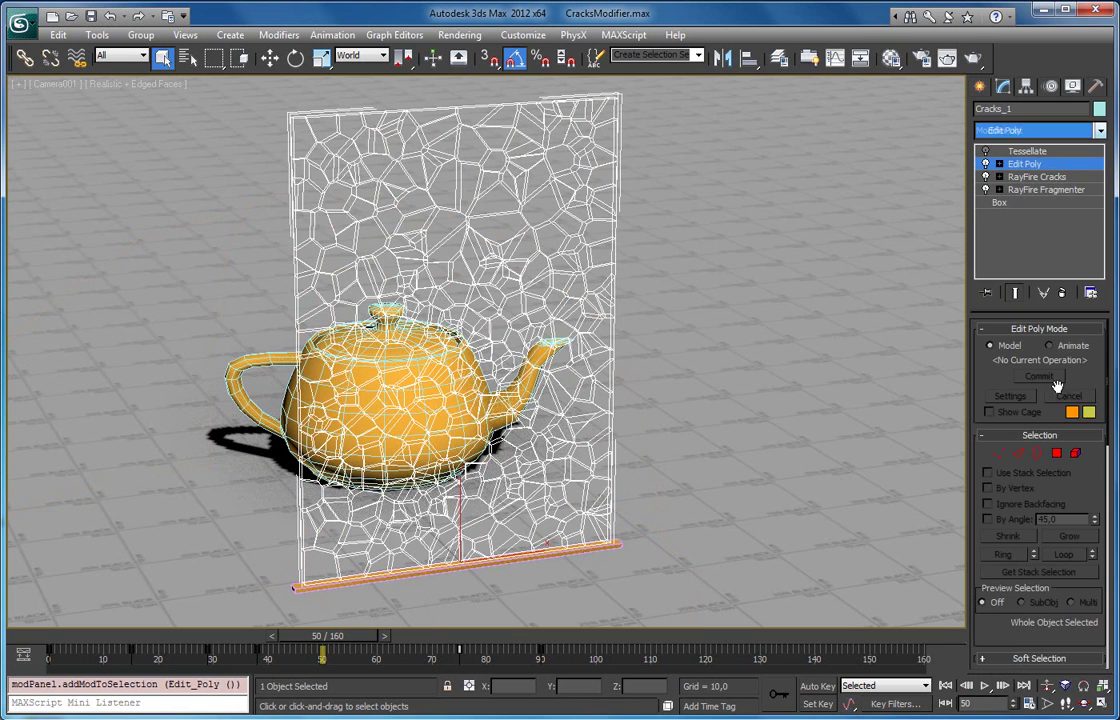
pyautogui.click(1076, 455)
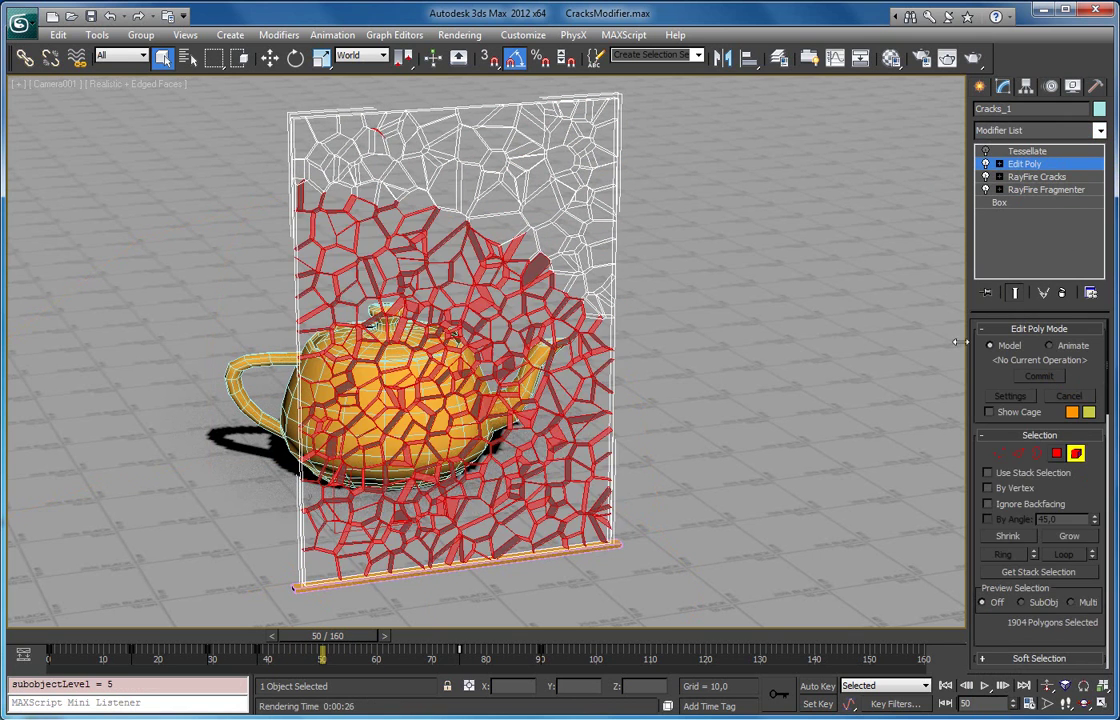
pyautogui.click(547, 148)
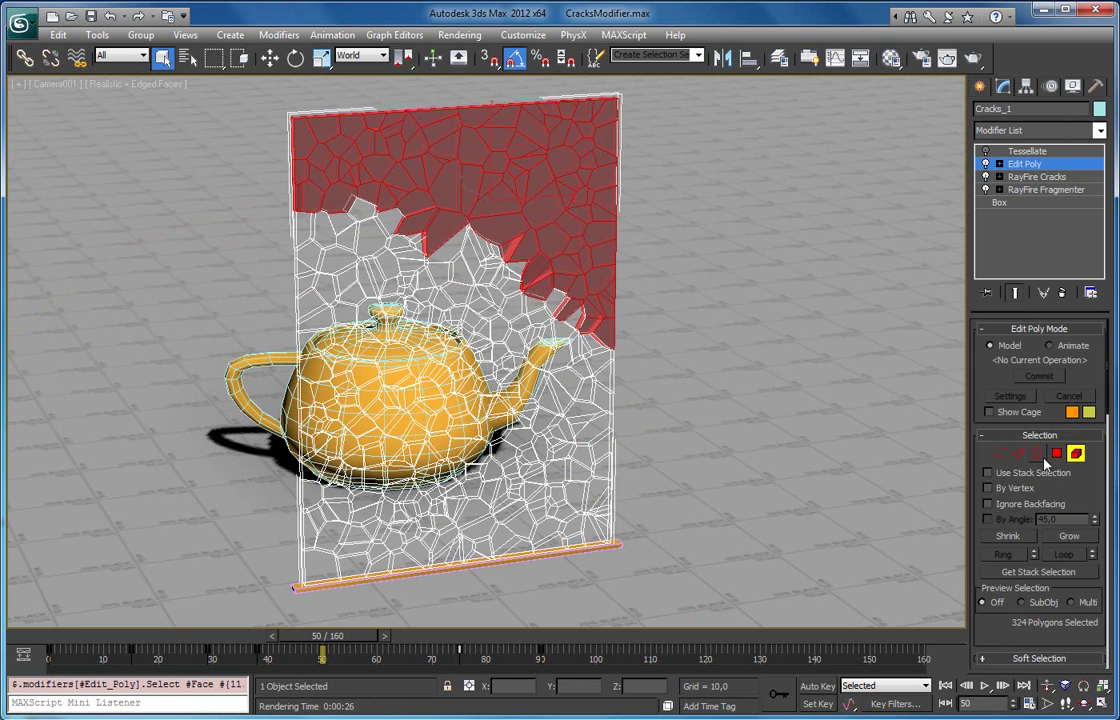
# Delete the Edit Poly modifier and advance the animation to frame 83 with RayFire Cracks as the current modifier.
pyautogui.click(1063, 292)
pyautogui.click(1037, 163)
pyautogui.moveTo(322, 636); pyautogui.dragTo(512, 636)
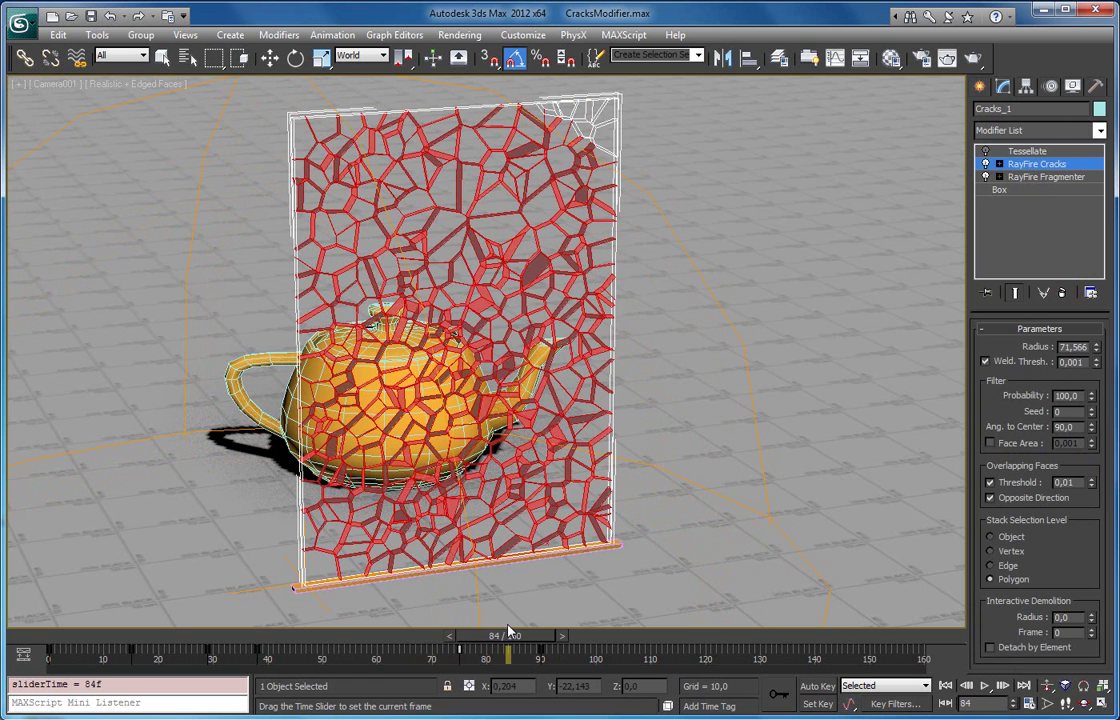
# Add Edit Poly above RayFire Cracks and select the remaining uncracked element in the panel's upper right corner.
pyautogui.click(1040, 130)
pyautogui.scroll(-7, 1087, 308)
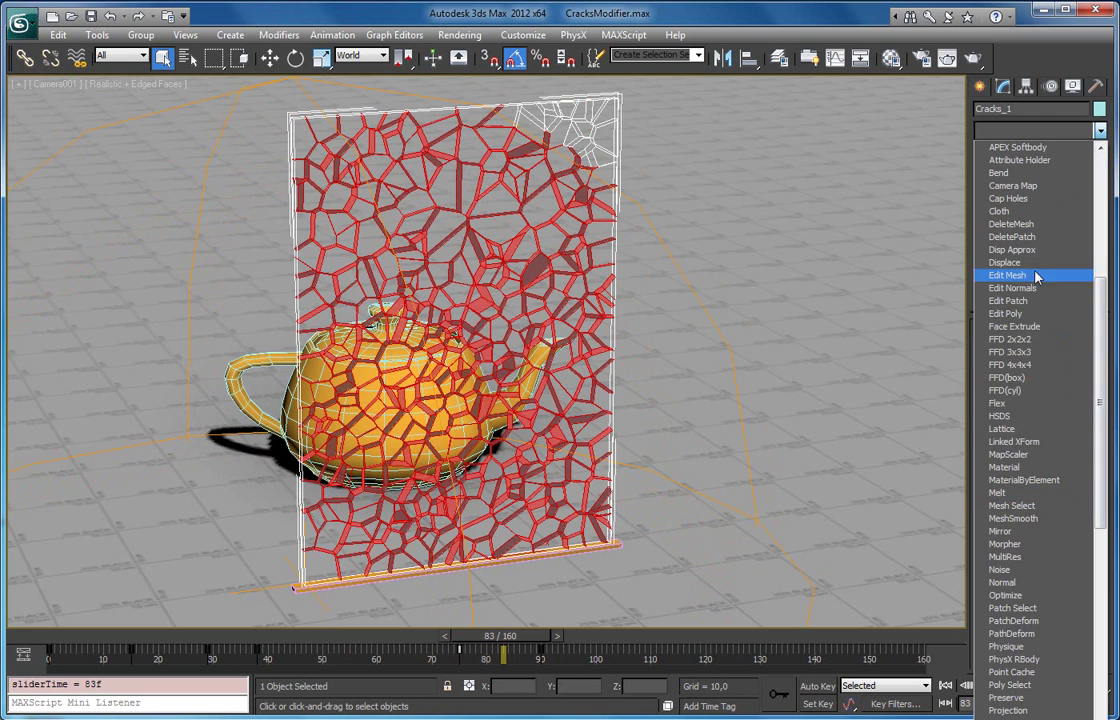
pyautogui.click(1042, 313)
pyautogui.click(1075, 453)
pyautogui.click(593, 120)
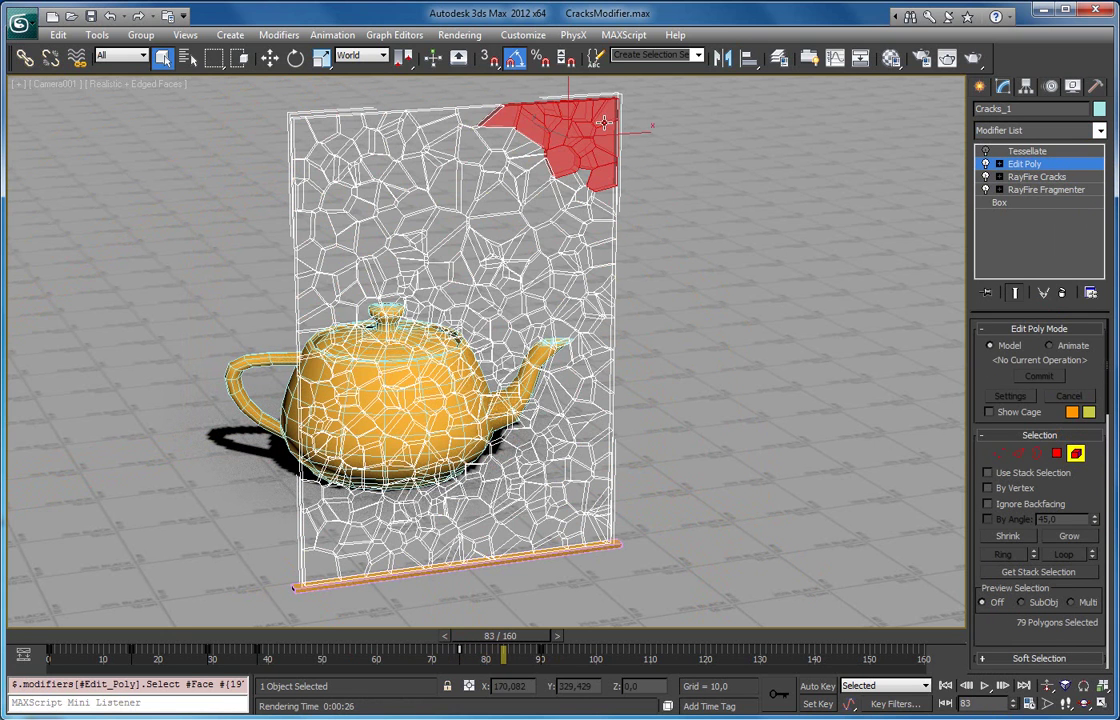
# Select several individual fragments near the panel's upper edge to check that they are detached elements.
pyautogui.click(497, 167)
pyautogui.click(536, 172)
pyautogui.click(532, 161)
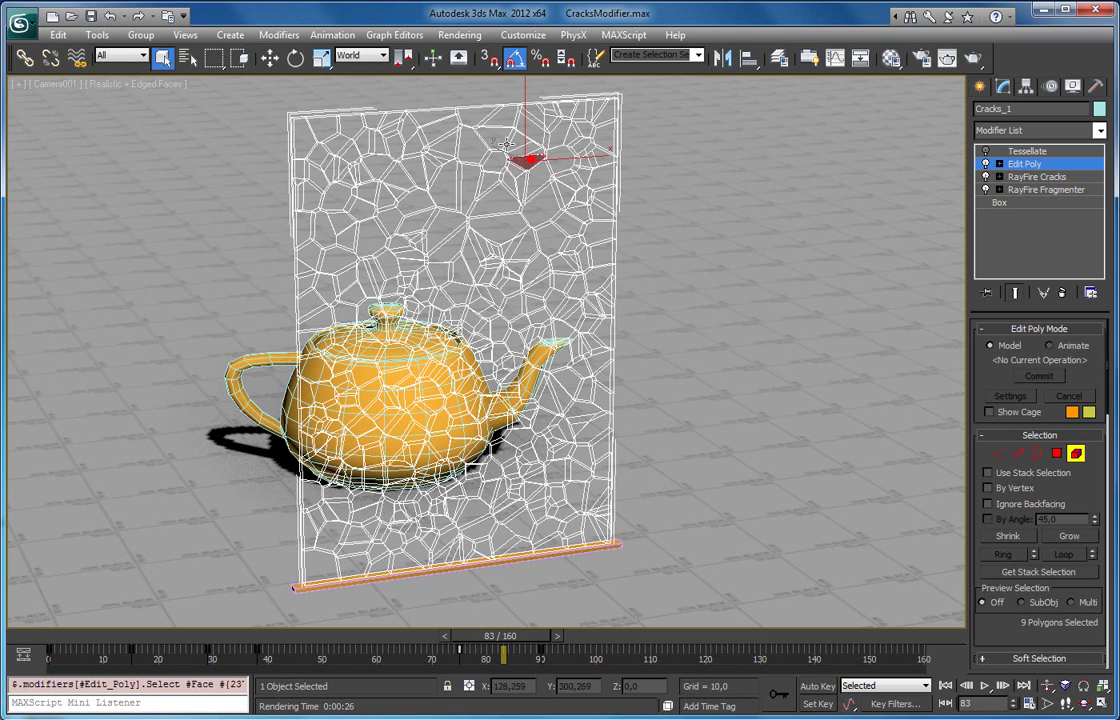
pyautogui.click(504, 140)
pyautogui.click(474, 152)
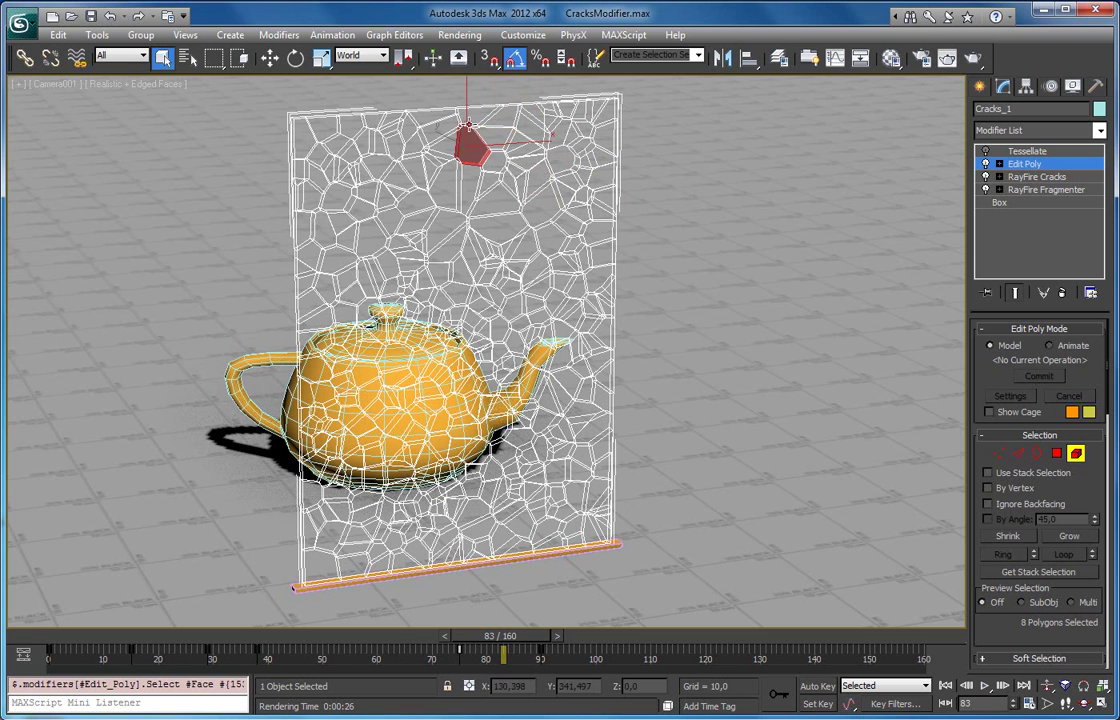
pyautogui.click(473, 121)
# Leave the Element level, delete the Edit Poly modifier, and go to frame 52.
pyautogui.click(1078, 455)
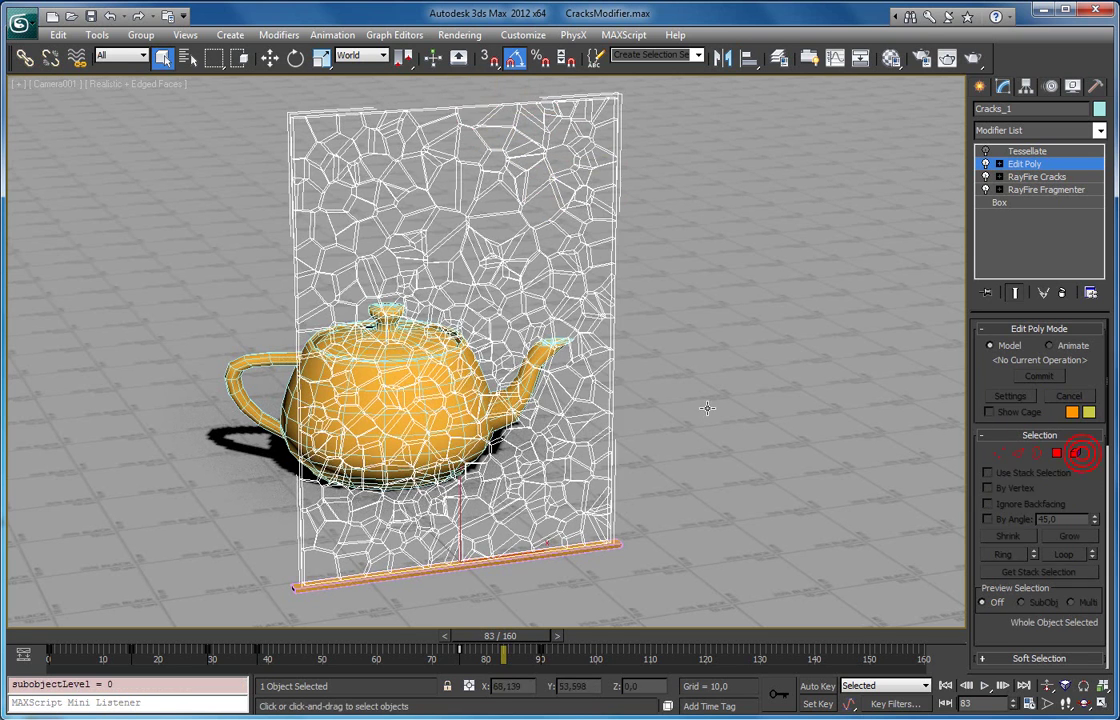
pyautogui.moveTo(508, 644); pyautogui.dragTo(40, 638)
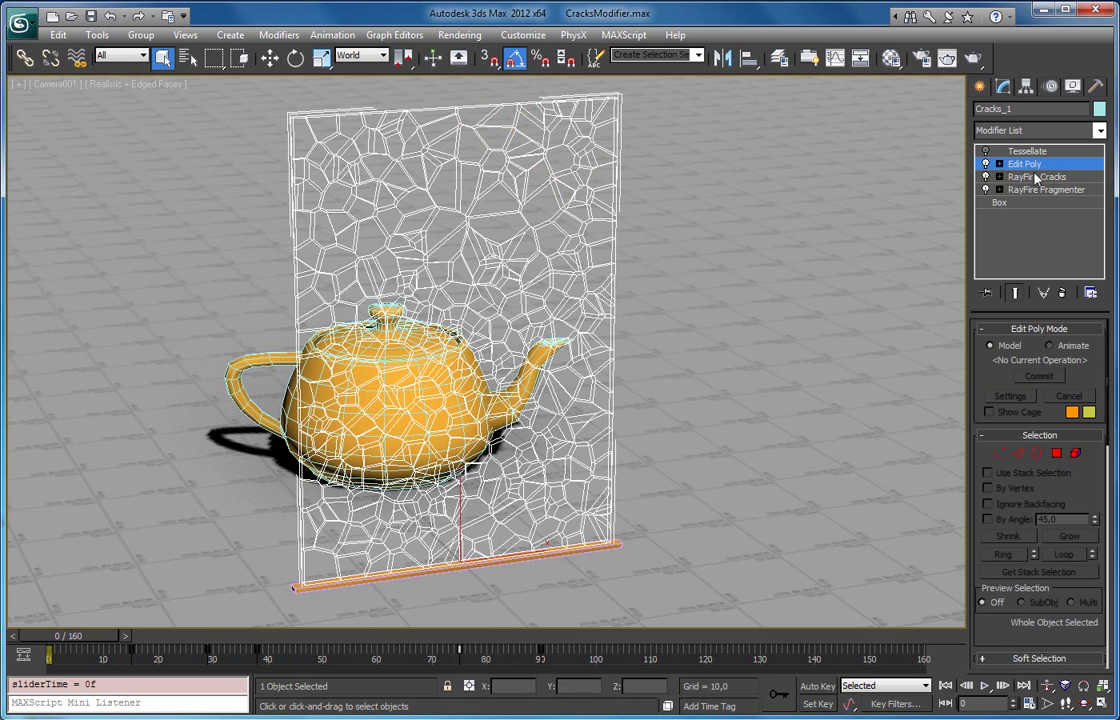
pyautogui.click(1066, 293)
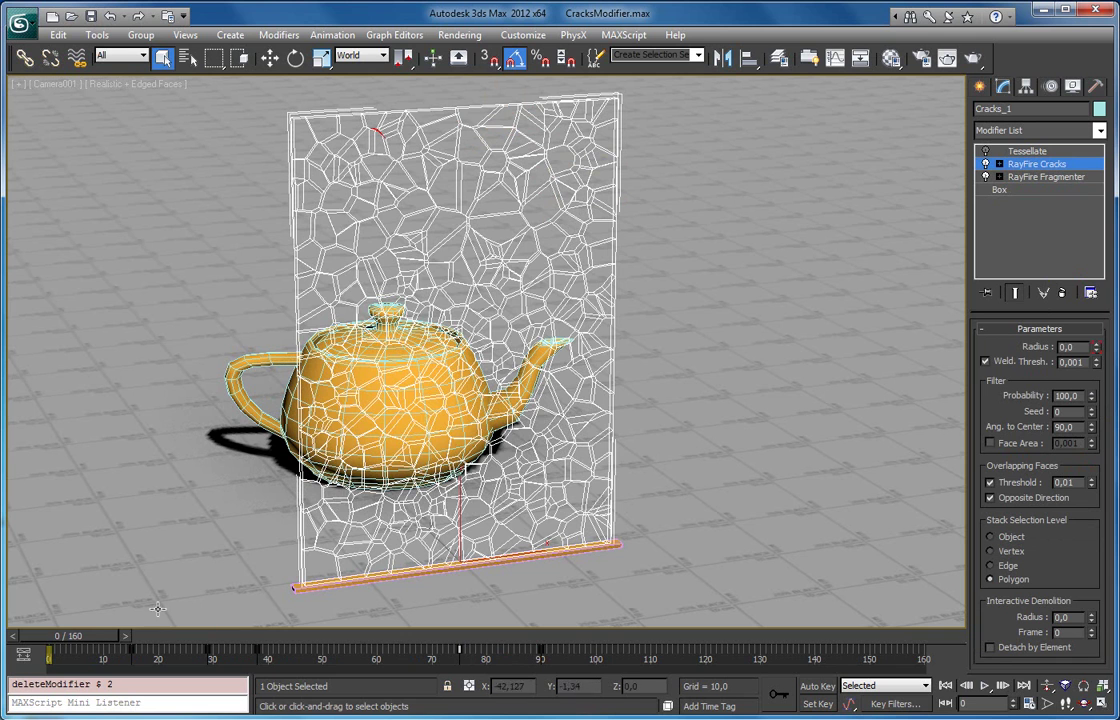
pyautogui.moveTo(92, 636); pyautogui.dragTo(405, 636)
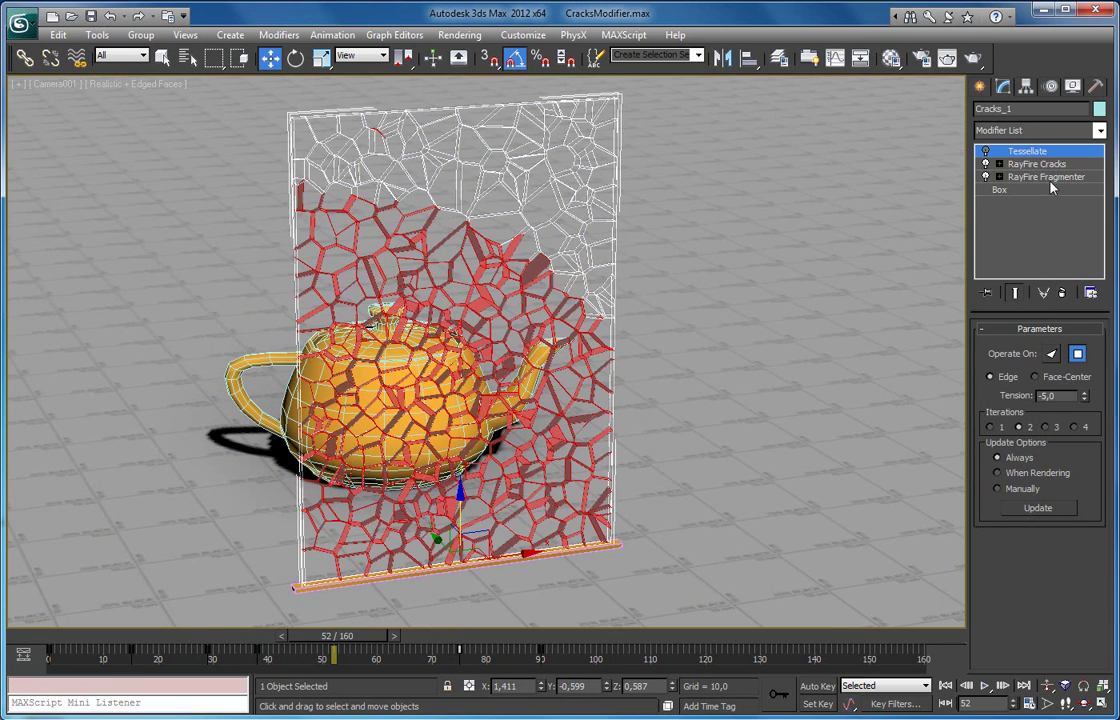
# Turn off Weld in the RayFire Cracks modifier and add an Edit Poly modifier above it.
pyautogui.click(1048, 164)
pyautogui.click(986, 362)
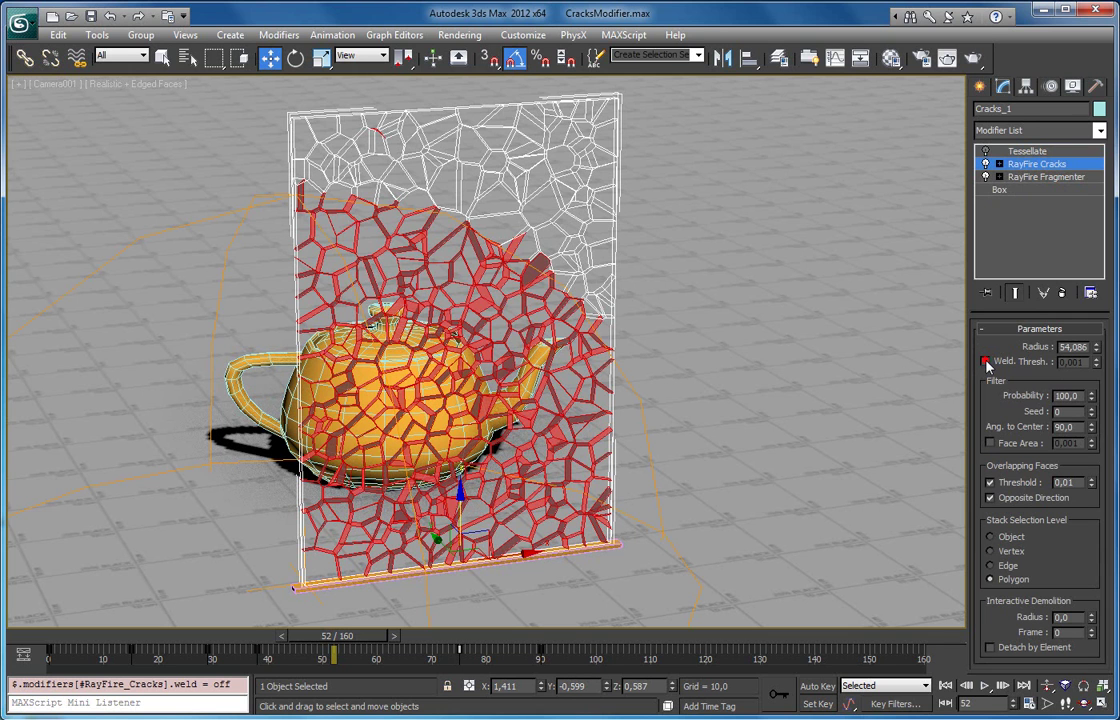
pyautogui.click(1098, 130)
pyautogui.scroll(-4, 1098, 240)
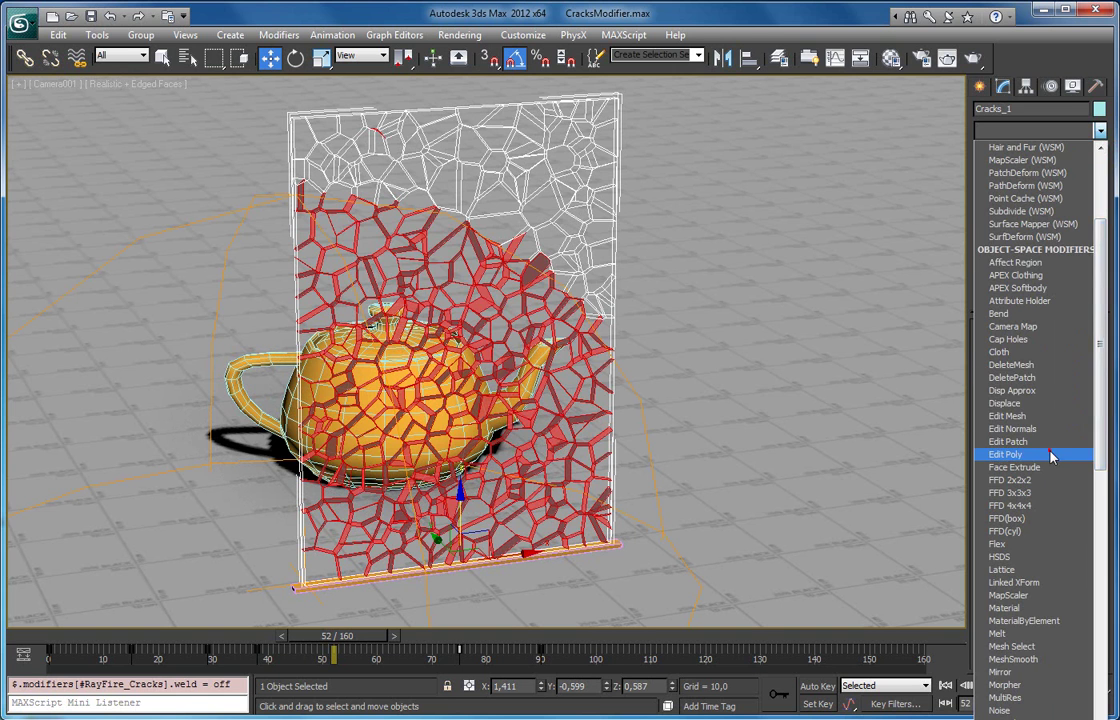
pyautogui.click(1000, 454)
# At Element level, select a single unwelded face on the uncracked upper part of the panel and zoom to the selection.
pyautogui.click(1075, 454)
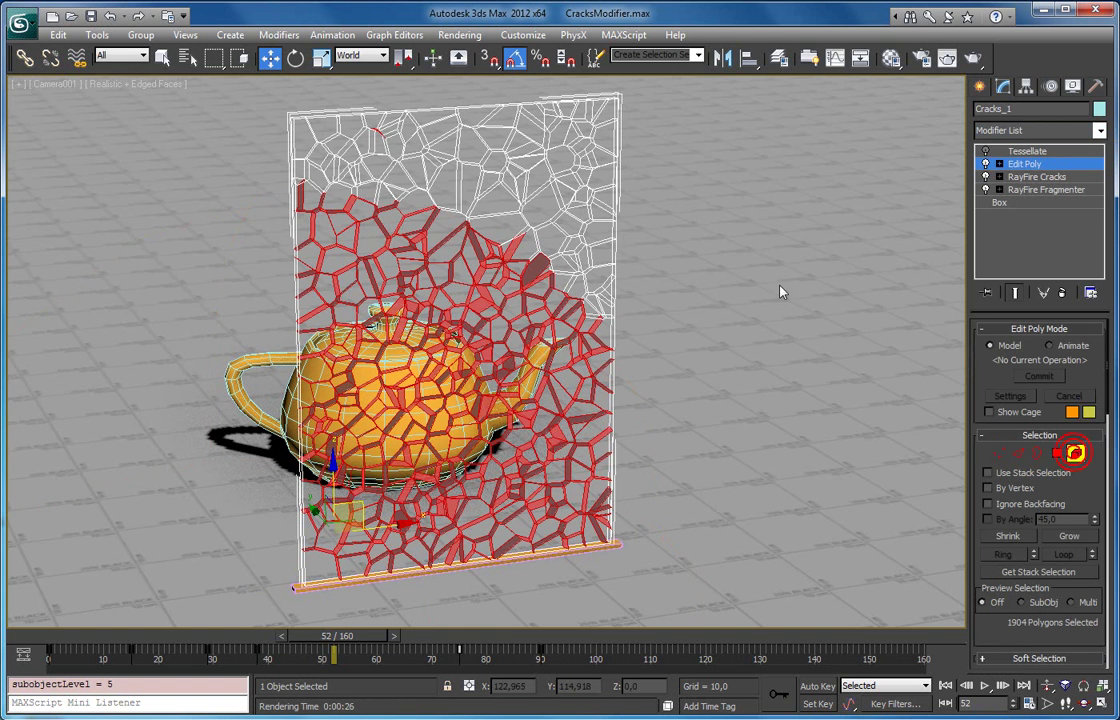
pyautogui.click(548, 206)
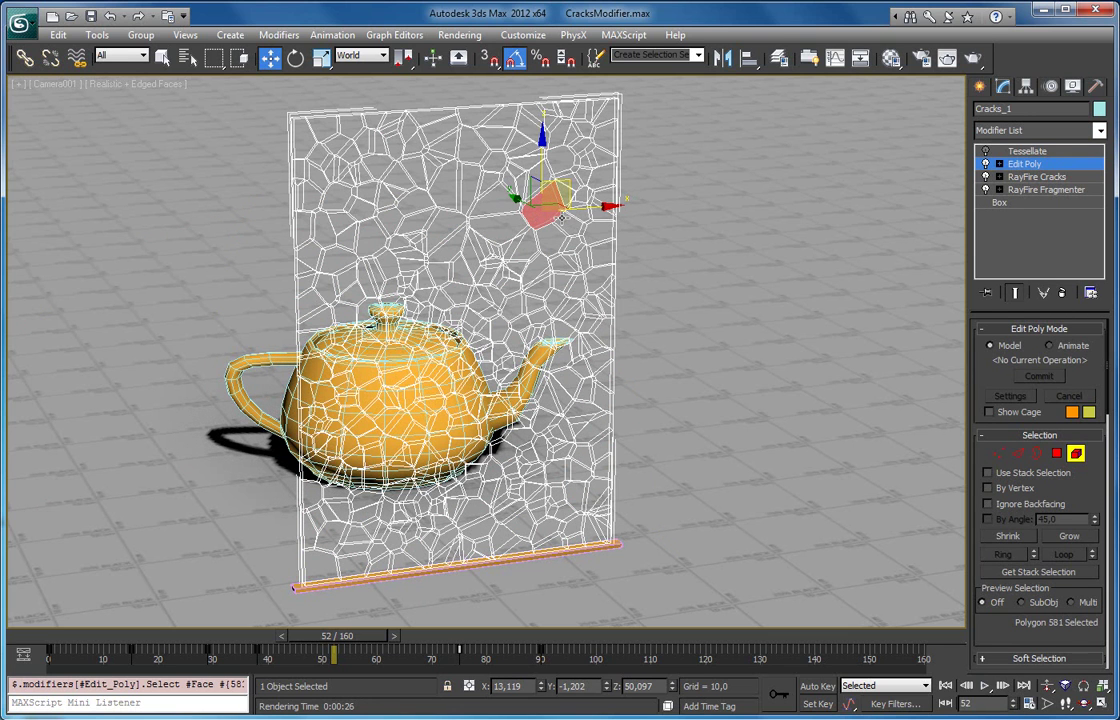
pyautogui.press('z')
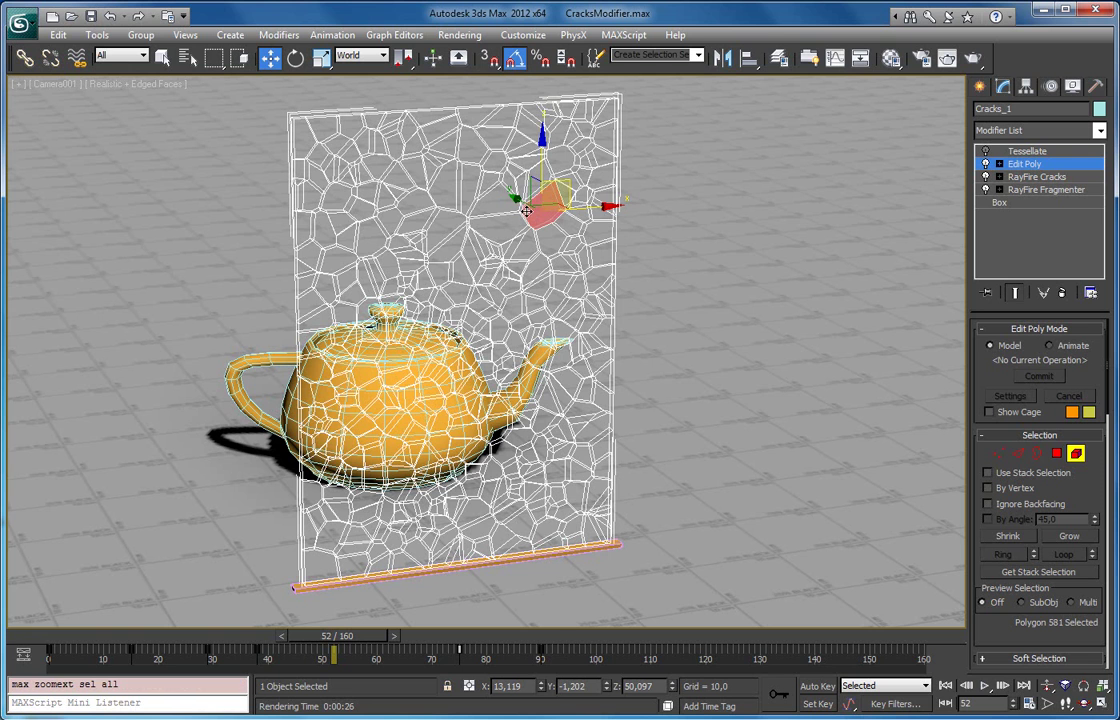
# In the Perspective view, pull the selected face away from the panel, select the neighbouring face above it, and switch the display to wireframe.
pyautogui.press('p')
pyautogui.press('z')
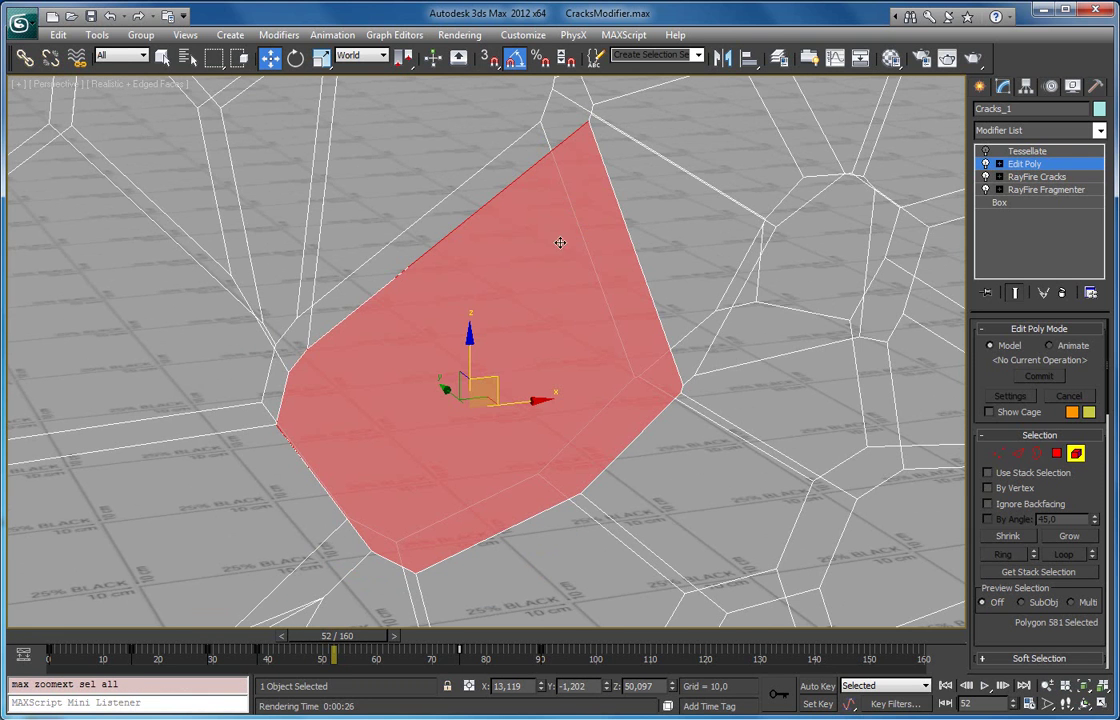
pyautogui.moveTo(450, 395); pyautogui.dragTo(467, 412)
pyautogui.scroll(-5, 467, 412)
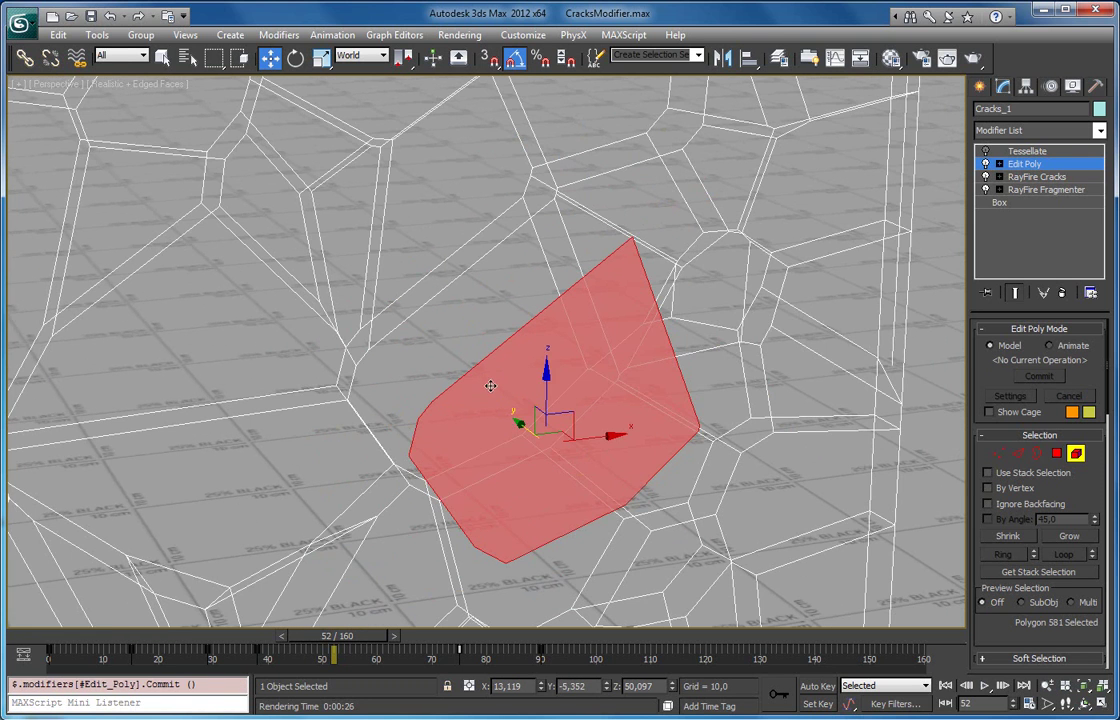
pyautogui.click(424, 271)
pyautogui.press('F3')
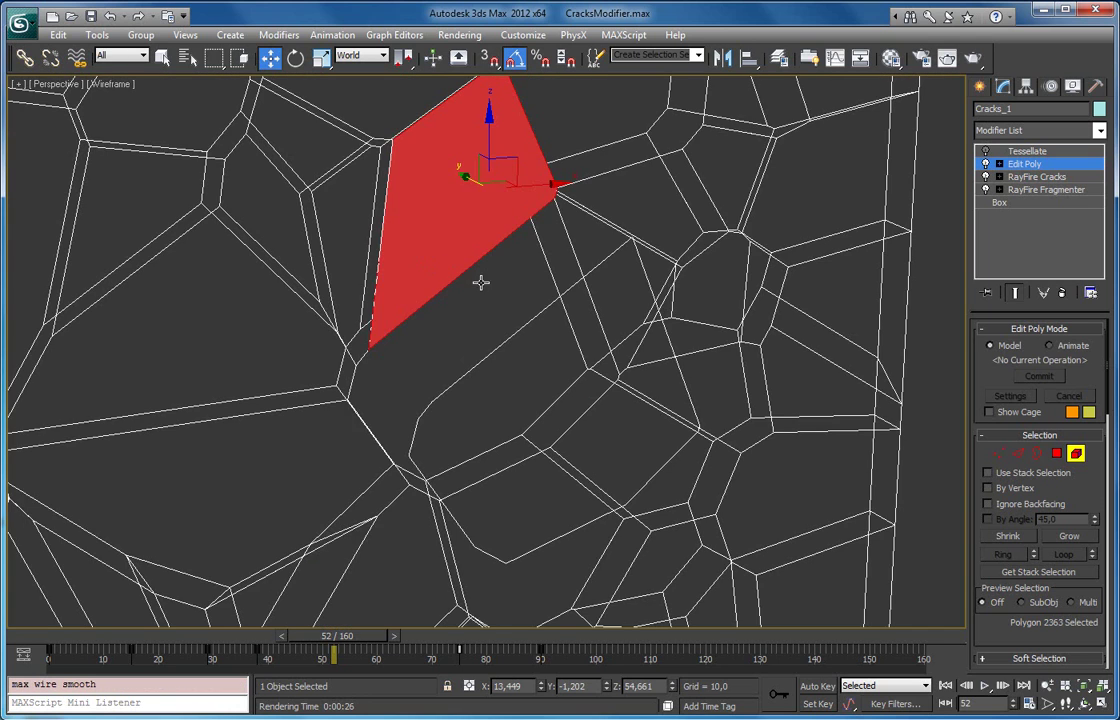
# Move several more single faces out of the upper glass to check that they are unwelded, and leave the Element level.
pyautogui.keyDown('alt'); pyautogui.moveTo(509, 298); pyautogui.dragTo(542, 302, button='middle'); pyautogui.keyUp('alt')
pyautogui.moveTo(455, 182); pyautogui.dragTo(562, 236)
pyautogui.keyDown('alt'); pyautogui.moveTo(562, 236); pyautogui.dragTo(571, 233, button='middle'); pyautogui.keyUp('alt')
pyautogui.click(509, 230)
pyautogui.moveTo(473, 265); pyautogui.dragTo(680, 288)
pyautogui.keyDown('alt'); pyautogui.moveTo(680, 288); pyautogui.dragTo(609, 307, button='middle'); pyautogui.keyUp('alt')
pyautogui.click(410, 193)
pyautogui.keyDown('alt'); pyautogui.moveTo(412, 195); pyautogui.dragTo(450, 292, button='middle'); pyautogui.keyUp('alt')
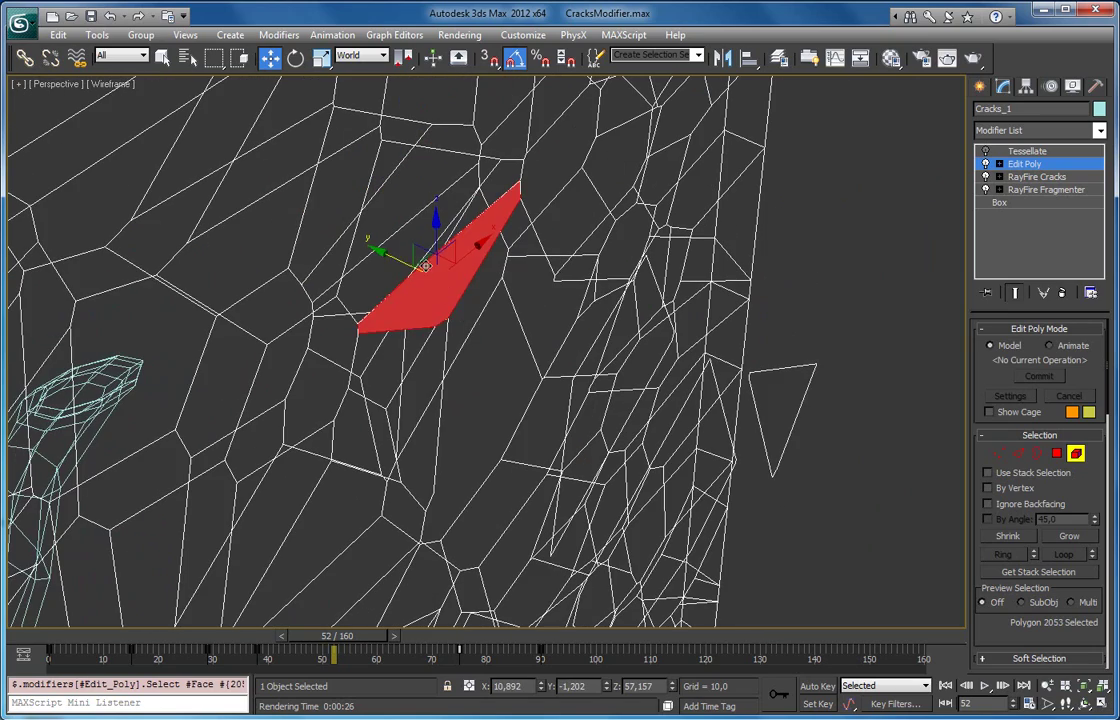
pyautogui.moveTo(450, 292); pyautogui.dragTo(478, 294)
pyautogui.moveTo(542, 180); pyautogui.dragTo(656, 225)
pyautogui.moveTo(723, 238)
pyautogui.keyDown('alt'); pyautogui.mouseDown(button='middle')
pyautogui.moveTo(628, 263)
pyautogui.moveTo(711, 238)
pyautogui.mouseUp(button='middle'); pyautogui.keyUp('alt')
pyautogui.click(1031, 167)
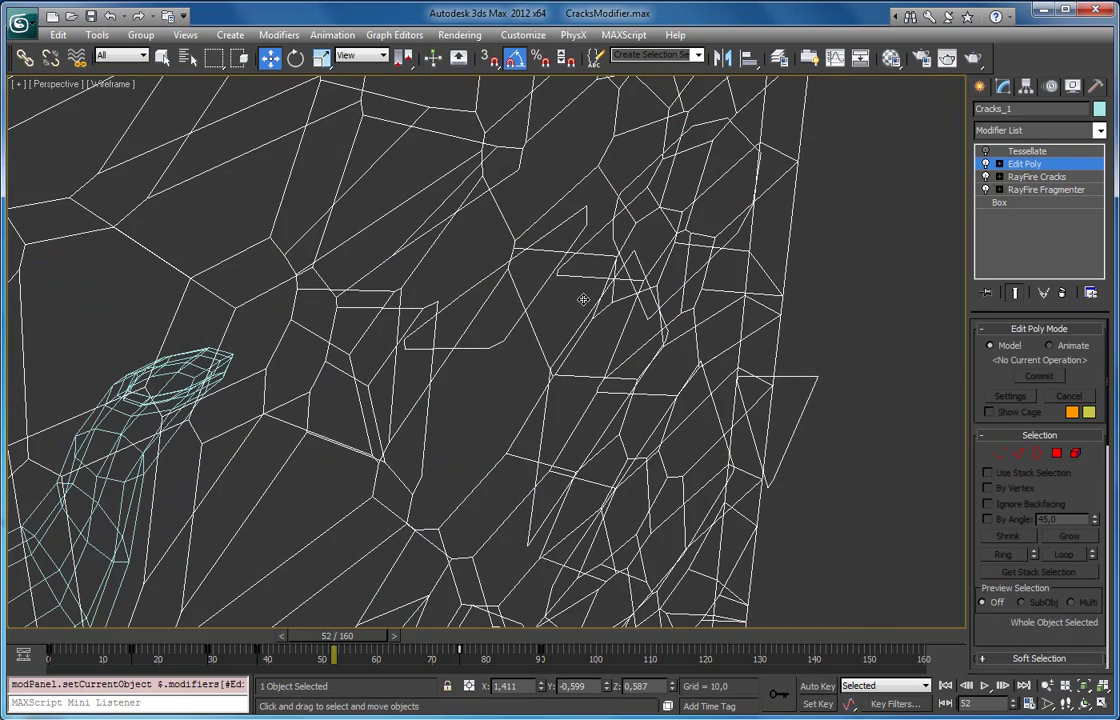
# Turn on Weld in the RayFire Cracks modifier.
pyautogui.scroll(-3, 585, 310)
pyautogui.keyDown('alt'); pyautogui.moveTo(585, 310); pyautogui.dragTo(420, 266, button='middle'); pyautogui.keyUp('alt')
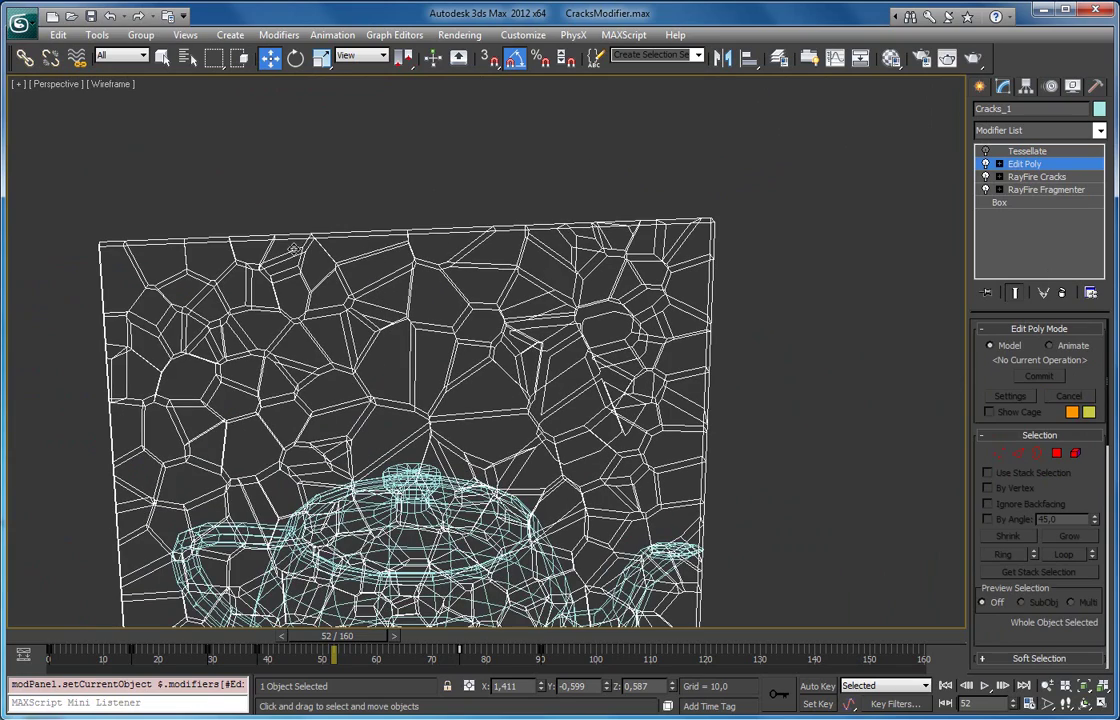
pyautogui.moveTo(524, 356); pyautogui.dragTo(437, 180, button='middle')
pyautogui.click(1040, 177)
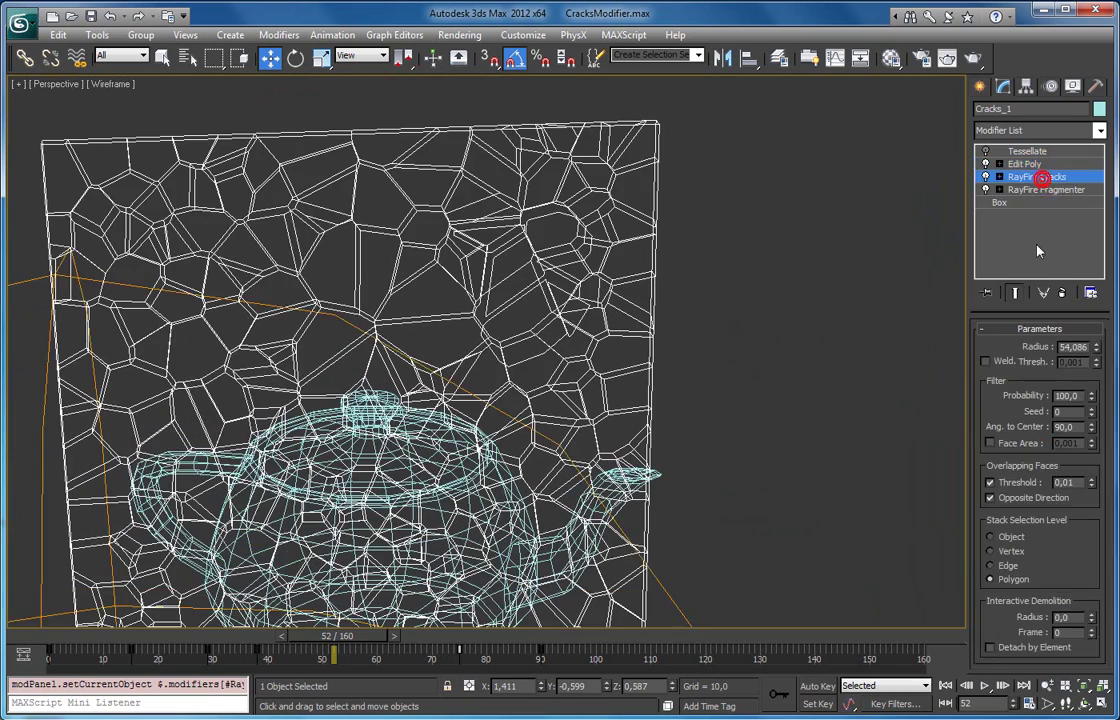
pyautogui.click(987, 362)
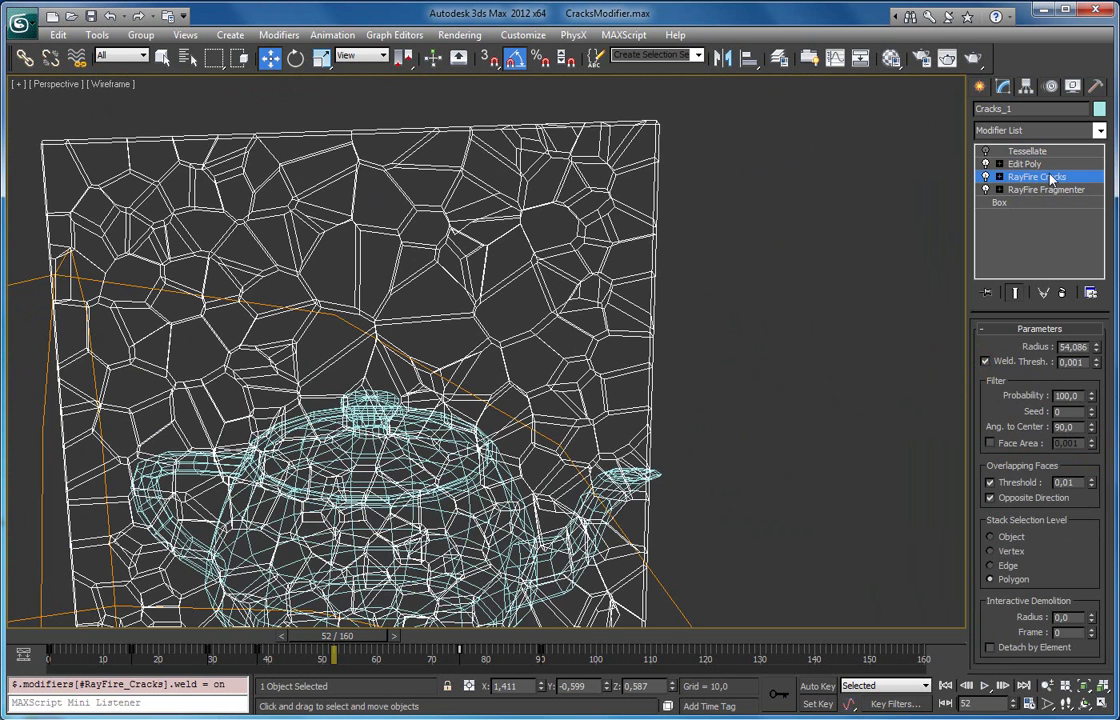
# Delete the Edit Poly modifier and add a fresh one above RayFire Cracks.
pyautogui.click(1025, 164)
pyautogui.click(1062, 292)
pyautogui.click(1040, 130)
pyautogui.scroll(-5, 1090, 288)
pyautogui.click(1030, 352)
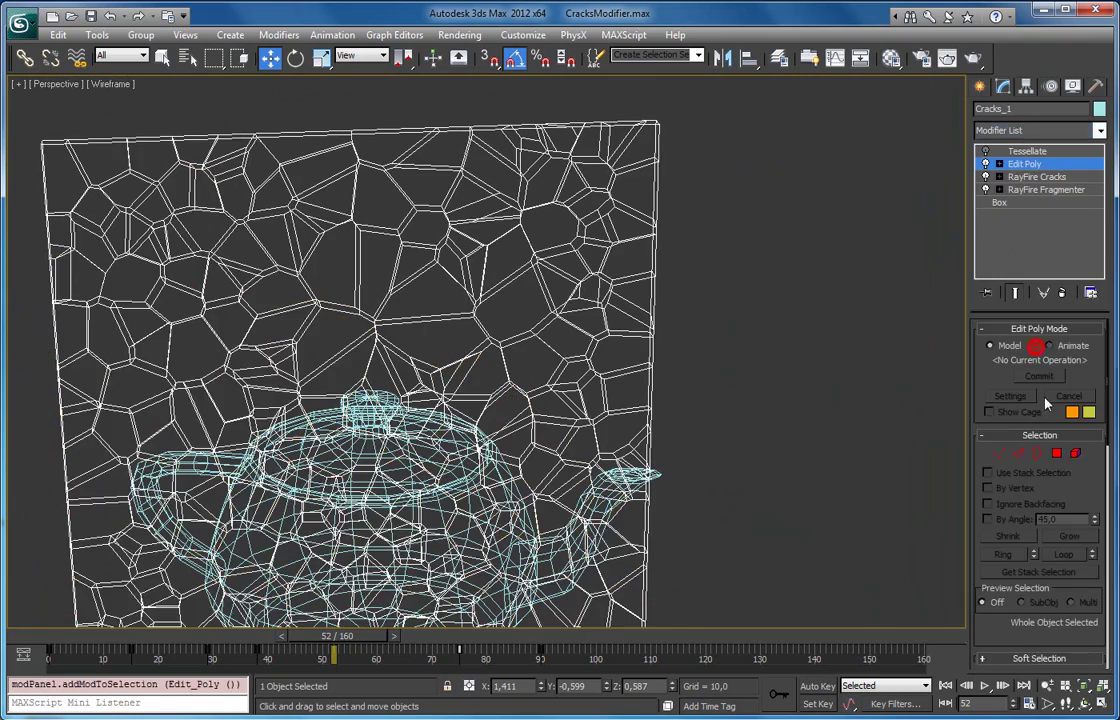
# At Element level, select the uncracked upper part of the glass and examine the welded element from several angles.
pyautogui.click(1075, 454)
pyautogui.click(572, 222)
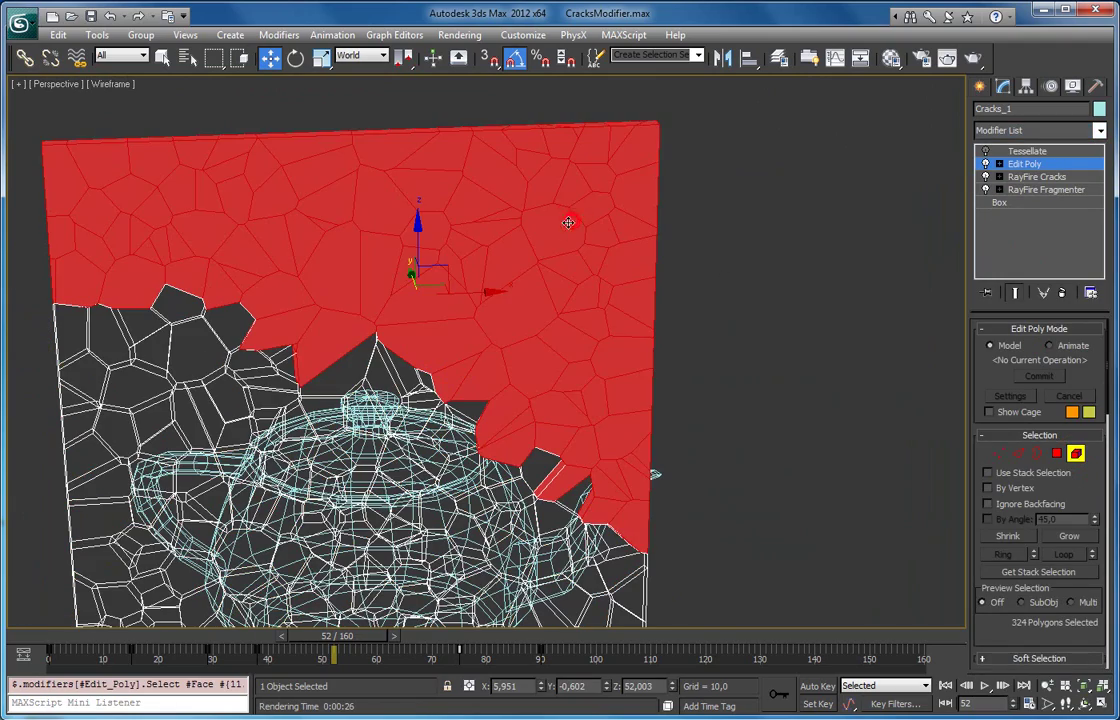
pyautogui.keyDown('alt'); pyautogui.moveTo(562, 237); pyautogui.dragTo(613, 179, button='middle'); pyautogui.keyUp('alt')
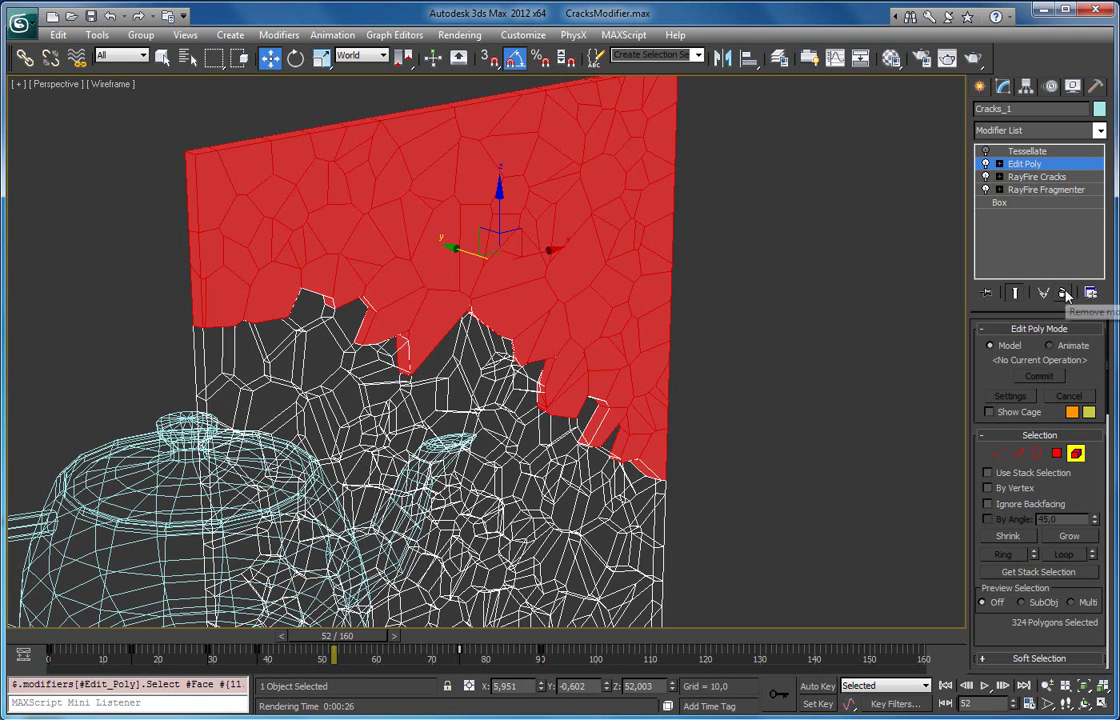
pyautogui.moveTo(450, 298); pyautogui.dragTo(467, 215, button='middle')
pyautogui.scroll(-4, 467, 215)
pyautogui.keyDown('alt'); pyautogui.moveTo(432, 275); pyautogui.dragTo(420, 300, button='middle'); pyautogui.keyUp('alt')
pyautogui.scroll(2, 492, 304)
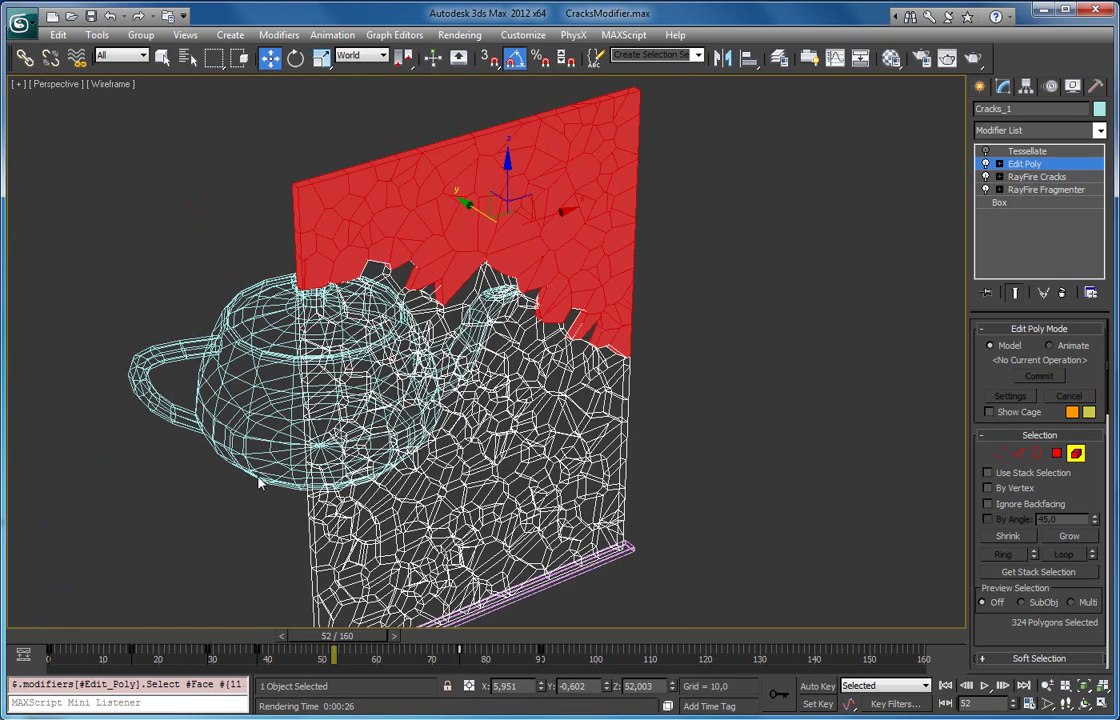
pyautogui.keyDown('alt'); pyautogui.moveTo(625, 450); pyautogui.dragTo(583, 399, button='middle'); pyautogui.keyUp('alt')
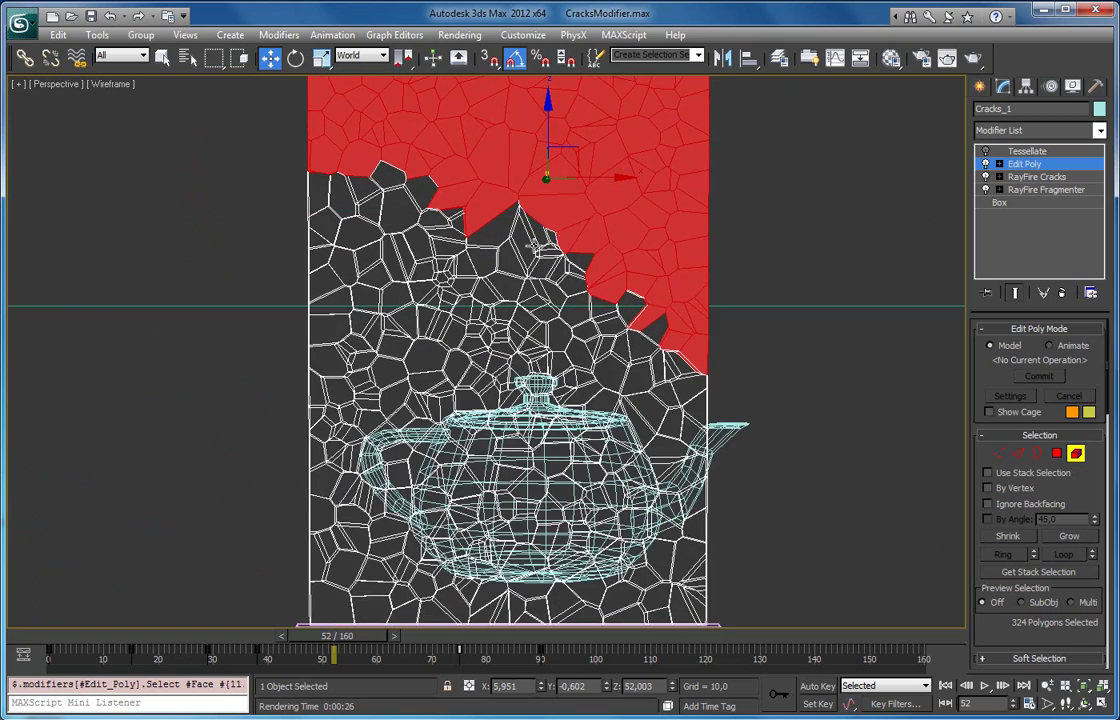
pyautogui.moveTo(470, 220); pyautogui.dragTo(440, 261, button='middle')
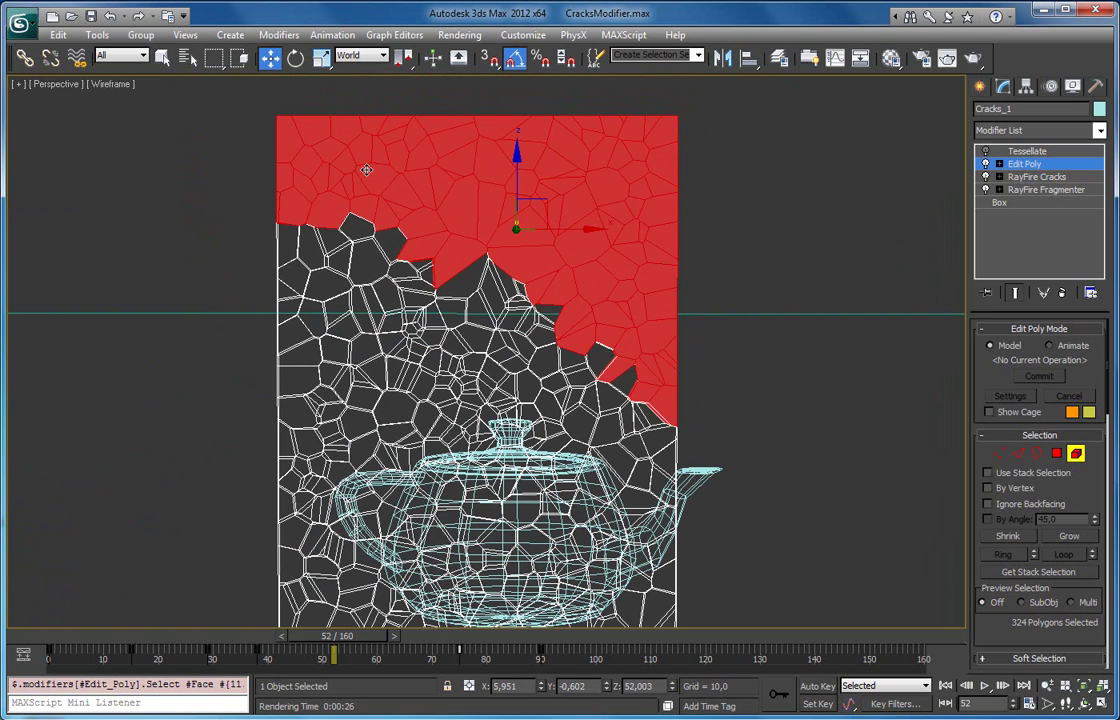
pyautogui.keyDown('alt'); pyautogui.moveTo(365, 163); pyautogui.dragTo(474, 214, button='middle'); pyautogui.keyUp('alt')
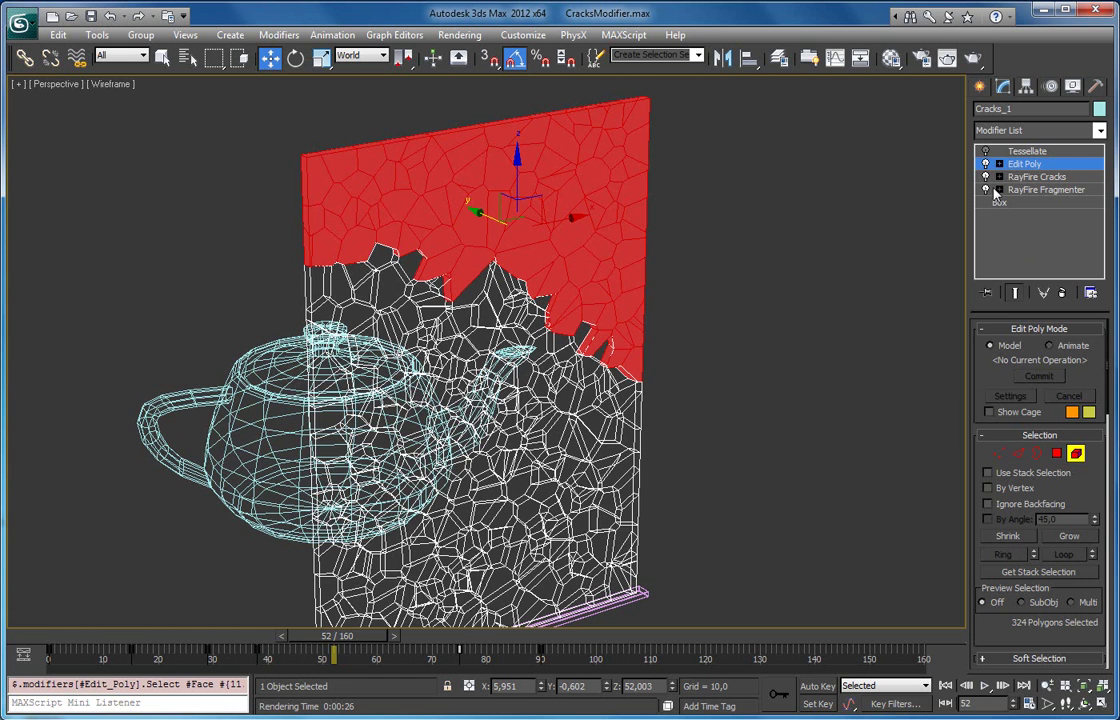
# Turn off Weld in the RayFire Cracks modifier, then deselect and reselect the glass panel.
pyautogui.click(1036, 176)
pyautogui.click(988, 362)
pyautogui.moveTo(650, 398); pyautogui.dragTo(676, 286, button='middle')
pyautogui.click(714, 275)
pyautogui.click(606, 274)
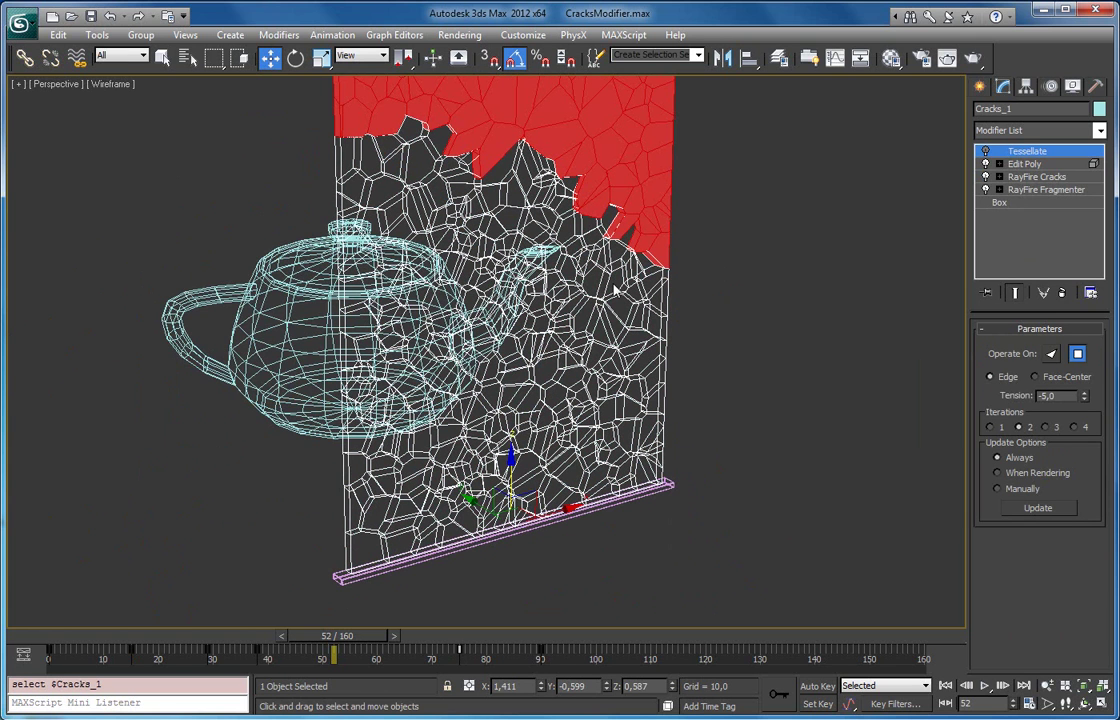
pyautogui.moveTo(528, 243); pyautogui.dragTo(548, 299, button='middle')
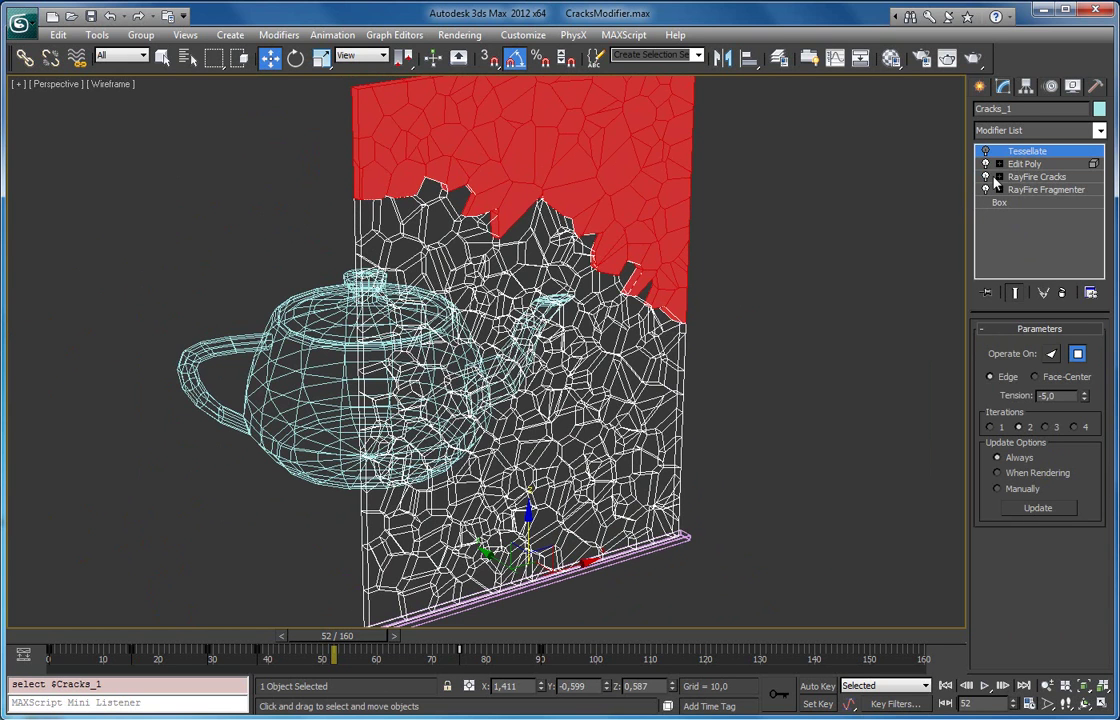
pyautogui.scroll(-3, 450, 281)
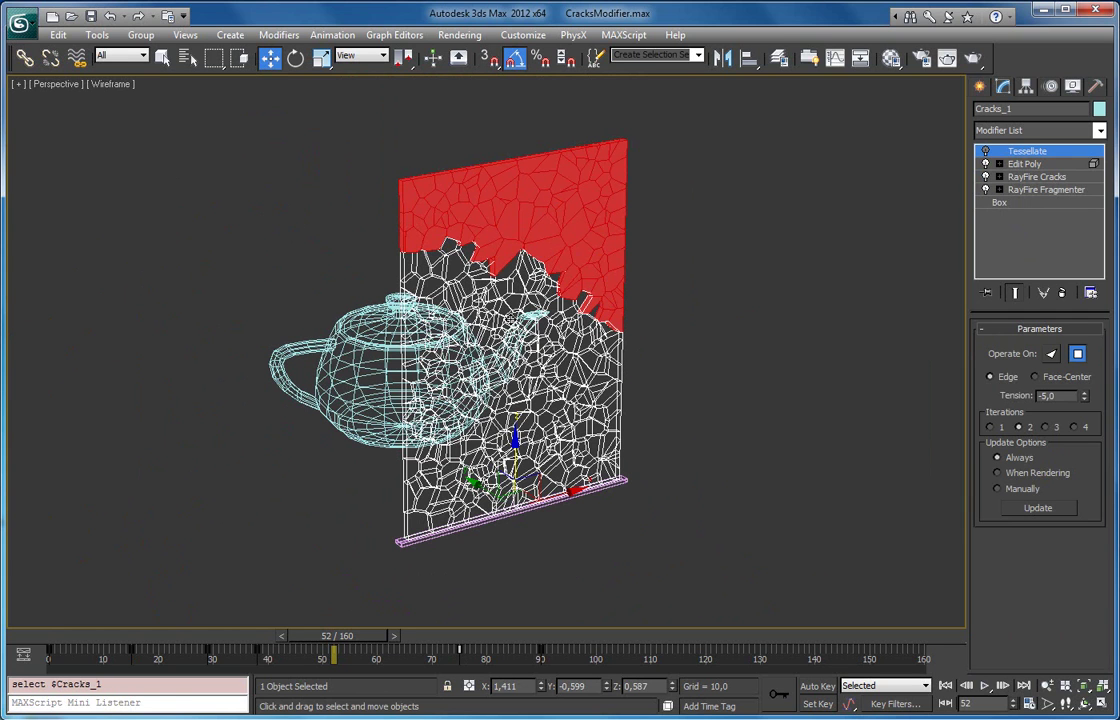
# Turn Weld back on in the RayFire Cracks modifier and examine the cracked area of the panel up close.
pyautogui.click(1021, 176)
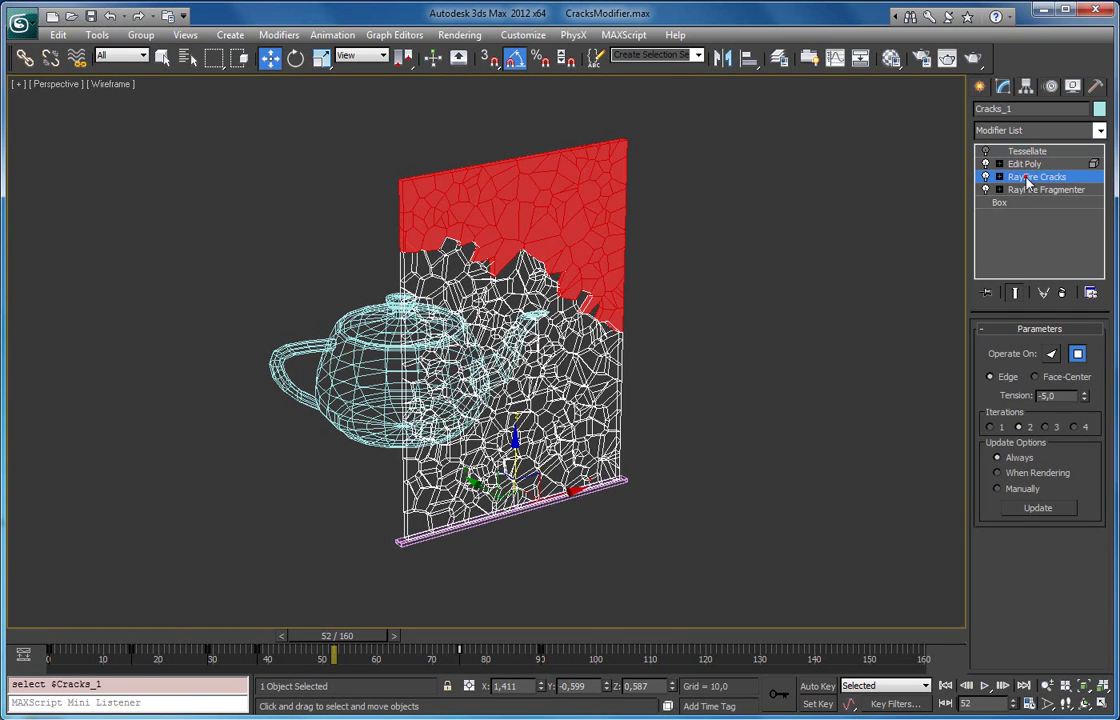
pyautogui.click(986, 362)
pyautogui.click(986, 362)
pyautogui.click(986, 362)
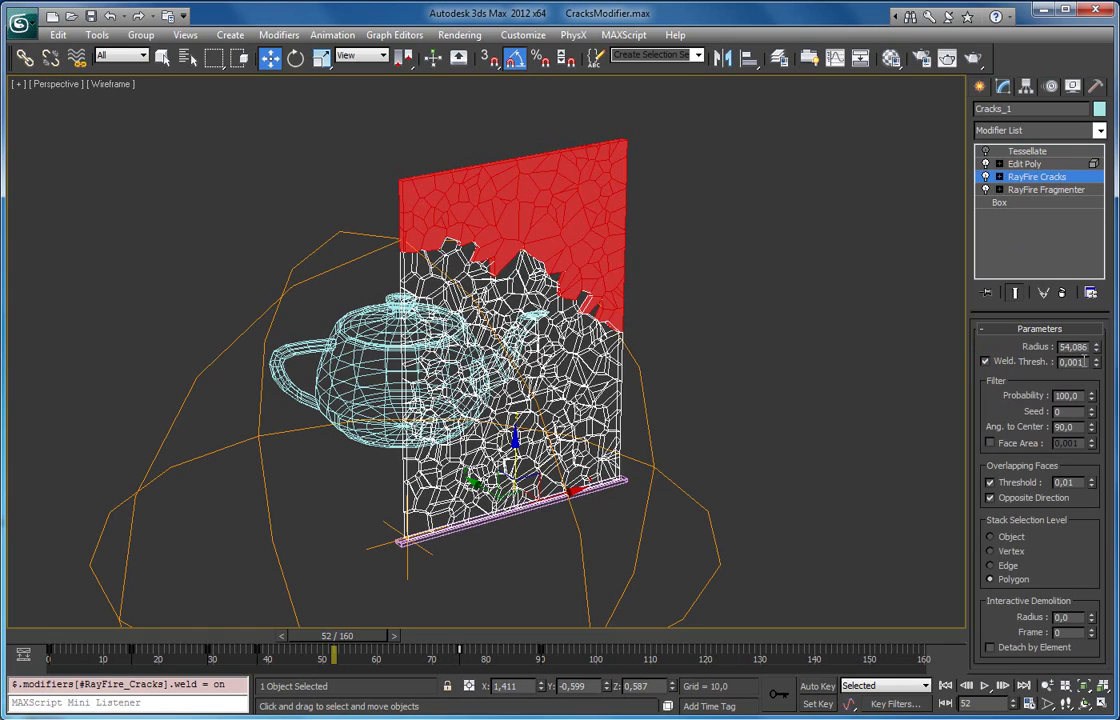
pyautogui.scroll(3, 647, 336)
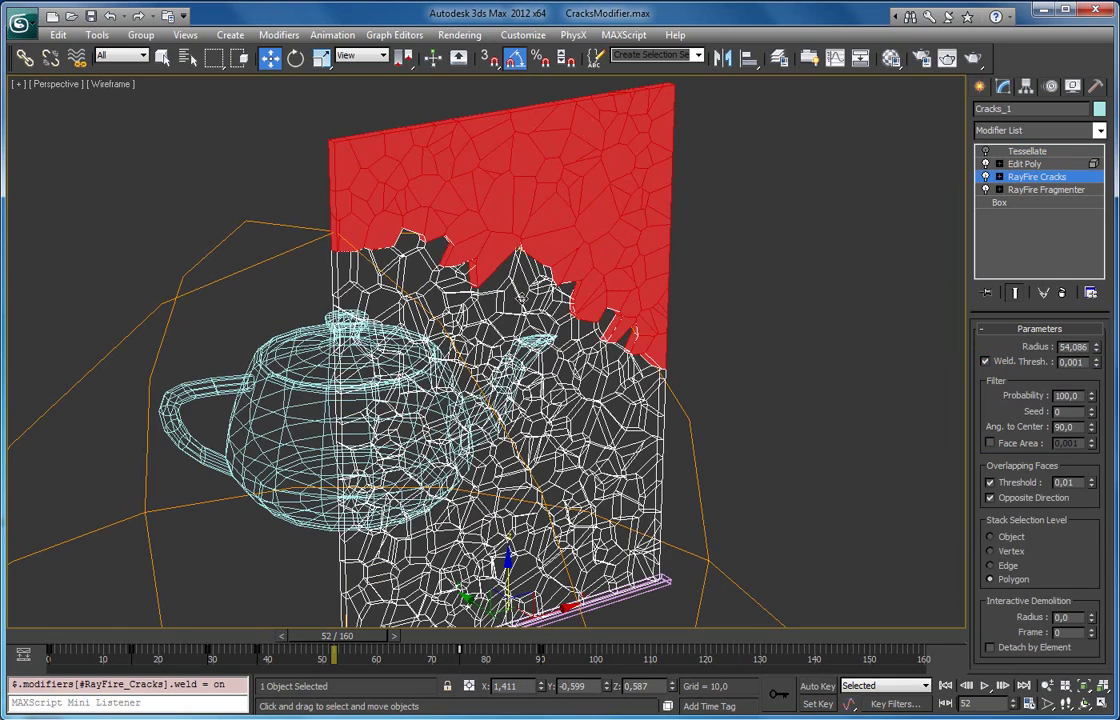
pyautogui.scroll(3, 422, 304)
pyautogui.moveTo(480, 335); pyautogui.dragTo(474, 288, button='middle')
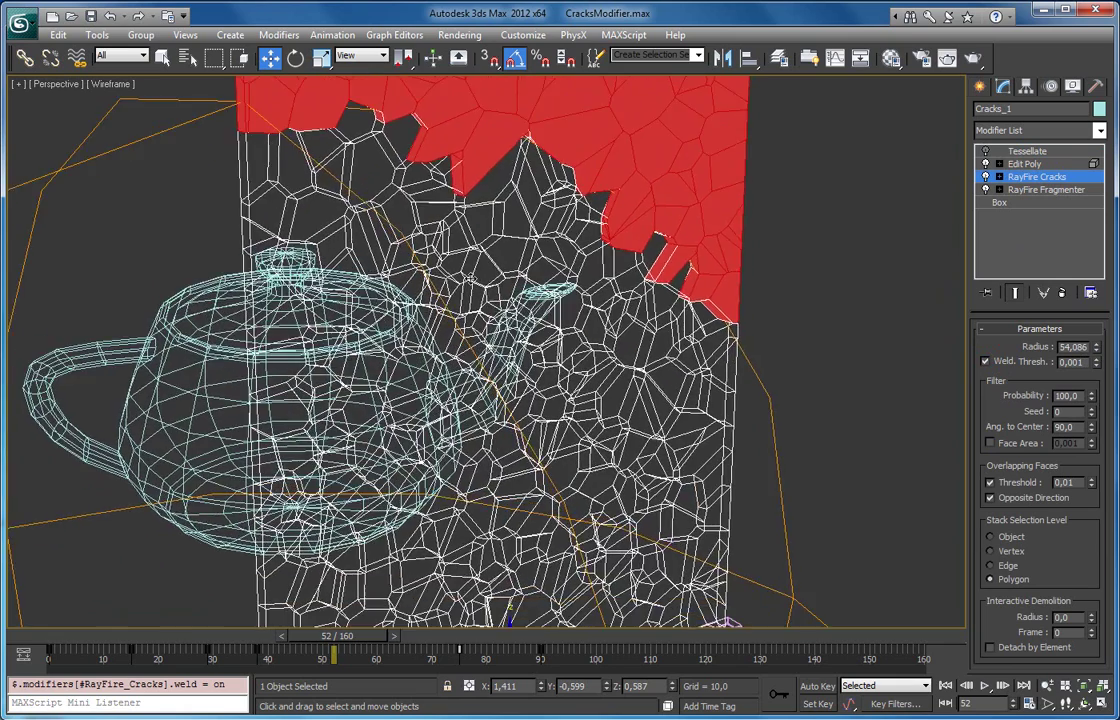
pyautogui.scroll(-3, 475, 288)
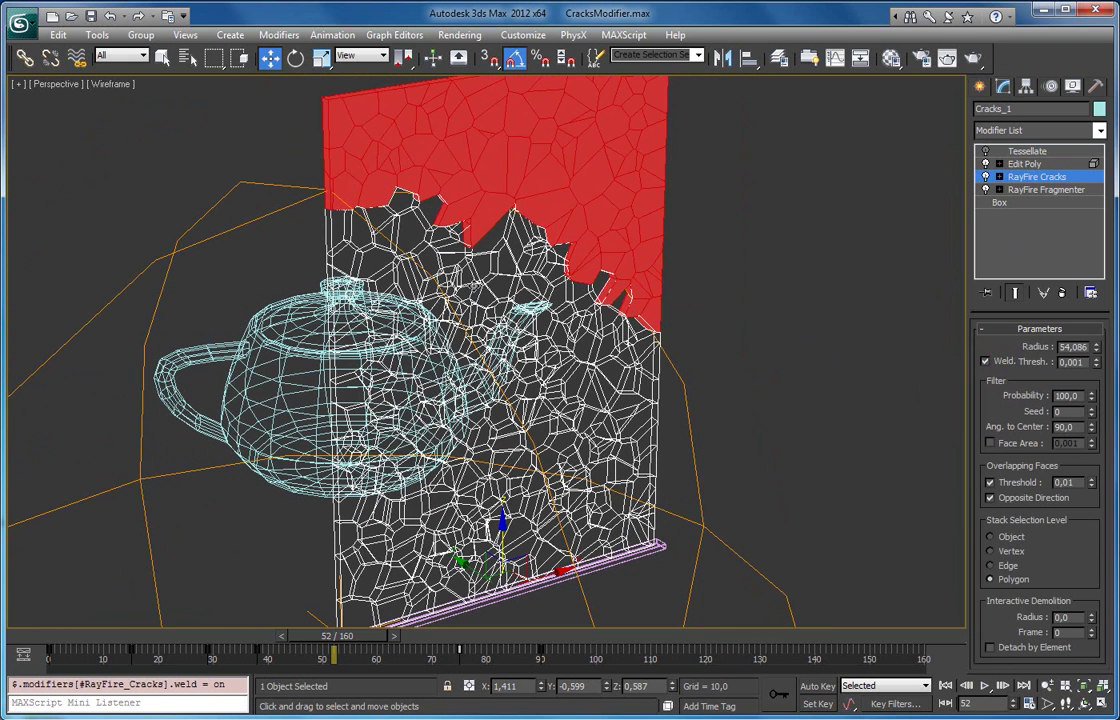
# Try to animate Weld by toggling it and going to frame 55 with Auto Key enabled, and leave Auto Key mode.
pyautogui.click(986, 361)
pyautogui.click(986, 361)
pyautogui.click(807, 687)
pyautogui.moveTo(316, 636); pyautogui.dragTo(334, 636)
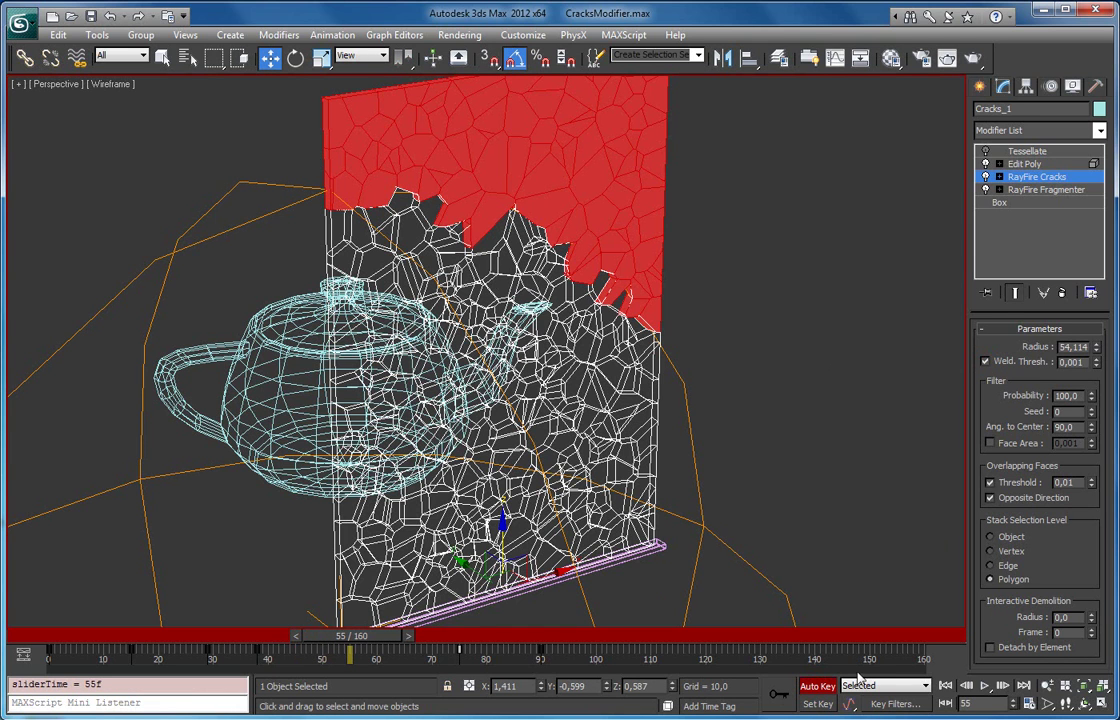
pyautogui.click(815, 685)
# Turn Weld off, go to frame 56, and try to animate Weld by turning it on with Auto Key enabled.
pyautogui.click(986, 361)
pyautogui.moveTo(351, 636); pyautogui.dragTo(357, 636)
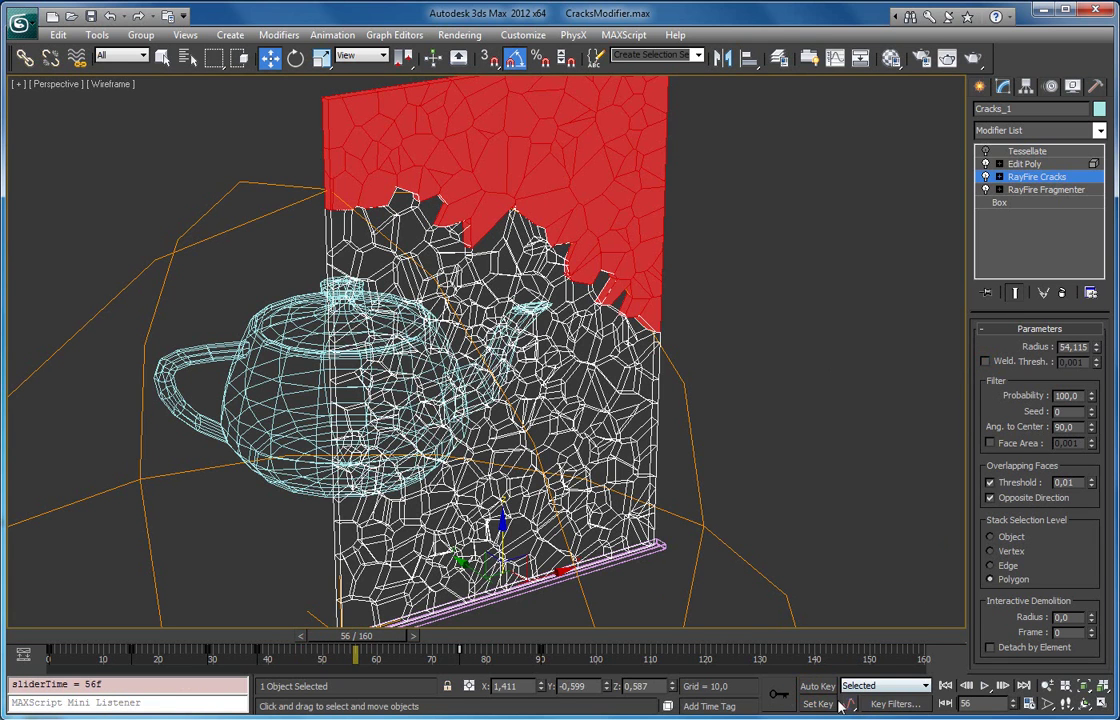
pyautogui.press('n')
pyautogui.click(986, 361)
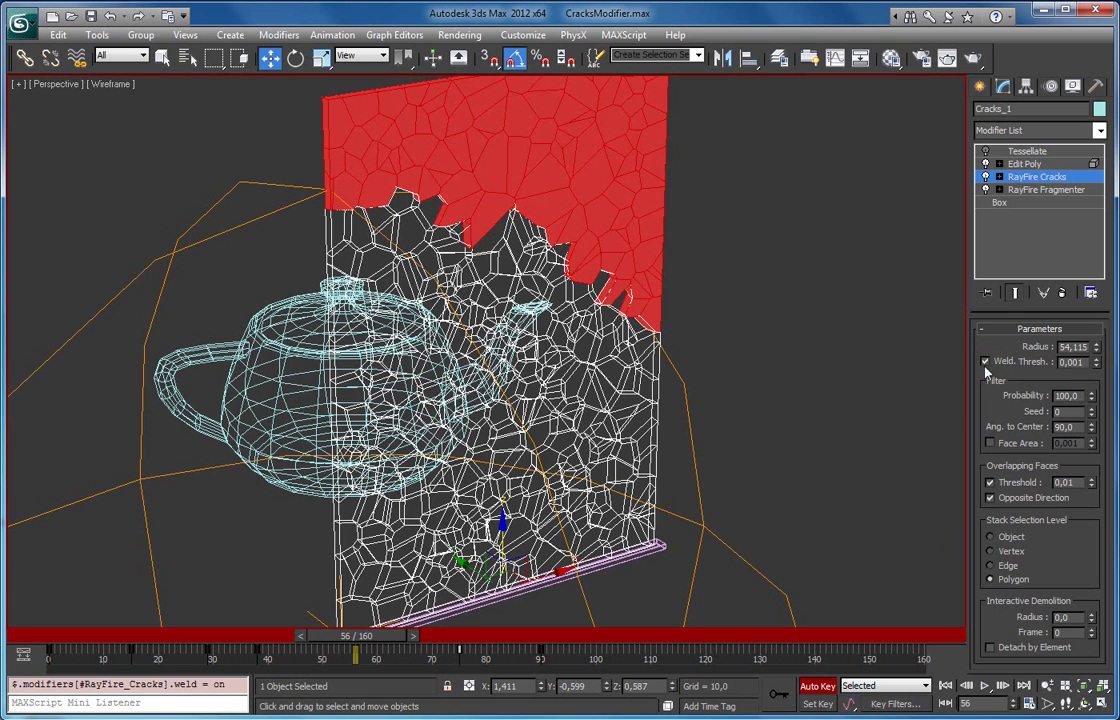
pyautogui.click(354, 637)
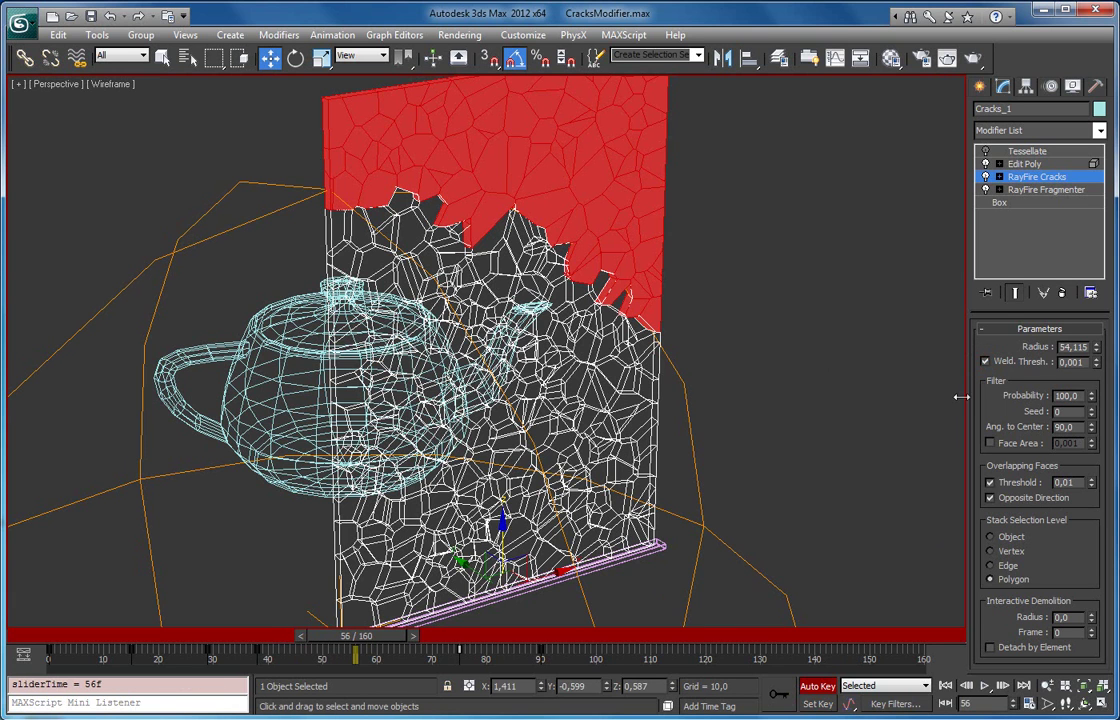
pyautogui.moveTo(358, 637)
pyautogui.mouseDown()
pyautogui.moveTo(342, 637)
pyautogui.moveTo(378, 637)
pyautogui.mouseUp()
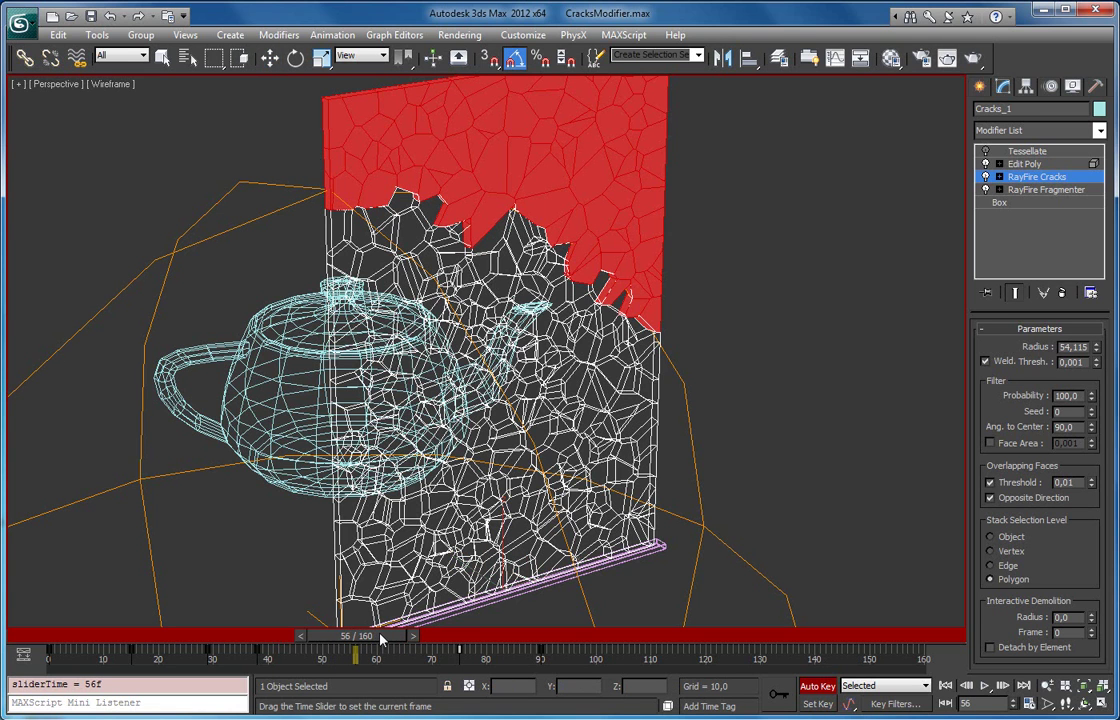
pyautogui.press('w')
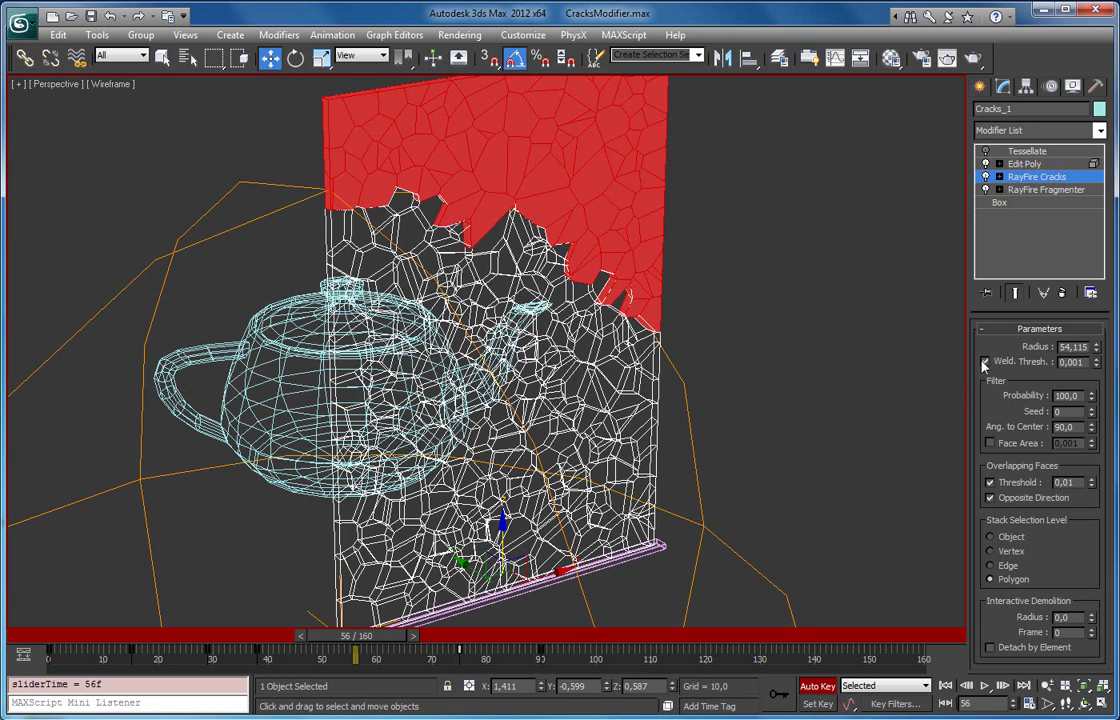
pyautogui.moveTo(450, 165); pyautogui.dragTo(433, 225, button='middle')
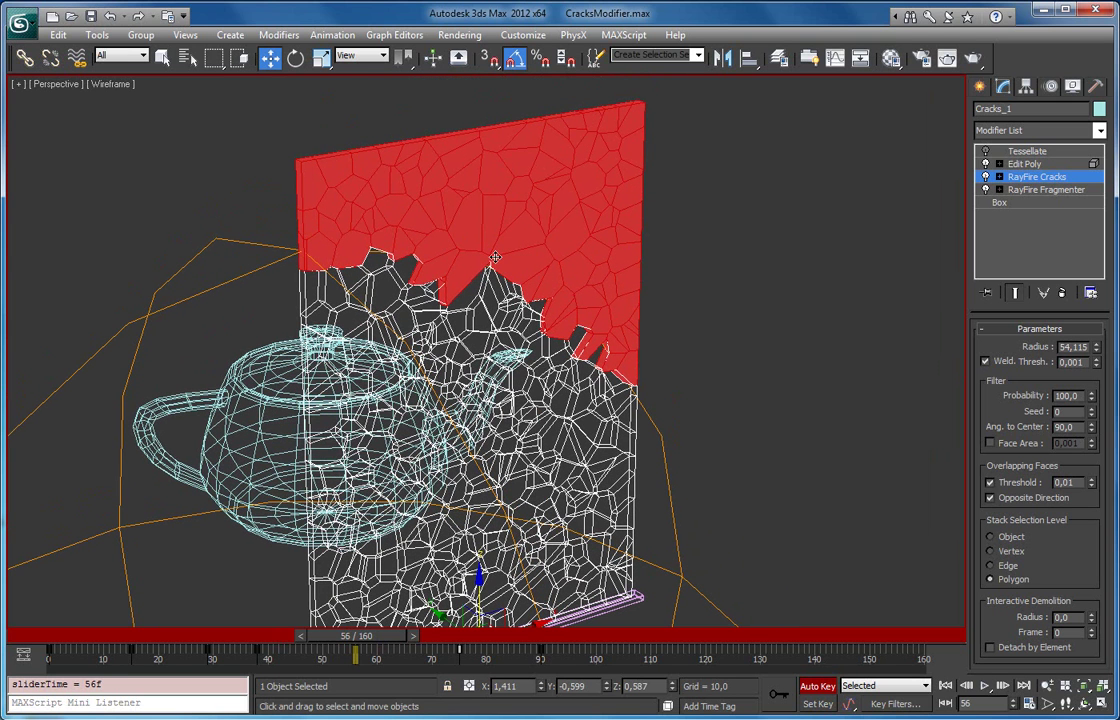
# Turn off Auto Key and delete the Edit Poly modifier from the panel's stack.
pyautogui.click(818, 687)
pyautogui.press('Delete')
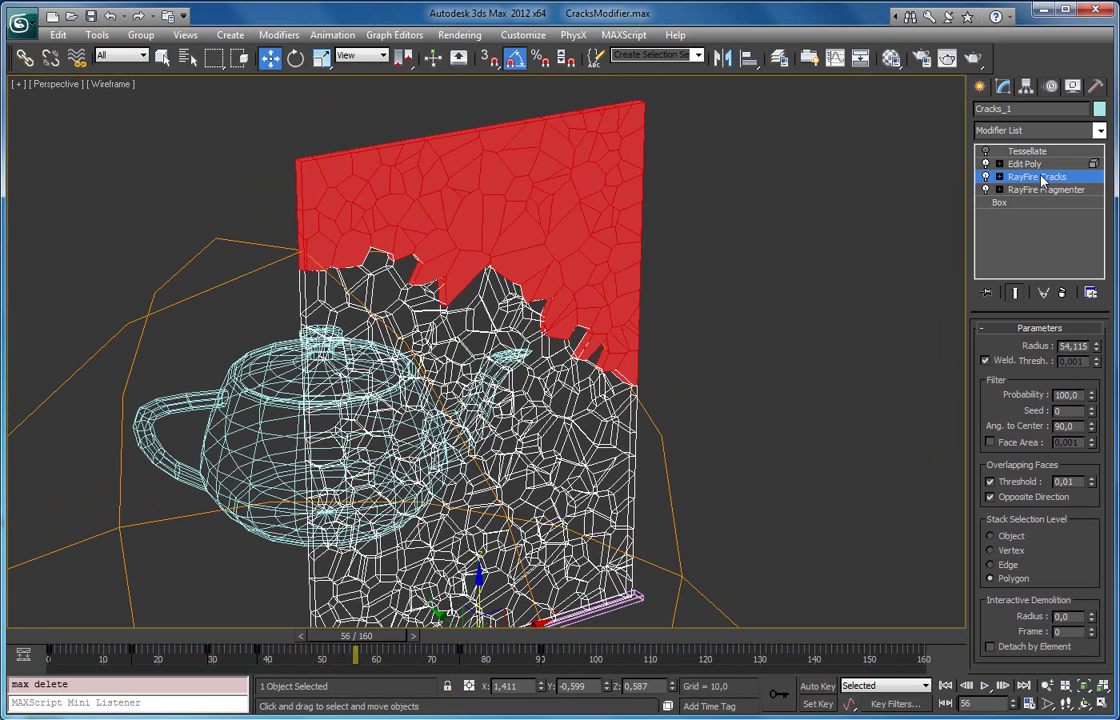
pyautogui.click(1080, 394)
pyautogui.click(1000, 166)
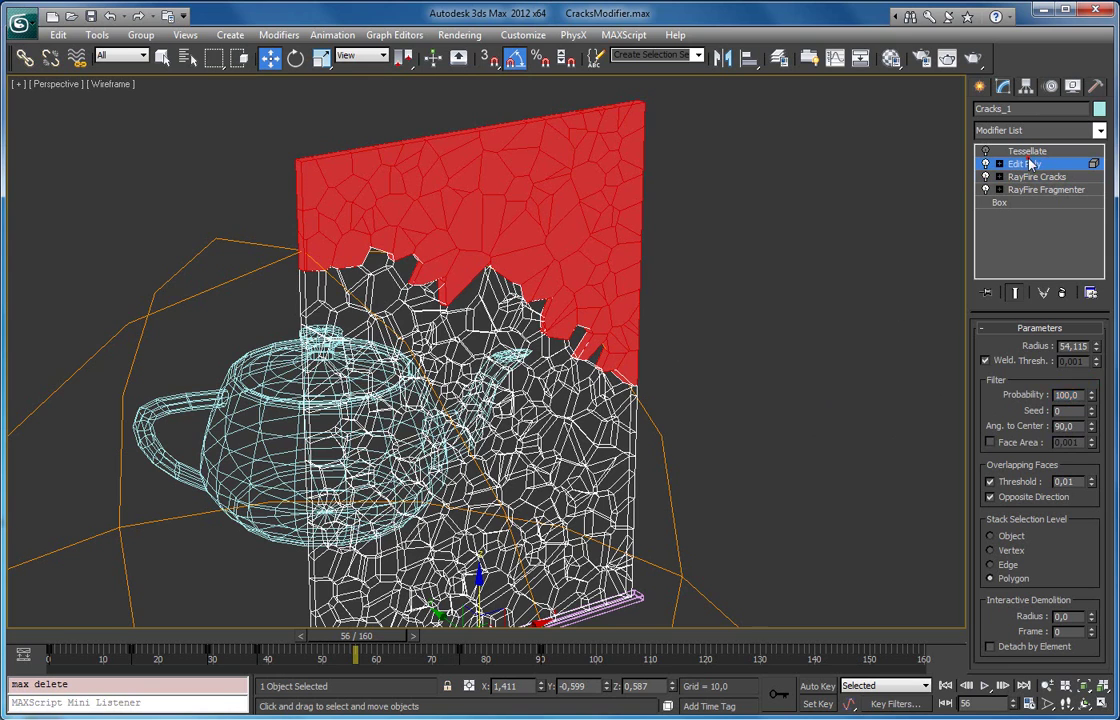
pyautogui.press('Delete')
# Set the Probability filter of the RayFire Cracks modifier to 30.
pyautogui.keyDown('alt'); pyautogui.moveTo(474, 397); pyautogui.dragTo(511, 436, button='middle'); pyautogui.keyUp('alt')
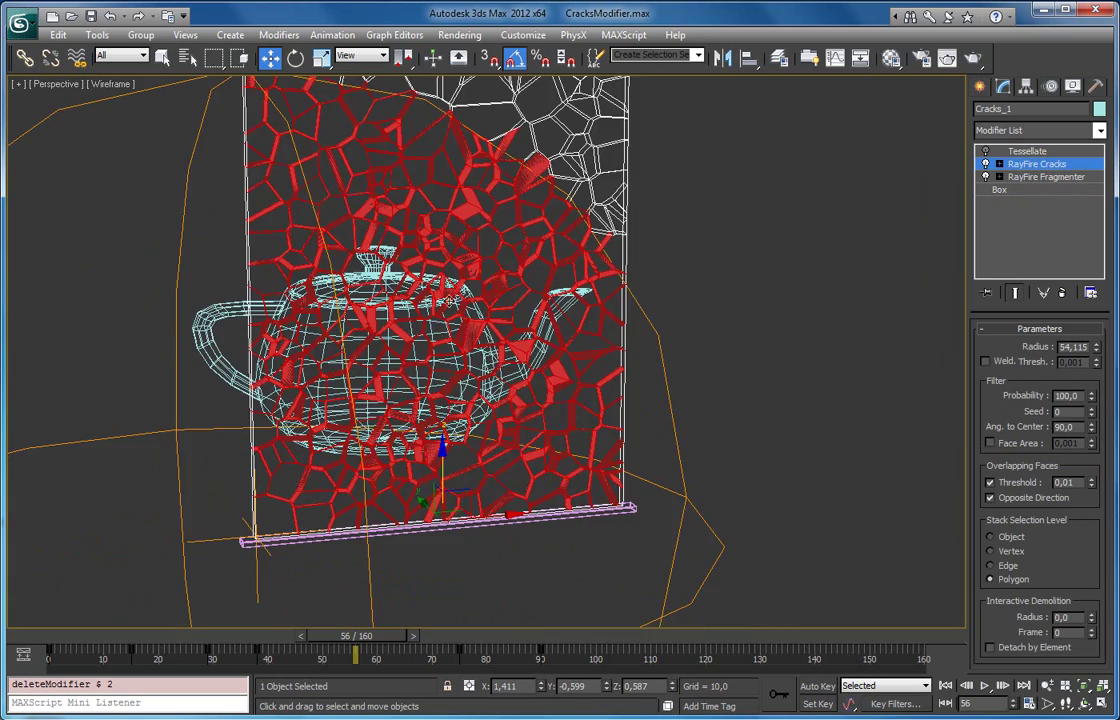
pyautogui.keyDown('alt'); pyautogui.moveTo(439, 332); pyautogui.dragTo(480, 362, button='middle'); pyautogui.keyUp('alt')
pyautogui.moveTo(1090, 398); pyautogui.dragTo(1094, 448)
pyautogui.keyDown('alt'); pyautogui.moveTo(746, 392); pyautogui.dragTo(697, 420, button='middle'); pyautogui.keyUp('alt')
# At frame 35, try low and high Probability values for the RayFire Cracks filter, including 1.8 and 72.191, and set it to 50.
pyautogui.moveTo(319, 644); pyautogui.dragTo(252, 630)
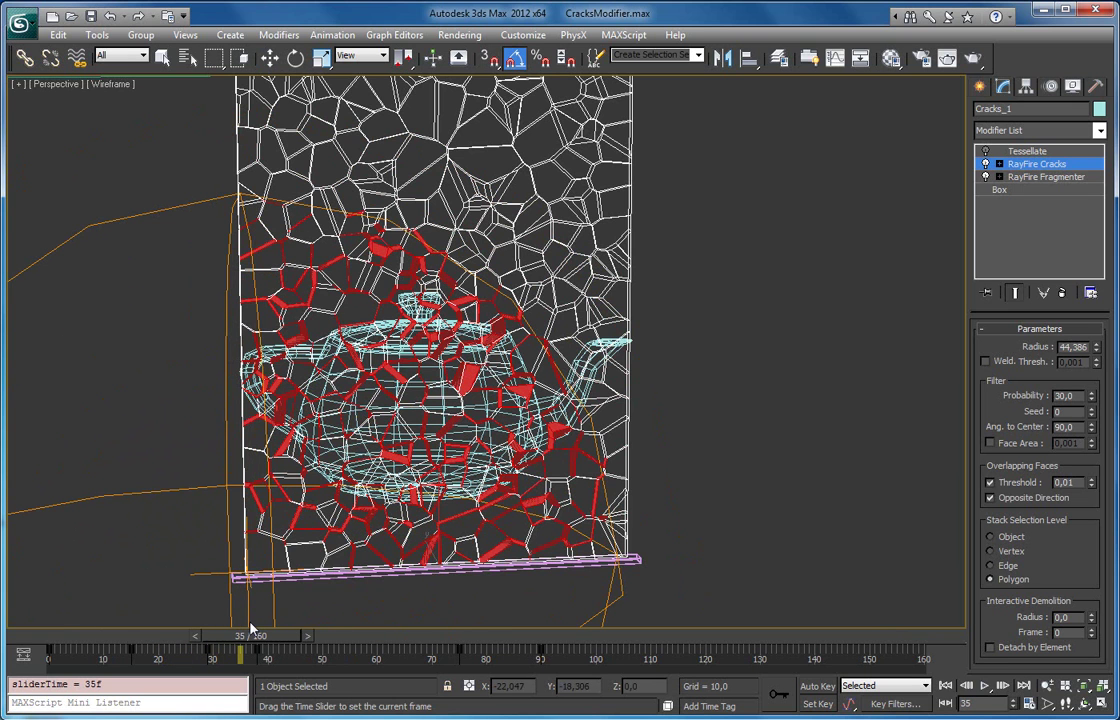
pyautogui.press('w')
pyautogui.keyDown('alt'); pyautogui.moveTo(369, 320); pyautogui.dragTo(470, 378, button='middle'); pyautogui.keyUp('alt')
pyautogui.doubleClick(1075, 396)
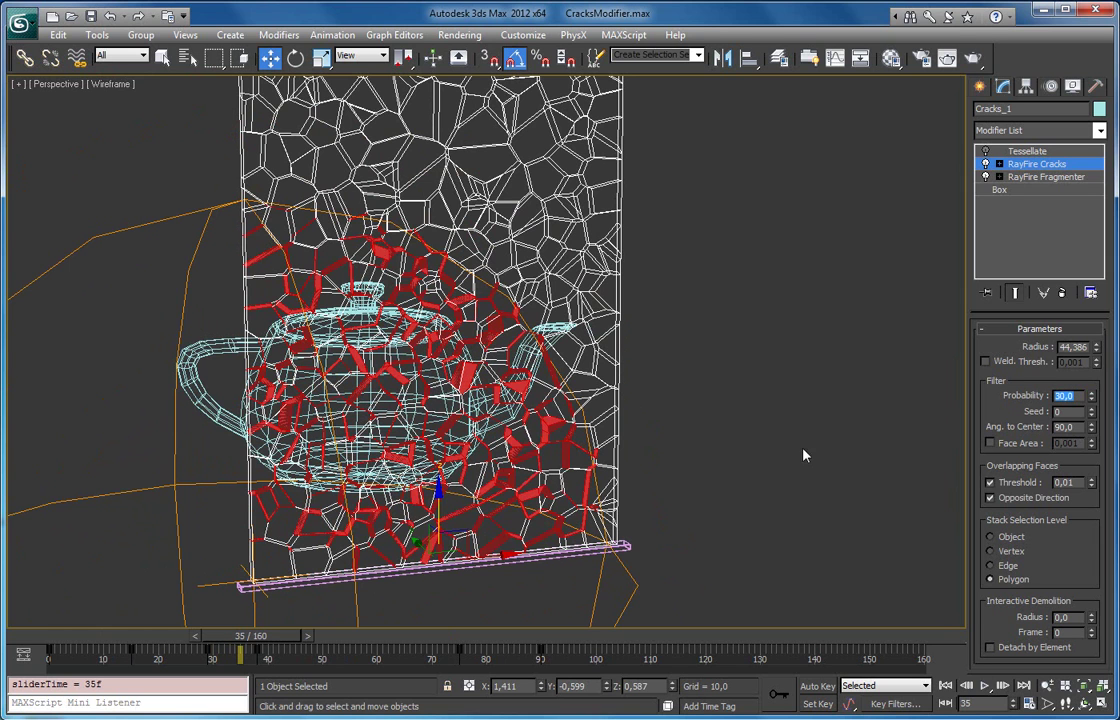
pyautogui.moveTo(1090, 403); pyautogui.dragTo(1085, 467)
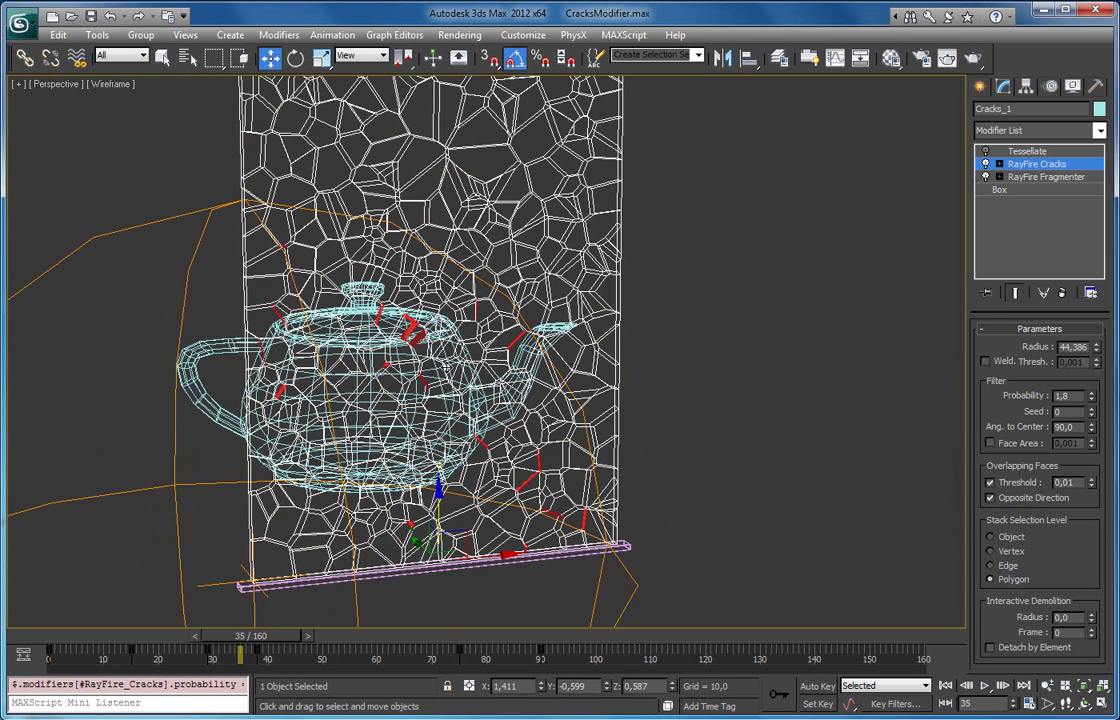
pyautogui.moveTo(1090, 394); pyautogui.dragTo(1078, 295)
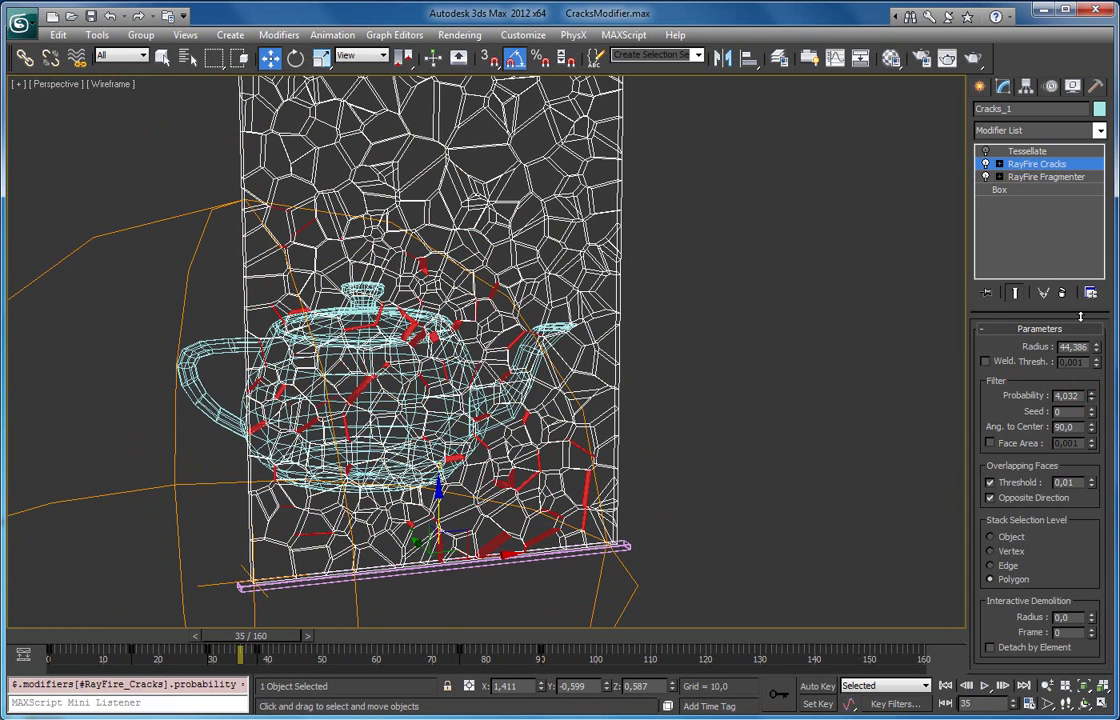
pyautogui.doubleClick(1081, 395)
pyautogui.moveTo(1091, 394); pyautogui.dragTo(1084, 178)
pyautogui.moveTo(1089, 255); pyautogui.dragTo(1089, 175)
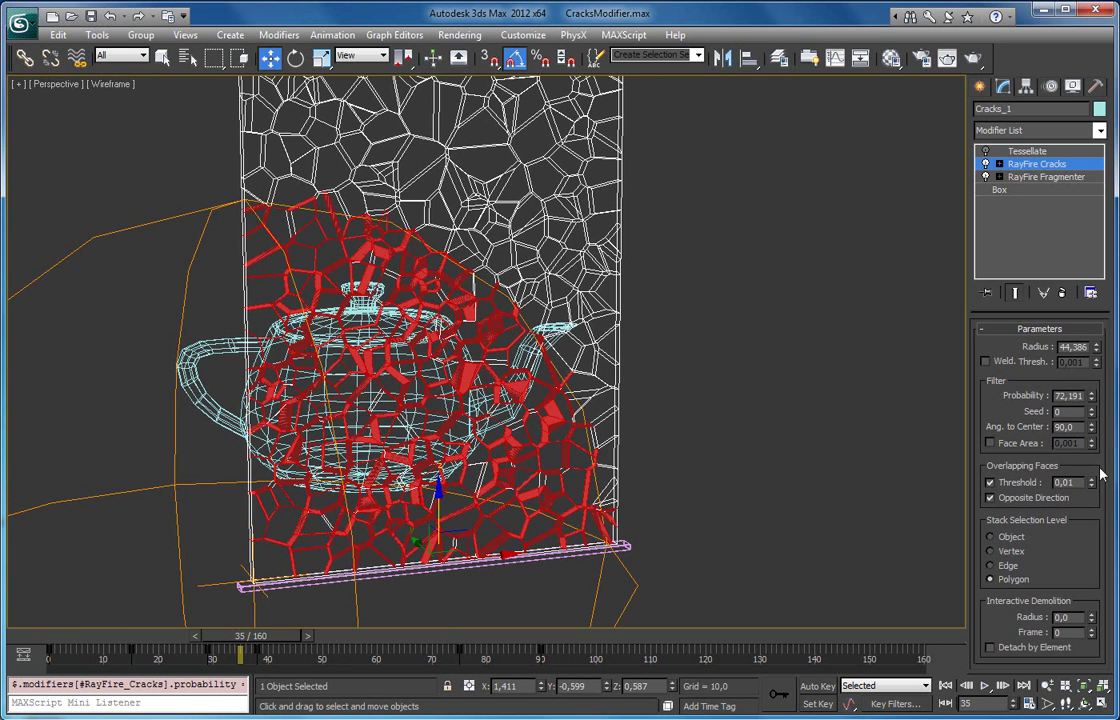
pyautogui.write('50')
pyautogui.press('Return')
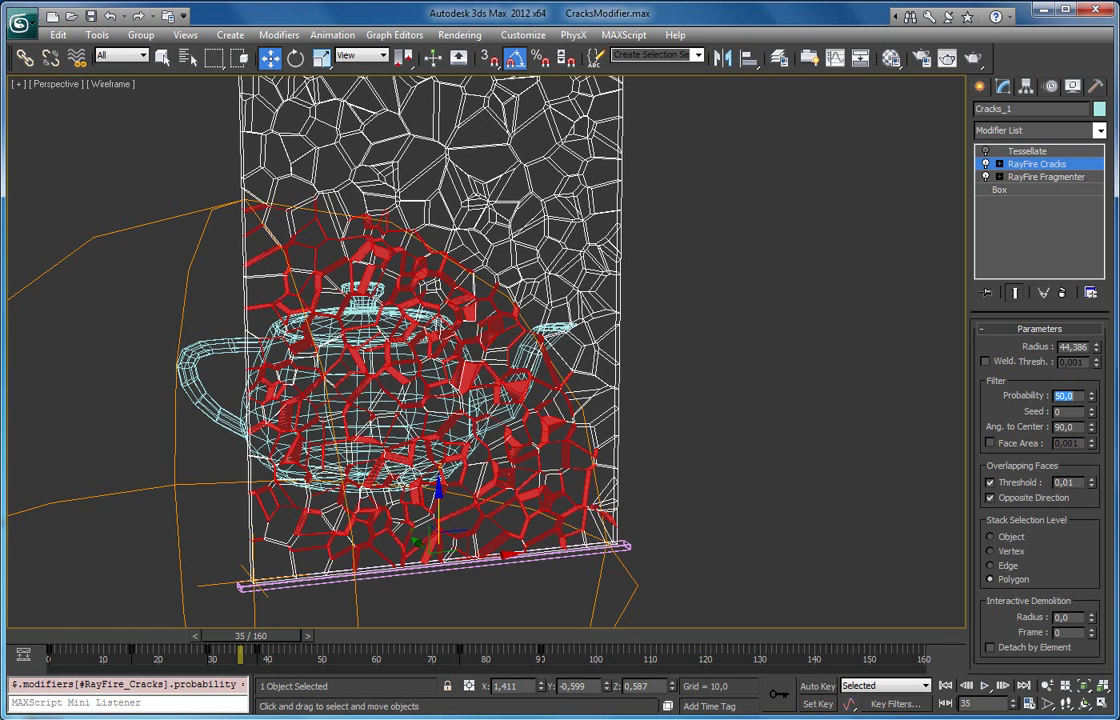
# Switch to the camera view, select the glass panel, and review the last rendered image.
pyautogui.click(767, 442)
pyautogui.press('c')
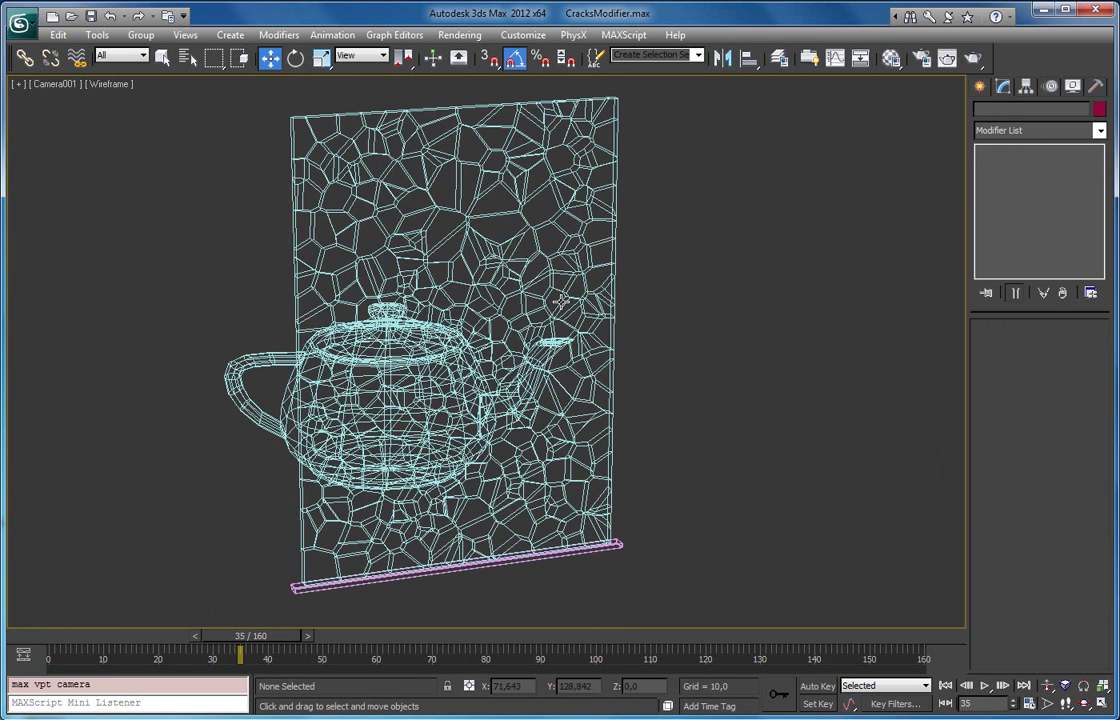
pyautogui.click(490, 264)
pyautogui.click(945, 60)
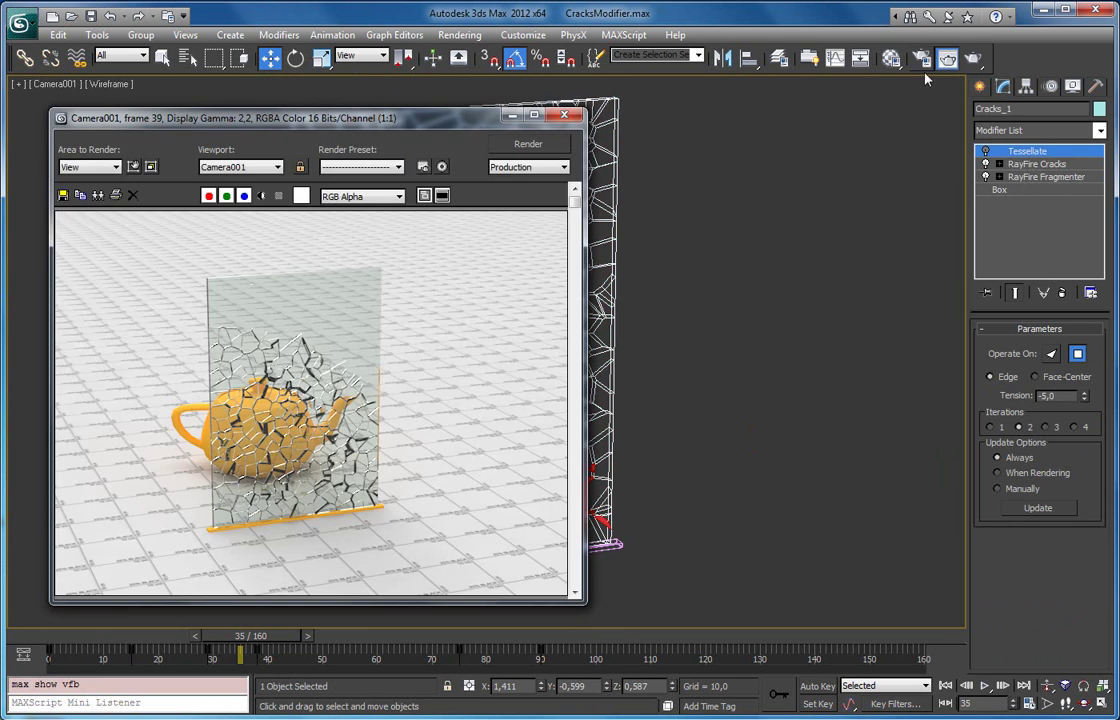
pyautogui.click(568, 112)
# Go to frame 39, render the camera view, and examine the cracks up close in the rendered image.
pyautogui.moveTo(268, 637); pyautogui.dragTo(287, 646)
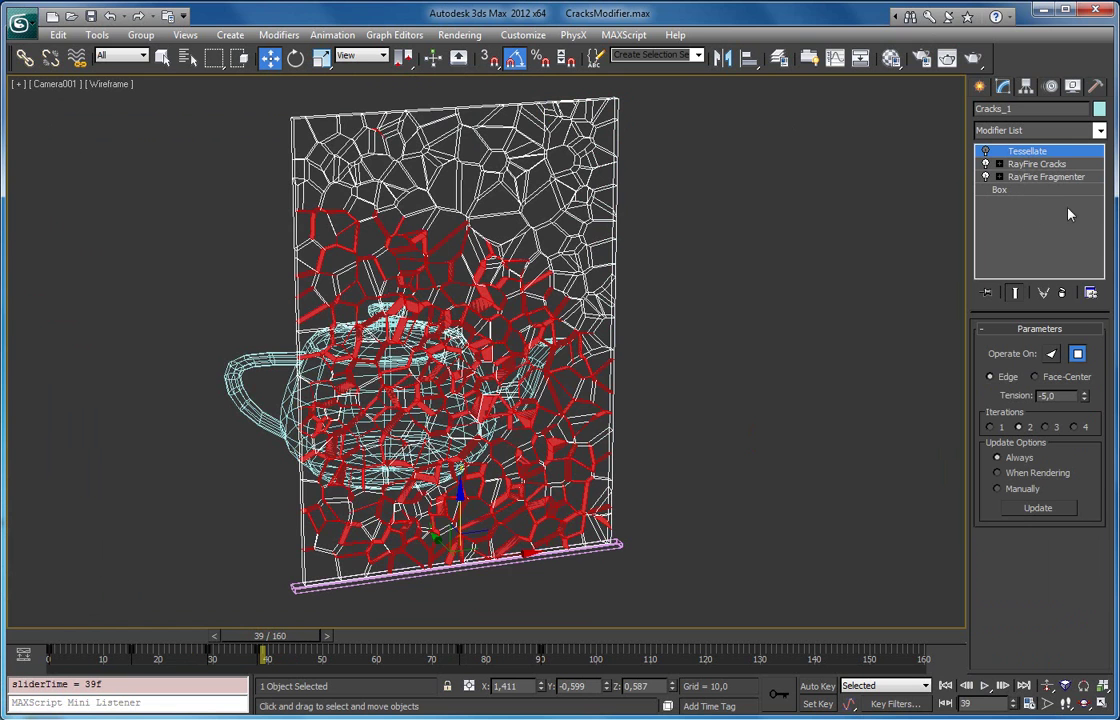
pyautogui.click(947, 58)
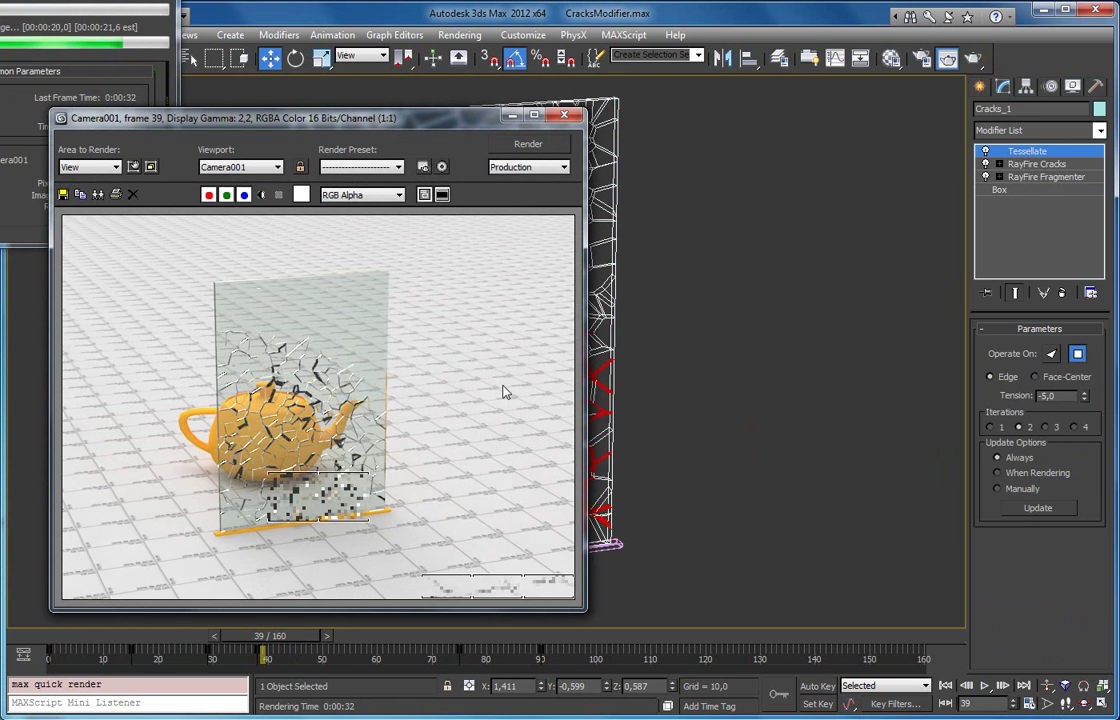
pyautogui.click(382, 446)
pyautogui.scroll(1, 350, 465)
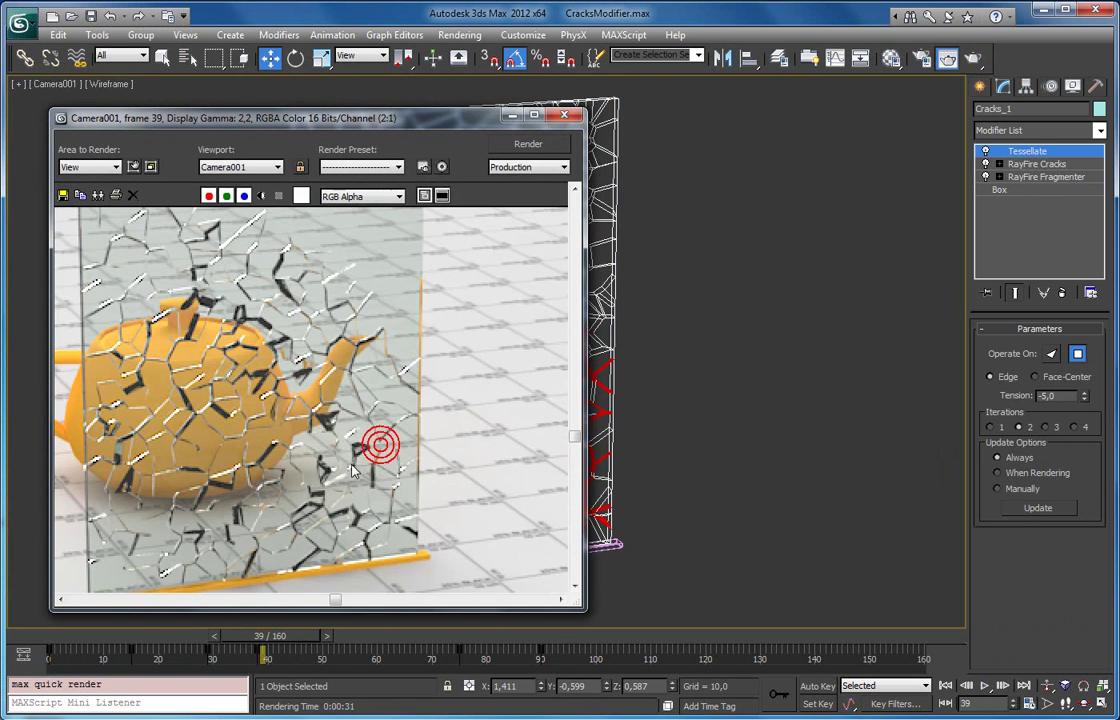
pyautogui.moveTo(298, 462); pyautogui.dragTo(287, 434, button='middle')
pyautogui.moveTo(222, 368); pyautogui.dragTo(246, 388, button='middle')
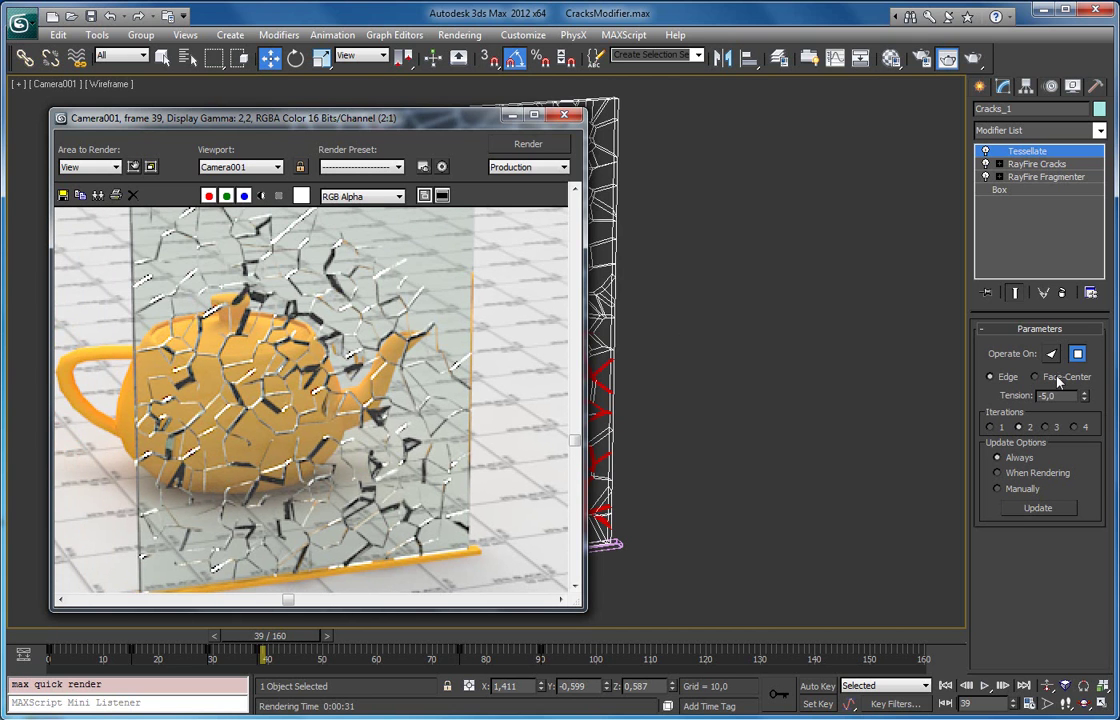
pyautogui.keyDown('ctrl'); pyautogui.rightClick(337, 457); pyautogui.keyUp('ctrl')
pyautogui.click(565, 116)
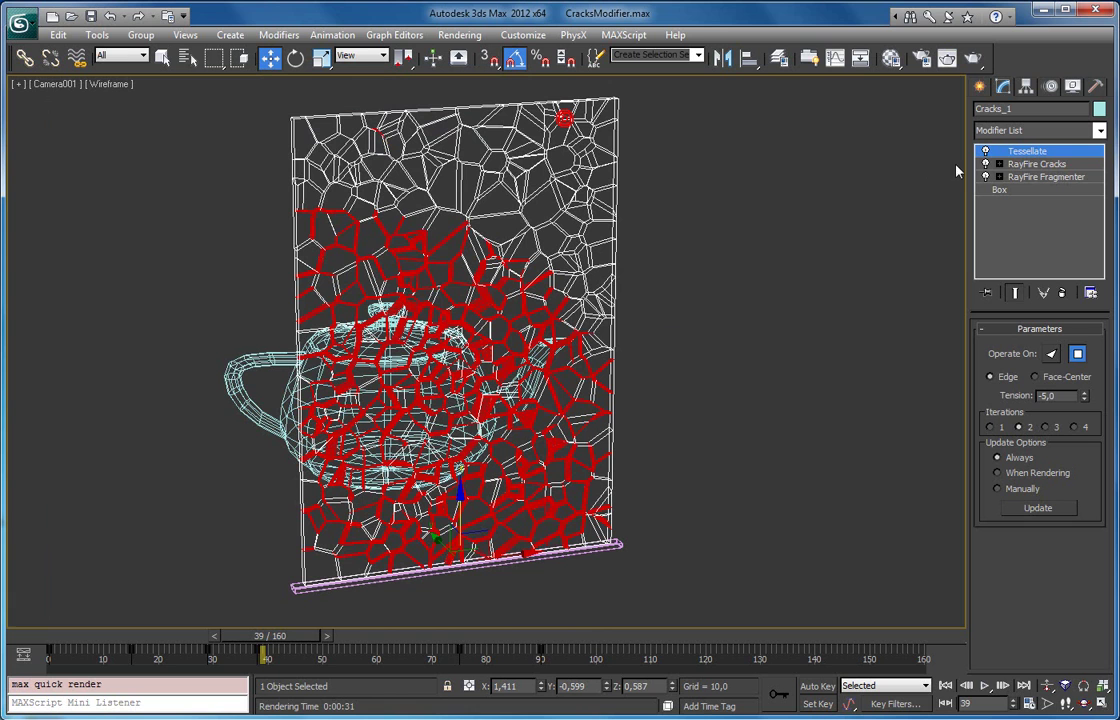
# Lower the Probability filter of the RayFire Cracks modifier to 23.5.
pyautogui.click(1007, 165)
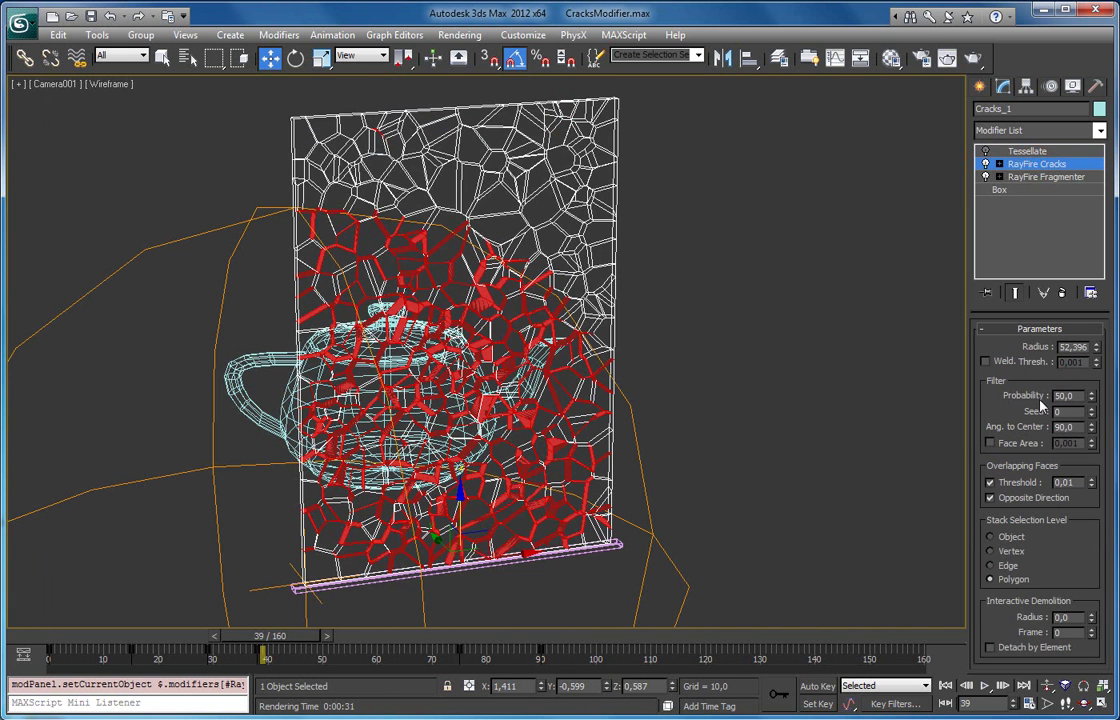
pyautogui.moveTo(1091, 396); pyautogui.dragTo(1095, 438)
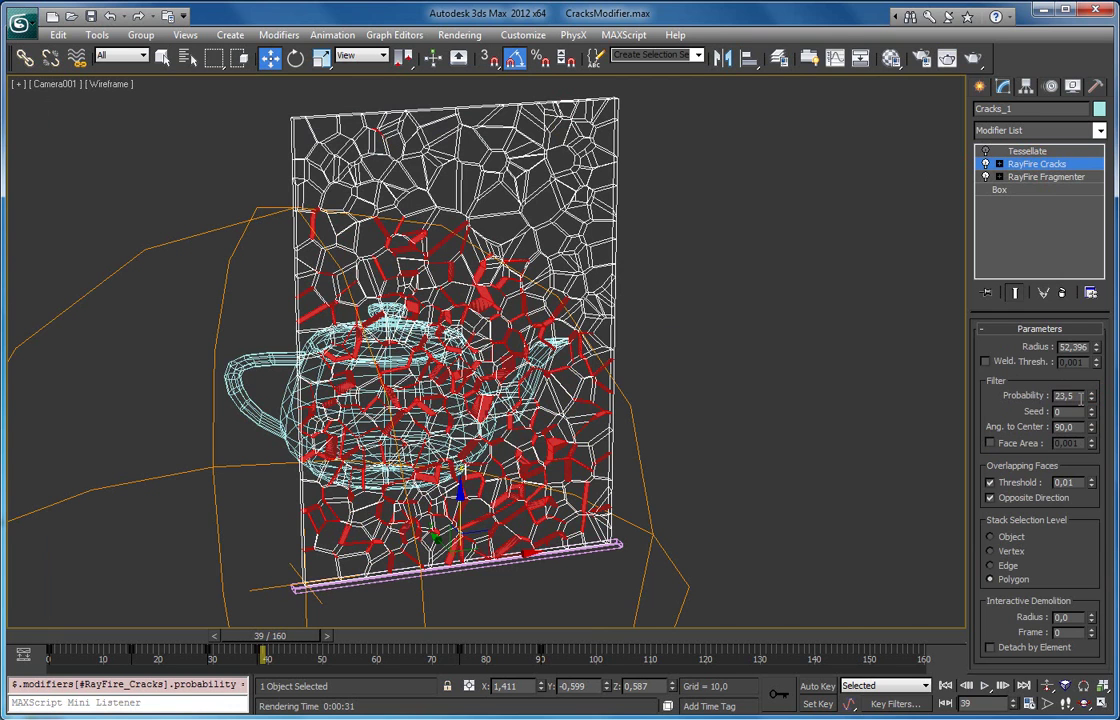
pyautogui.doubleClick(1076, 395)
# Try different Seed values for the RayFire Cracks filter, including 37, 39 and 41.
pyautogui.moveTo(1094, 416); pyautogui.dragTo(1092, 394)
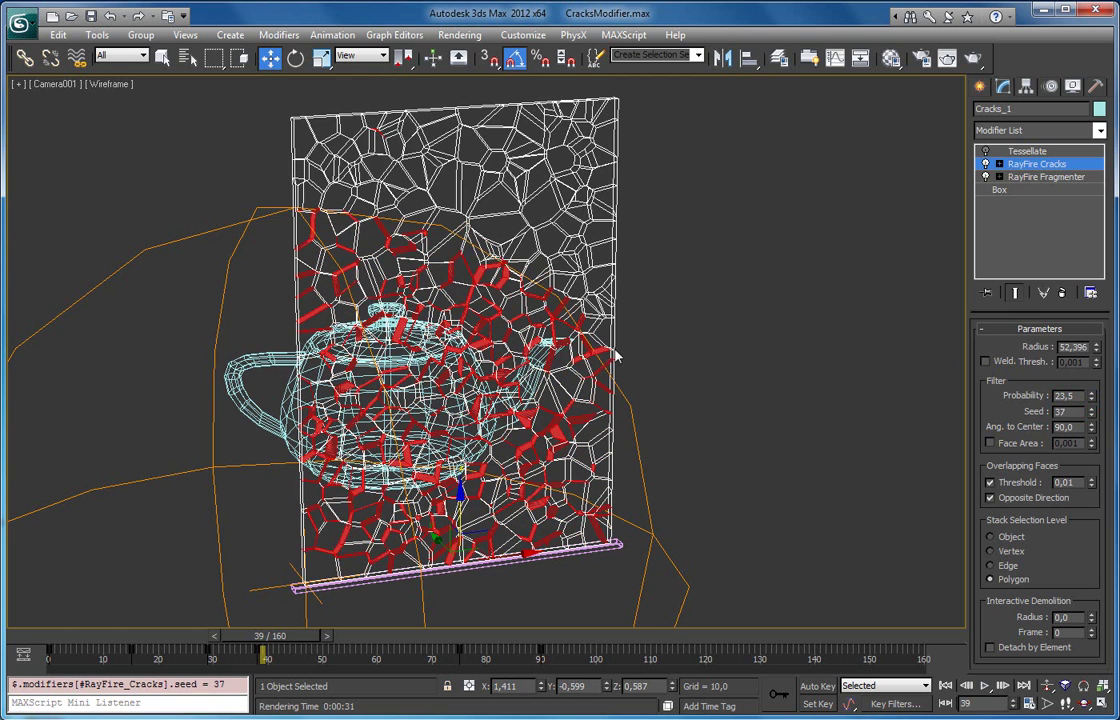
pyautogui.click(1092, 407)
pyautogui.click(1092, 407)
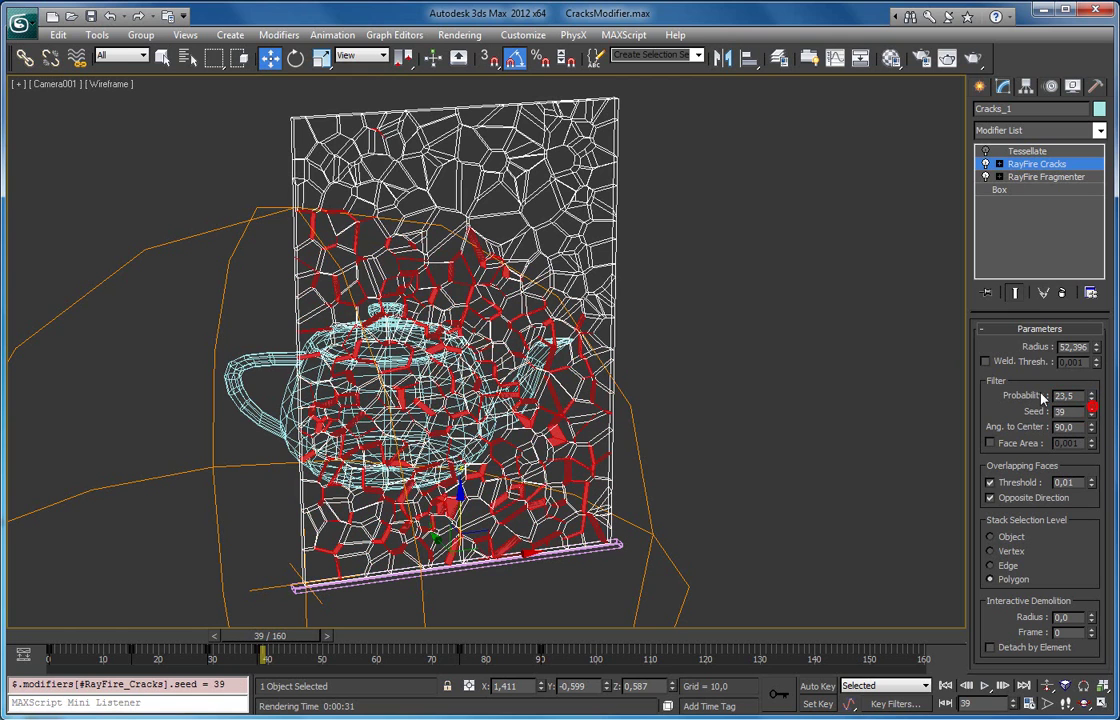
pyautogui.click(1092, 408)
pyautogui.click(1092, 408)
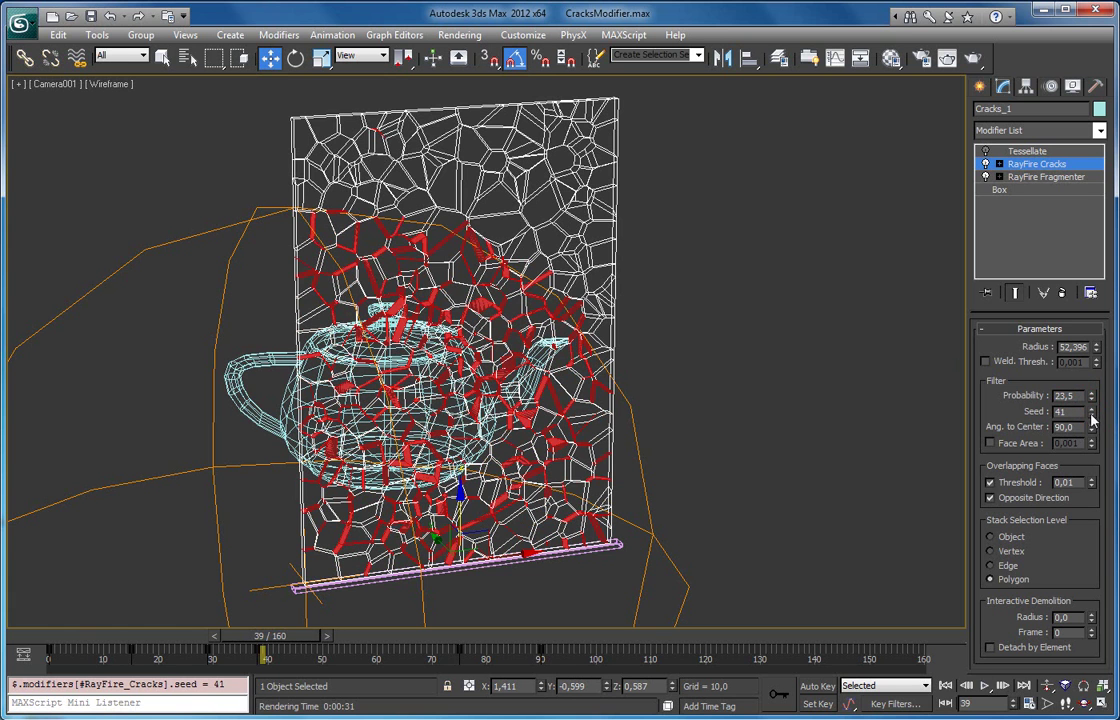
pyautogui.rightClick(1091, 418)
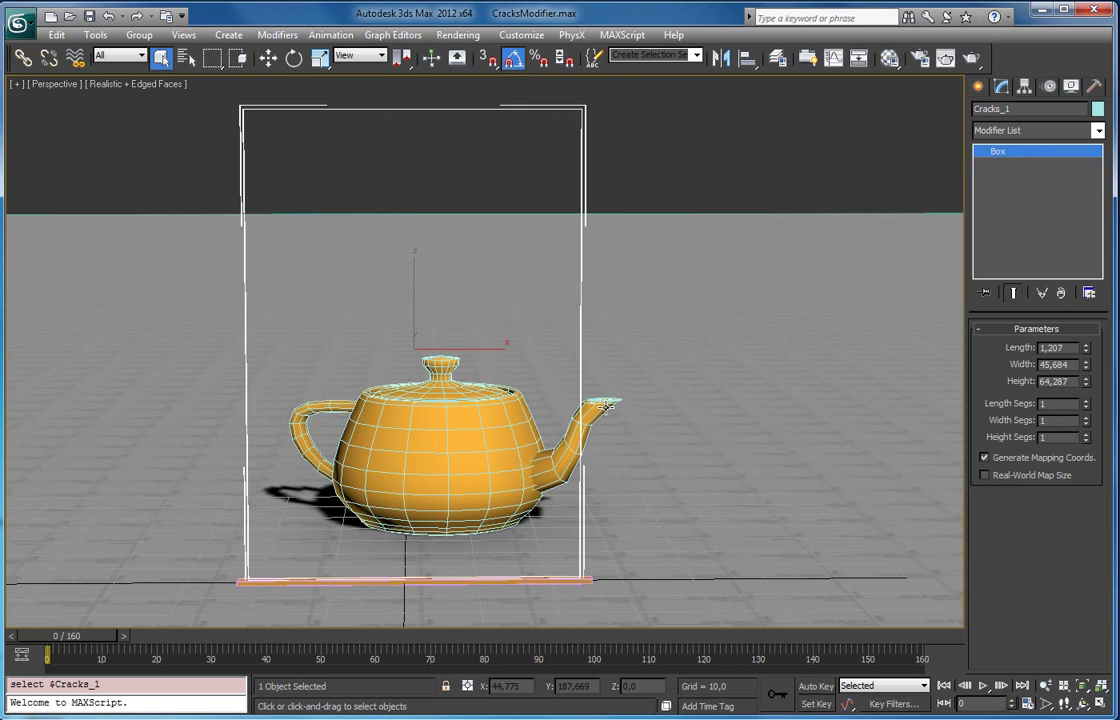
# Select the plain glass panel box in the reset scene and add a RayFire Fragmenter modifier to it.
pyautogui.click(660, 157)
pyautogui.click(577, 162)
pyautogui.click(1098, 130)
pyautogui.moveTo(1100, 190); pyautogui.dragTo(1097, 488)
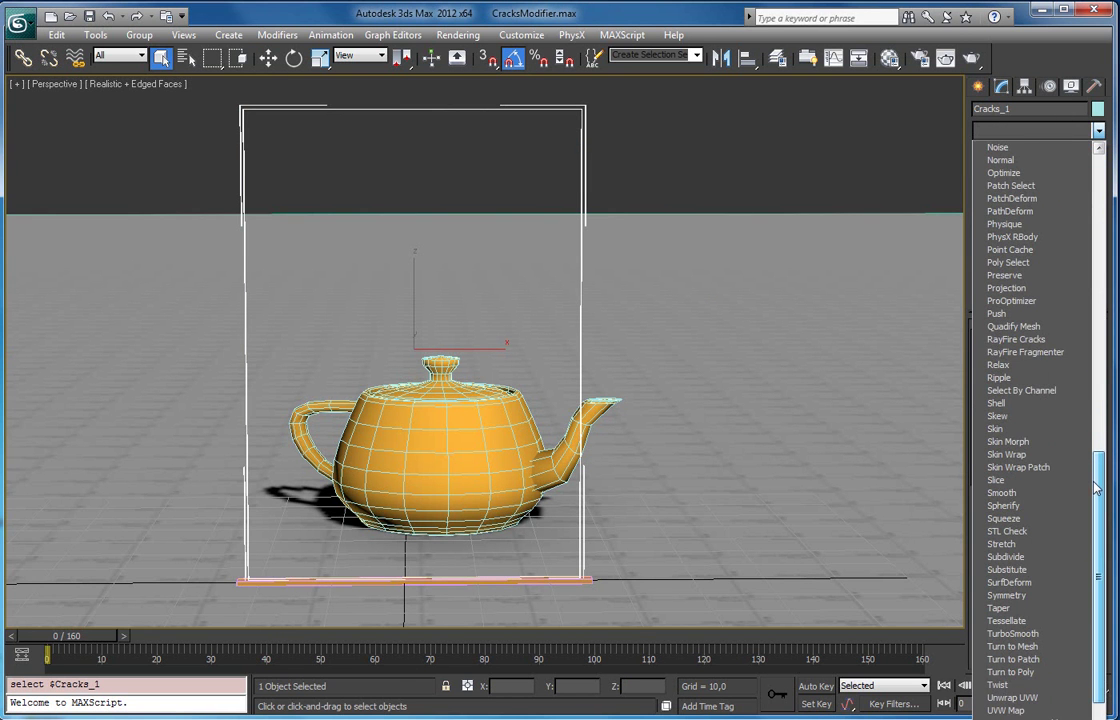
pyautogui.click(1055, 353)
# Make the Fragmenter's point cloud Radial, raise its center to the middle of the panel, and rotate it parallel to the glass.
pyautogui.click(1015, 350)
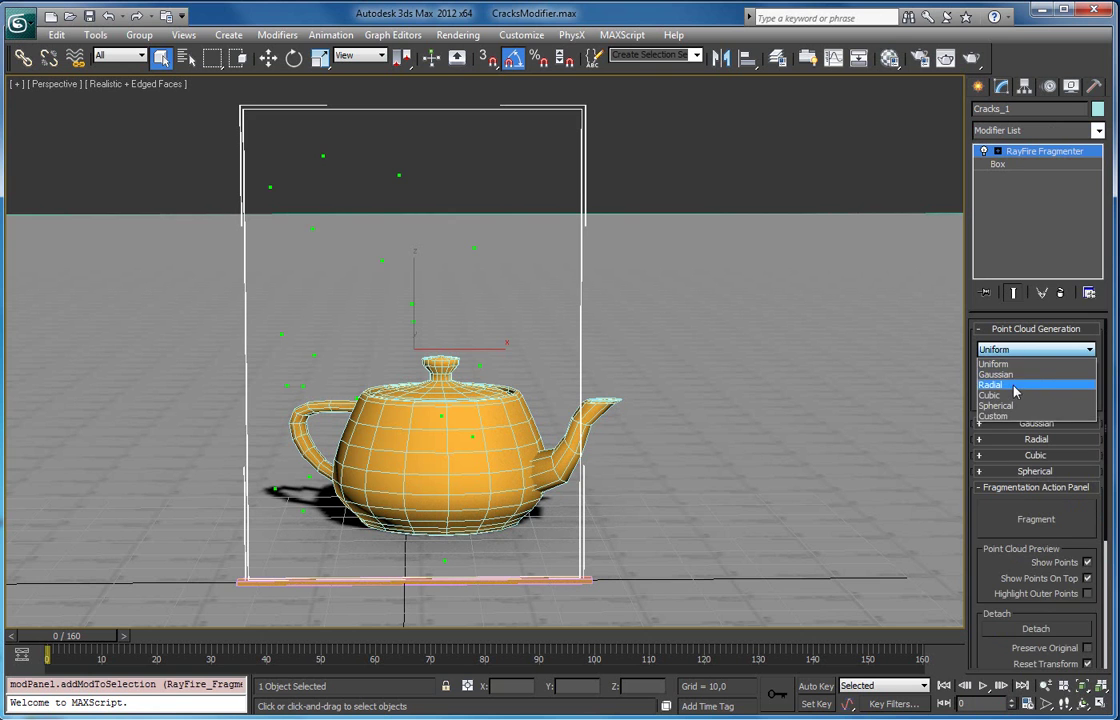
pyautogui.click(1012, 385)
pyautogui.press('1')
pyautogui.moveTo(410, 543); pyautogui.dragTo(409, 368)
pyautogui.press('e')
pyautogui.keyDown('alt'); pyautogui.moveTo(409, 368); pyautogui.dragTo(546, 375, button='middle'); pyautogui.keyUp('alt')
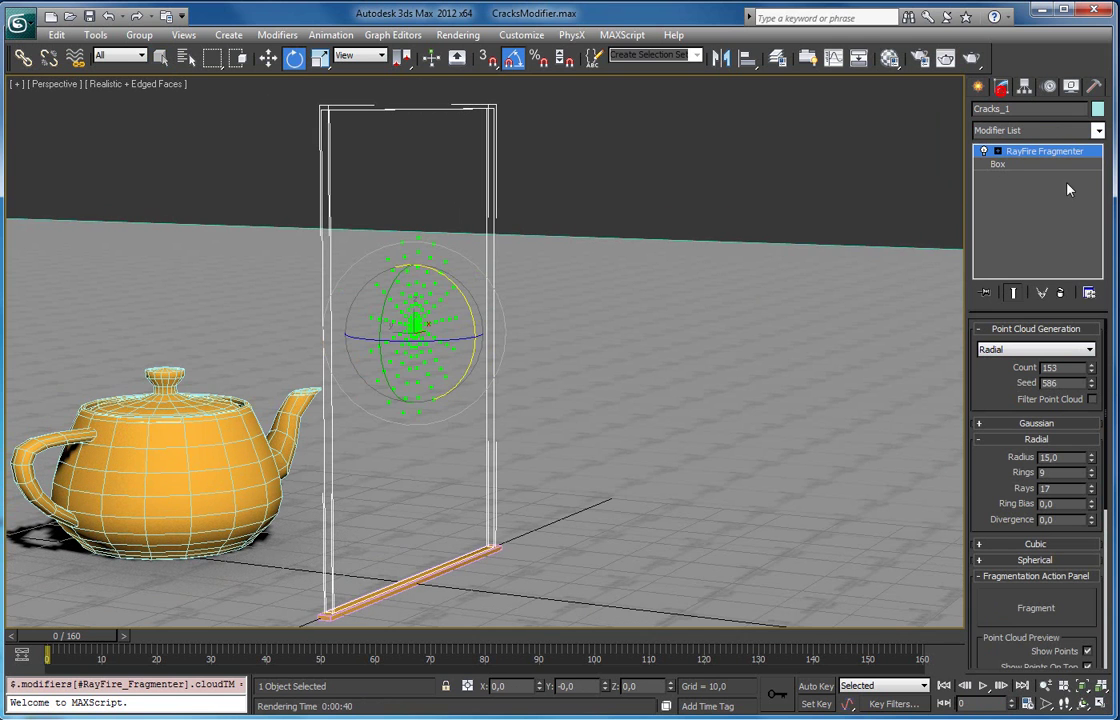
# Set the radial cloud to Radius 46.2, Rings 15, Rays 29 and Divergence 0.72, and fragment the panel.
pyautogui.moveTo(1089, 462); pyautogui.dragTo(1093, 457)
pyautogui.moveTo(1117, 318); pyautogui.dragTo(1117, 282)
pyautogui.moveTo(1091, 470); pyautogui.dragTo(1090, 430)
pyautogui.moveTo(1091, 519); pyautogui.dragTo(1092, 487)
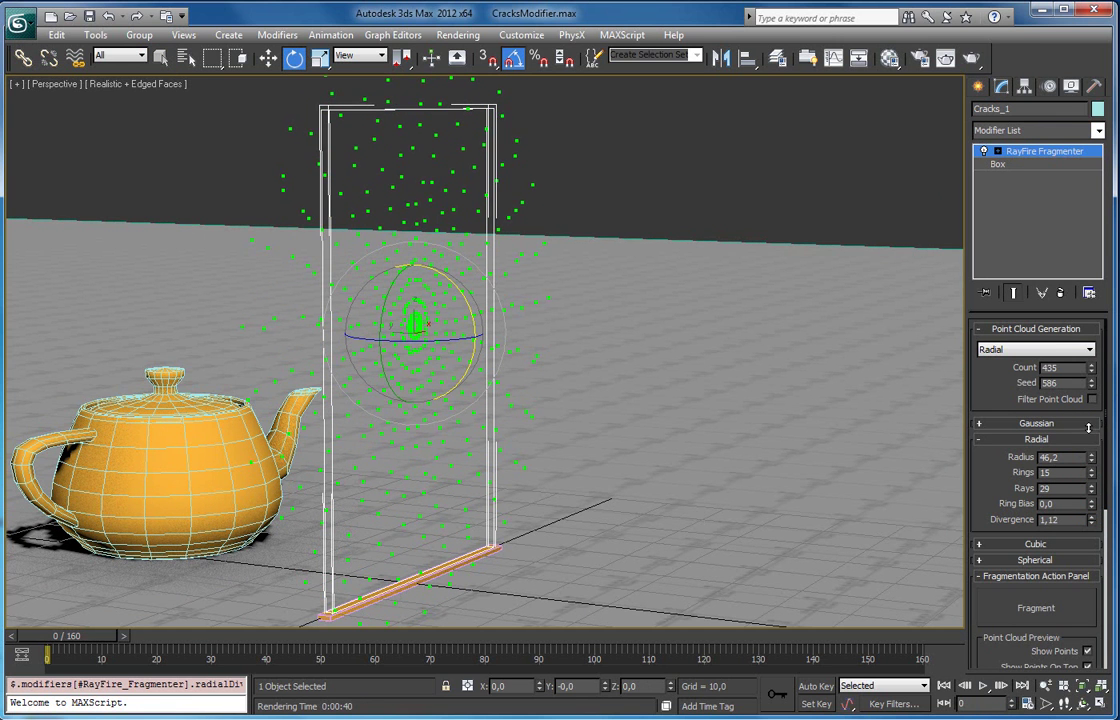
pyautogui.keyDown('alt'); pyautogui.moveTo(880, 462); pyautogui.dragTo(693, 450, button='middle'); pyautogui.keyUp('alt')
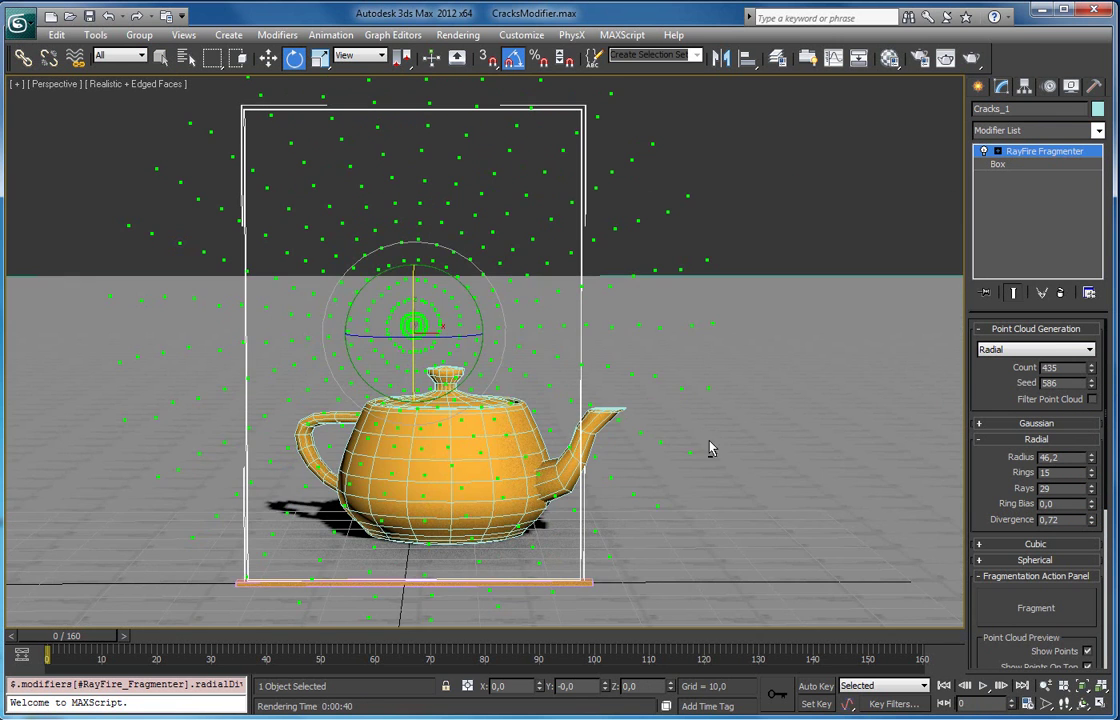
pyautogui.click(988, 595)
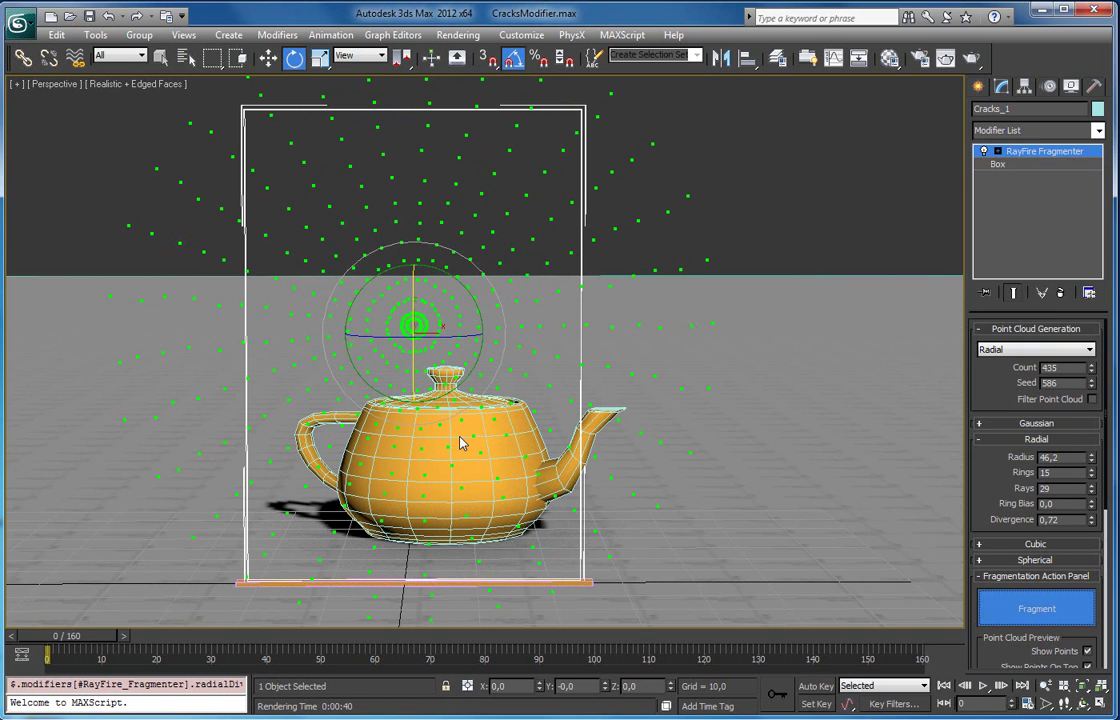
pyautogui.keyDown('alt'); pyautogui.moveTo(462, 442); pyautogui.dragTo(700, 500, button='middle'); pyautogui.keyUp('alt')
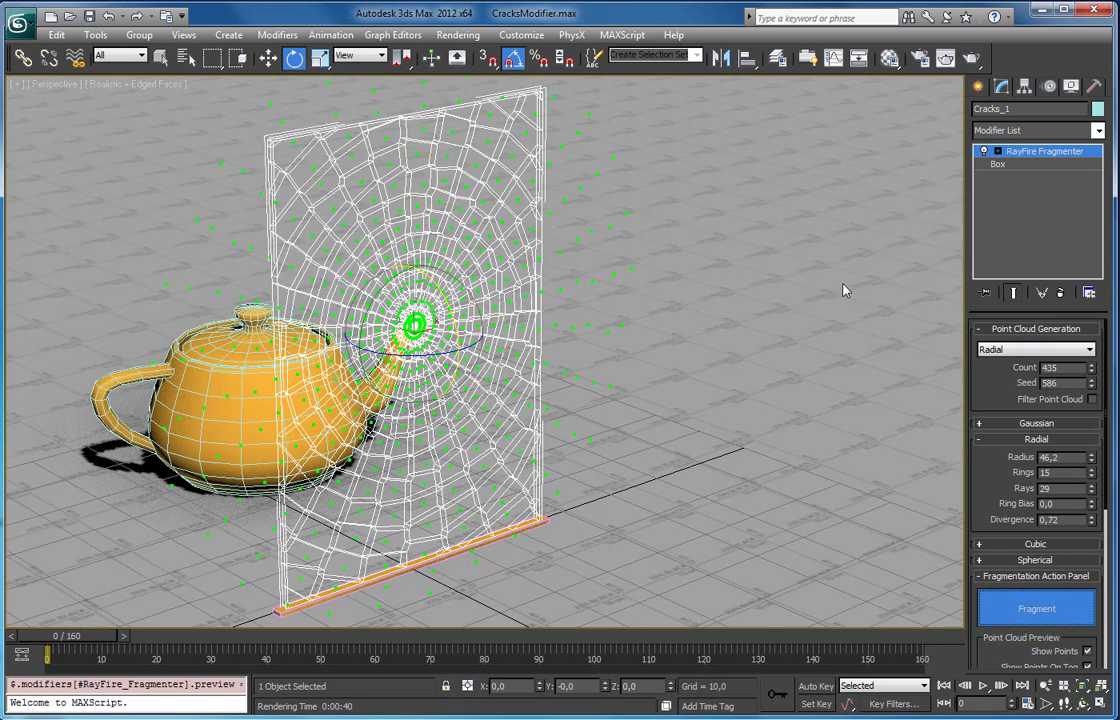
# Collapse the fragmented panel's modifier stack to an Editable Poly and check its polygon selection.
pyautogui.rightClick(1041, 160)
pyautogui.click(1025, 308)
pyautogui.click(632, 418)
pyautogui.keyDown('alt'); pyautogui.moveTo(666, 405); pyautogui.dragTo(678, 365, button='middle'); pyautogui.keyUp('alt')
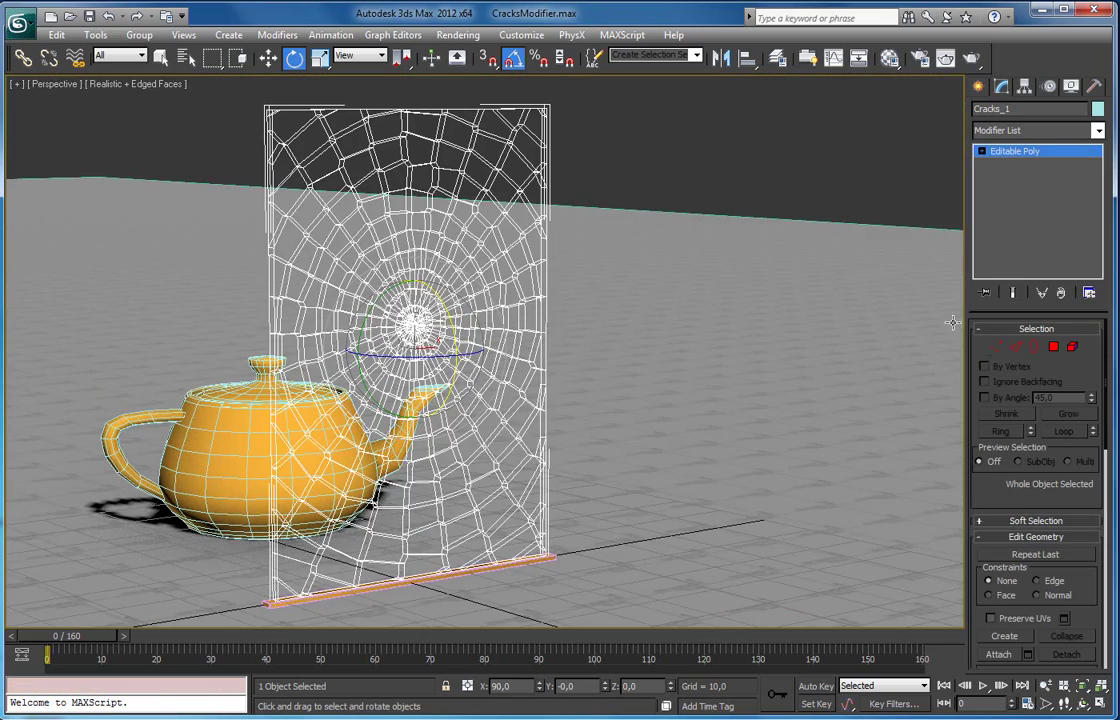
pyautogui.click(1053, 347)
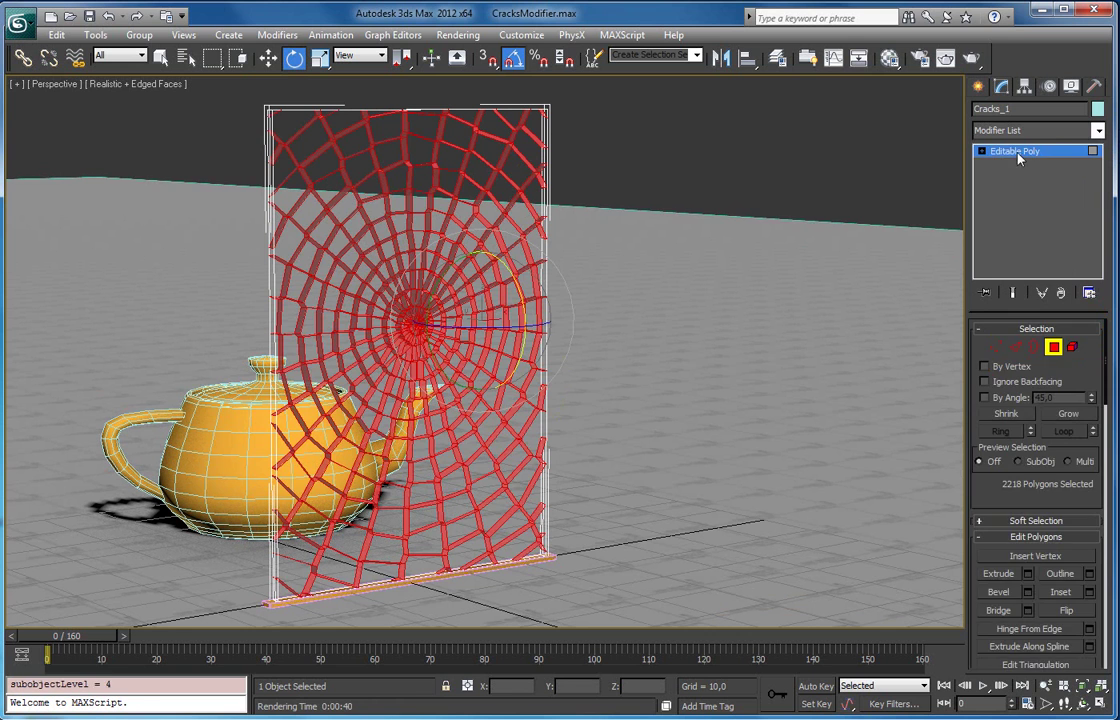
pyautogui.click(1019, 152)
# Add a RayFire Cracks modifier to the collapsed panel and turn on Weld.
pyautogui.click(1099, 132)
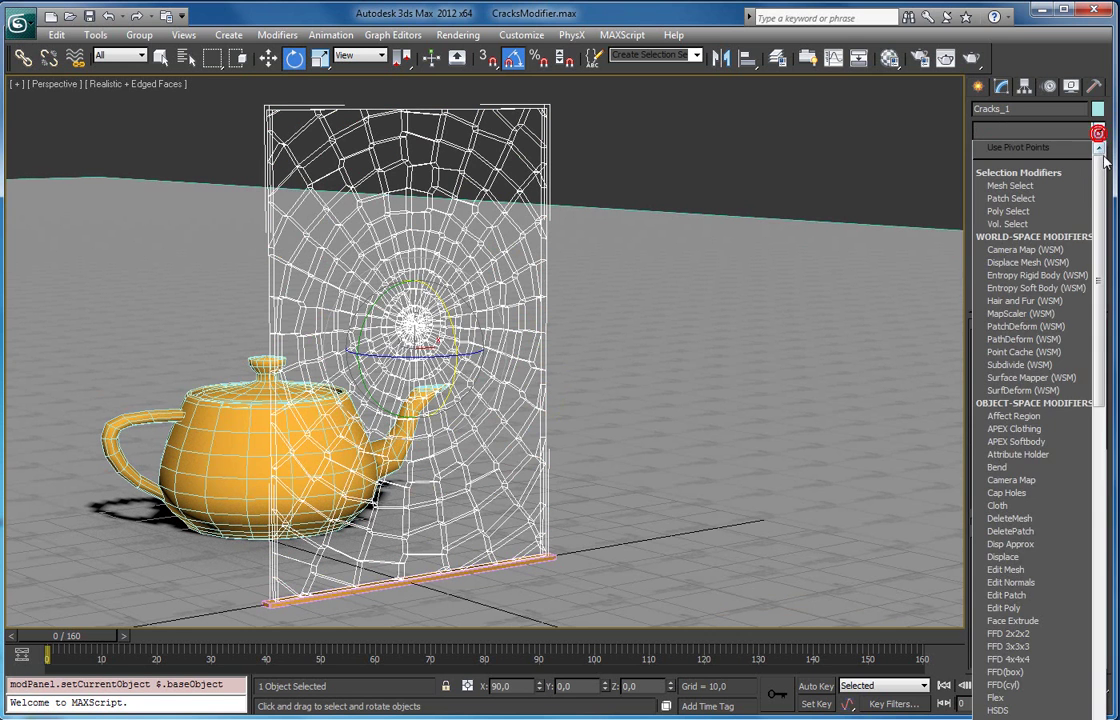
pyautogui.moveTo(1098, 185); pyautogui.dragTo(1098, 389)
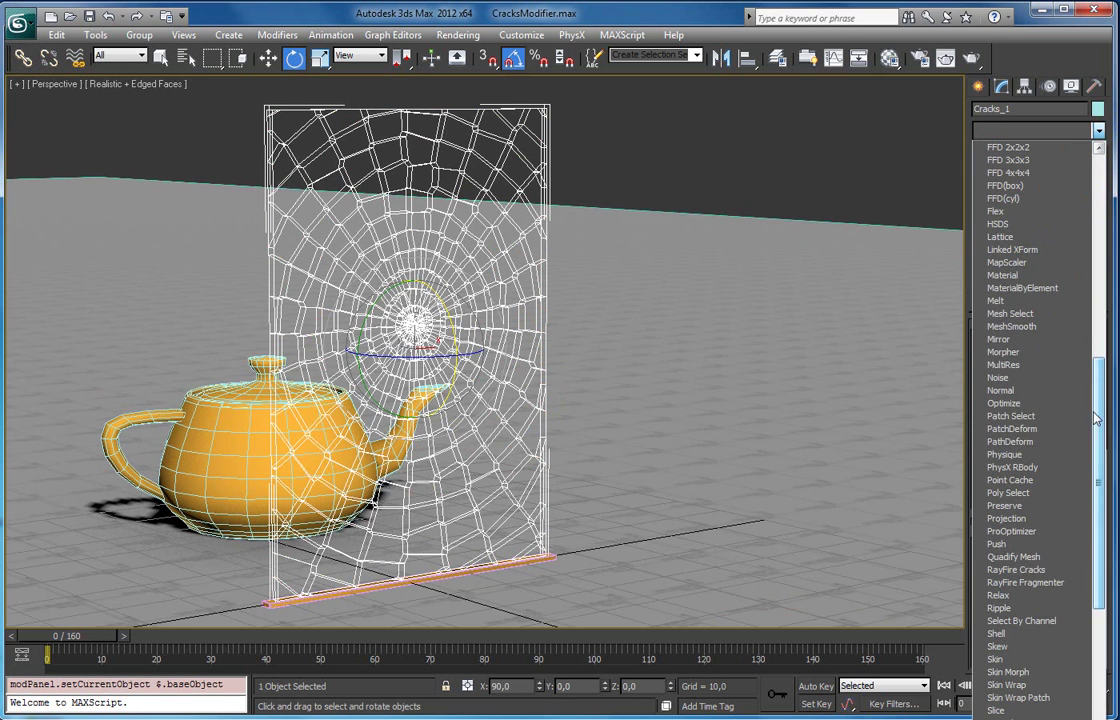
pyautogui.click(1025, 571)
pyautogui.keyDown('alt'); pyautogui.moveTo(645, 311); pyautogui.dragTo(675, 361, button='middle'); pyautogui.keyUp('alt')
pyautogui.click(996, 363)
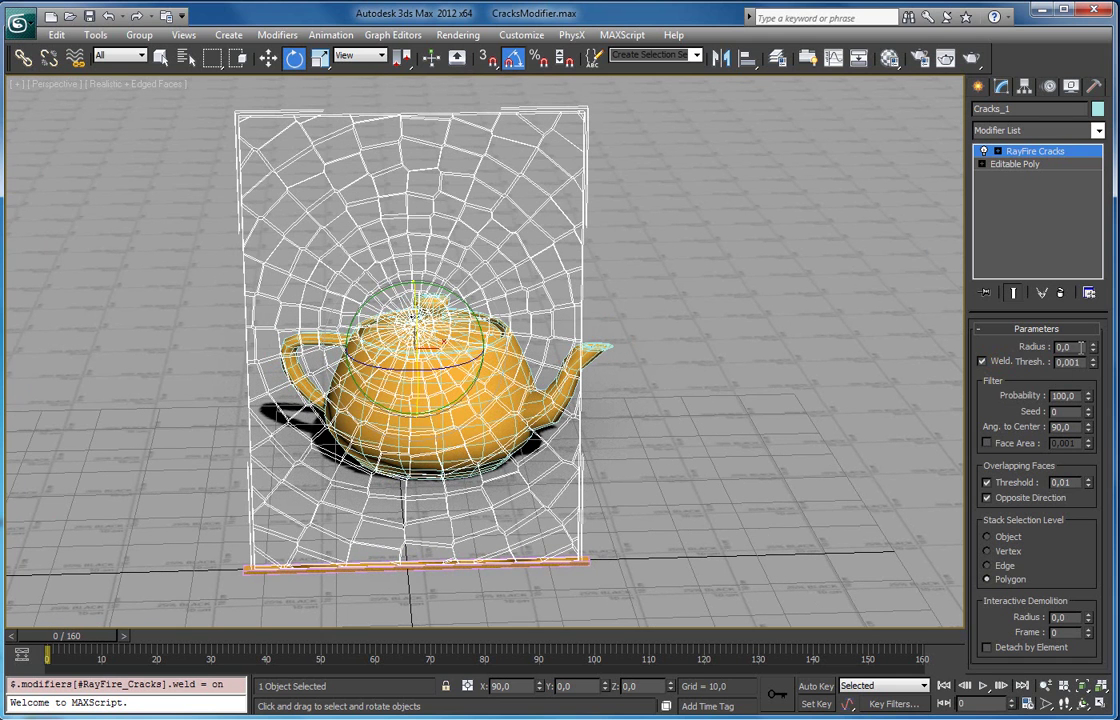
# With Auto Key enabled, animate the RayFire Cracks Radius by increasing it at frame 100, and preview the result at frame 18.
pyautogui.click(815, 686)
pyautogui.moveTo(532, 636); pyautogui.dragTo(588, 636)
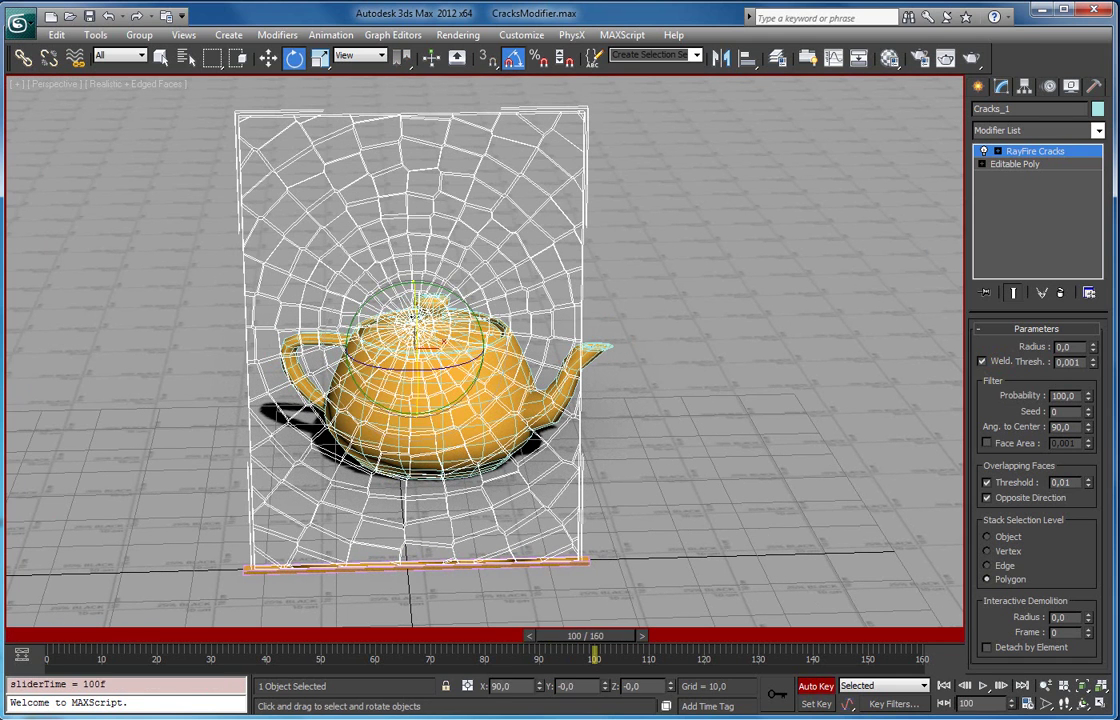
pyautogui.moveTo(1094, 352); pyautogui.dragTo(1094, 78)
pyautogui.moveTo(707, 336)
pyautogui.mouseDown(button='middle')
pyautogui.moveTo(712, 347)
pyautogui.moveTo(717, 325)
pyautogui.mouseUp(button='middle')
pyautogui.moveTo(580, 636); pyautogui.dragTo(174, 622)
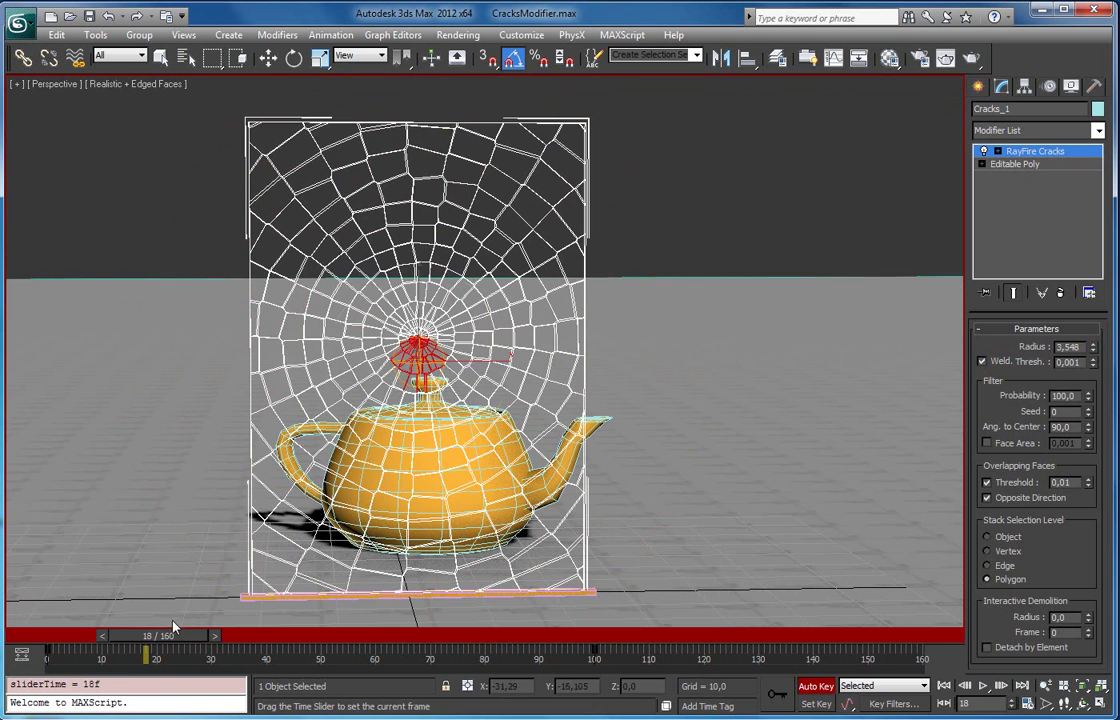
# Move the RayFire Cracks Center up to the middle of the radial fragment pattern.
pyautogui.press('w')
pyautogui.press('1')
pyautogui.scroll(2, 598, 350)
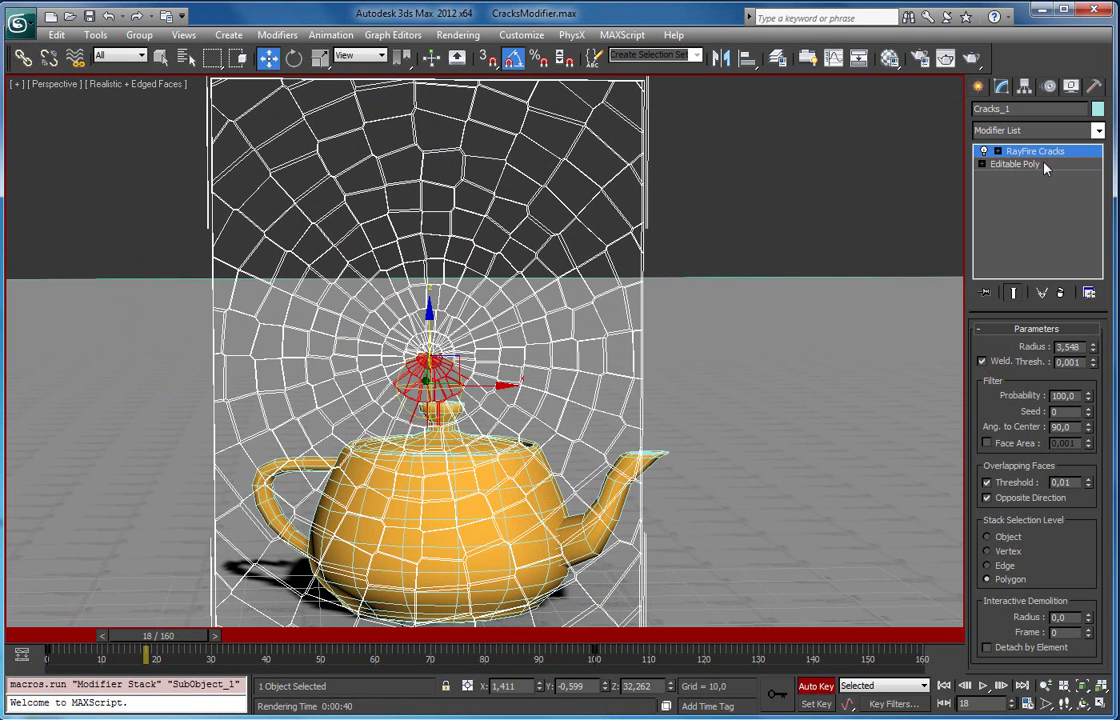
pyautogui.click(997, 152)
pyautogui.moveTo(453, 358); pyautogui.dragTo(453, 328)
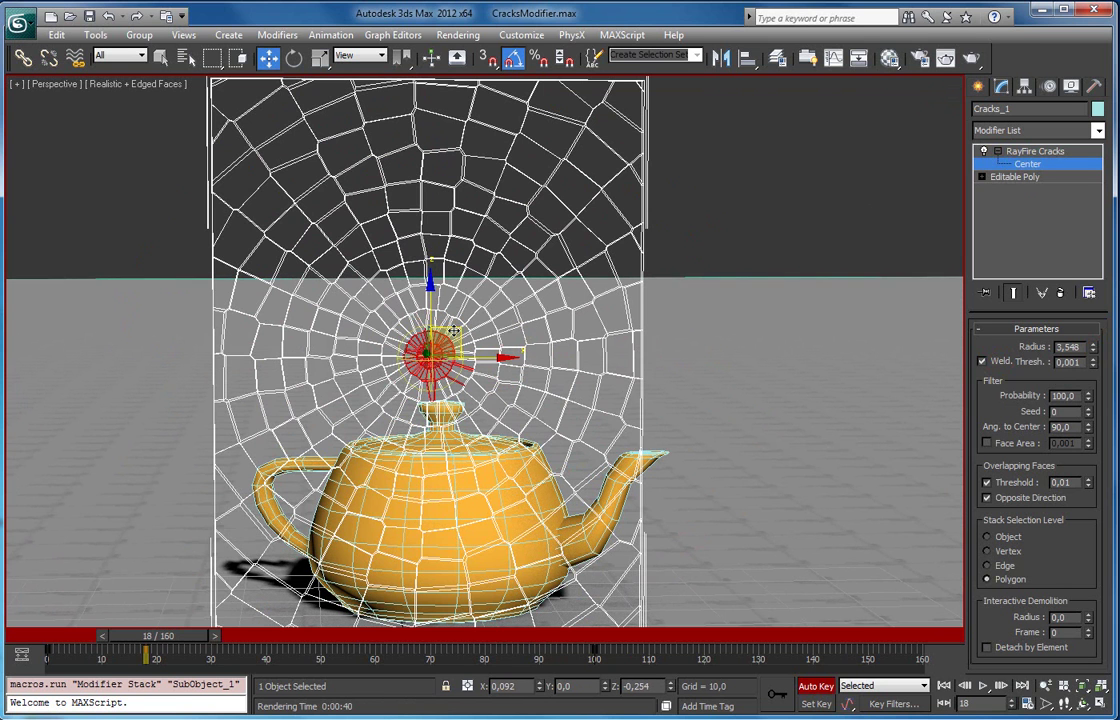
# Preview the crack growth around frames 48 and 44 and examine the selected crack faces up close around the center.
pyautogui.moveTo(36, 638); pyautogui.dragTo(308, 640)
pyautogui.keyDown('alt'); pyautogui.moveTo(440, 370); pyautogui.dragTo(376, 314, button='middle'); pyautogui.keyUp('alt')
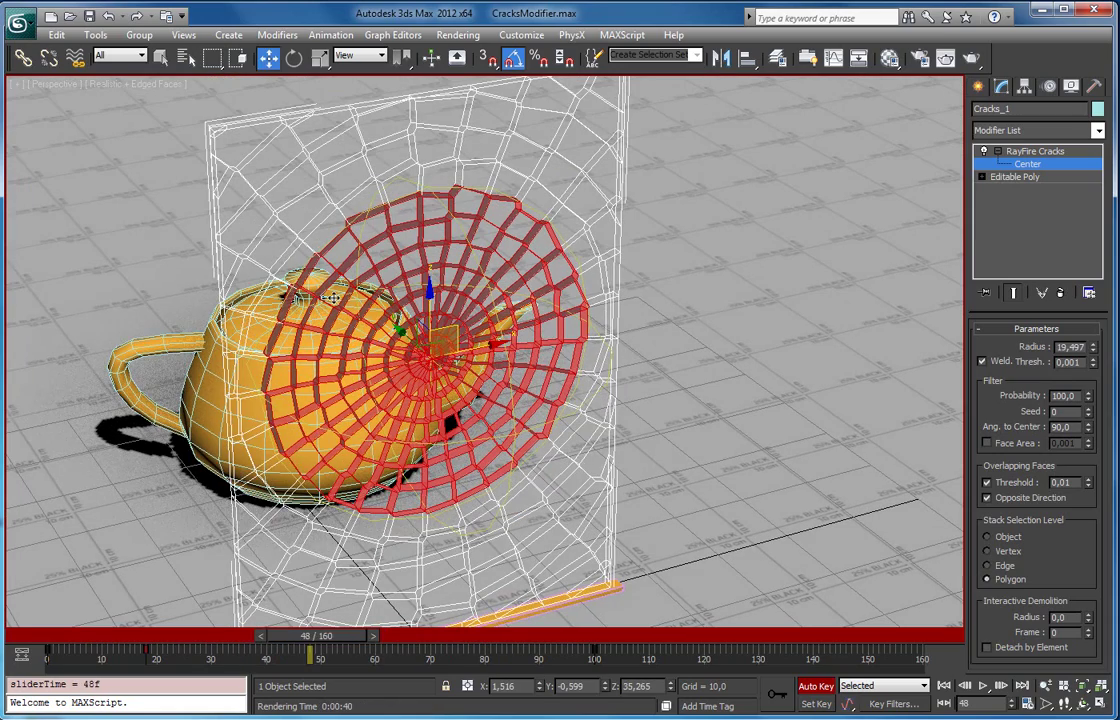
pyautogui.moveTo(330, 636); pyautogui.dragTo(288, 636)
pyautogui.press('w')
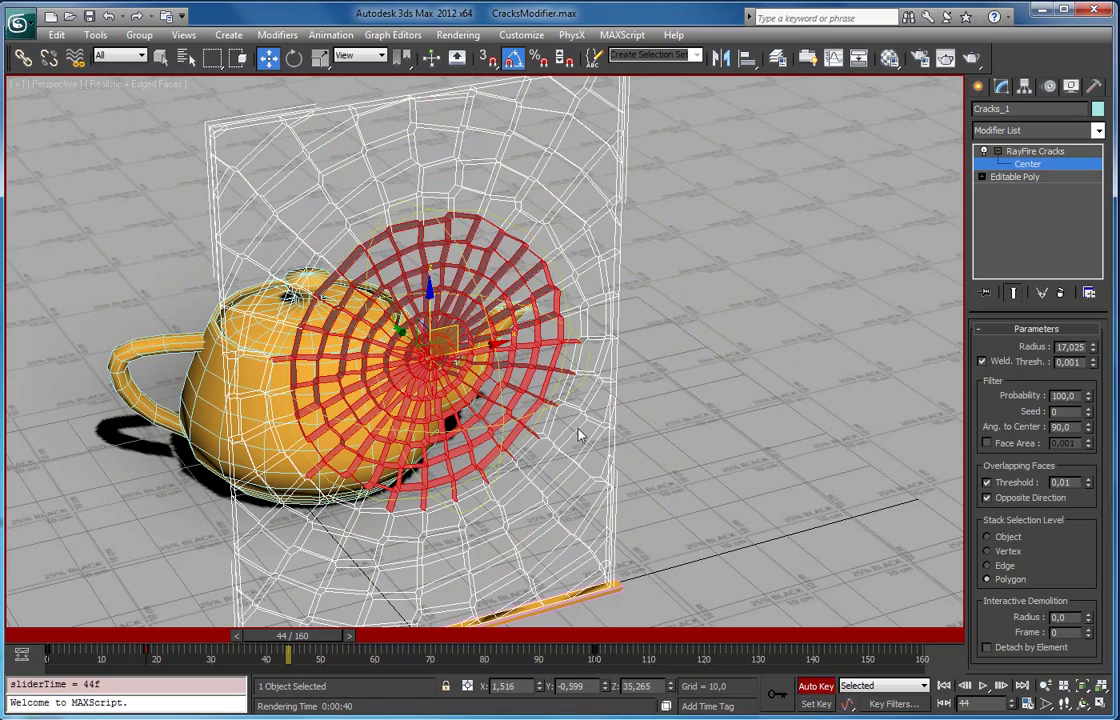
pyautogui.press('z')
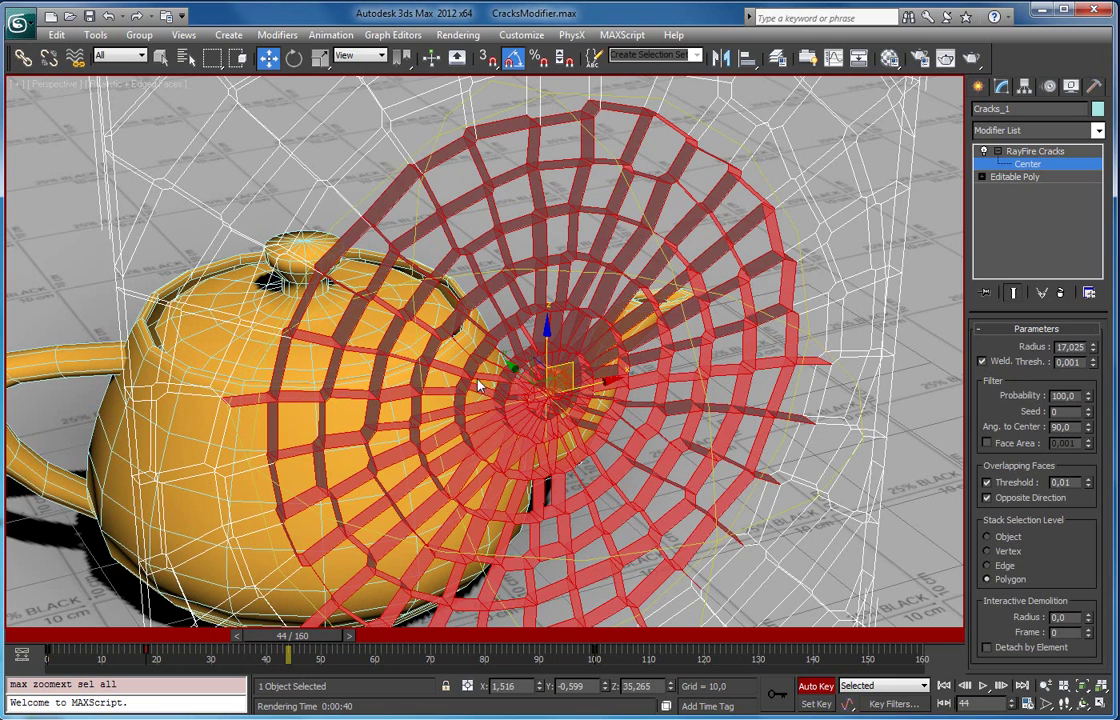
pyautogui.scroll(5, 460, 390)
pyautogui.keyDown('alt'); pyautogui.moveTo(458, 362); pyautogui.dragTo(349, 294, button='middle'); pyautogui.keyUp('alt')
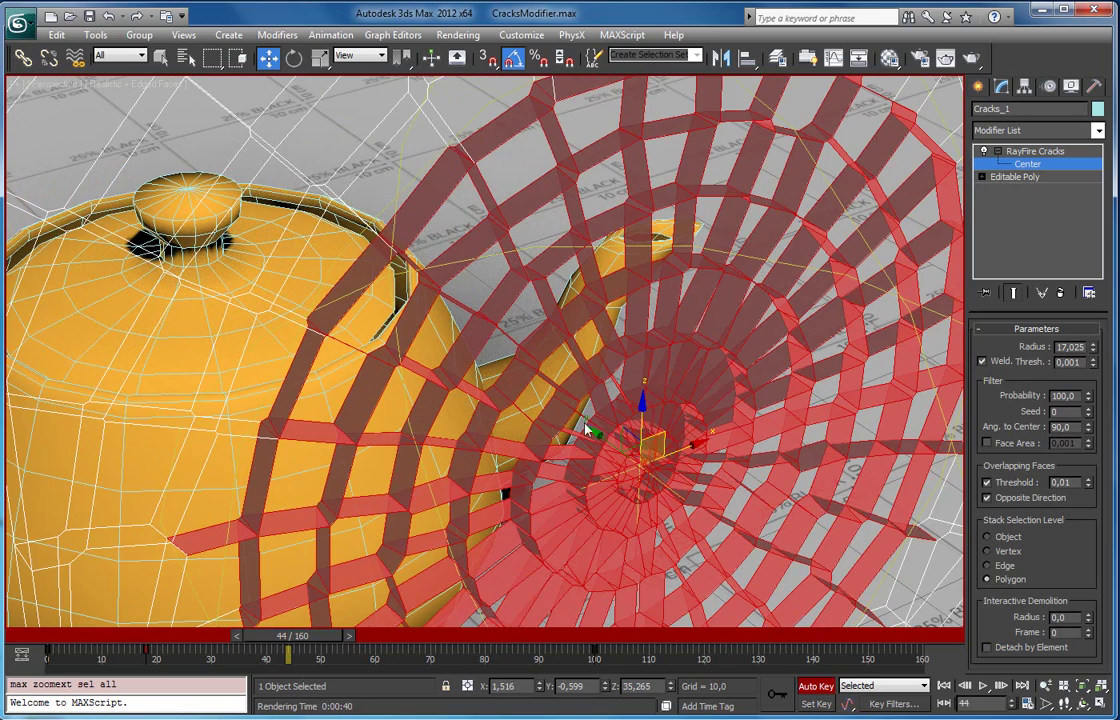
# Set the Ang. to Center filter to 86.4 at frame 44 and inspect the radial cracks from several angles.
pyautogui.moveTo(1090, 432); pyautogui.dragTo(1090, 432)
pyautogui.keyDown('alt'); pyautogui.moveTo(794, 489); pyautogui.dragTo(632, 428, button='middle'); pyautogui.keyUp('alt')
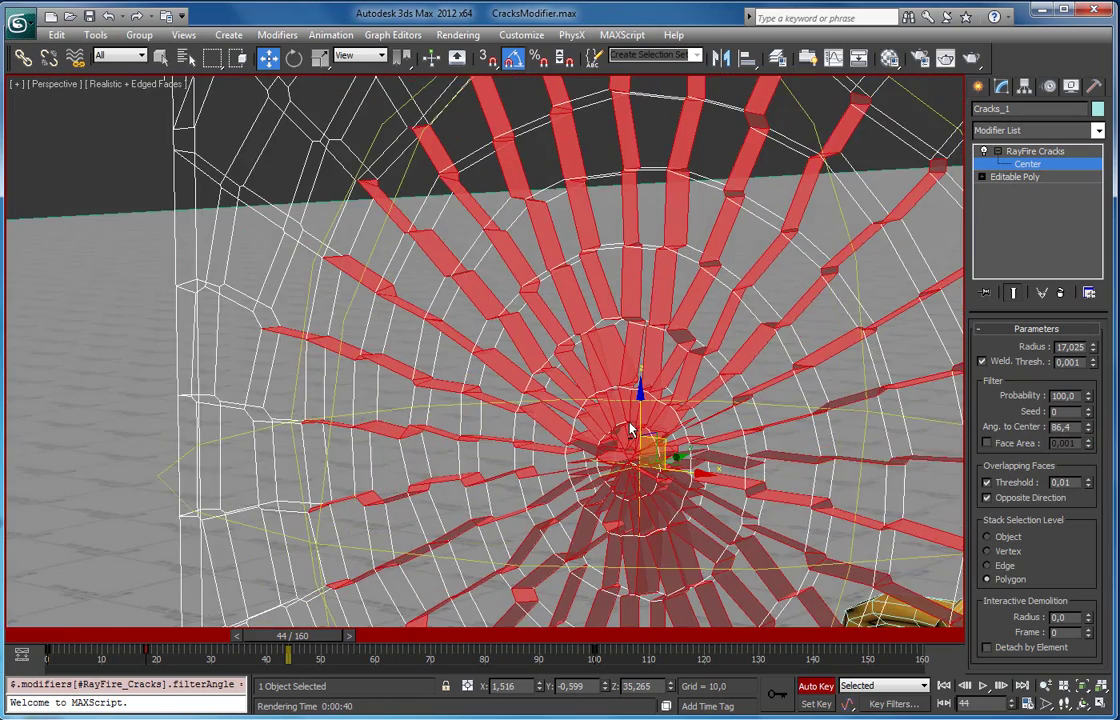
pyautogui.scroll(-5, 615, 437)
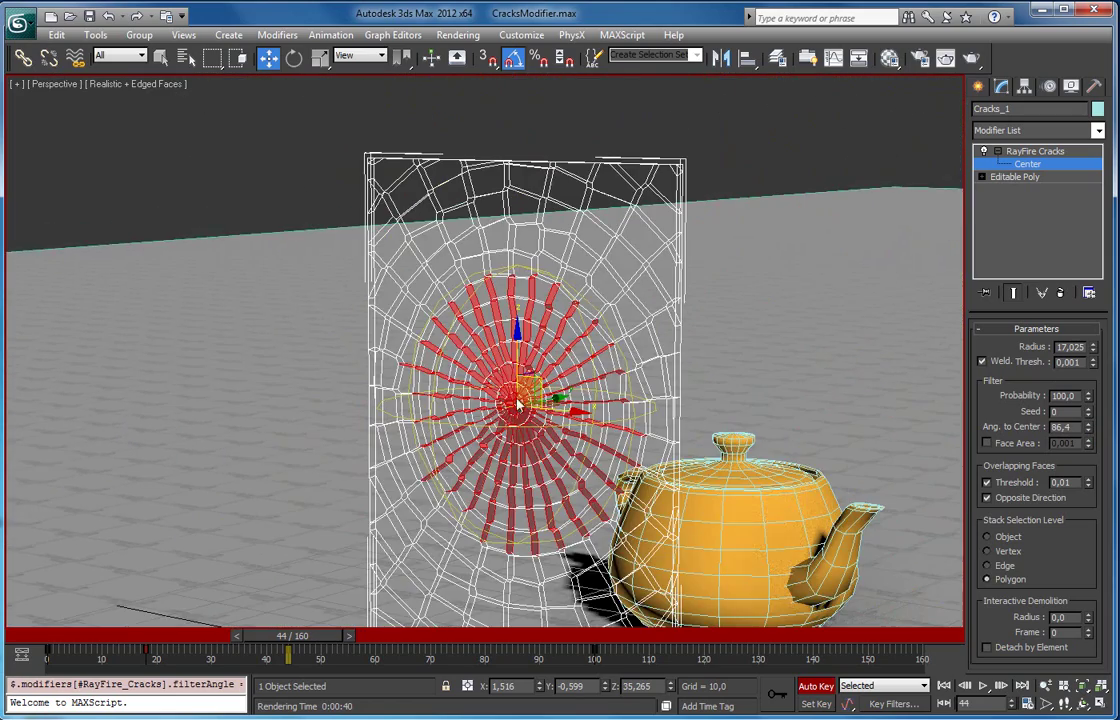
pyautogui.keyDown('alt'); pyautogui.moveTo(551, 334); pyautogui.dragTo(520, 325, button='middle'); pyautogui.keyUp('alt')
pyautogui.scroll(4, 515, 322)
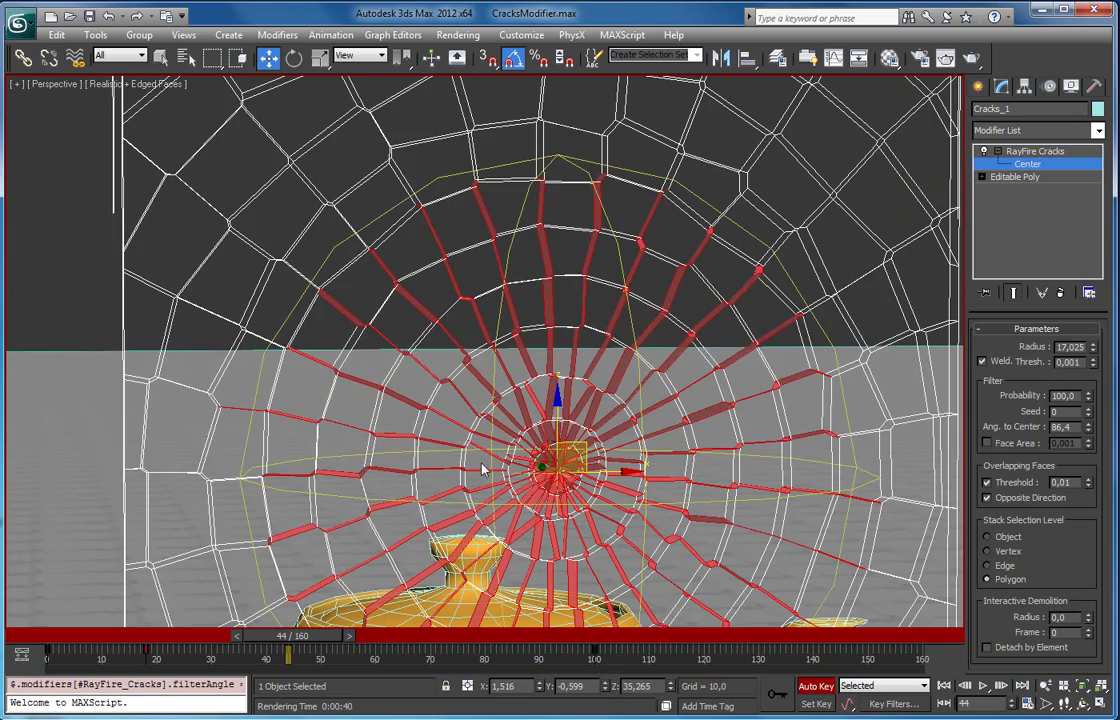
pyautogui.keyDown('alt'); pyautogui.moveTo(630, 497); pyautogui.dragTo(560, 423, button='middle'); pyautogui.keyUp('alt')
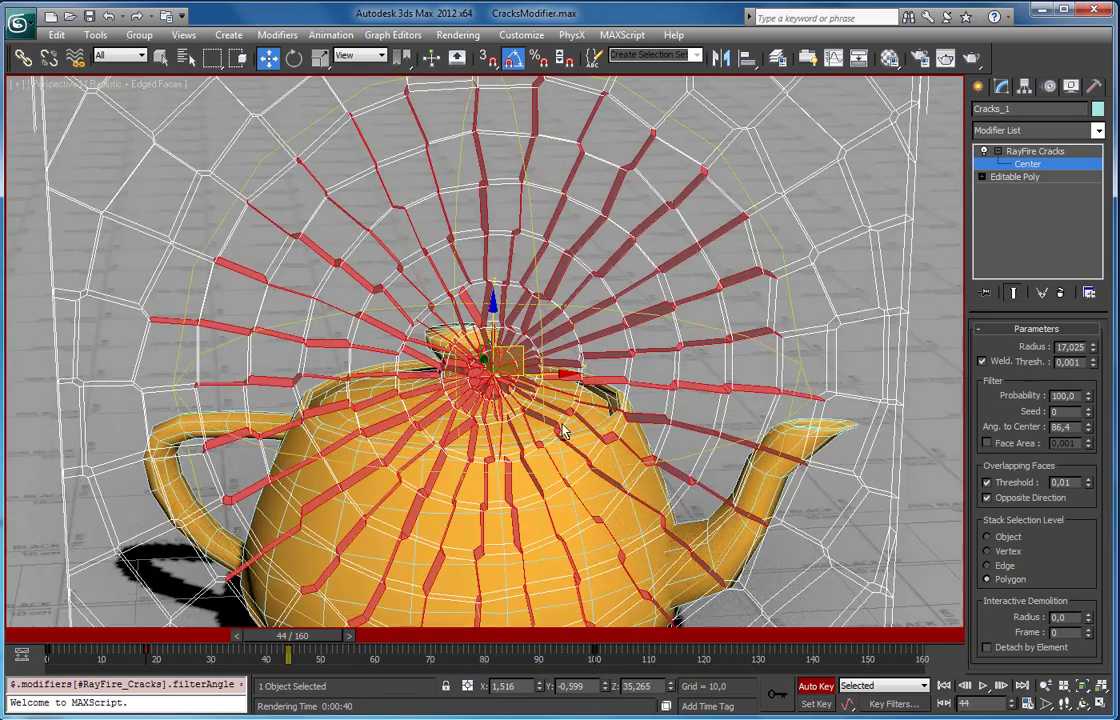
pyautogui.scroll(-5, 560, 423)
# Show the Ang. to Center animation in Track View and move its keys to about 40 at frame 0 and 54 at frame 30.
pyautogui.rightClick(1066, 427)
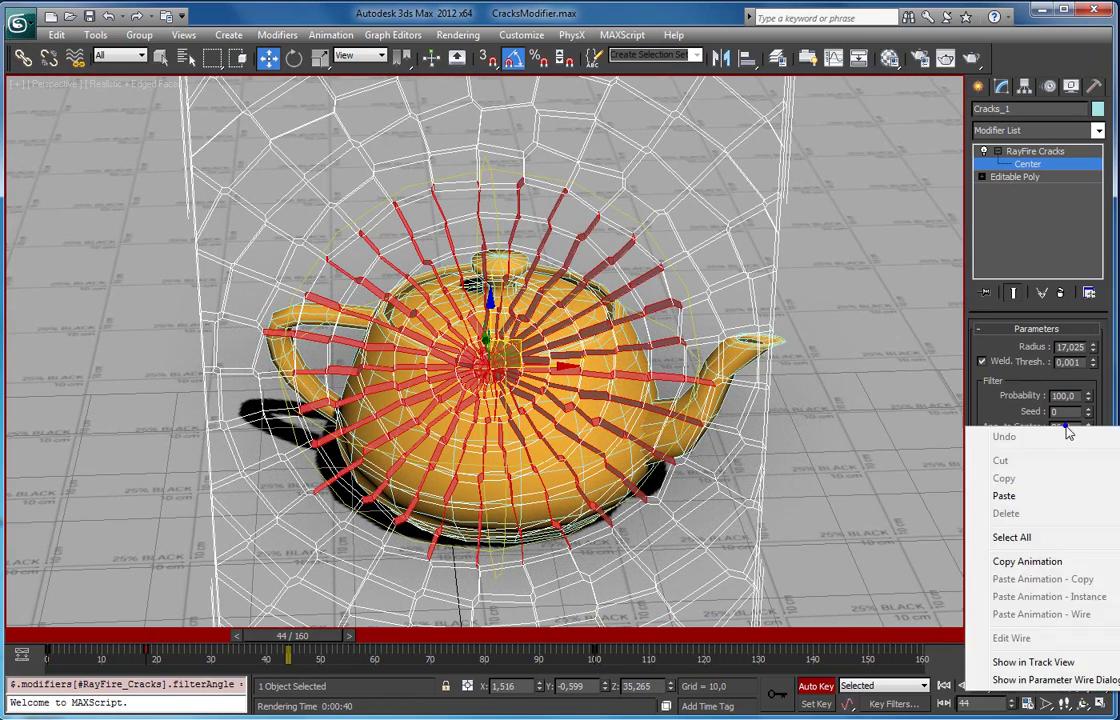
pyautogui.click(1033, 662)
pyautogui.moveTo(990, 204); pyautogui.dragTo(313, 88)
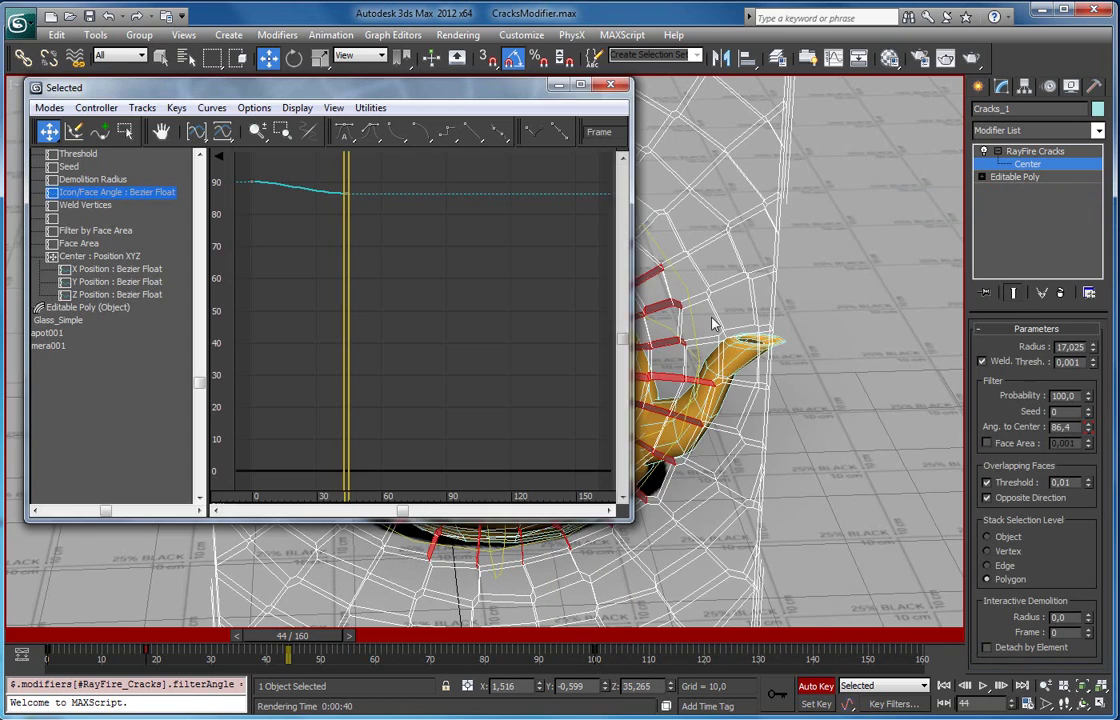
pyautogui.keyDown('alt'); pyautogui.moveTo(730, 325); pyautogui.dragTo(516, 522, button='middle'); pyautogui.keyUp('alt')
pyautogui.moveTo(275, 648); pyautogui.dragTo(97, 652)
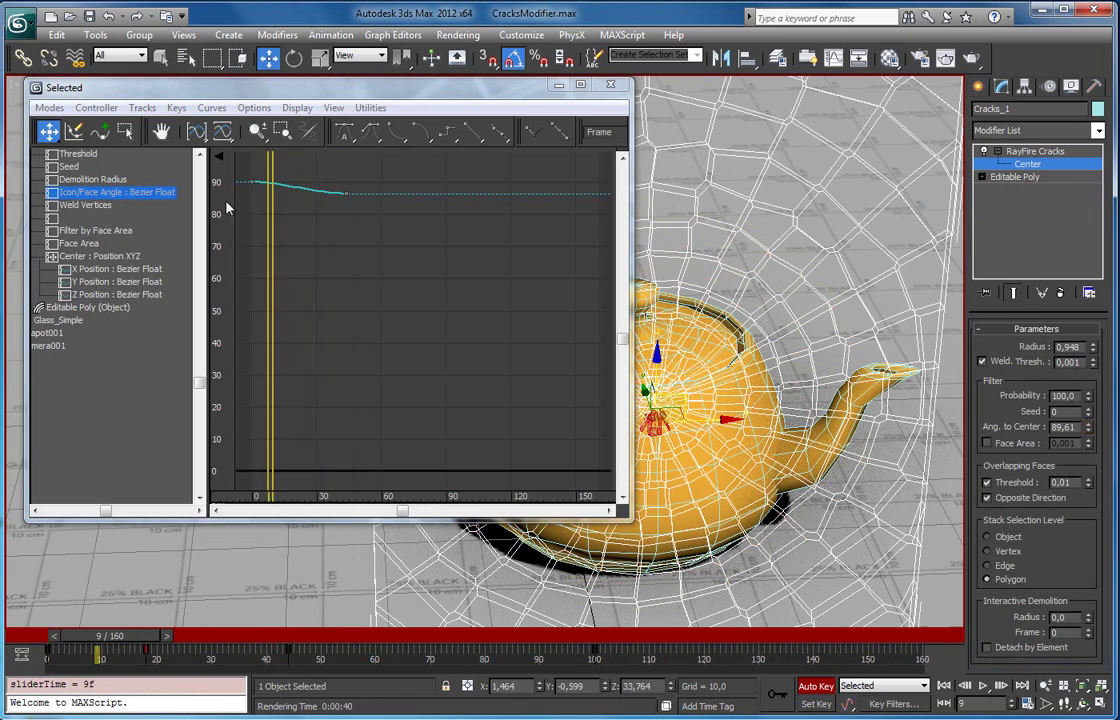
pyautogui.moveTo(253, 203); pyautogui.dragTo(321, 369)
pyautogui.moveTo(345, 193); pyautogui.dragTo(316, 298)
pyautogui.moveTo(452, 95); pyautogui.dragTo(275, 64)
# Preview the animated angle filter at frame 37 and examine the radial cracks on the panel.
pyautogui.keyDown('alt'); pyautogui.moveTo(705, 310); pyautogui.dragTo(725, 292, button='middle'); pyautogui.keyUp('alt')
pyautogui.scroll(-3, 720, 282)
pyautogui.moveTo(262, 636); pyautogui.dragTo(293, 636)
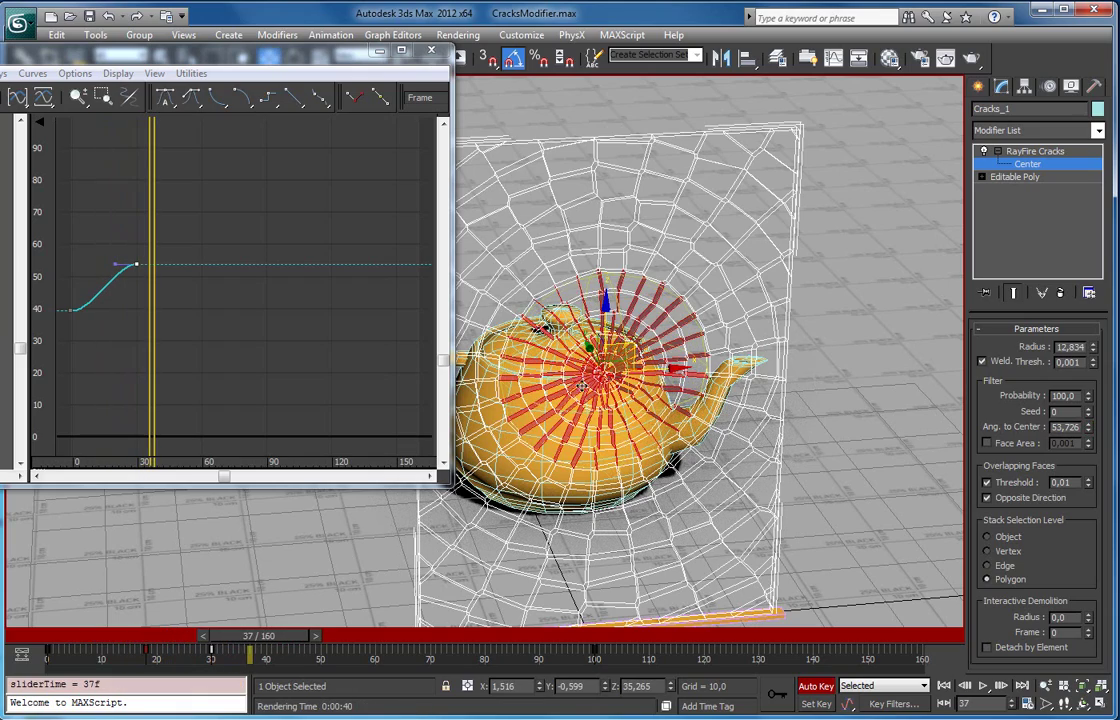
pyautogui.keyDown('alt'); pyautogui.moveTo(627, 341); pyautogui.dragTo(605, 295, button='middle'); pyautogui.keyUp('alt')
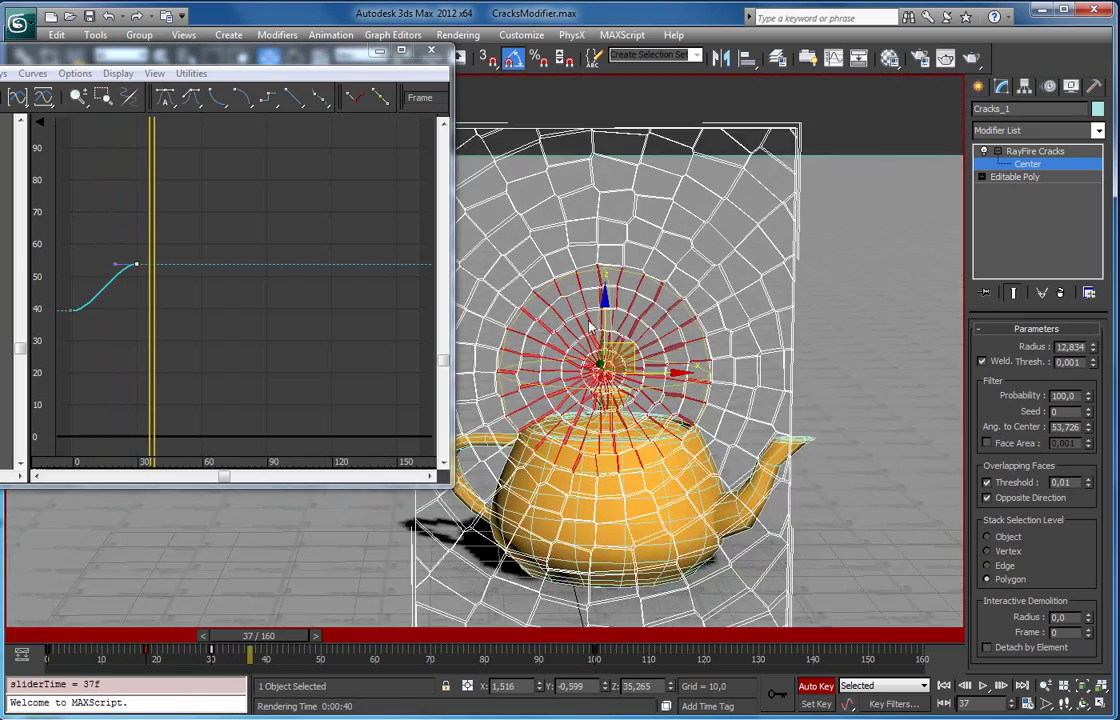
pyautogui.scroll(5, 619, 366)
pyautogui.moveTo(619, 367)
pyautogui.keyDown('alt'); pyautogui.mouseDown(button='middle')
pyautogui.moveTo(655, 385)
pyautogui.moveTo(670, 378)
pyautogui.moveTo(634, 352)
pyautogui.mouseUp(button='middle'); pyautogui.keyUp('alt')
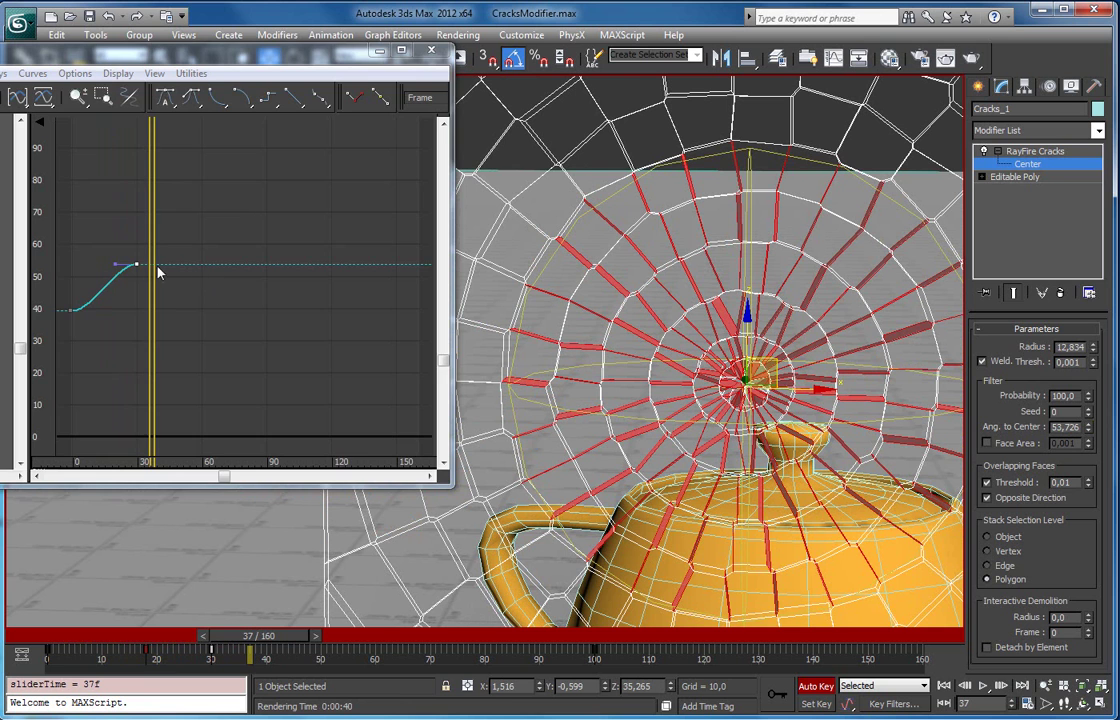
# Add keys to the angle curve near frames 54 and 84, raising the last one to about 90.
pyautogui.rightClick(205, 268)
pyautogui.click(233, 302)
pyautogui.moveTo(192, 264); pyautogui.dragTo(229, 152)
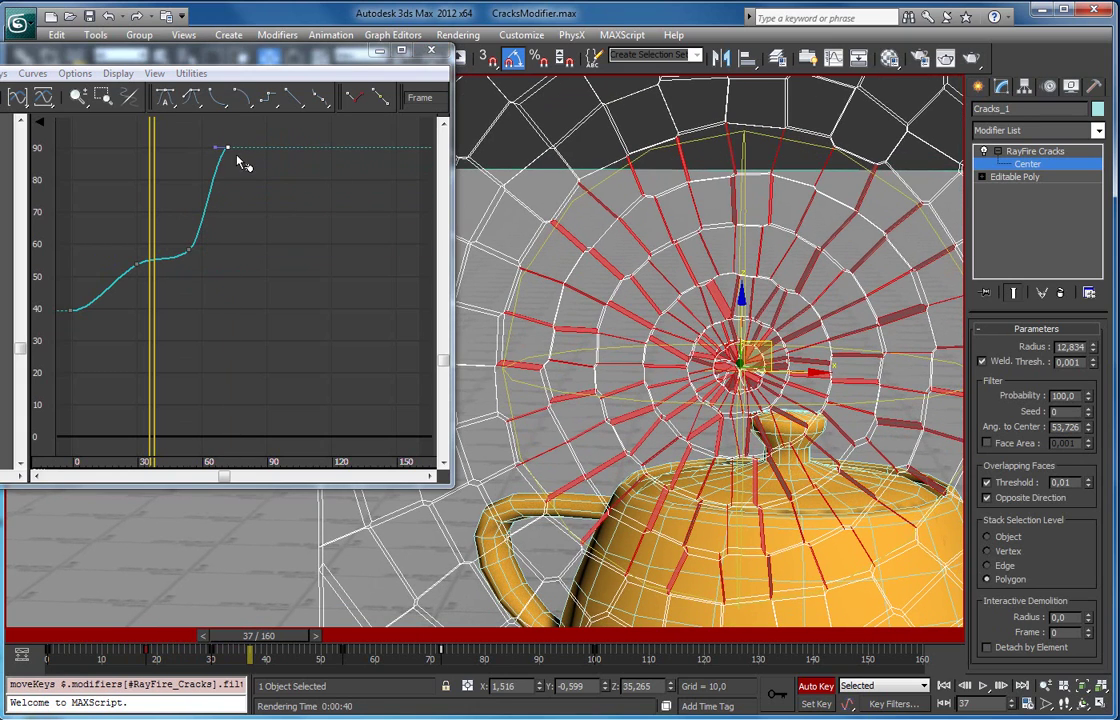
pyautogui.moveTo(229, 147); pyautogui.dragTo(255, 153)
# Turn off Auto Key and close the Track View curve editor.
pyautogui.press('n')
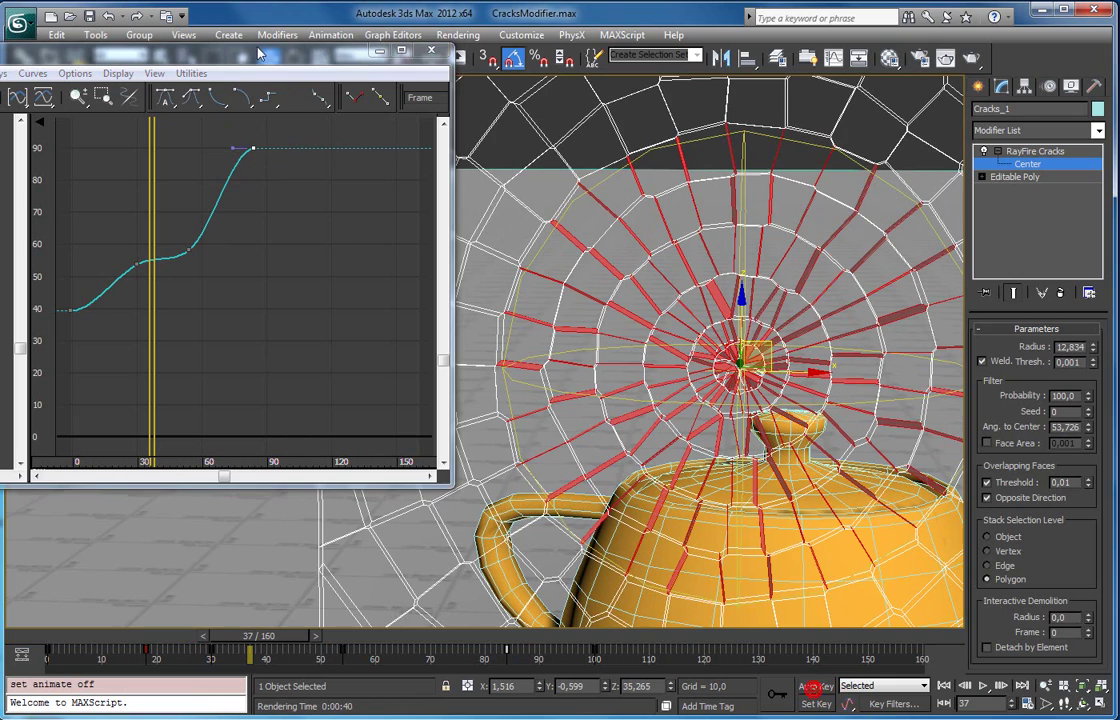
pyautogui.moveTo(218, 49); pyautogui.dragTo(191, 54)
pyautogui.scroll(-5, 660, 518)
pyautogui.click(404, 55)
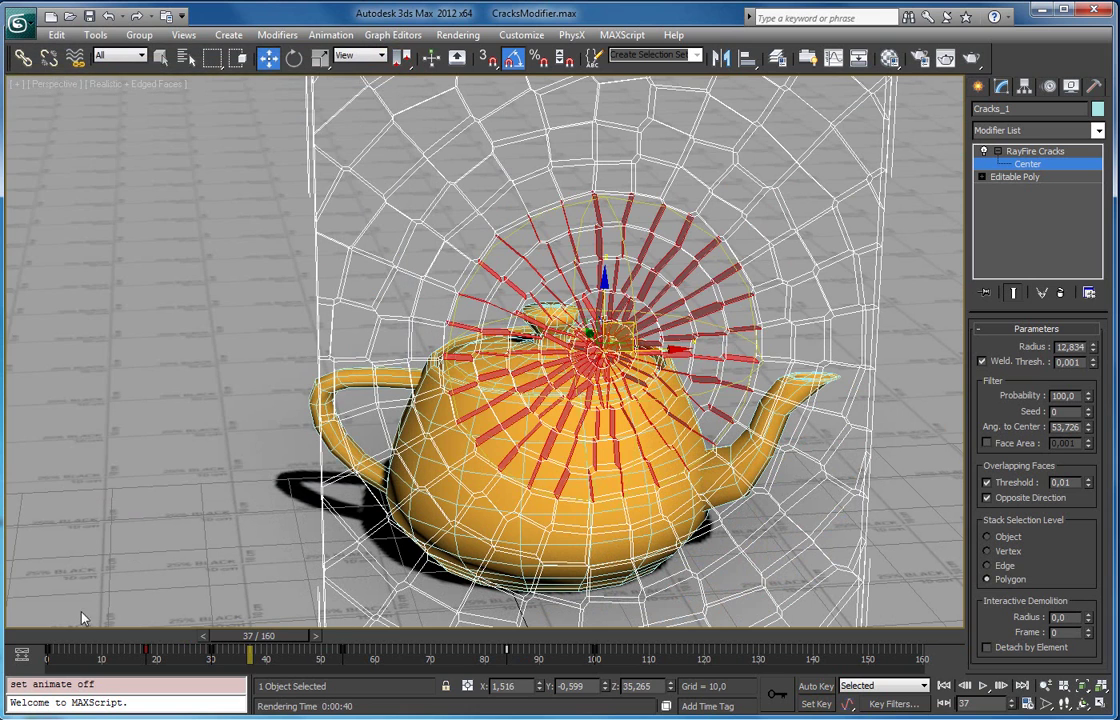
# Scrub the crack animation through frames 86, 91 and 76, setting Ang. to Center to 90 at frame 91.
pyautogui.moveTo(59, 643); pyautogui.dragTo(510, 657)
pyautogui.scroll(-3, 570, 428)
pyautogui.moveTo(570, 428)
pyautogui.mouseDown(button='middle')
pyautogui.moveTo(485, 398)
pyautogui.moveTo(560, 420)
pyautogui.mouseUp(button='middle')
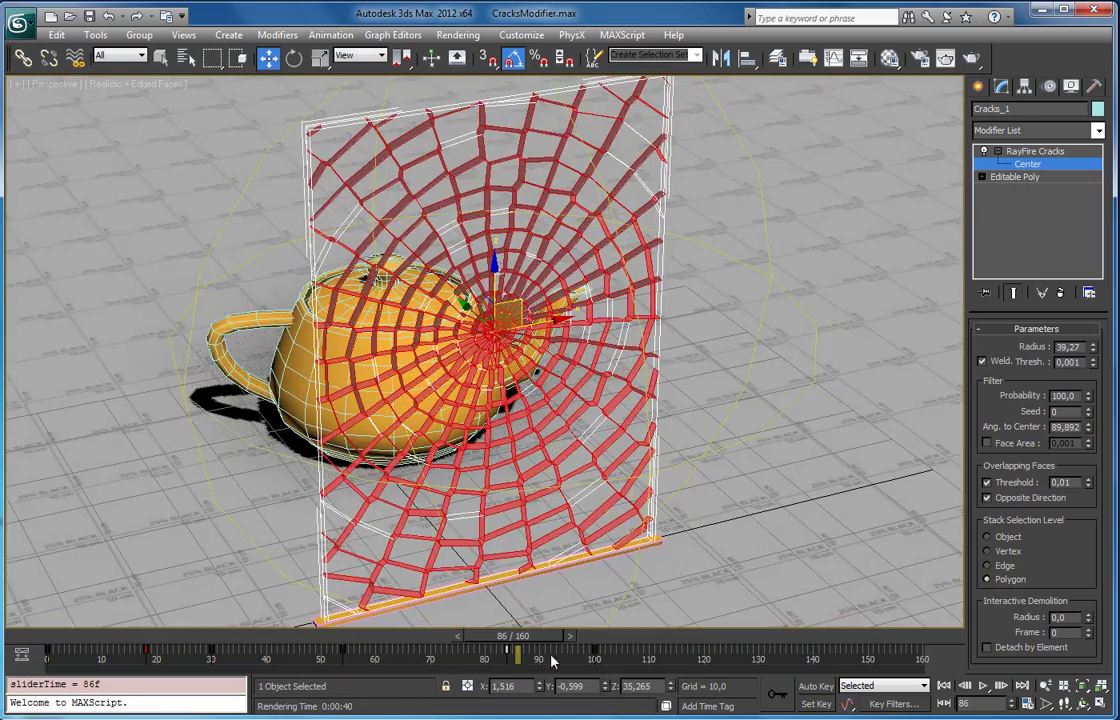
pyautogui.moveTo(530, 640)
pyautogui.mouseDown()
pyautogui.moveTo(560, 655)
pyautogui.moveTo(420, 655)
pyautogui.moveTo(565, 655)
pyautogui.moveTo(405, 655)
pyautogui.moveTo(543, 655)
pyautogui.mouseUp()
pyautogui.press('w')
pyautogui.moveTo(1089, 427); pyautogui.dragTo(1090, 419)
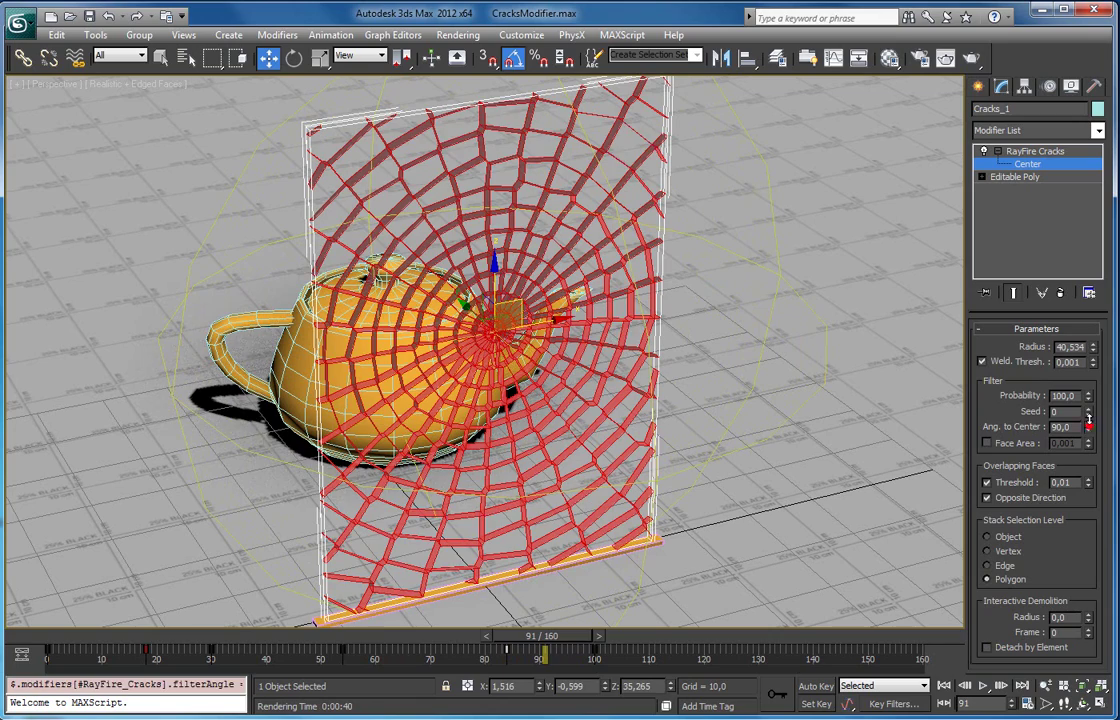
pyautogui.moveTo(593, 615); pyautogui.dragTo(481, 615)
pyautogui.press('w')
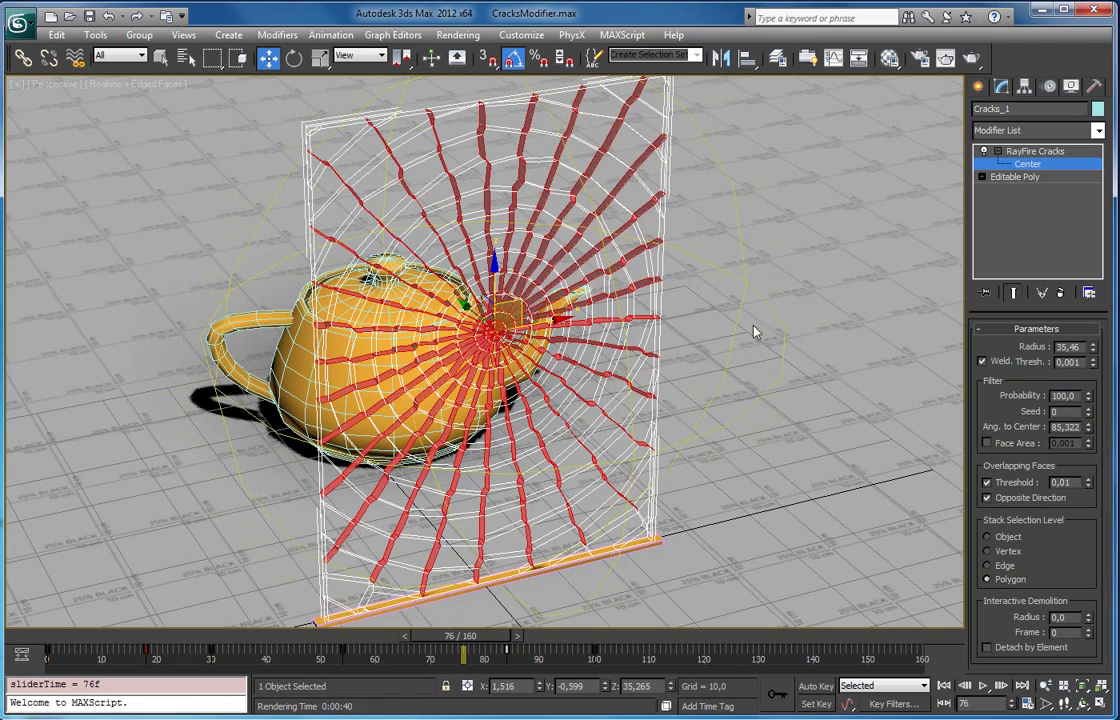
pyautogui.keyDown('alt'); pyautogui.moveTo(672, 393); pyautogui.dragTo(605, 396, button='middle'); pyautogui.keyUp('alt')
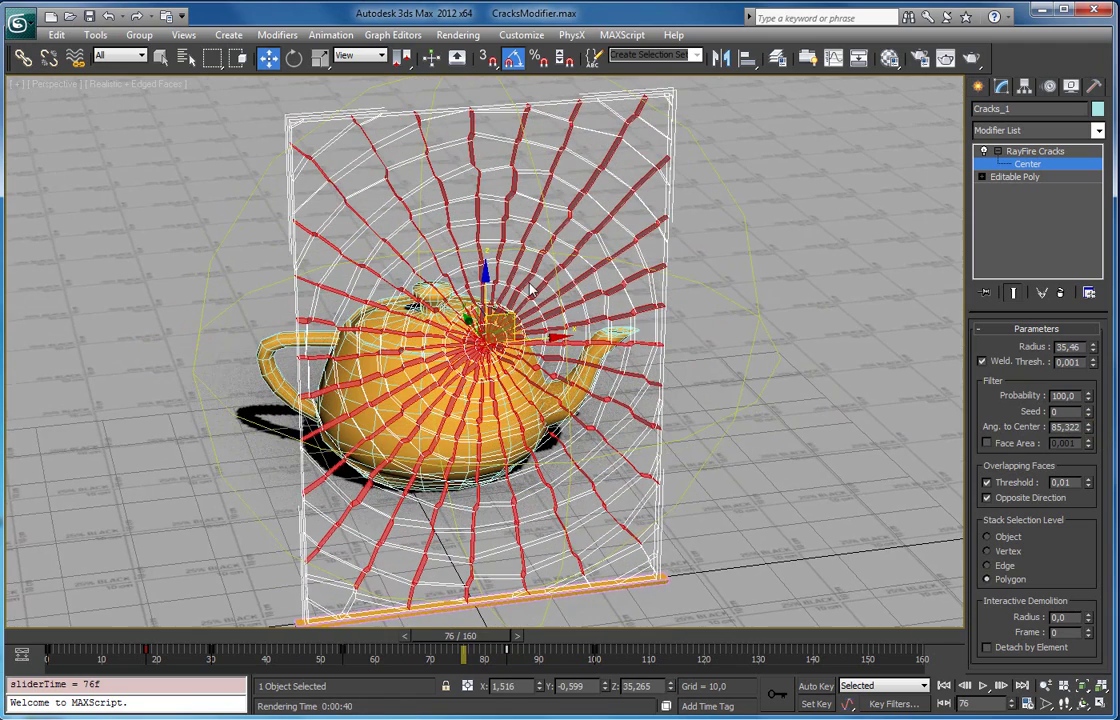
# Create a thin upright box about 47 wide and 0.6 long over the existing panel's footprint.
pyautogui.click(585, 308)
pyautogui.click(980, 88)
pyautogui.click(998, 192)
pyautogui.moveTo(537, 414); pyautogui.dragTo(526, 354, button='middle')
pyautogui.moveTo(290, 560); pyautogui.dragTo(650, 517)
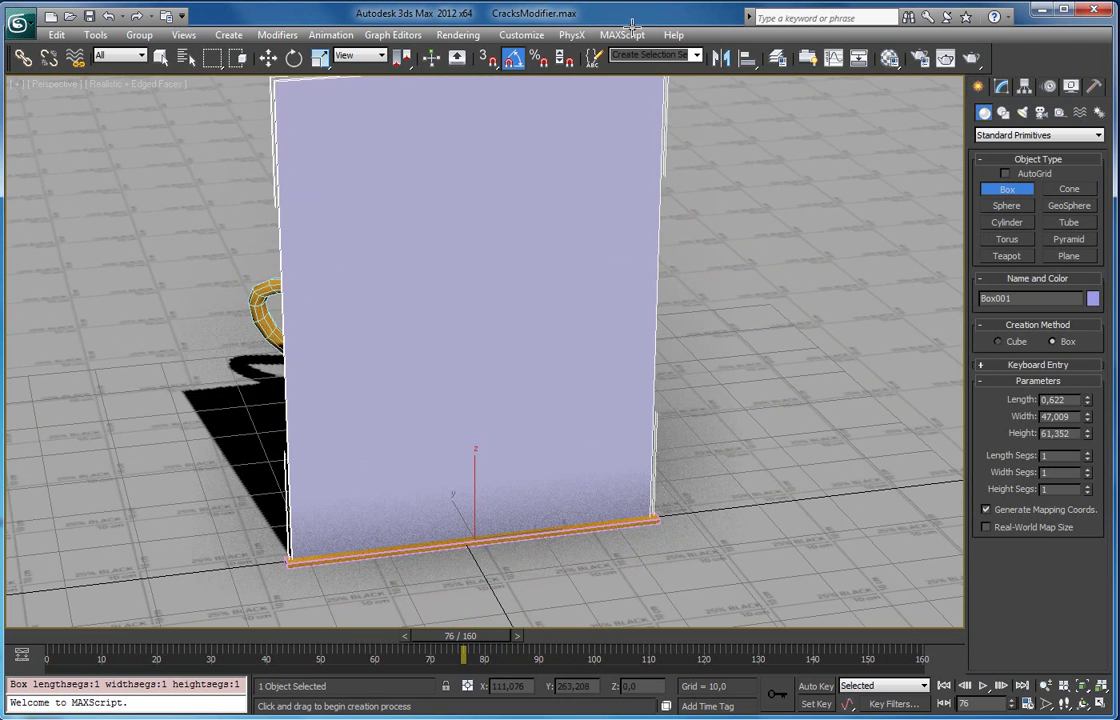
pyautogui.click(636, 66)
# Create a small geosphere on the box's front face near its upper-left corner using AutoGrid.
pyautogui.click(1069, 206)
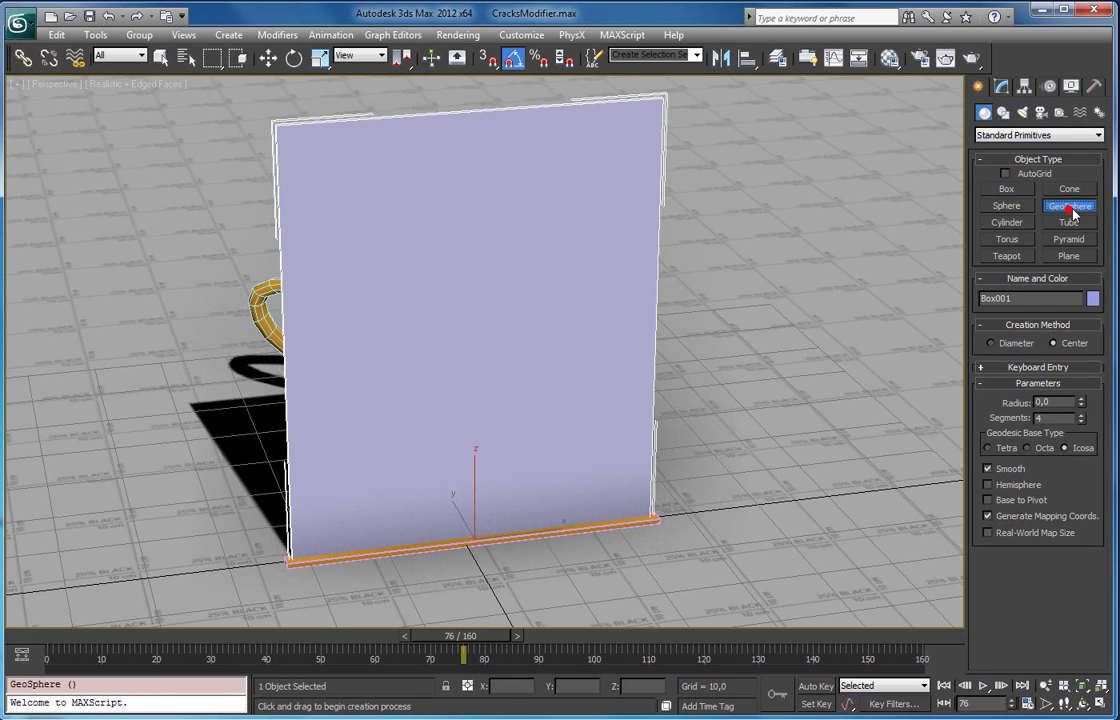
pyautogui.click(1005, 174)
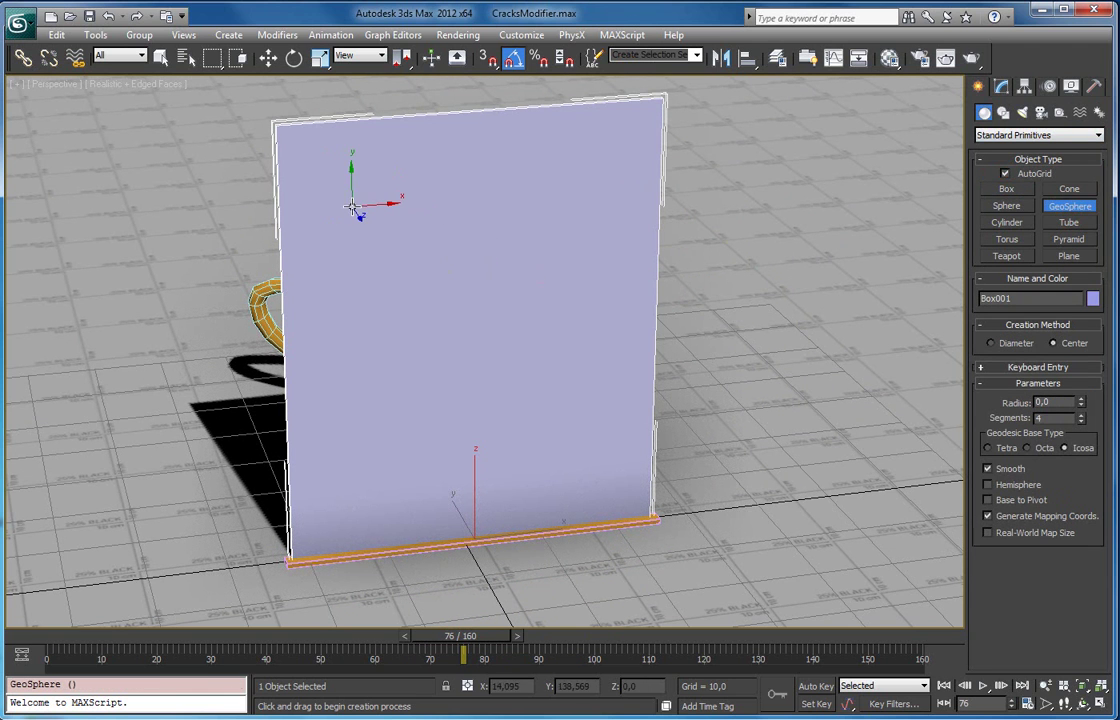
pyautogui.moveTo(351, 206); pyautogui.dragTo(378, 212)
pyautogui.hotkey('alt', 'x')
pyautogui.moveTo(376, 234); pyautogui.dragTo(417, 324, button='middle')
# Flatten the geosphere to about 14 % of its thickness and enlarge it uniformly.
pyautogui.press('r')
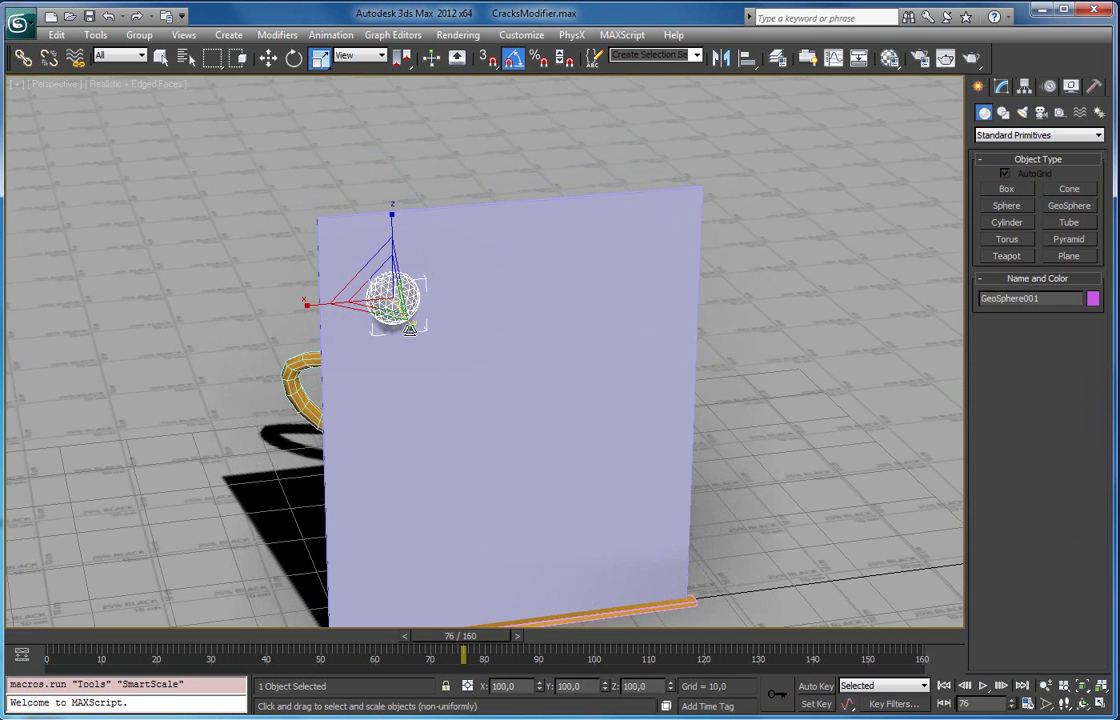
pyautogui.moveTo(409, 328); pyautogui.dragTo(363, 242)
pyautogui.press('r')
pyautogui.press('F3')
pyautogui.press('z')
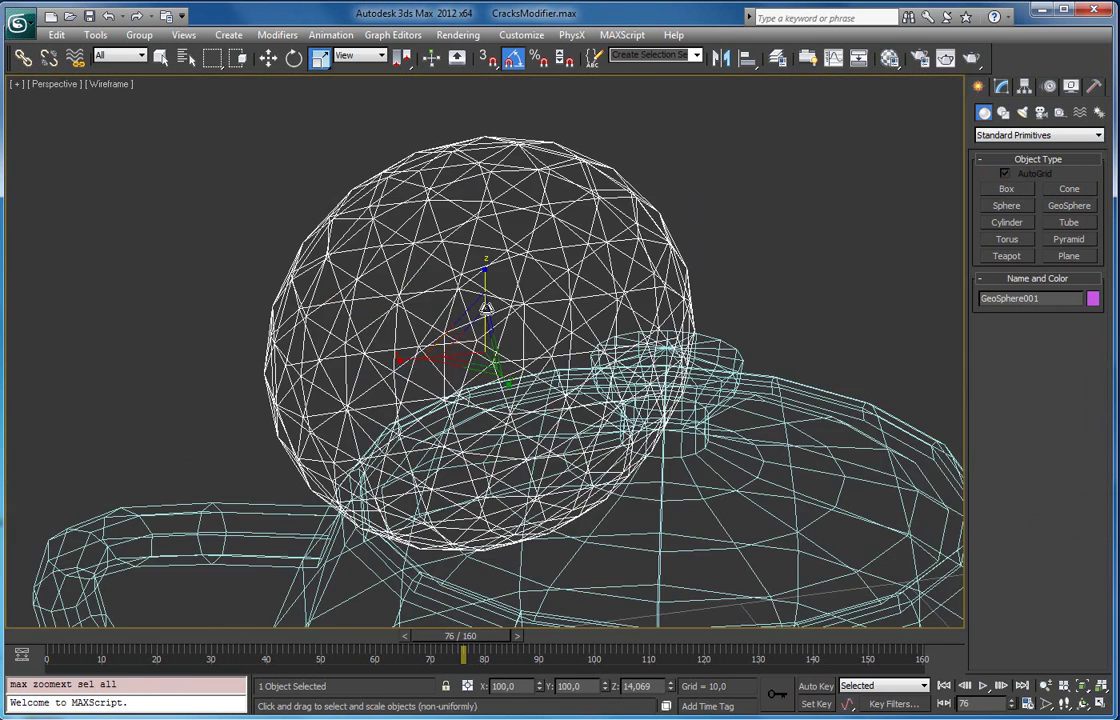
pyautogui.moveTo(476, 346); pyautogui.dragTo(512, 285)
pyautogui.scroll(-6, 480, 344)
pyautogui.press('F3')
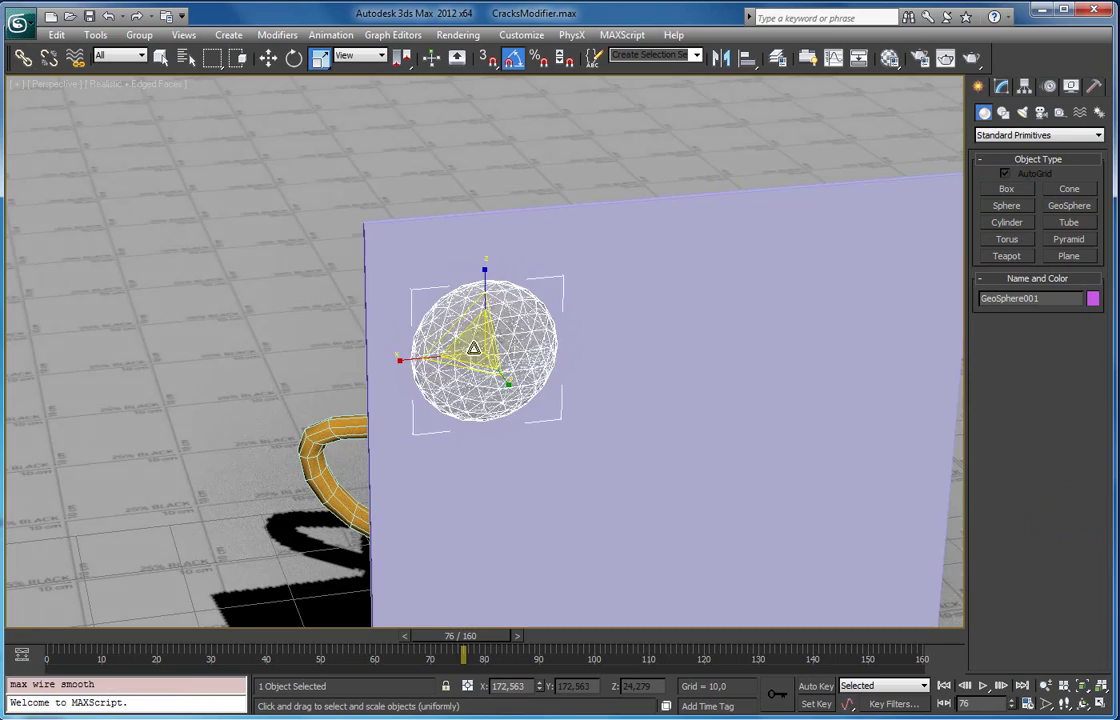
# Clone the flattened geosphere as a smaller concentric copy and duplicate the pair near the box's opposite lower corner.
pyautogui.moveTo(479, 346)
pyautogui.mouseDown()
pyautogui.moveTo(486, 318)
pyautogui.moveTo(463, 427)
pyautogui.mouseUp()
pyautogui.click(556, 436)
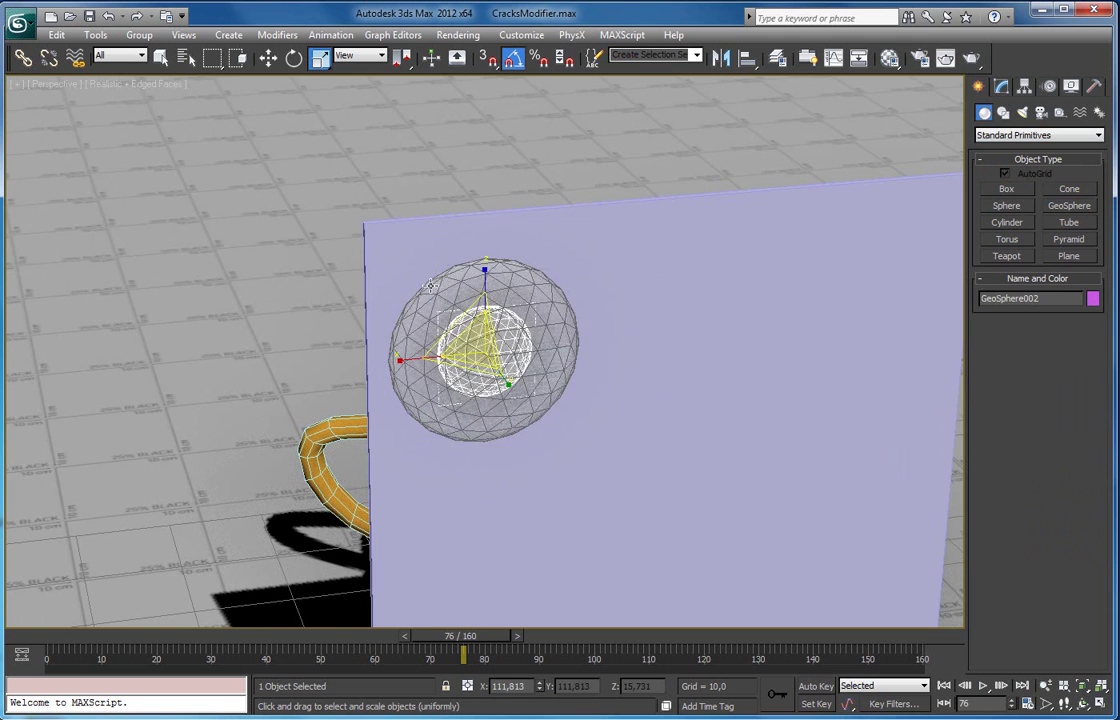
pyautogui.keyDown('ctrl'); pyautogui.click(430, 284); pyautogui.keyUp('ctrl')
pyautogui.scroll(-6, 494, 408)
pyautogui.press('w')
pyautogui.keyDown('alt'); pyautogui.moveTo(552, 427); pyautogui.dragTo(445, 345, button='middle'); pyautogui.keyUp('alt')
pyautogui.moveTo(434, 285)
pyautogui.keyDown('shift'); pyautogui.mouseDown()
pyautogui.moveTo(525, 394)
pyautogui.moveTo(547, 440)
pyautogui.moveTo(503, 427)
pyautogui.moveTo(505, 399)
pyautogui.moveTo(535, 414)
pyautogui.moveTo(527, 406)
pyautogui.mouseUp(); pyautogui.keyUp('shift')
pyautogui.click(558, 437)
# Scale up the copied pair of geospheres and adjust its position near the box's lower corner.
pyautogui.press('r')
pyautogui.press('w')
pyautogui.keyDown('ctrl'); pyautogui.click(418, 307); pyautogui.keyUp('ctrl')
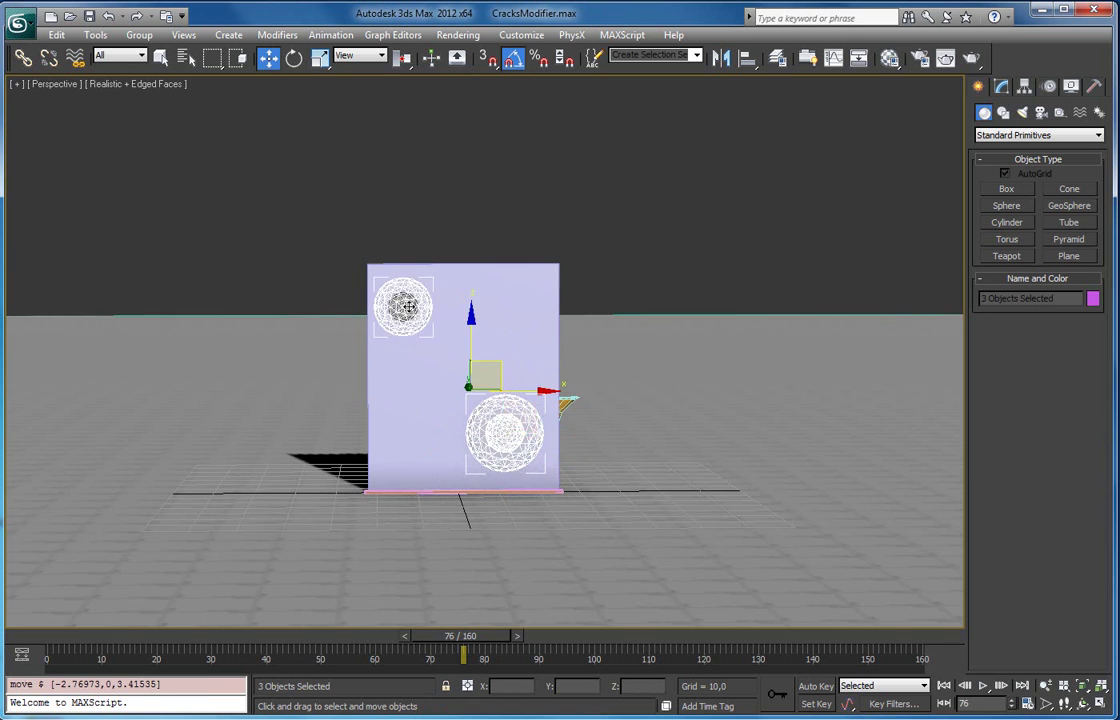
# Select the box, open the RayFire floater and add the box to the Dynamic / Impact Objects.
pyautogui.click(485, 268)
pyautogui.click(1040, 135)
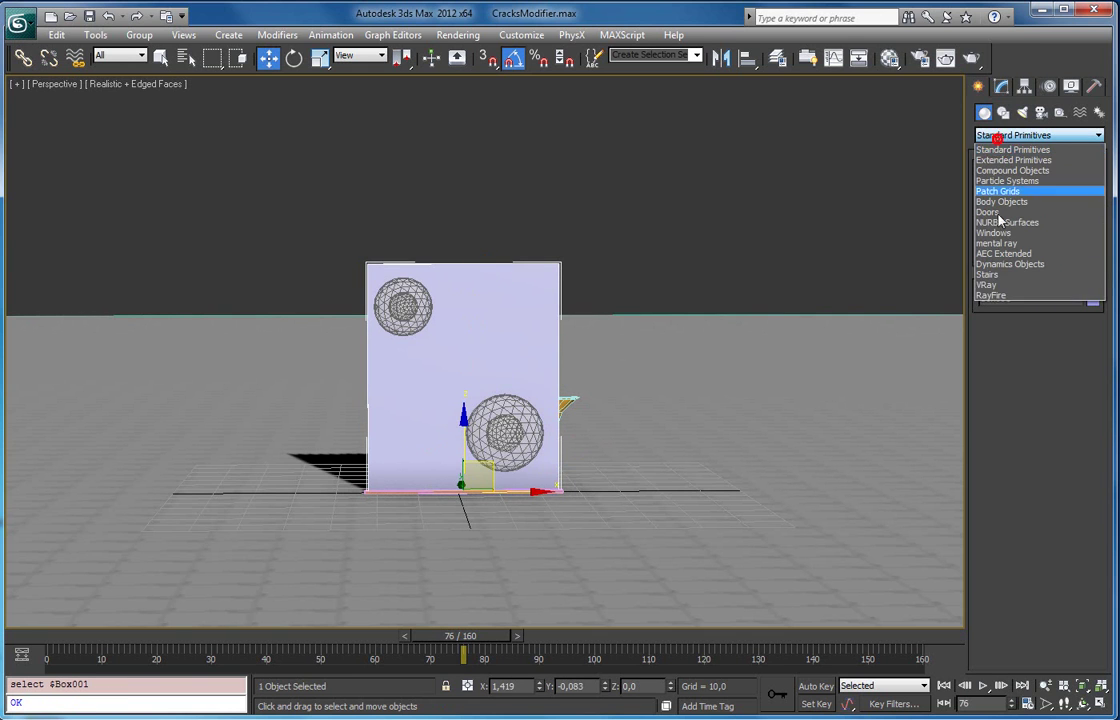
pyautogui.click(990, 300)
pyautogui.click(1007, 188)
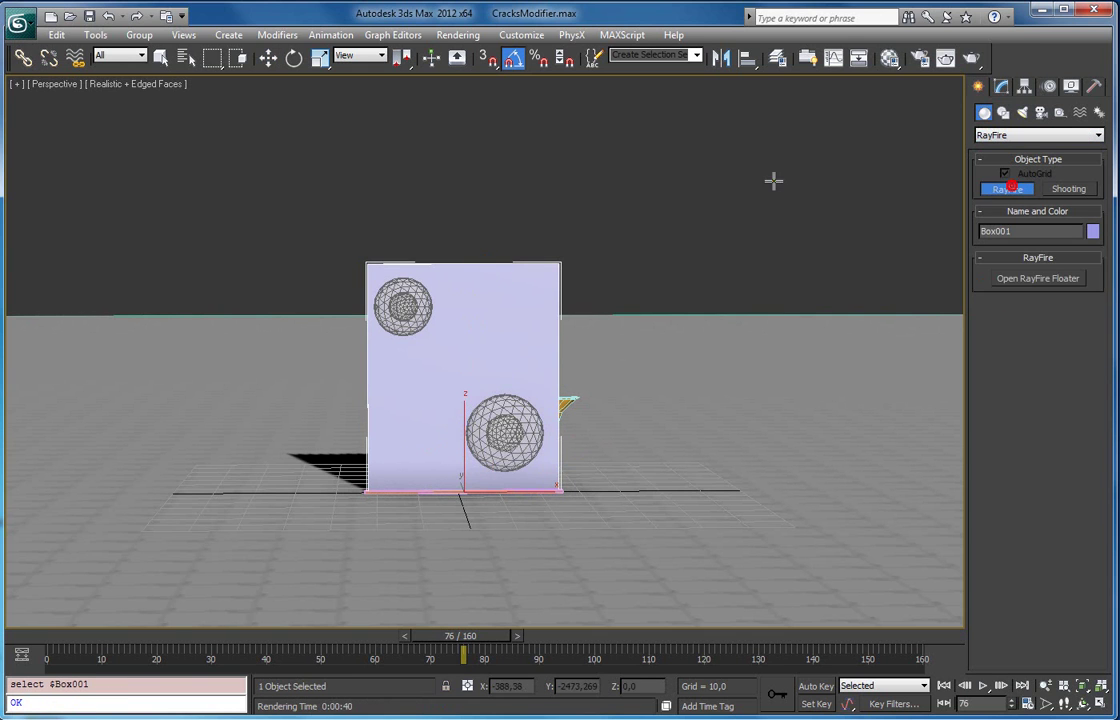
pyautogui.click(772, 180)
pyautogui.click(538, 278)
pyautogui.click(10, 160)
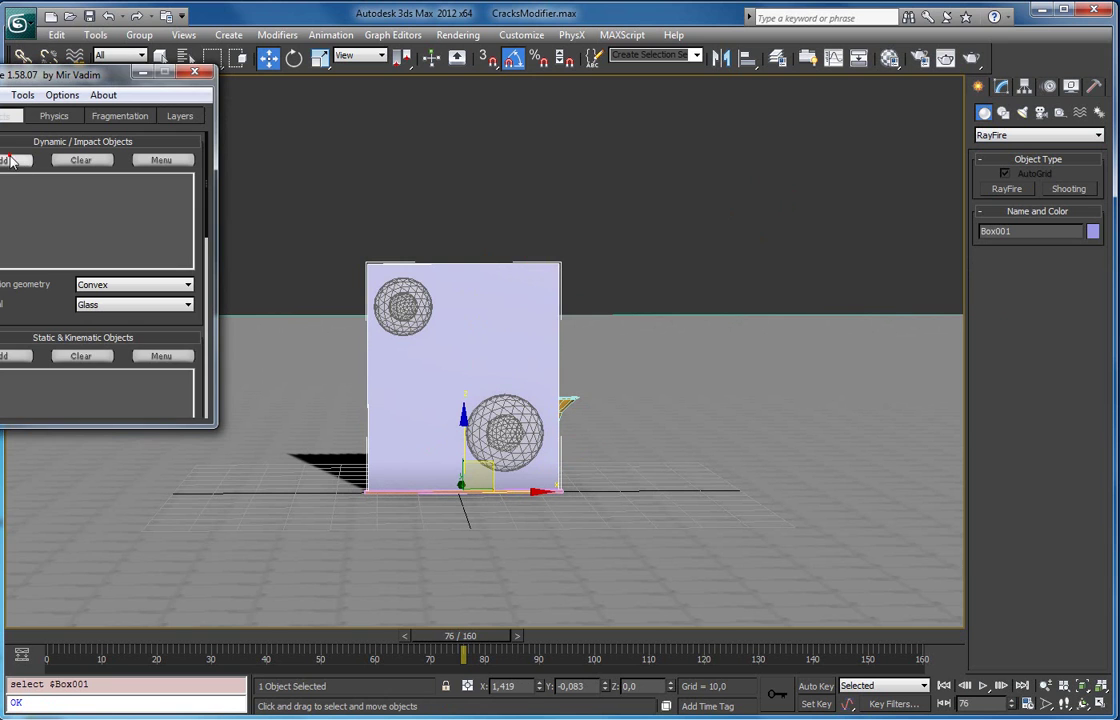
# Set the fragmentation type to Voronoi - Sel Particles\Geometry.
pyautogui.click(115, 116)
pyautogui.click(110, 173)
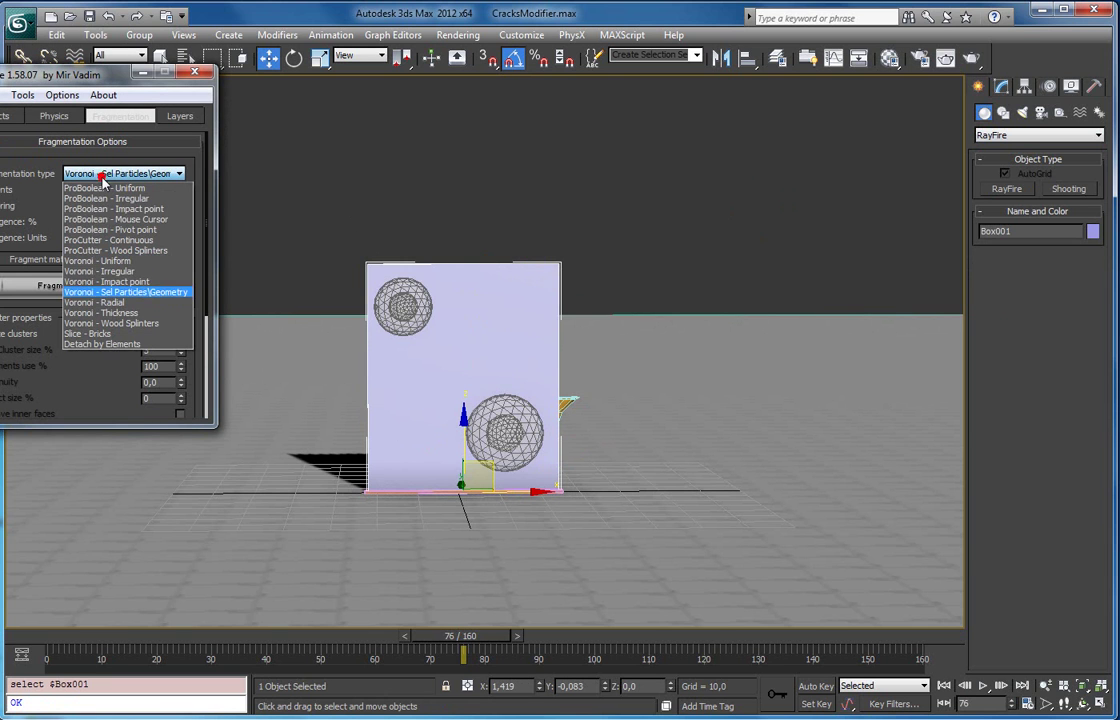
pyautogui.click(157, 293)
# Select all four geospheres on the box, including the inner ones, and leave the box out of the selection.
pyautogui.click(548, 185)
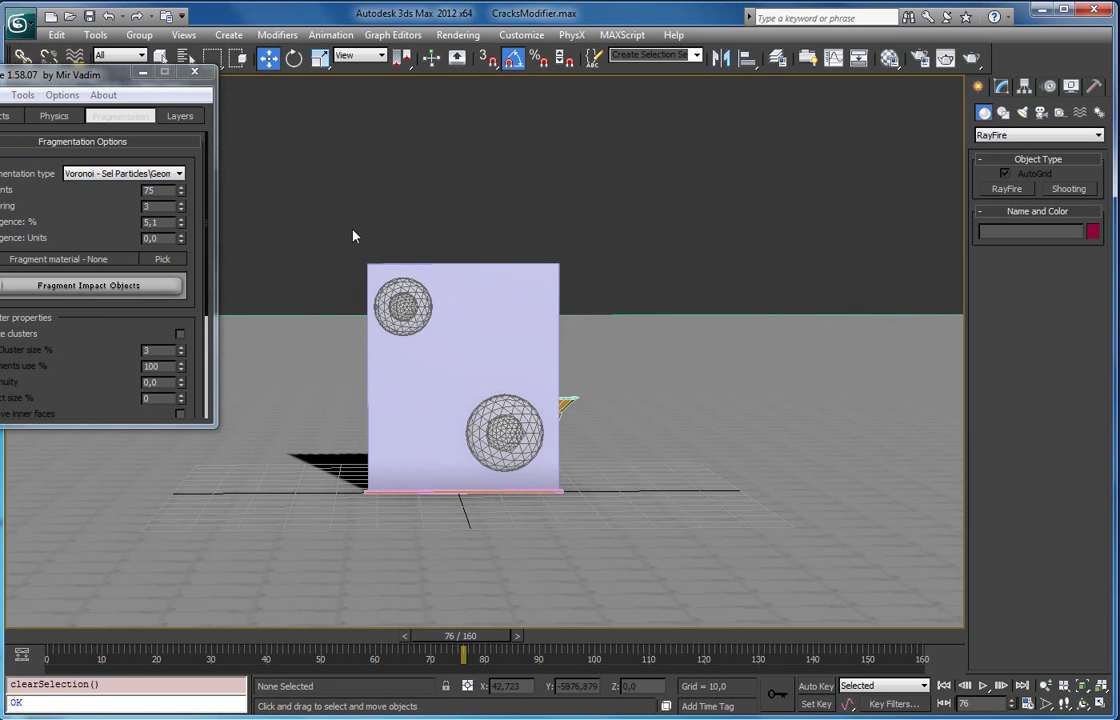
pyautogui.moveTo(353, 233); pyautogui.dragTo(410, 302)
pyautogui.keyDown('ctrl'); pyautogui.click(514, 432); pyautogui.keyUp('ctrl')
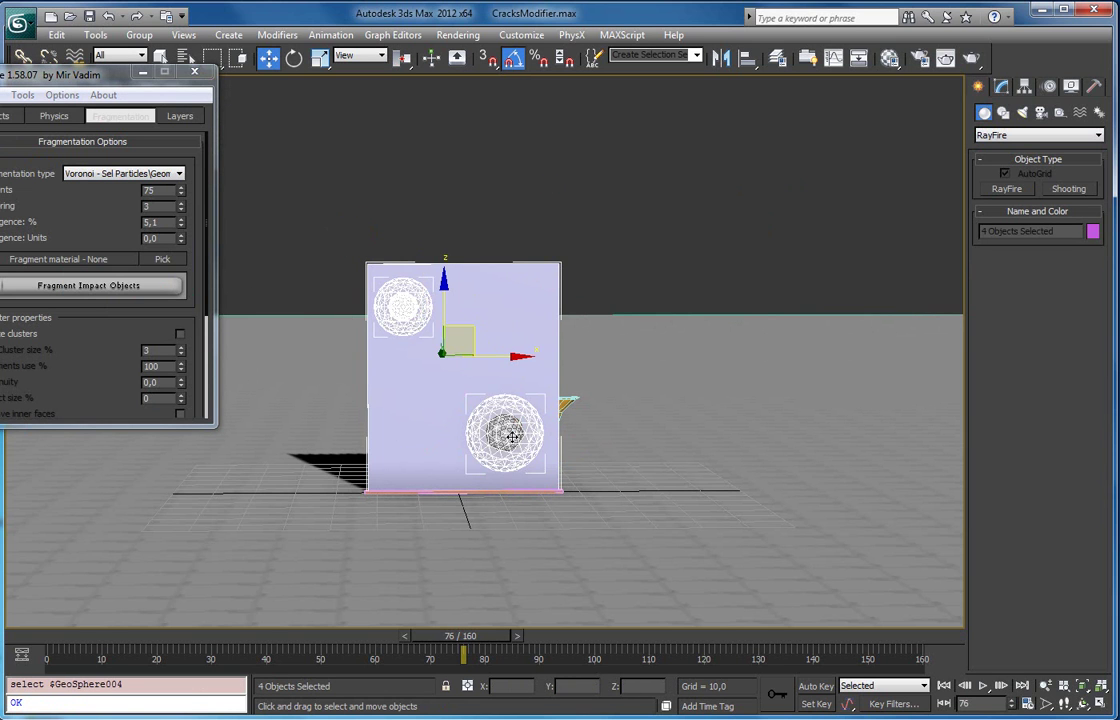
pyautogui.press('q')
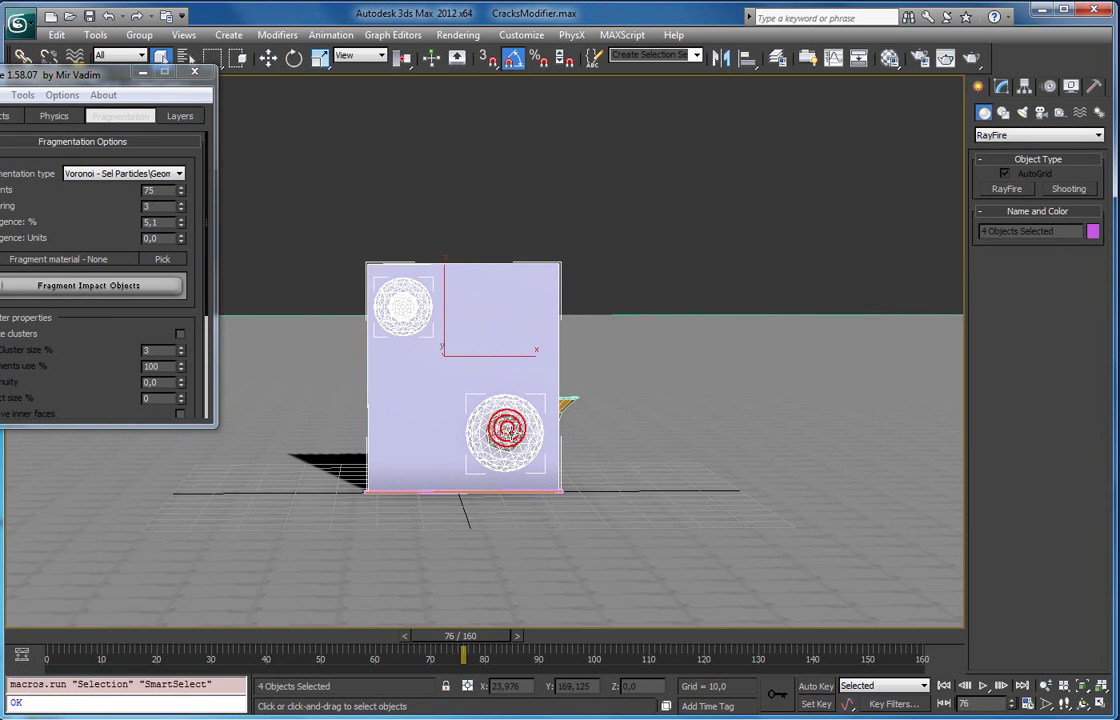
pyautogui.press('F3')
pyautogui.scroll(3, 517, 433)
pyautogui.keyDown('alt'); pyautogui.moveTo(519, 434); pyautogui.dragTo(553, 462, button='middle'); pyautogui.keyUp('alt')
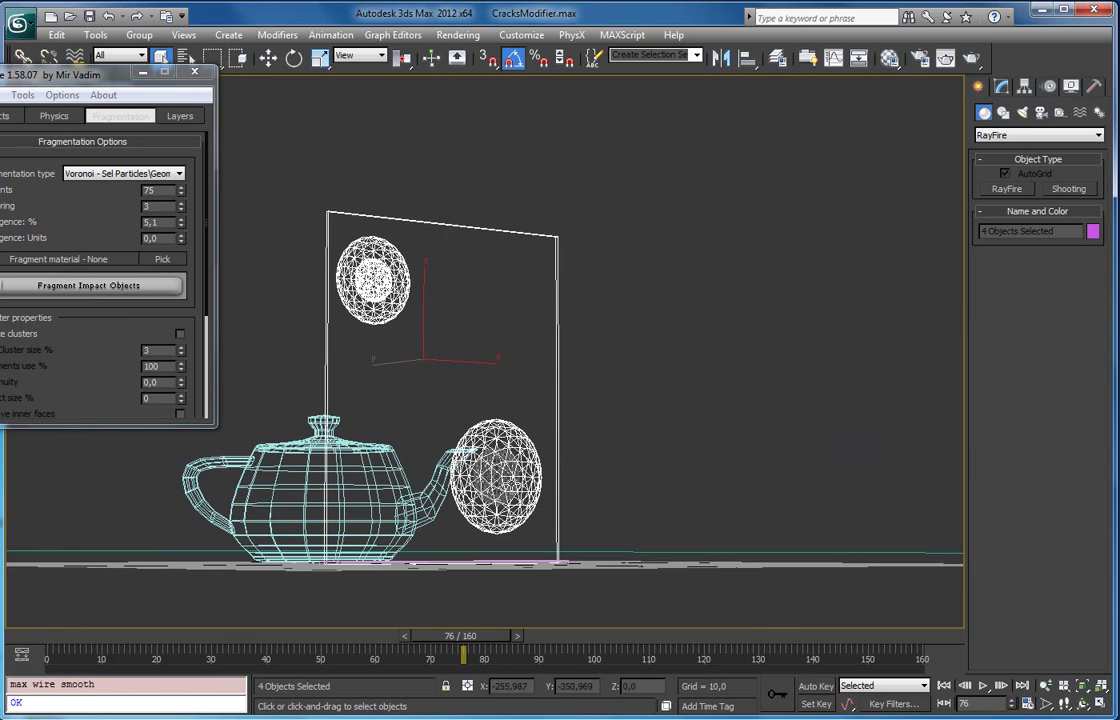
pyautogui.keyDown('ctrl'); pyautogui.moveTo(512, 493); pyautogui.dragTo(508, 484); pyautogui.keyUp('ctrl')
pyautogui.keyDown('alt'); pyautogui.moveTo(505, 375); pyautogui.dragTo(481, 404, button='middle'); pyautogui.keyUp('alt')
pyautogui.keyDown('alt'); pyautogui.moveTo(505, 180); pyautogui.dragTo(554, 250); pyautogui.keyUp('alt')
pyautogui.moveTo(555, 255)
pyautogui.keyDown('alt'); pyautogui.mouseDown(button='middle')
pyautogui.moveTo(468, 291)
pyautogui.moveTo(600, 289)
pyautogui.mouseUp(button='middle'); pyautogui.keyUp('alt')
pyautogui.press('F3')
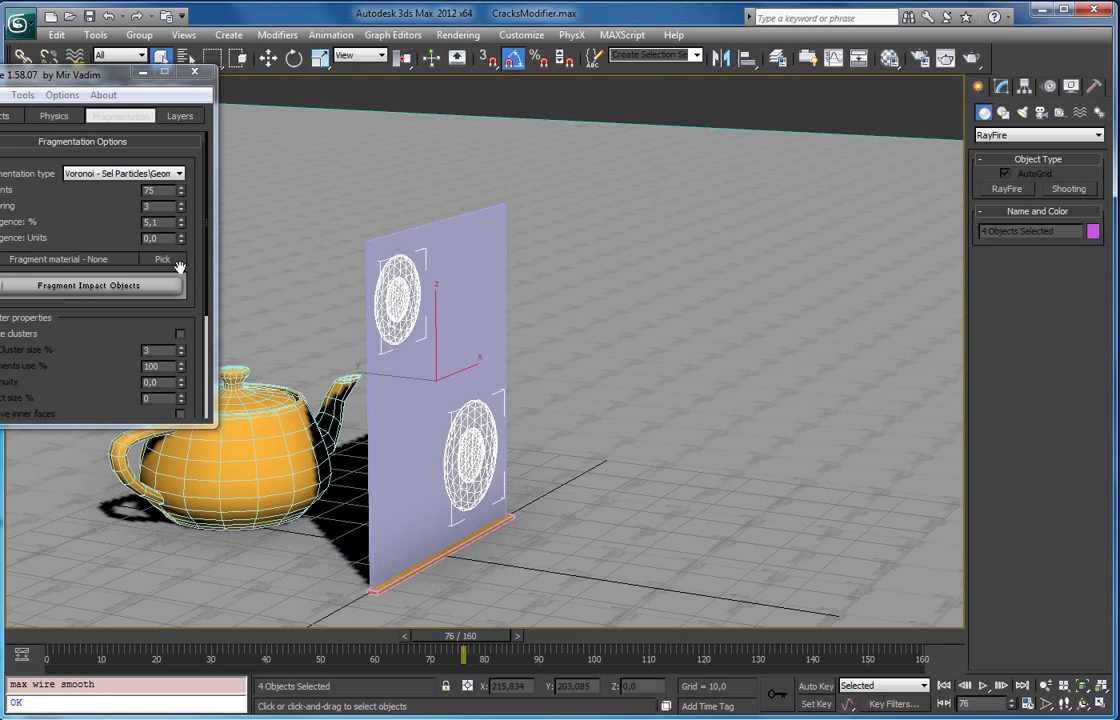
# Set the fragment count to 70 and fragment the impact box using the selected geospheres.
pyautogui.doubleClick(152, 190)
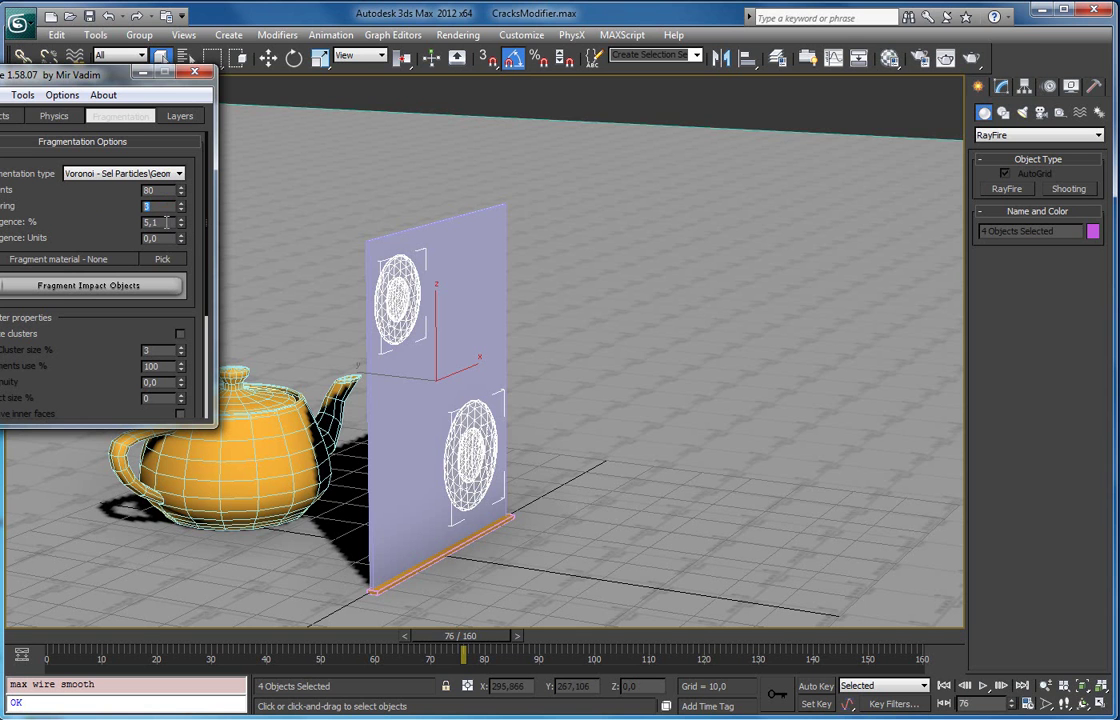
pyautogui.keyDown('alt'); pyautogui.moveTo(604, 306); pyautogui.dragTo(470, 306, button='middle'); pyautogui.keyUp('alt')
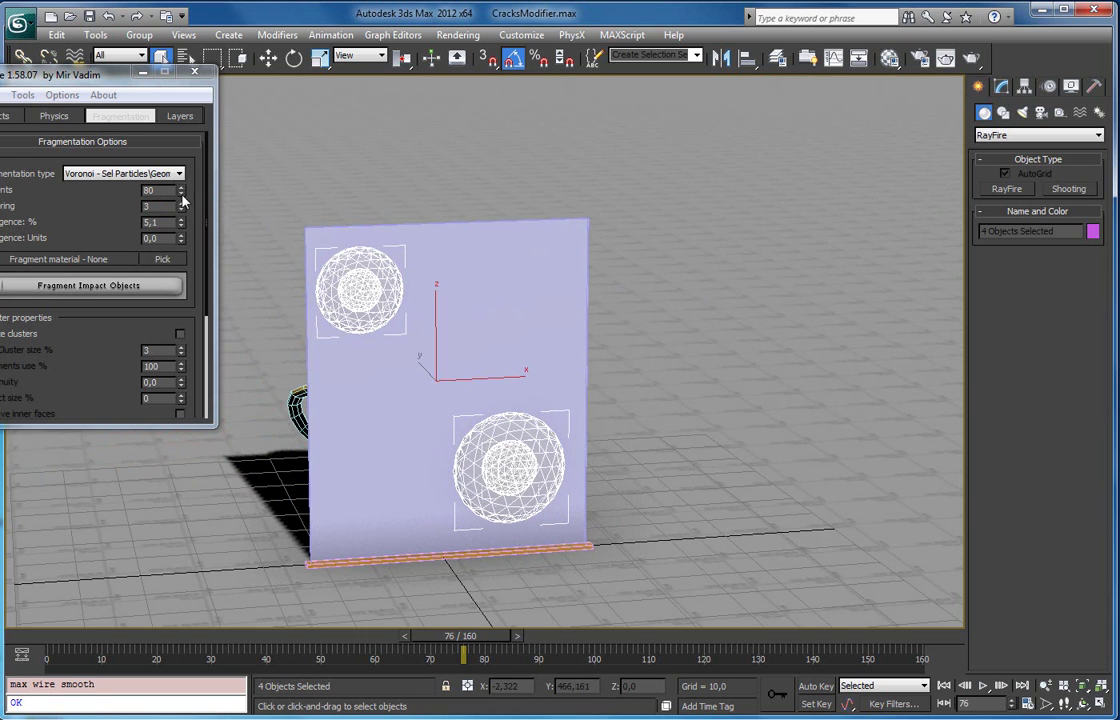
pyautogui.moveTo(181, 196); pyautogui.dragTo(181, 195)
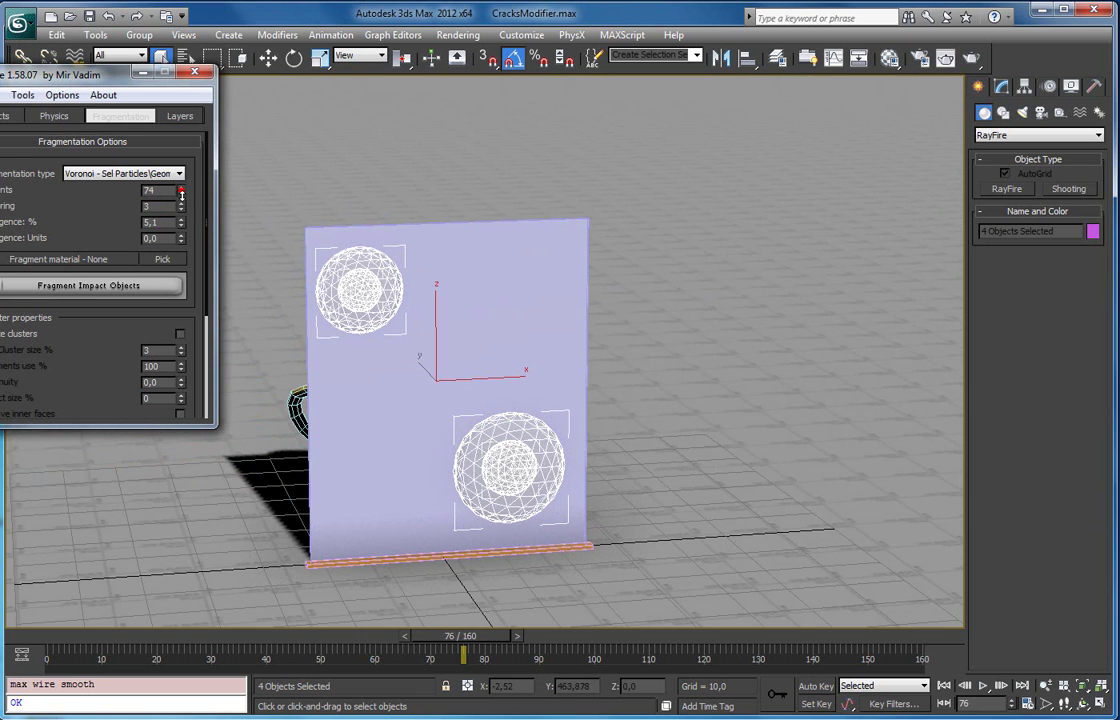
pyautogui.click(134, 287)
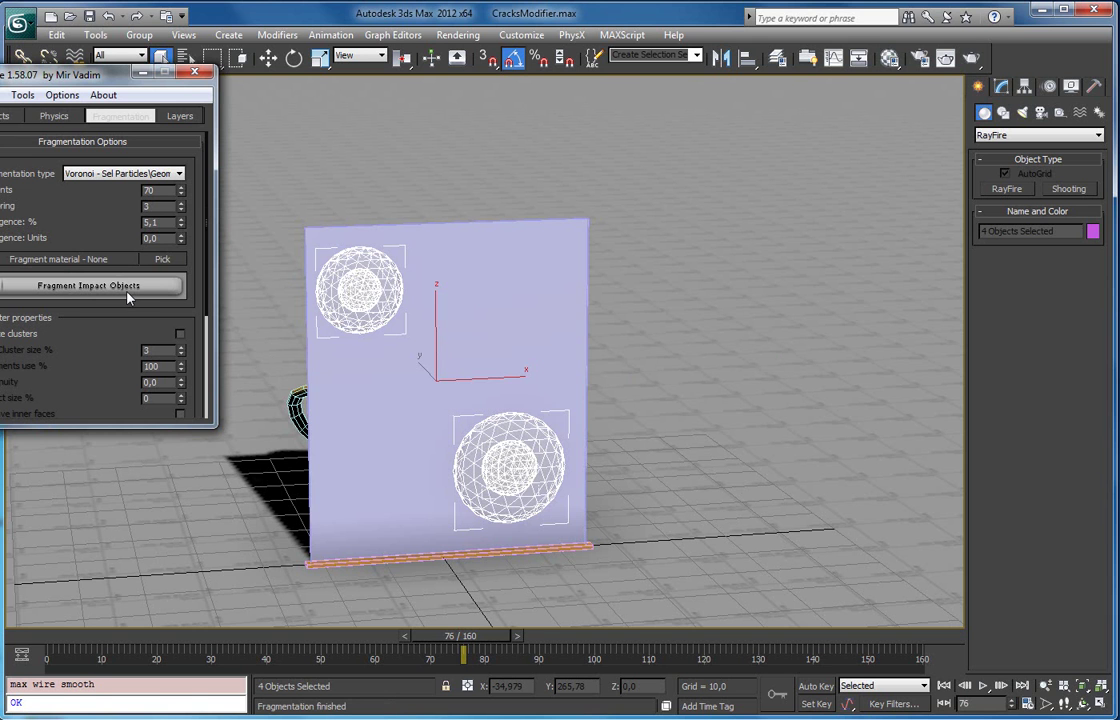
# Hide the selected geospheres and examine the fragmented box.
pyautogui.keyDown('alt'); pyautogui.moveTo(380, 262); pyautogui.dragTo(456, 311, button='middle'); pyautogui.keyUp('alt')
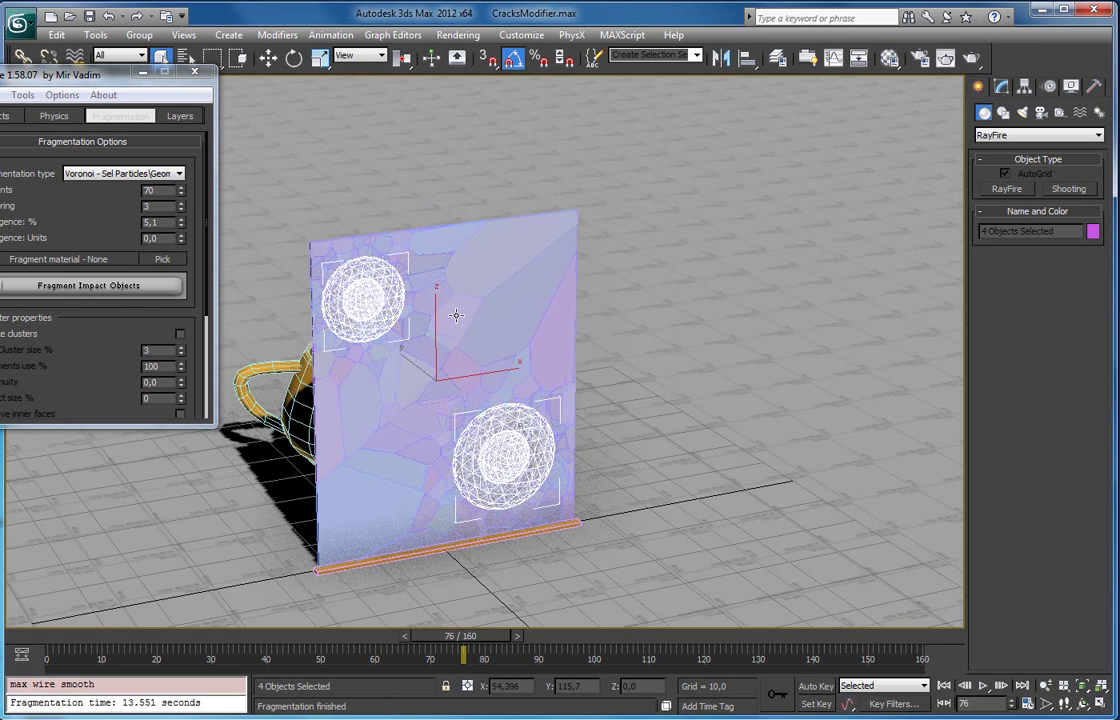
pyautogui.rightClick(456, 311)
pyautogui.click(489, 267)
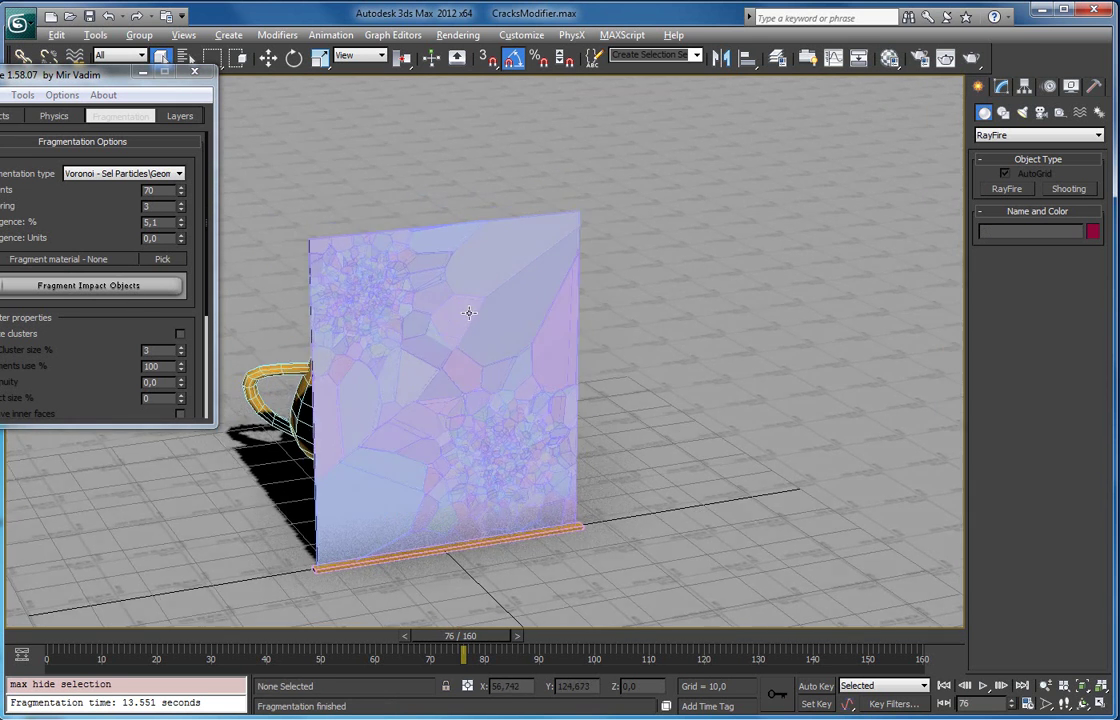
pyautogui.scroll(5, 470, 320)
pyautogui.moveTo(460, 328); pyautogui.dragTo(647, 284, button='middle')
pyautogui.scroll(-4, 490, 275)
# Select all fragments in the Dynamic / Impact Objects list and turn off the selection brackets.
pyautogui.click(8, 115)
pyautogui.click(161, 160)
pyautogui.click(135, 240)
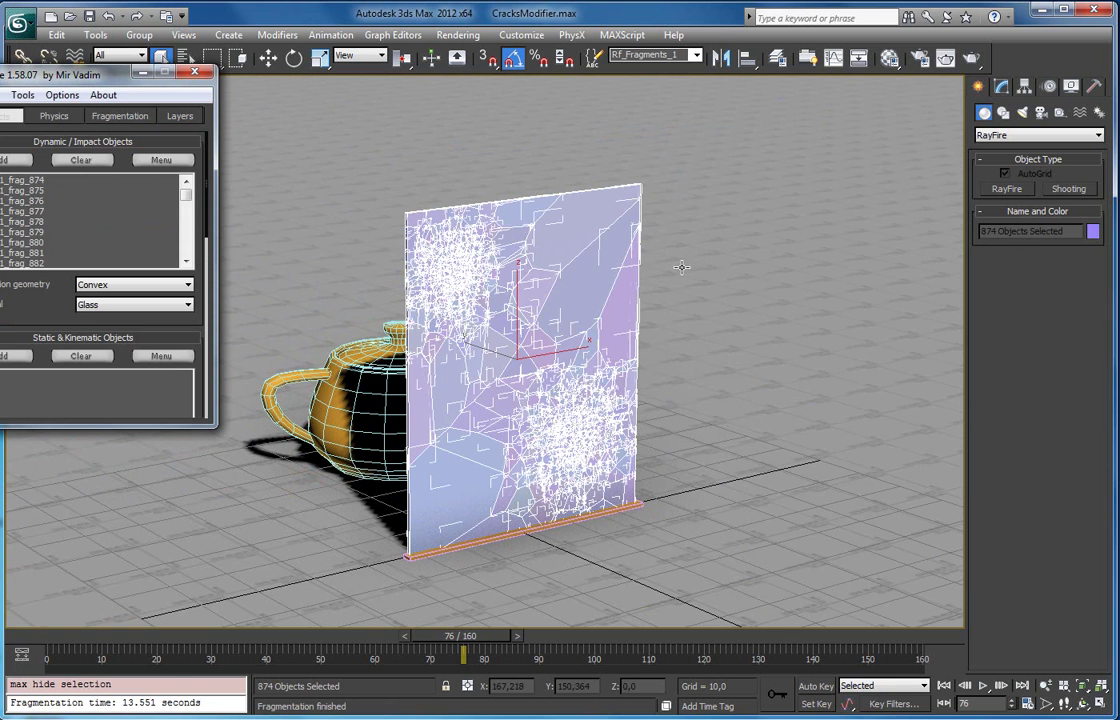
pyautogui.press('j')
pyautogui.keyDown('alt'); pyautogui.moveTo(545, 244); pyautogui.dragTo(606, 286, button='middle'); pyautogui.keyUp('alt')
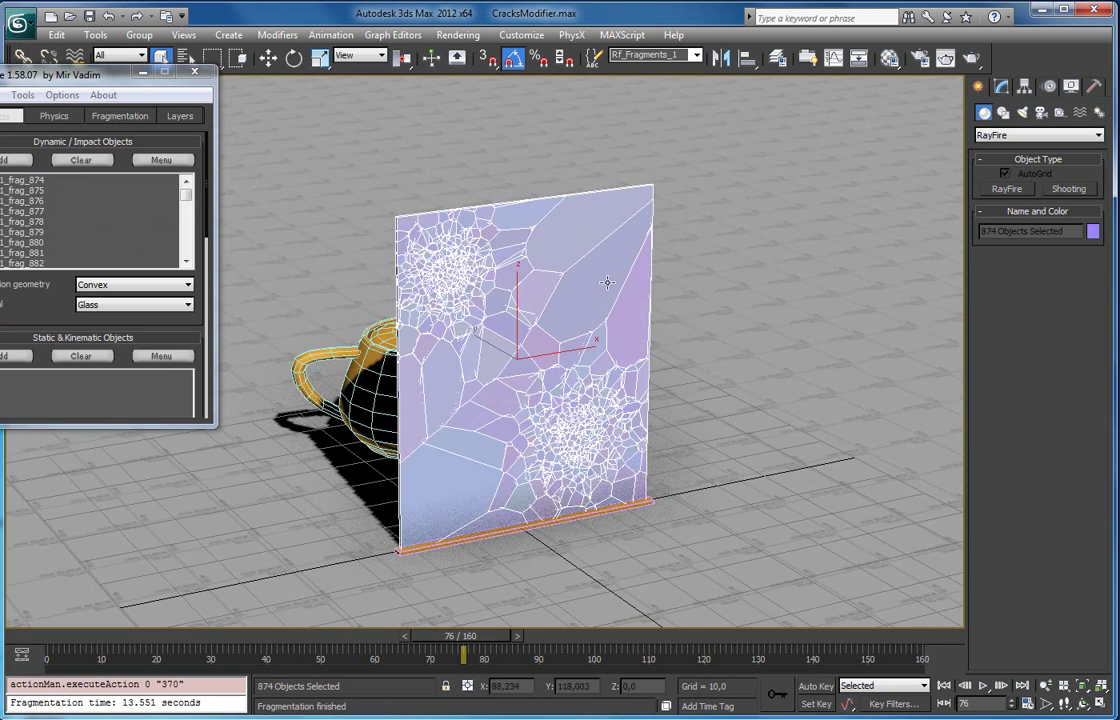
# Attach the selected fragments into one object with RayFire and assign it the Glass_Simple material.
pyautogui.click(24, 96)
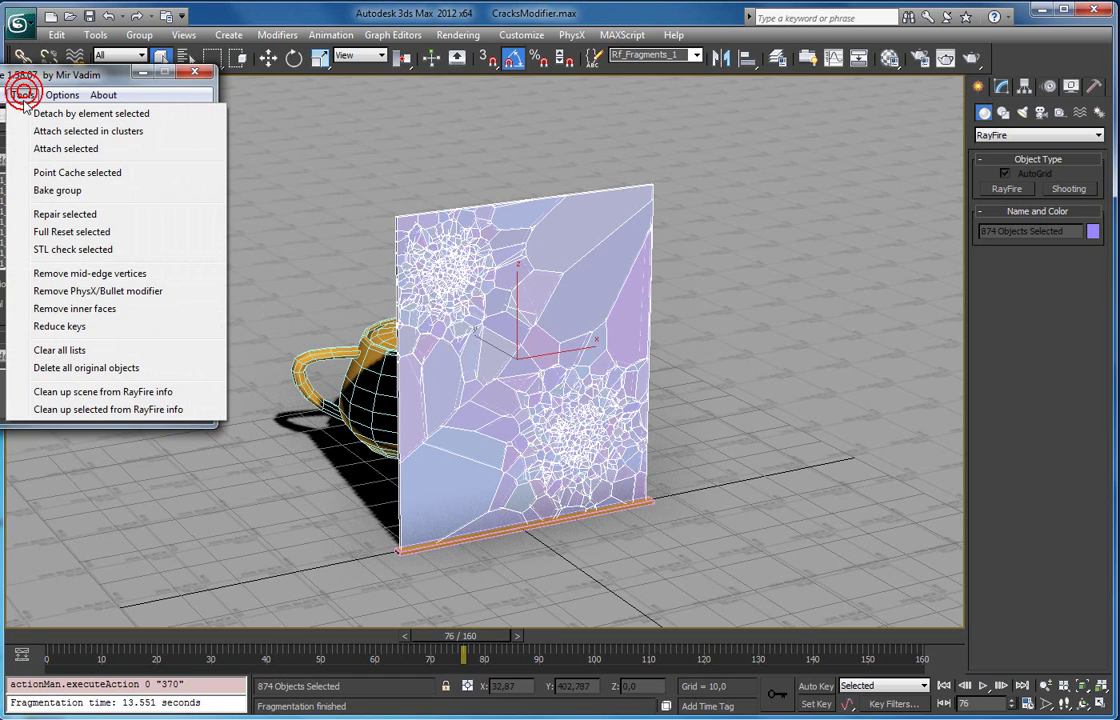
pyautogui.click(55, 150)
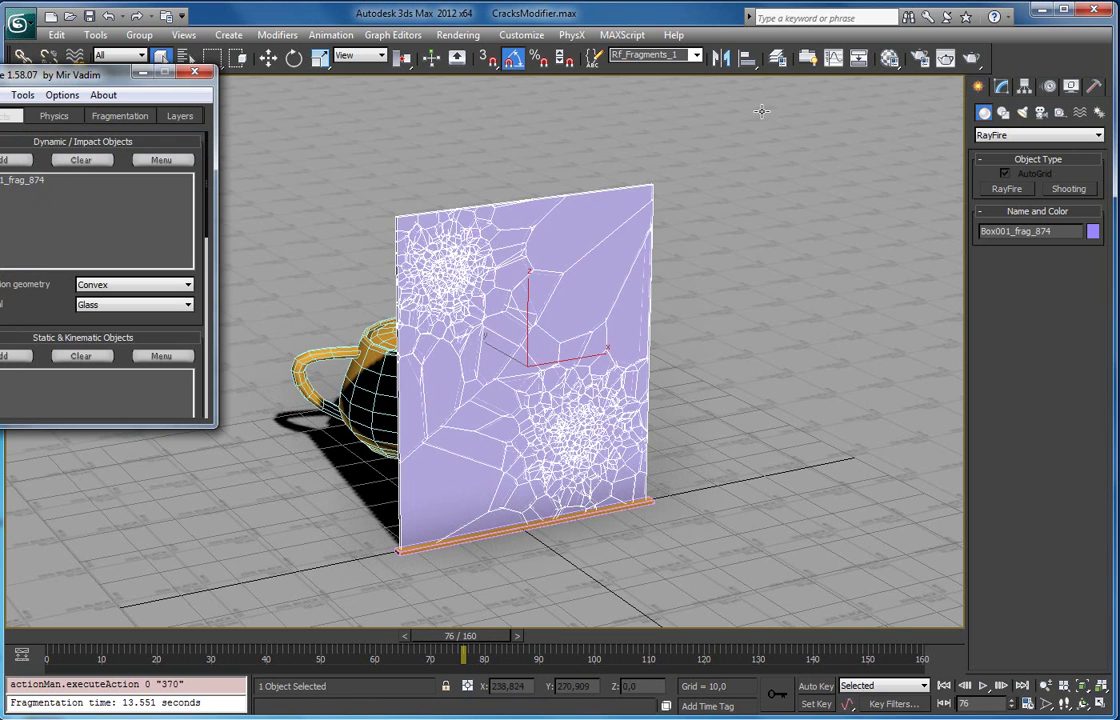
pyautogui.click(1003, 88)
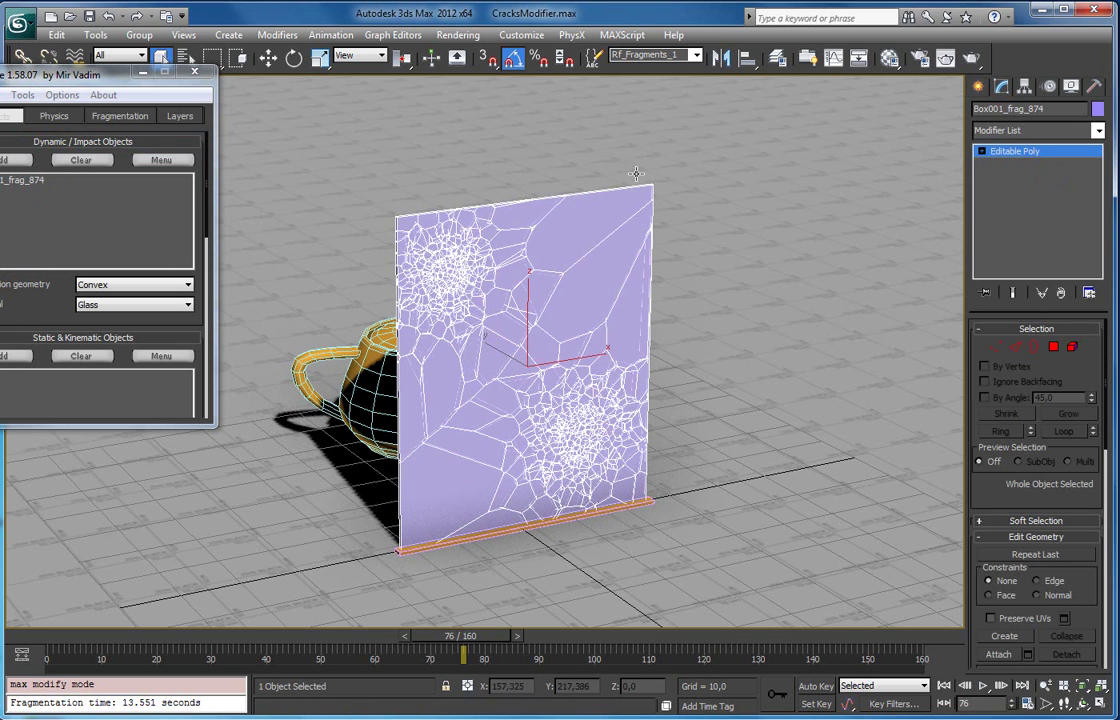
pyautogui.press('m')
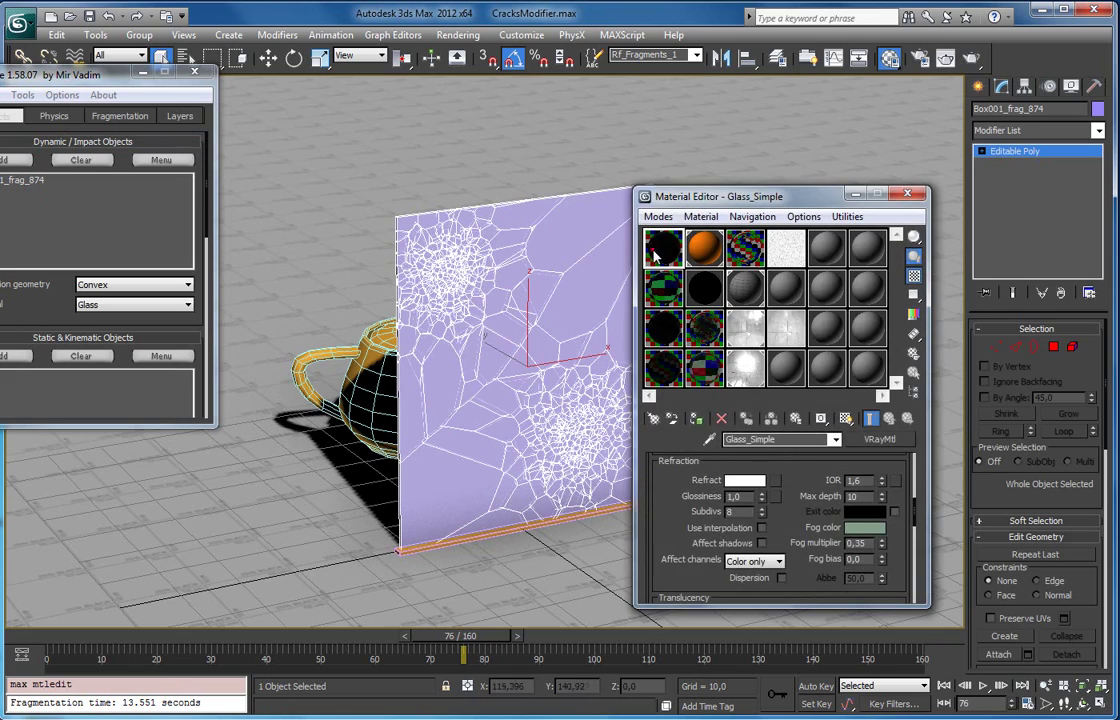
pyautogui.click(696, 418)
pyautogui.press('m')
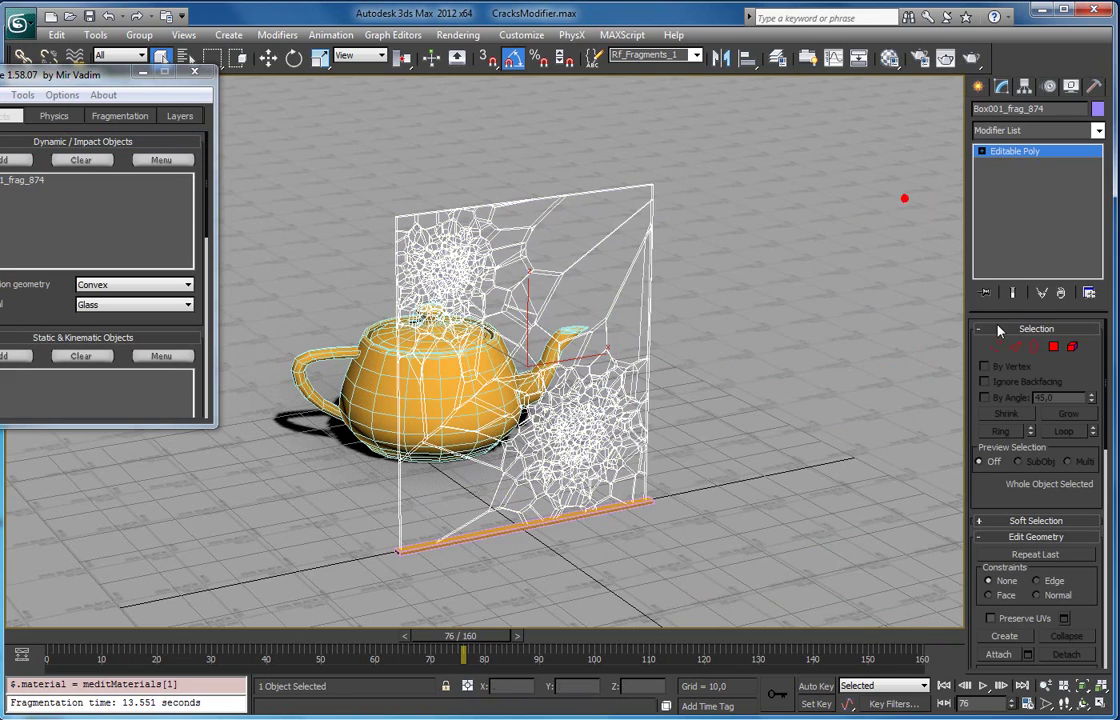
# Add a RayFire Cracks modifier to the attached glass pane at object level.
pyautogui.press('4')
pyautogui.scroll(5, 542, 219)
pyautogui.moveTo(417, 296); pyautogui.dragTo(520, 225, button='middle')
pyautogui.click(1054, 346)
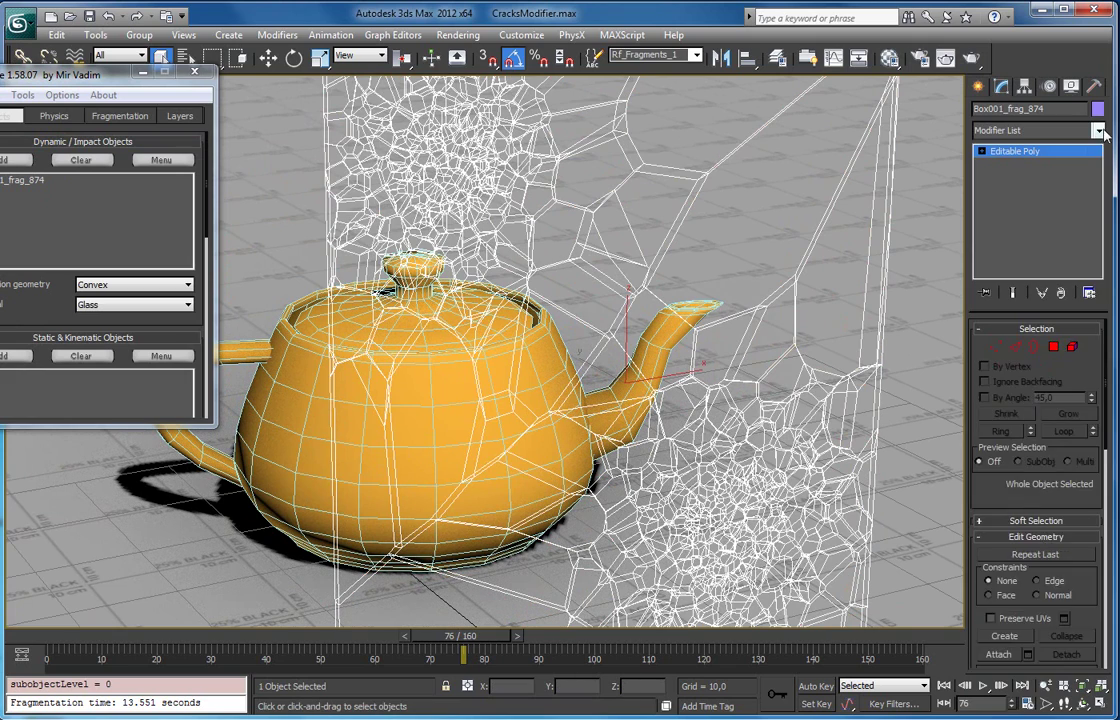
pyautogui.click(1098, 130)
pyautogui.scroll(-10, 1022, 500)
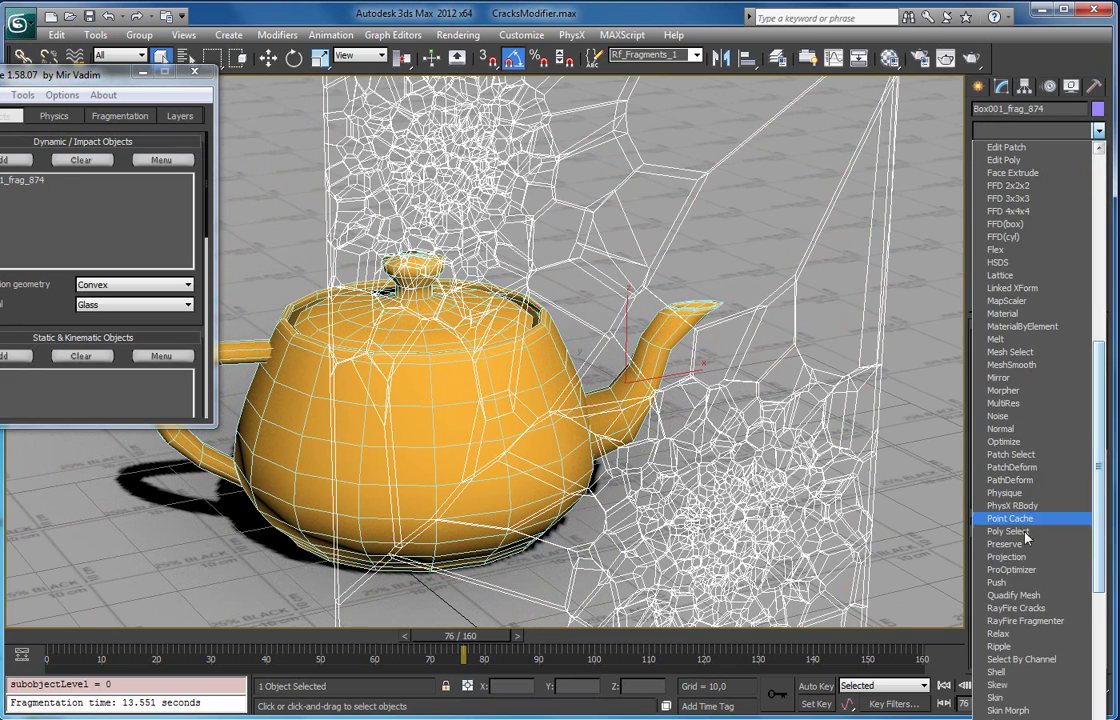
pyautogui.click(1014, 608)
pyautogui.moveTo(855, 461); pyautogui.dragTo(776, 388, button='middle')
# Set the RayFire Cracks radius to 71,92, delete its animation keys and go to frame 52.
pyautogui.click(815, 686)
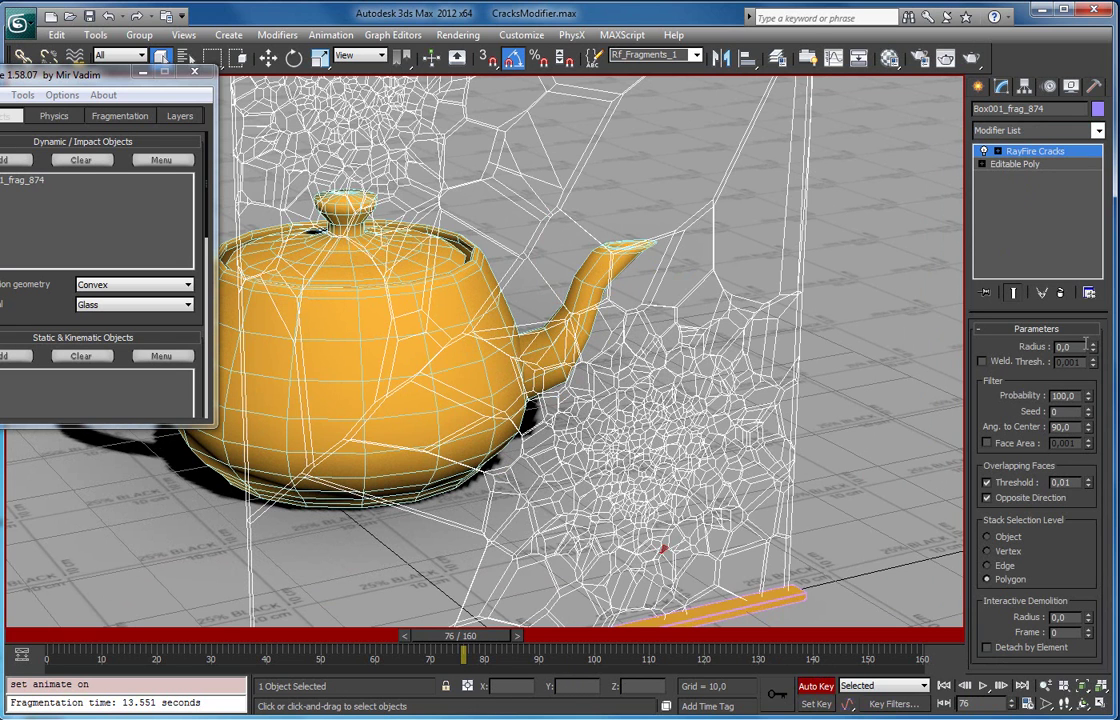
pyautogui.moveTo(1094, 347); pyautogui.dragTo(247, 638)
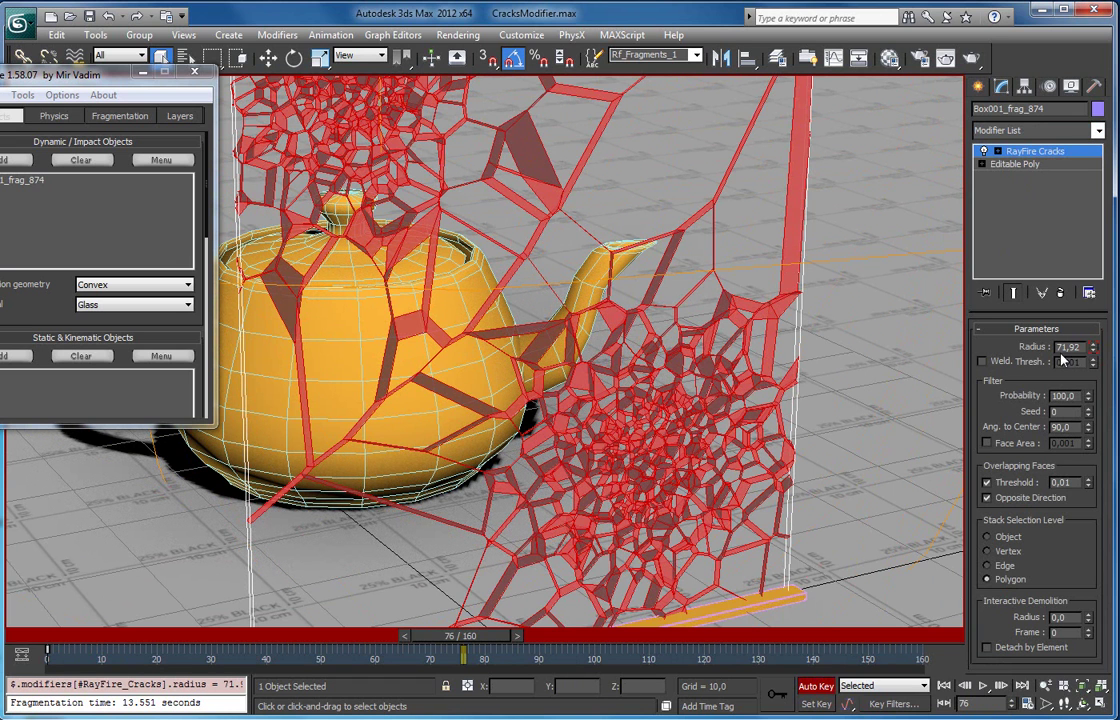
pyautogui.press('Delete')
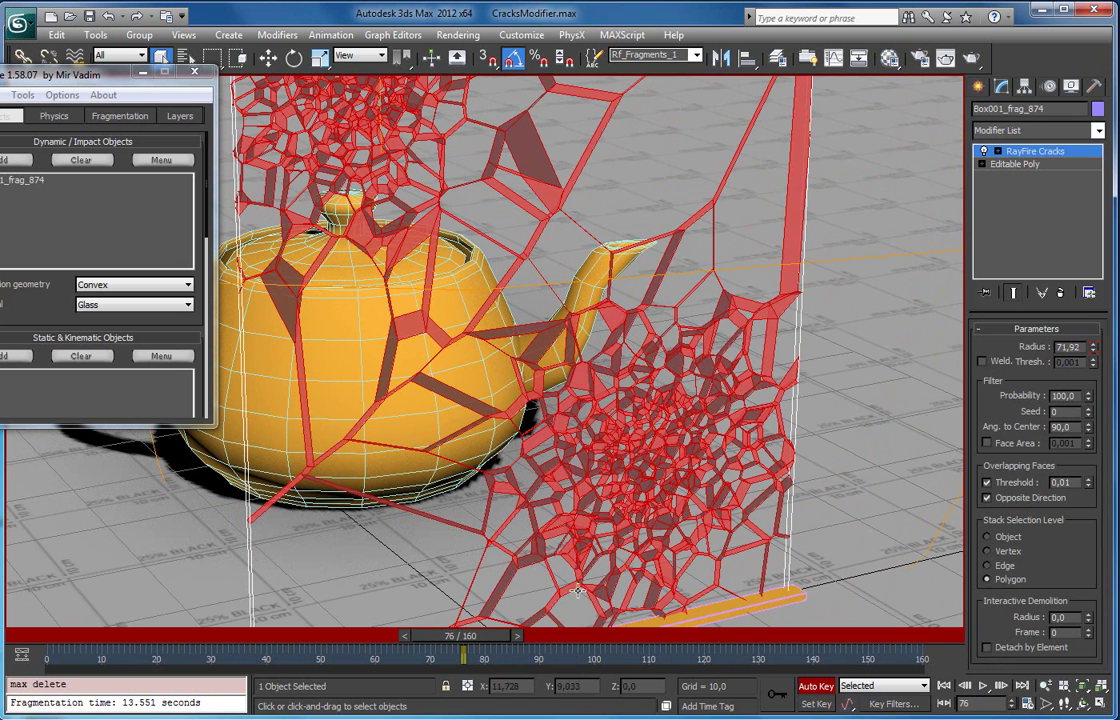
pyautogui.press('z')
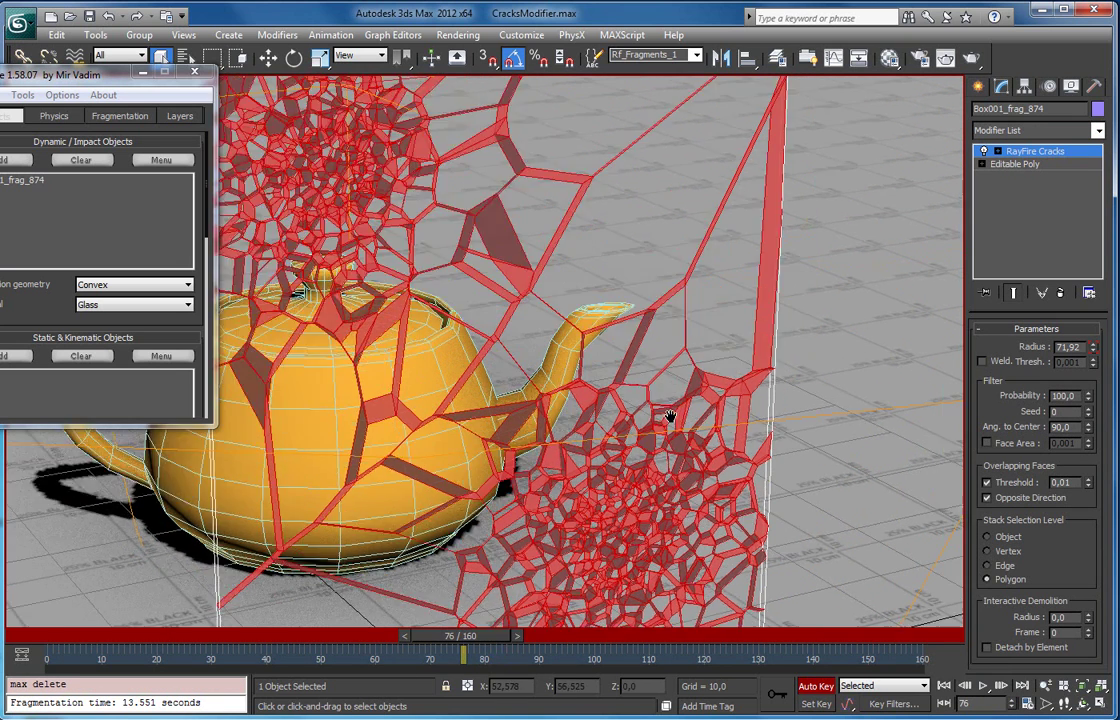
pyautogui.click(815, 686)
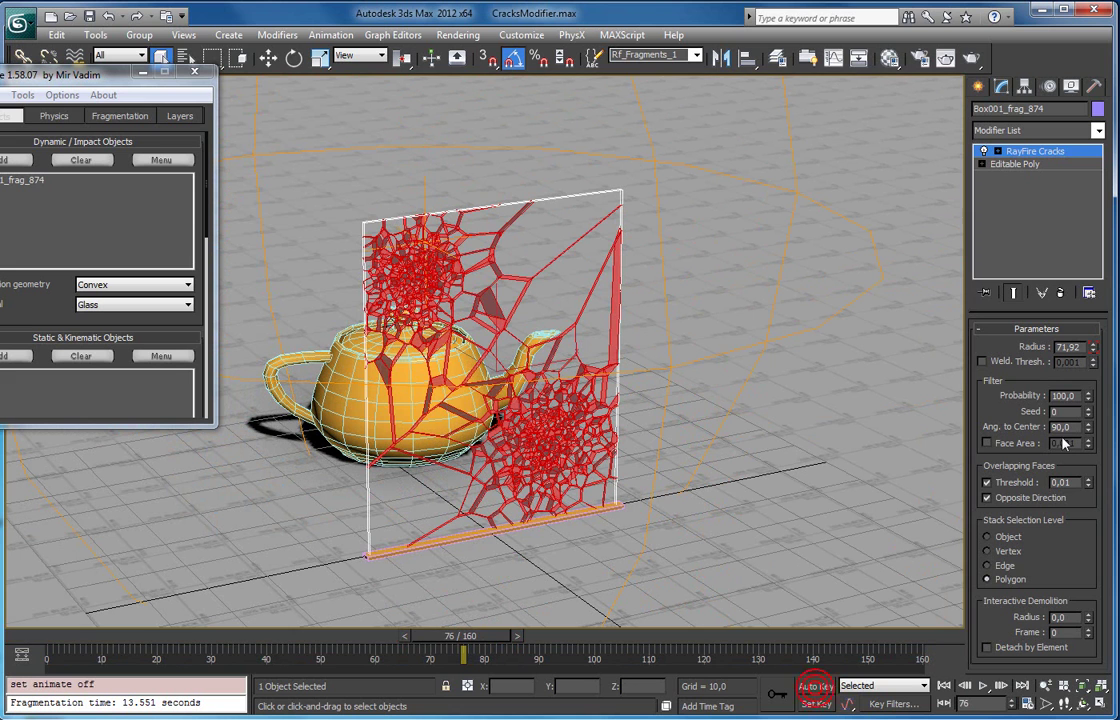
pyautogui.click(676, 662)
pyautogui.moveTo(467, 636); pyautogui.dragTo(336, 610)
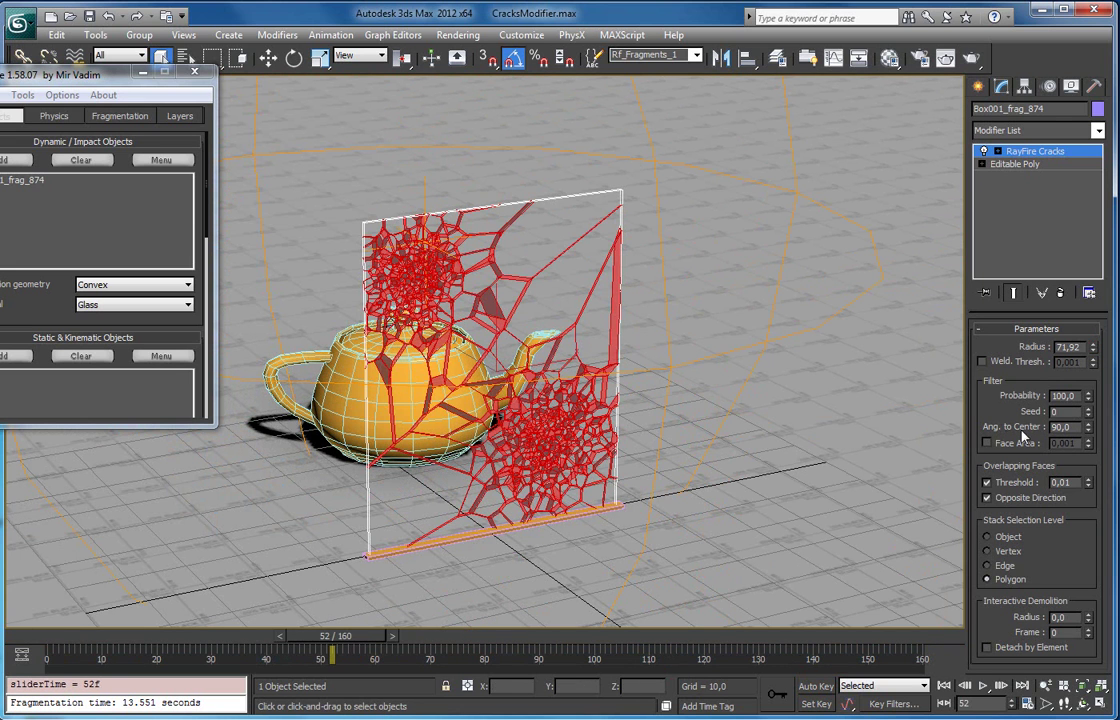
# Add a Tessellate modifier above RayFire Cracks on the glass pane.
pyautogui.scroll(4, 590, 400)
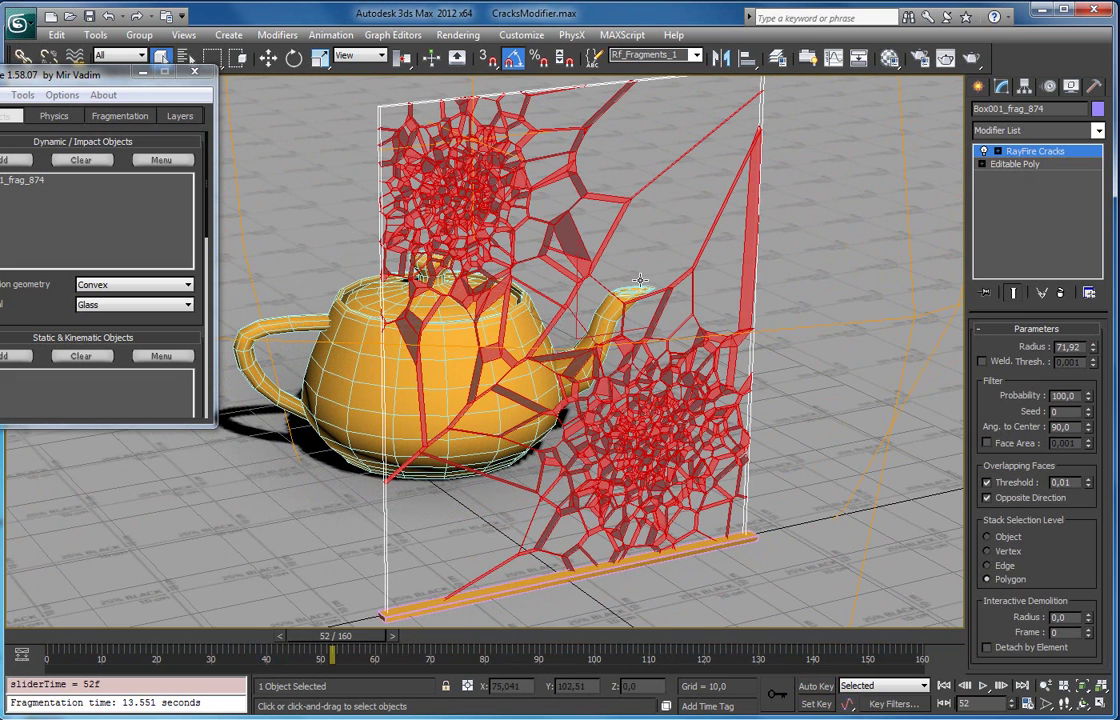
pyautogui.moveTo(644, 273); pyautogui.dragTo(605, 279, button='middle')
pyautogui.click(1097, 131)
pyautogui.scroll(-12, 1100, 400)
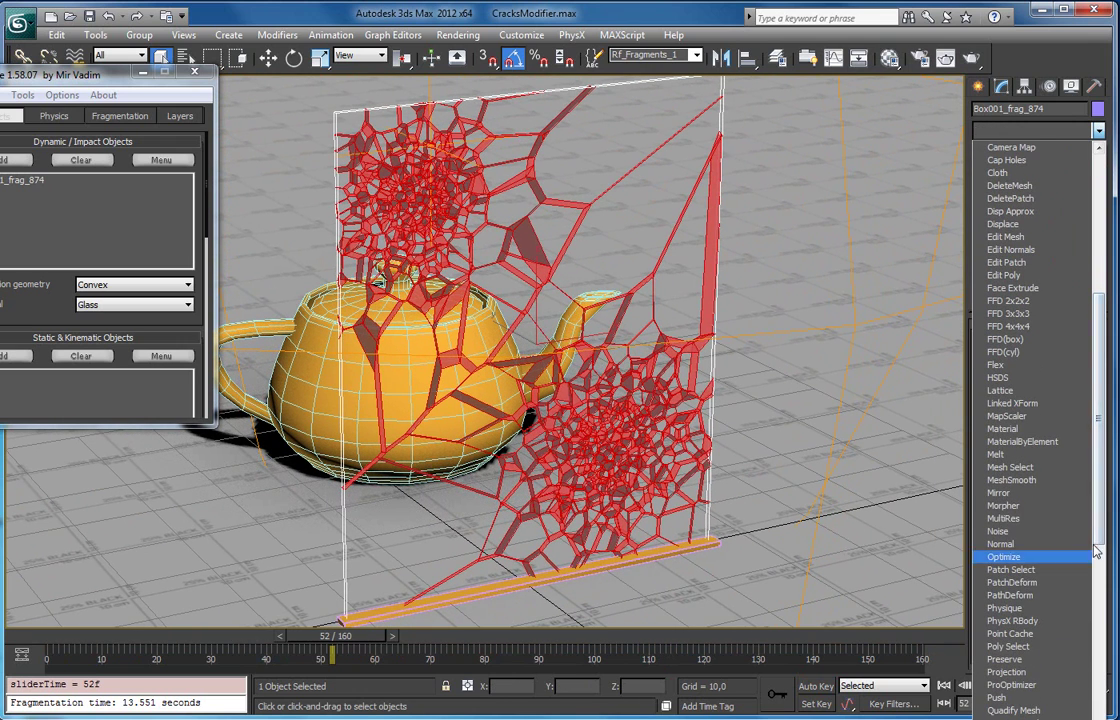
pyautogui.moveTo(1103, 519); pyautogui.dragTo(1100, 625)
pyautogui.click(1008, 717)
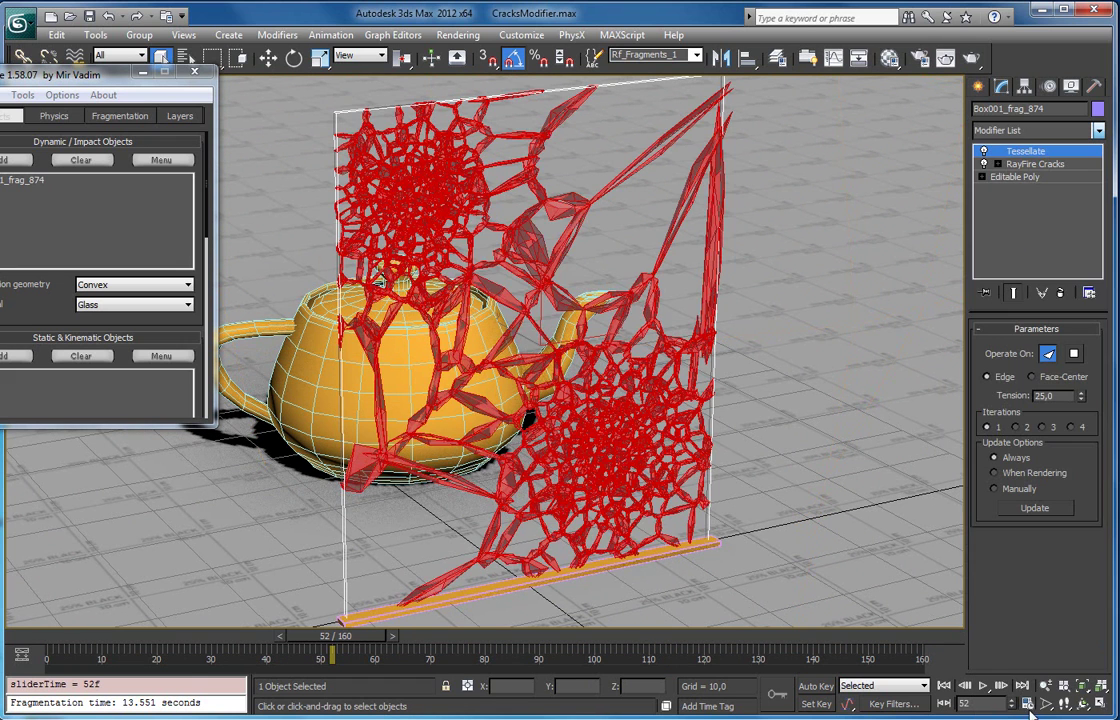
# Set the Tessellate tension to -1,9 and make it operate on polygons.
pyautogui.rightClick(1080, 398)
pyautogui.moveTo(1080, 398); pyautogui.dragTo(1080, 414)
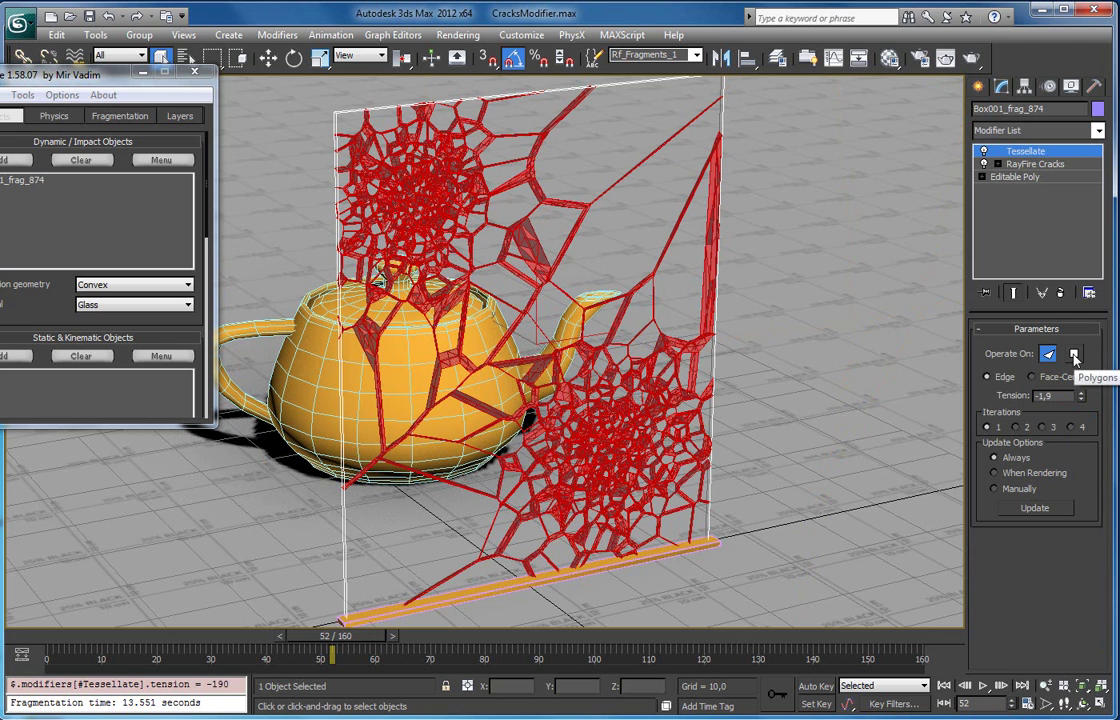
pyautogui.click(1073, 355)
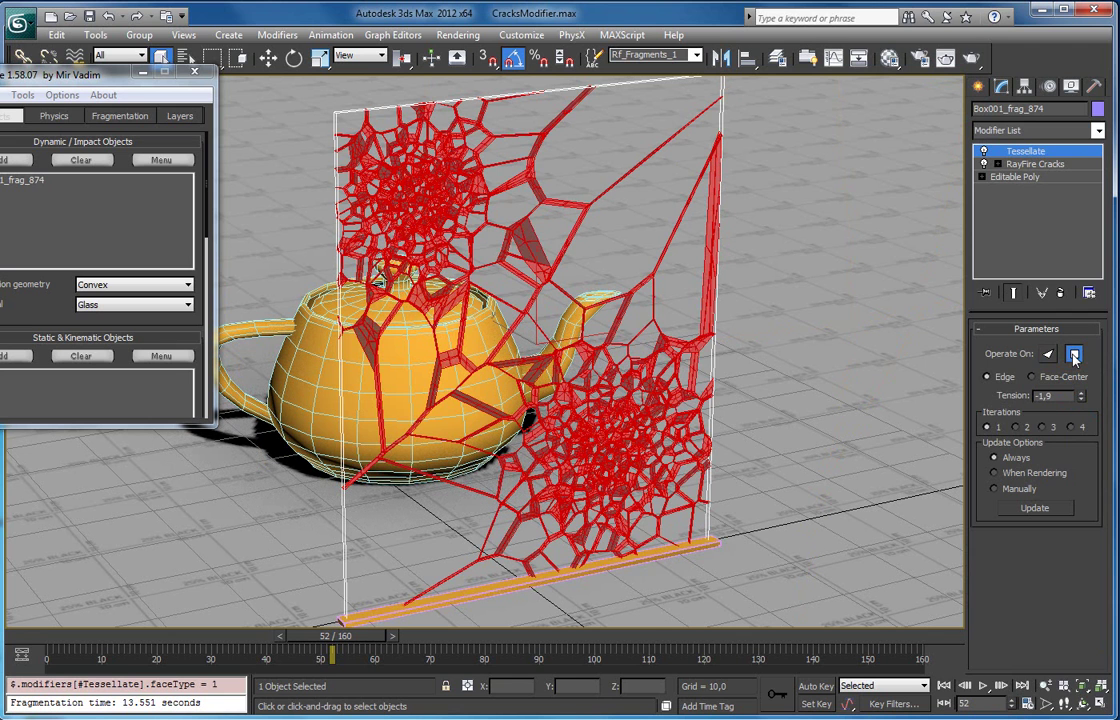
# Render frame 52 through Camera001 and inspect the cracks in the rendered glass up close.
pyautogui.press('c')
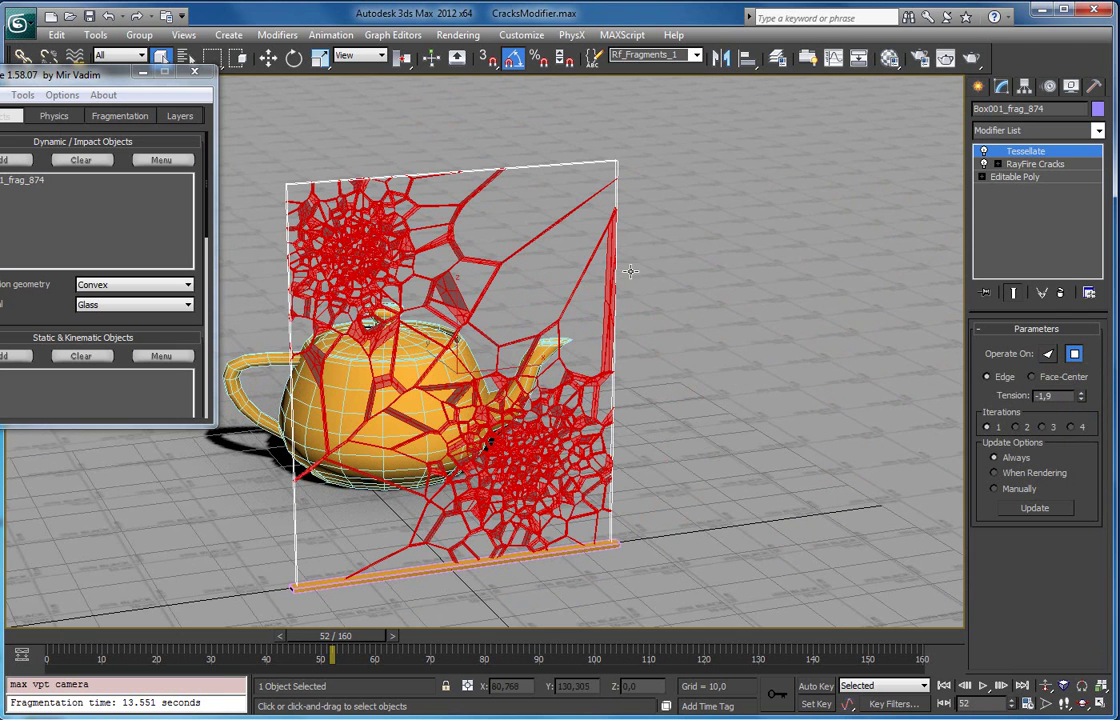
pyautogui.click(945, 57)
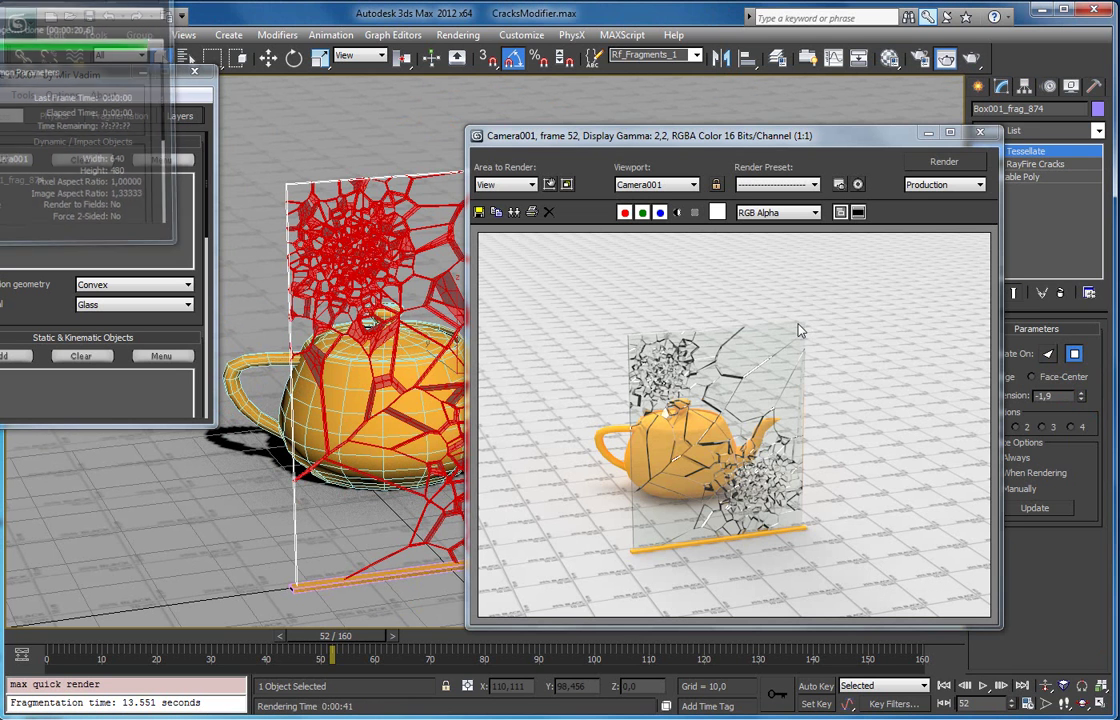
pyautogui.scroll(1, 728, 438)
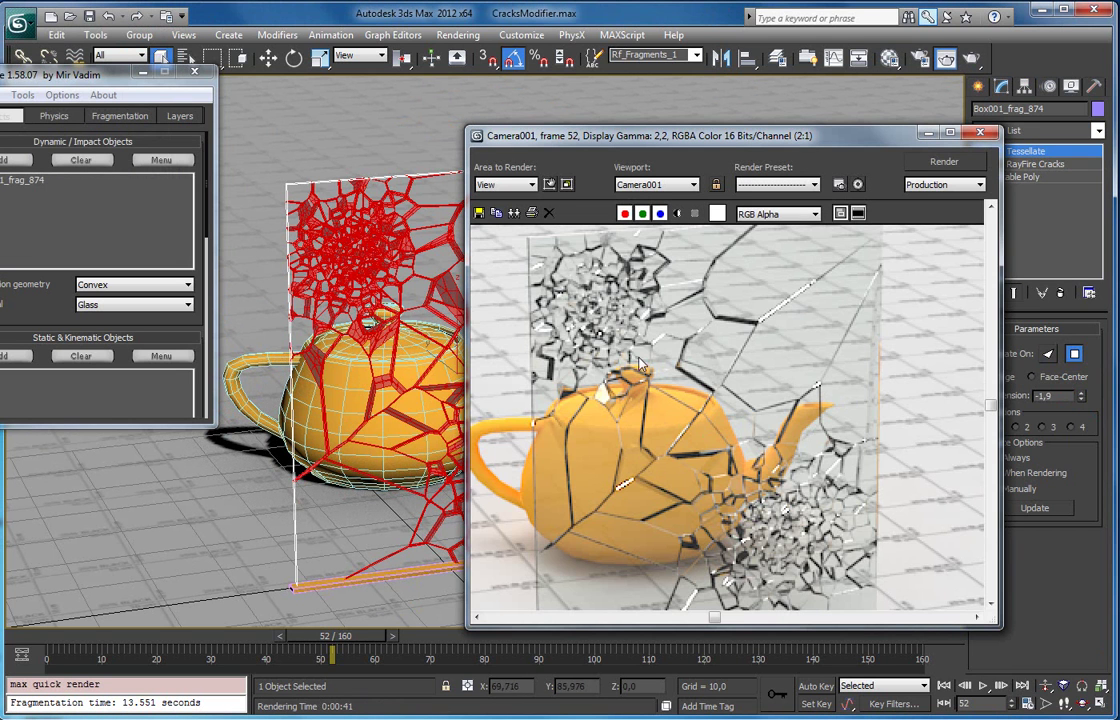
pyautogui.scroll(-1, 719, 491)
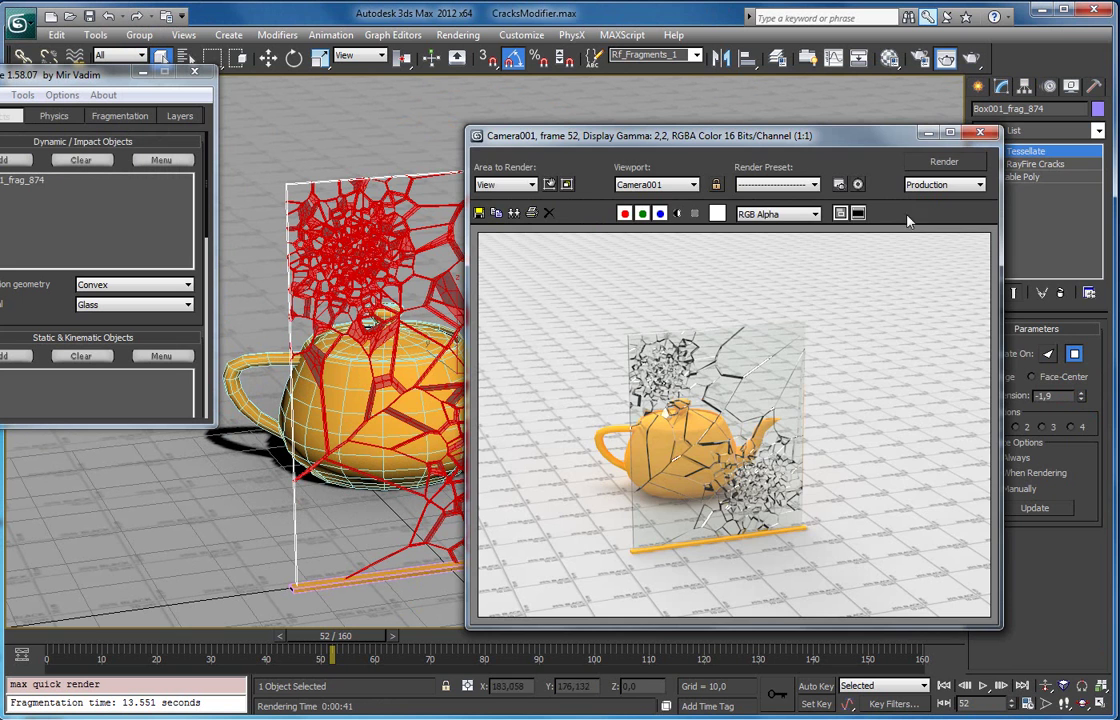
# Enable the Face Area filter of the glass pane's RayFire Cracks modifier and set it to 0,851.
pyautogui.click(980, 132)
pyautogui.click(1035, 163)
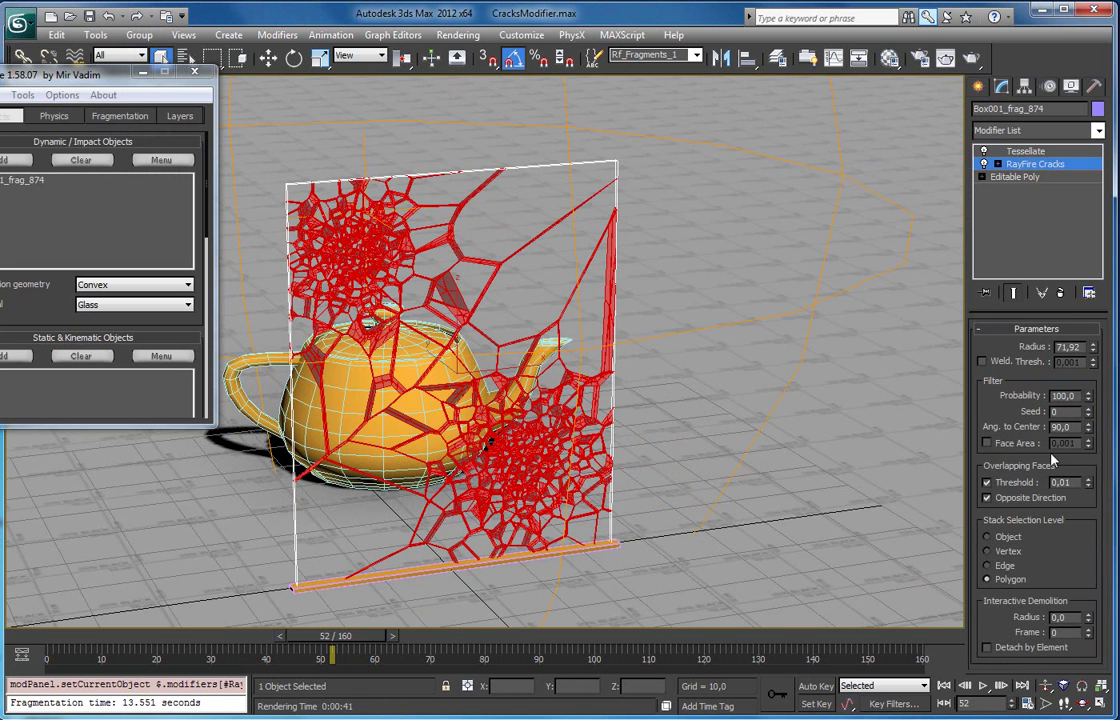
pyautogui.click(987, 443)
pyautogui.moveTo(1091, 447); pyautogui.dragTo(1075, 427)
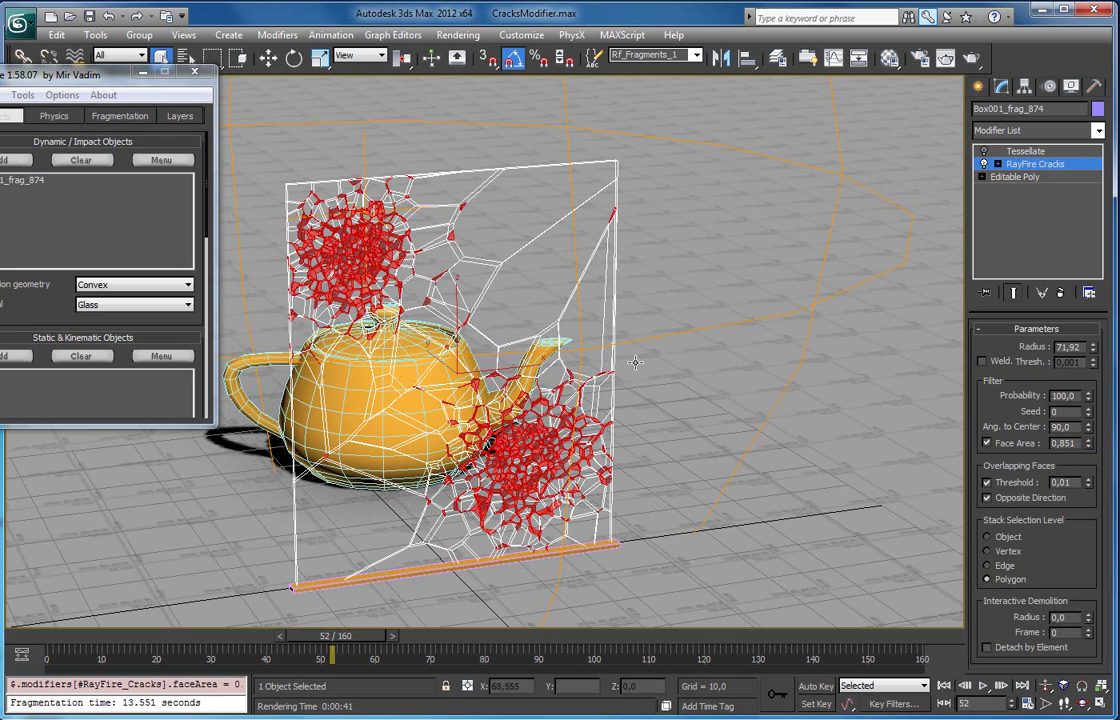
# Turn on Auto Key and set the RayFire Cracks Face Area to 2,76 at frame 80.
pyautogui.click(816, 686)
pyautogui.moveTo(335, 635); pyautogui.dragTo(512, 632)
pyautogui.moveTo(1088, 446); pyautogui.dragTo(1048, 446)
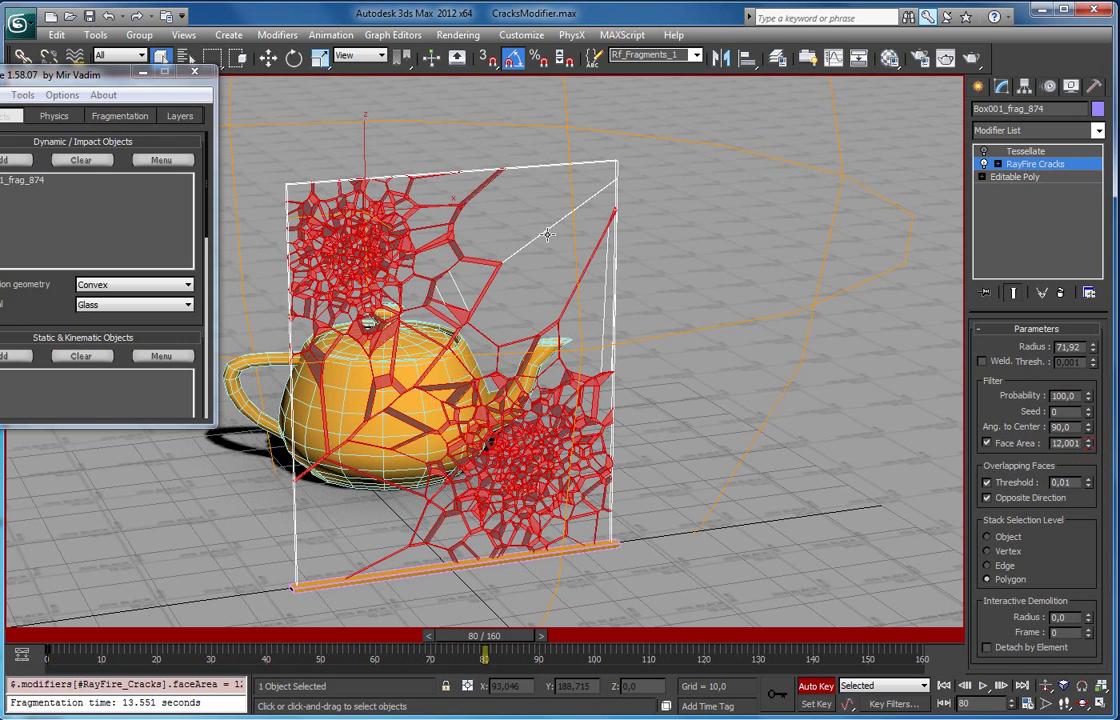
pyautogui.moveTo(1090, 447); pyautogui.dragTo(1085, 362)
pyautogui.moveTo(1082, 443); pyautogui.dragTo(1083, 503)
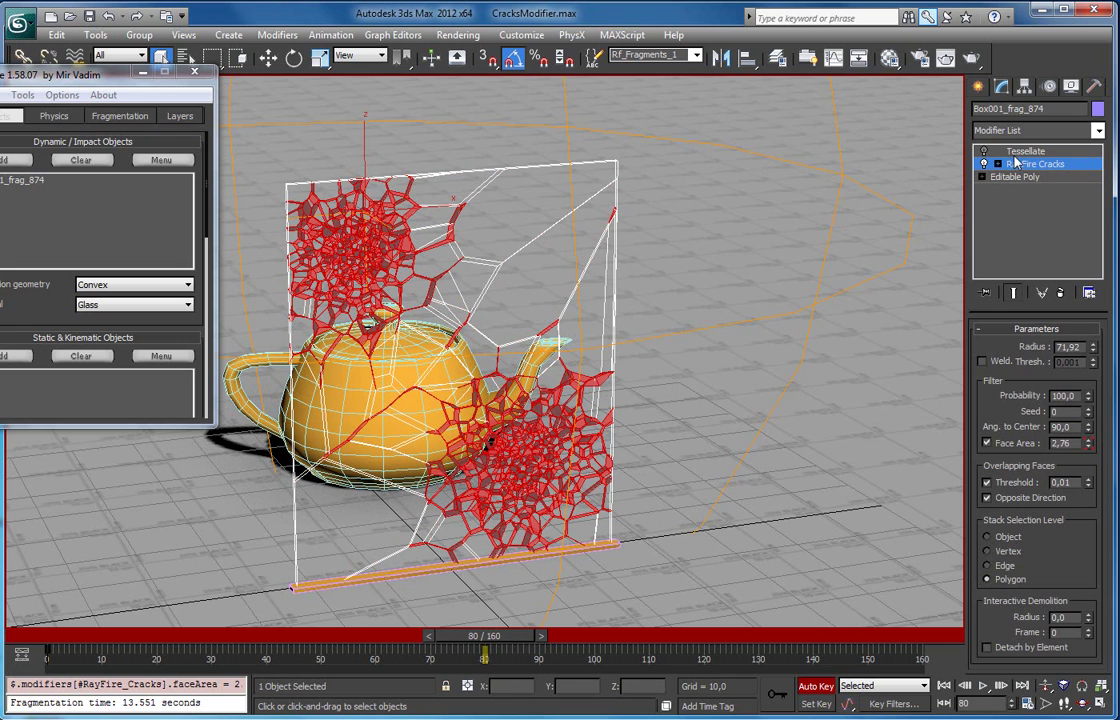
# Set the Face Area to 0,0 at frame 0 and turn Auto Key off.
pyautogui.moveTo(528, 640); pyautogui.dragTo(113, 617)
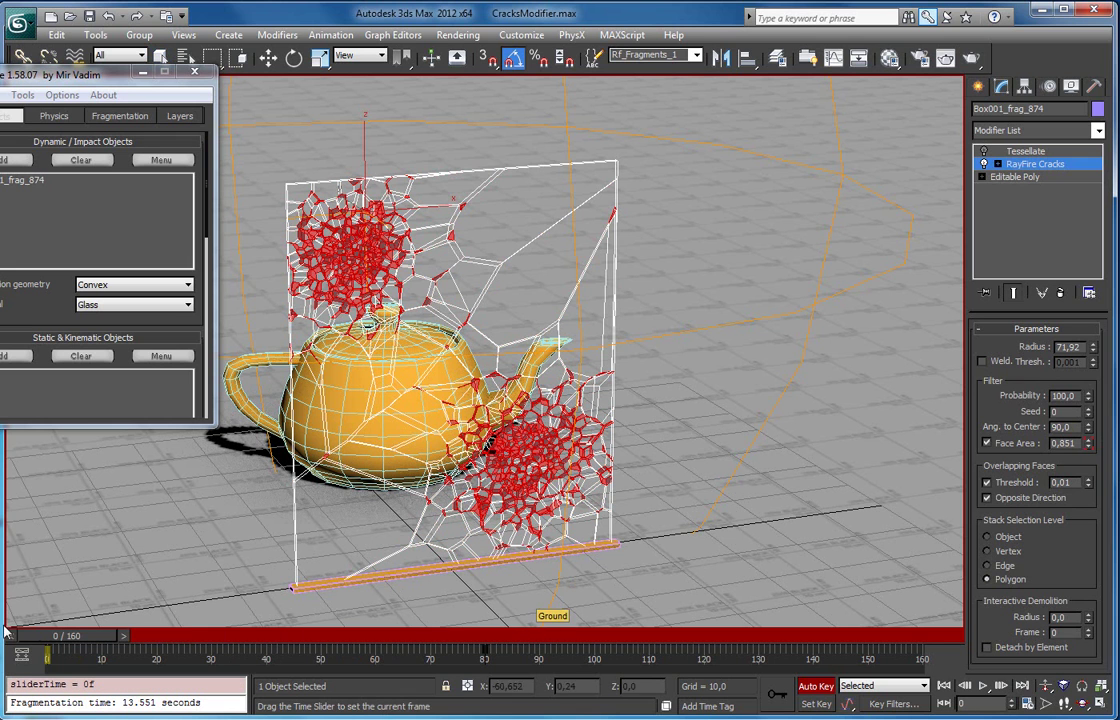
pyautogui.rightClick(1089, 446)
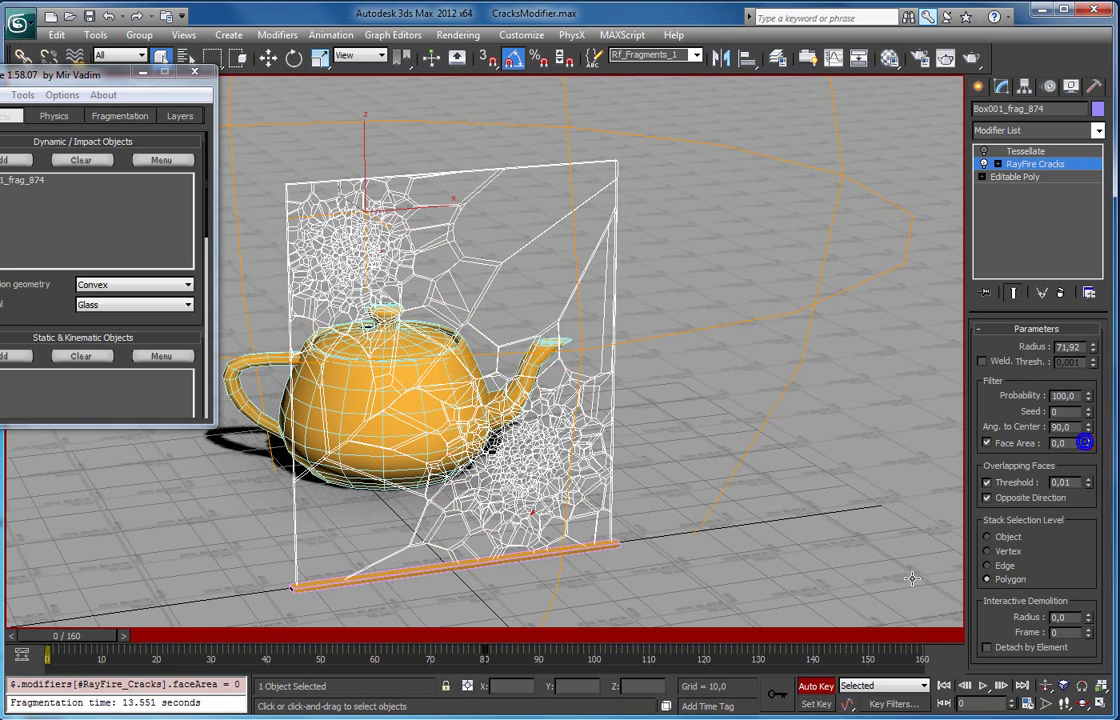
pyautogui.click(816, 687)
# Insert four keys into the Face Area animation curve between frames 0 and 80, shaping it to rise in steps with plateaus.
pyautogui.moveTo(93, 640); pyautogui.dragTo(130, 635)
pyautogui.rightClick(1077, 443)
pyautogui.click(917, 593)
pyautogui.rightClick(172, 258)
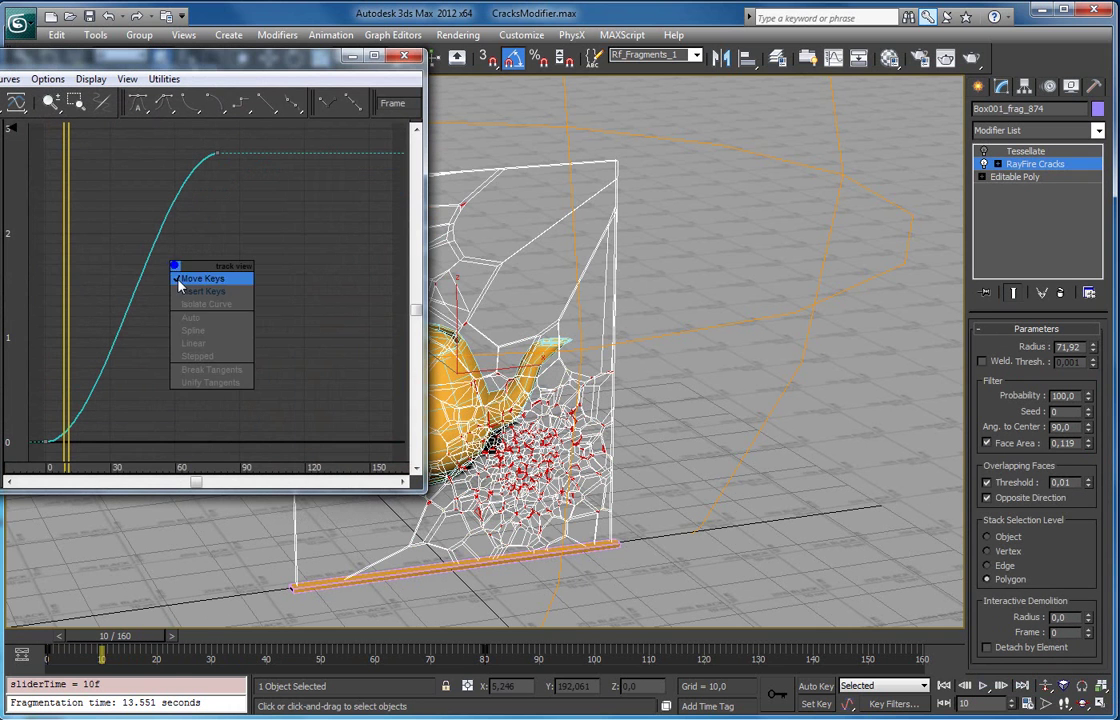
pyautogui.click(192, 288)
pyautogui.moveTo(104, 365)
pyautogui.mouseDown()
pyautogui.moveTo(75, 357)
pyautogui.moveTo(112, 349)
pyautogui.mouseUp()
pyautogui.moveTo(155, 271); pyautogui.dragTo(178, 239)
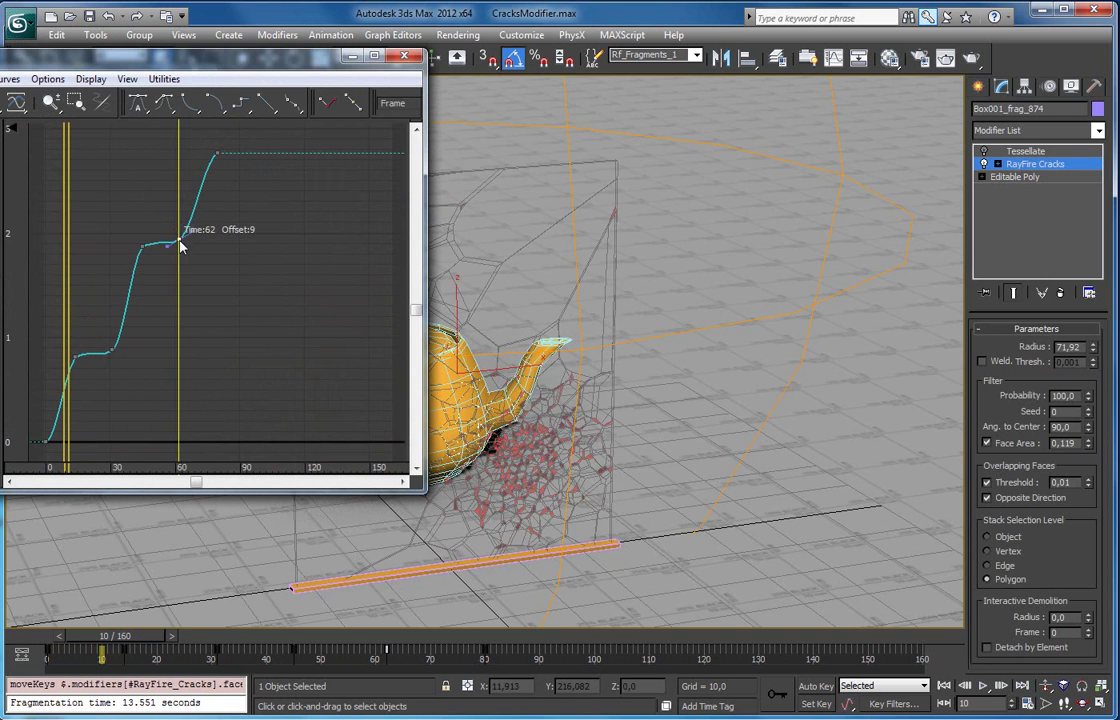
pyautogui.click(404, 55)
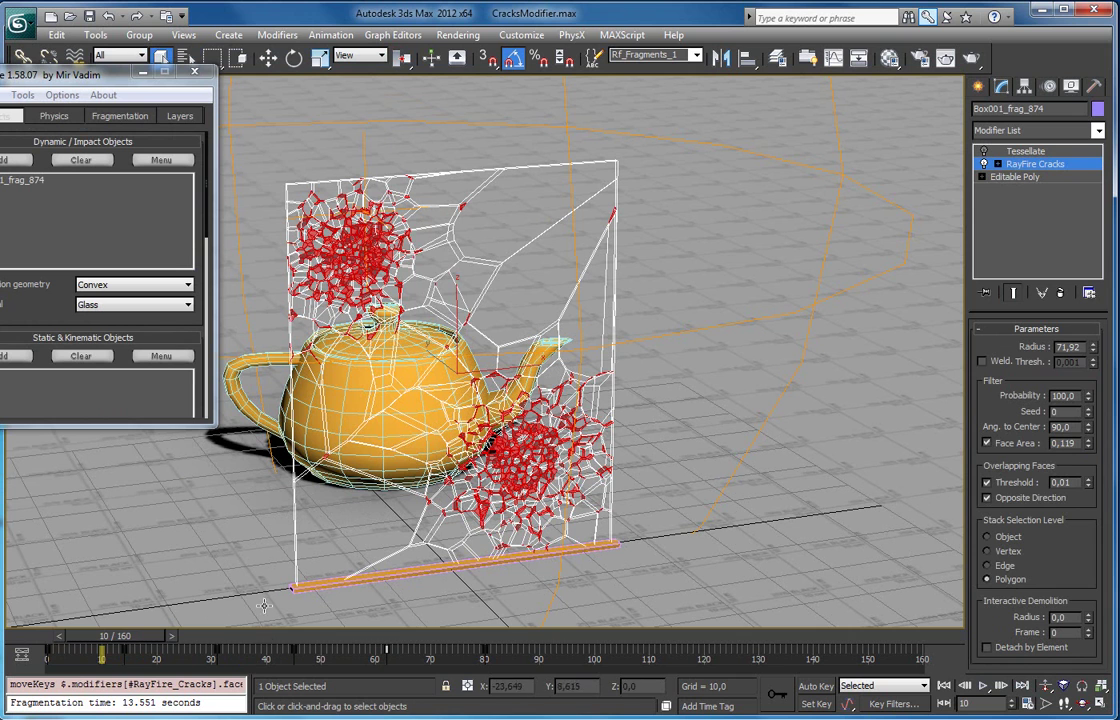
# Play the crack animation from its beginning twice to check the stepped growth.
pyautogui.moveTo(86, 640); pyautogui.dragTo(32, 640)
pyautogui.press('/')
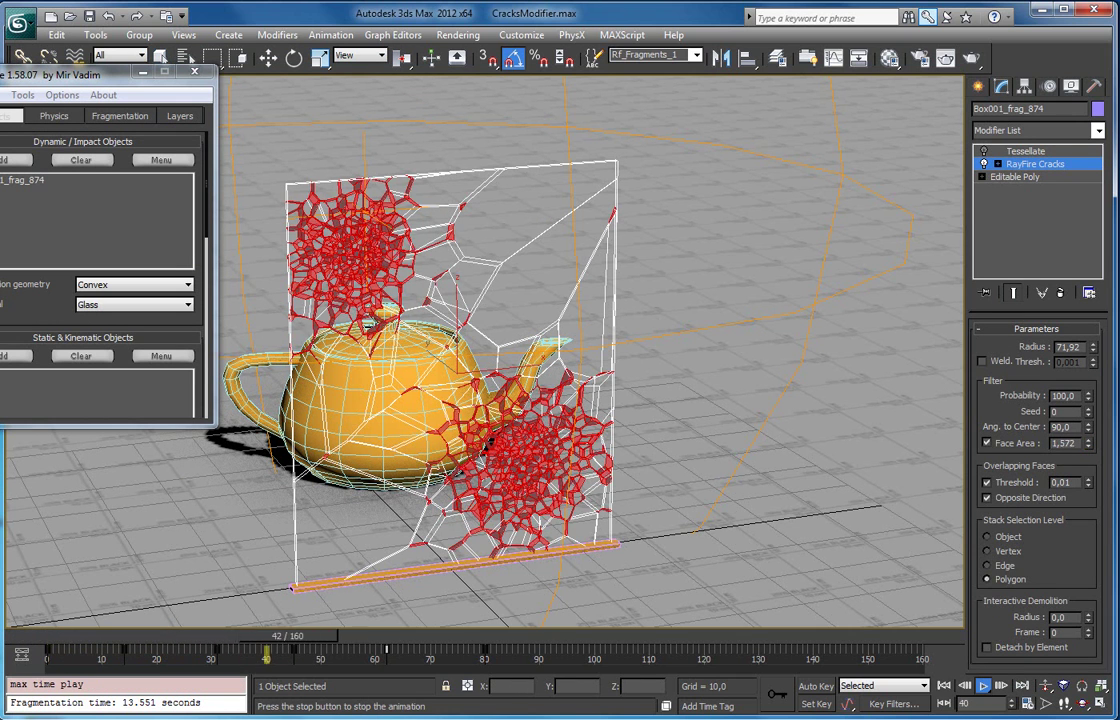
pyautogui.press('/')
pyautogui.click(30, 639)
pyautogui.press('/')
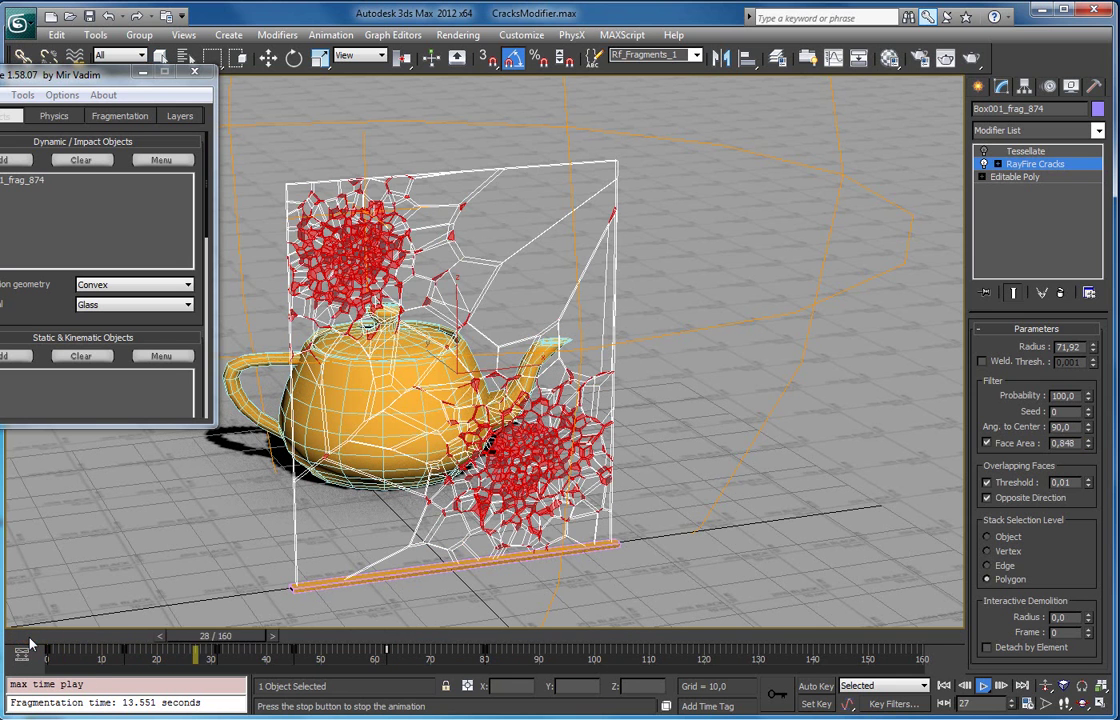
pyautogui.press('/')
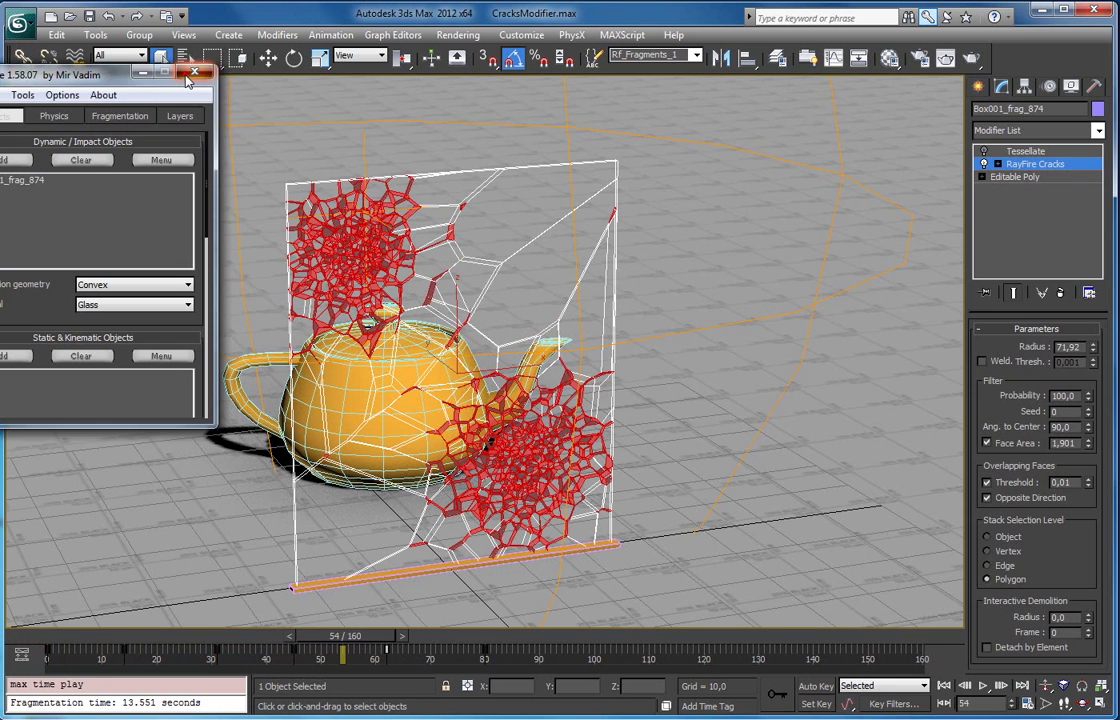
# Close the RayFire window, render frame 40 through Camera001 and examine the cracks in the rendered glass.
pyautogui.click(194, 72)
pyautogui.rightClick(709, 259)
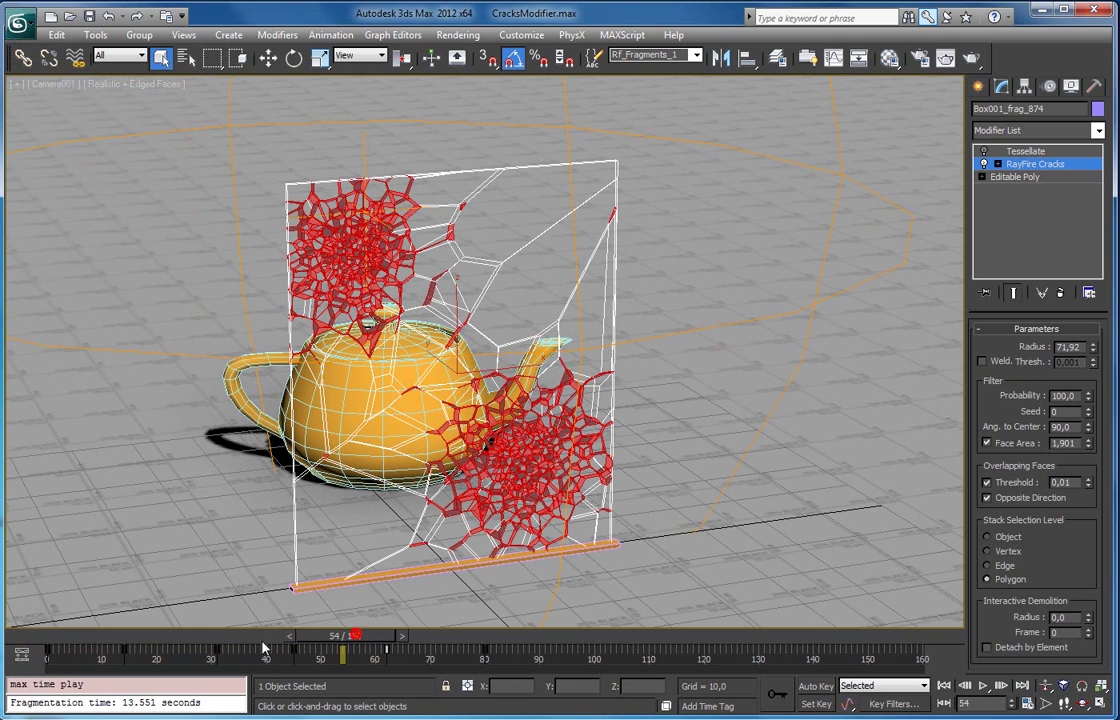
pyautogui.moveTo(293, 648)
pyautogui.mouseDown()
pyautogui.moveTo(140, 640)
pyautogui.moveTo(273, 637)
pyautogui.moveTo(257, 636)
pyautogui.mouseUp()
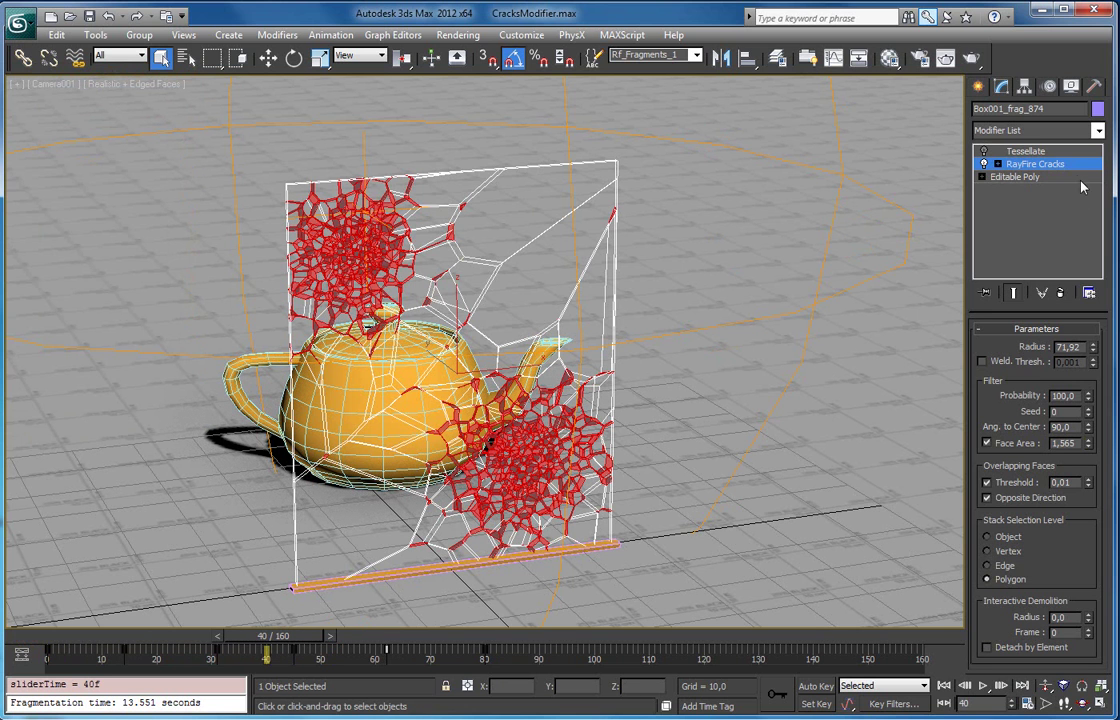
pyautogui.click(970, 58)
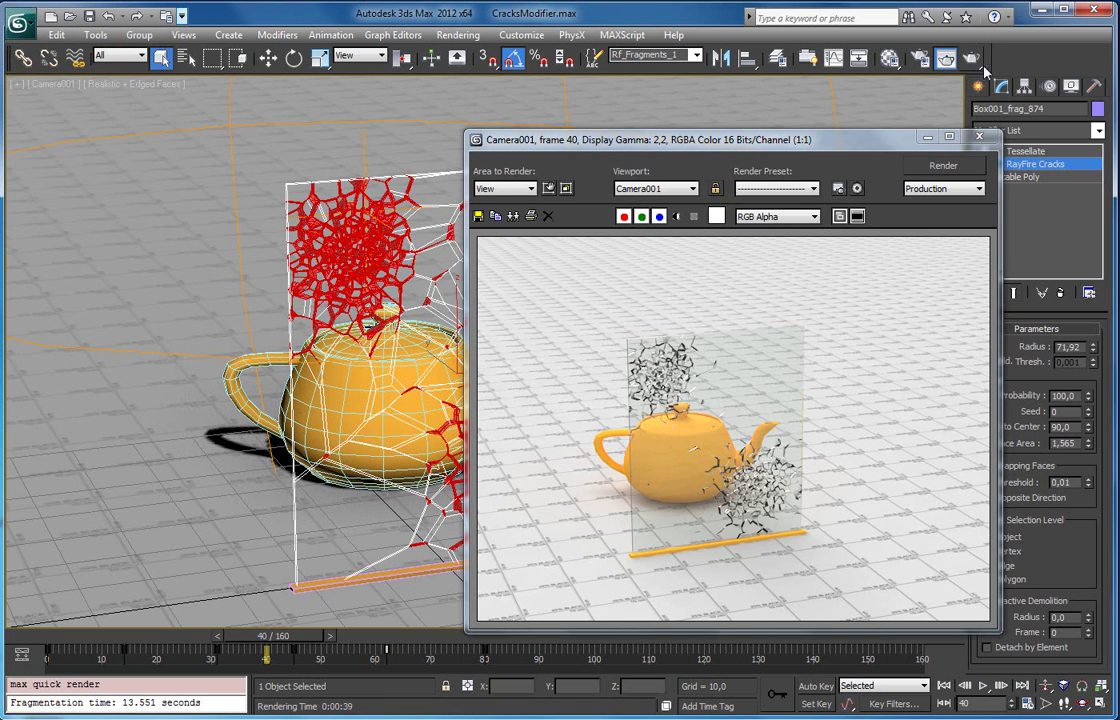
pyautogui.moveTo(890, 140); pyautogui.dragTo(895, 109)
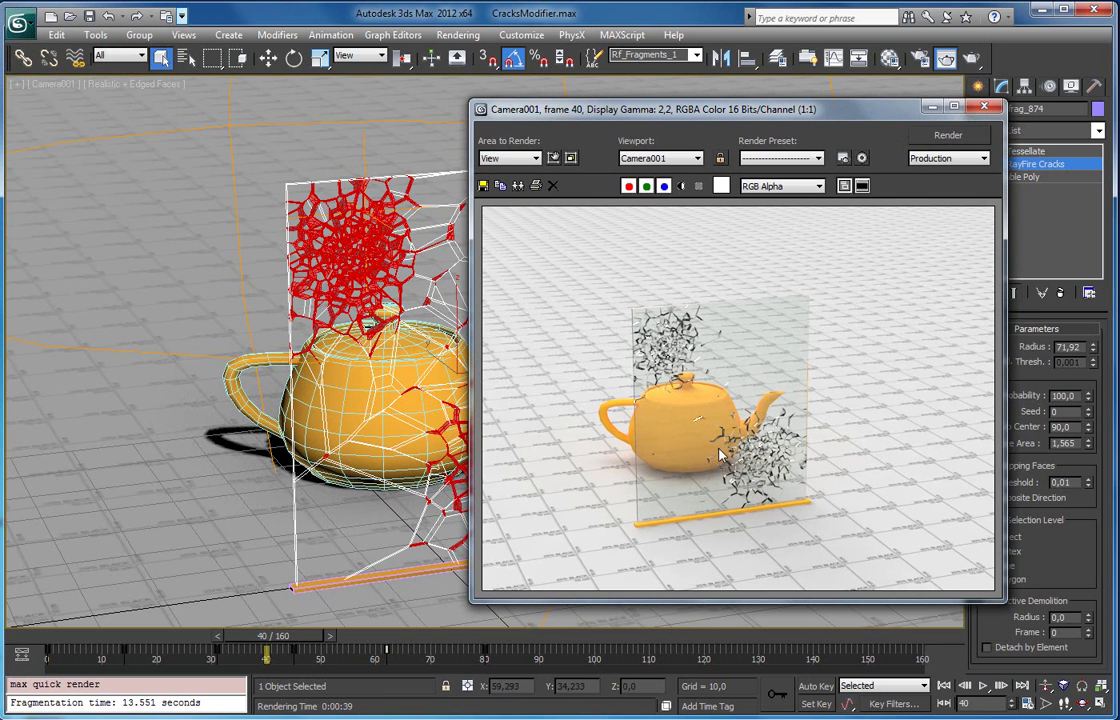
pyautogui.click(984, 107)
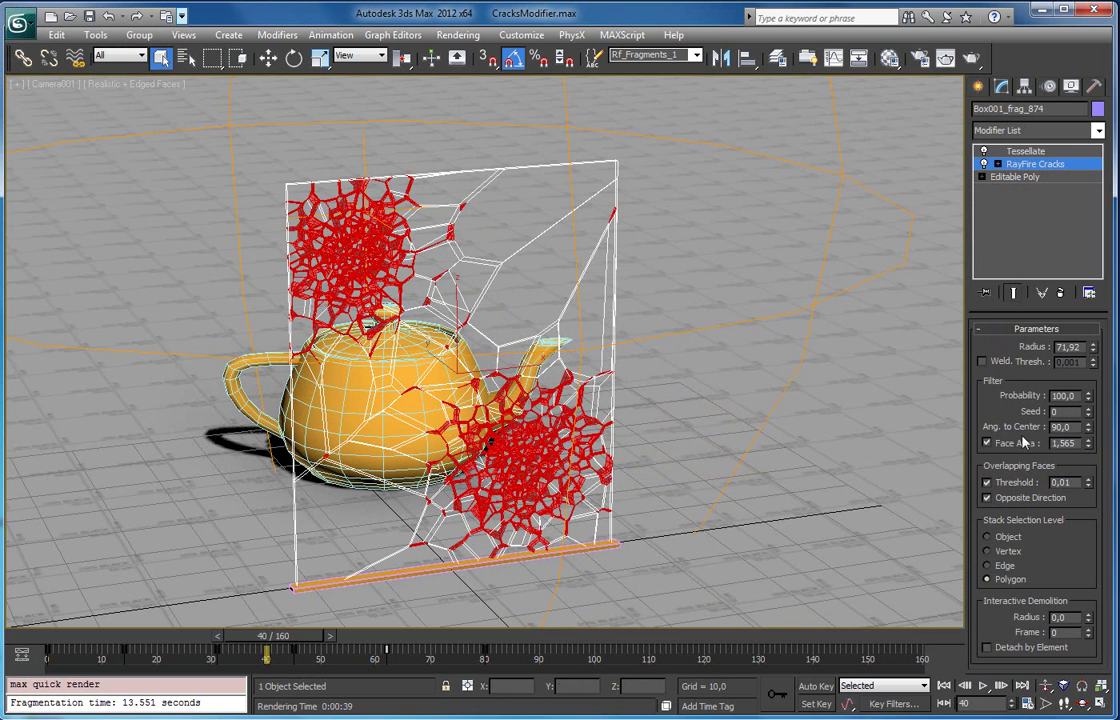
pyautogui.moveTo(287, 627); pyautogui.dragTo(500, 636)
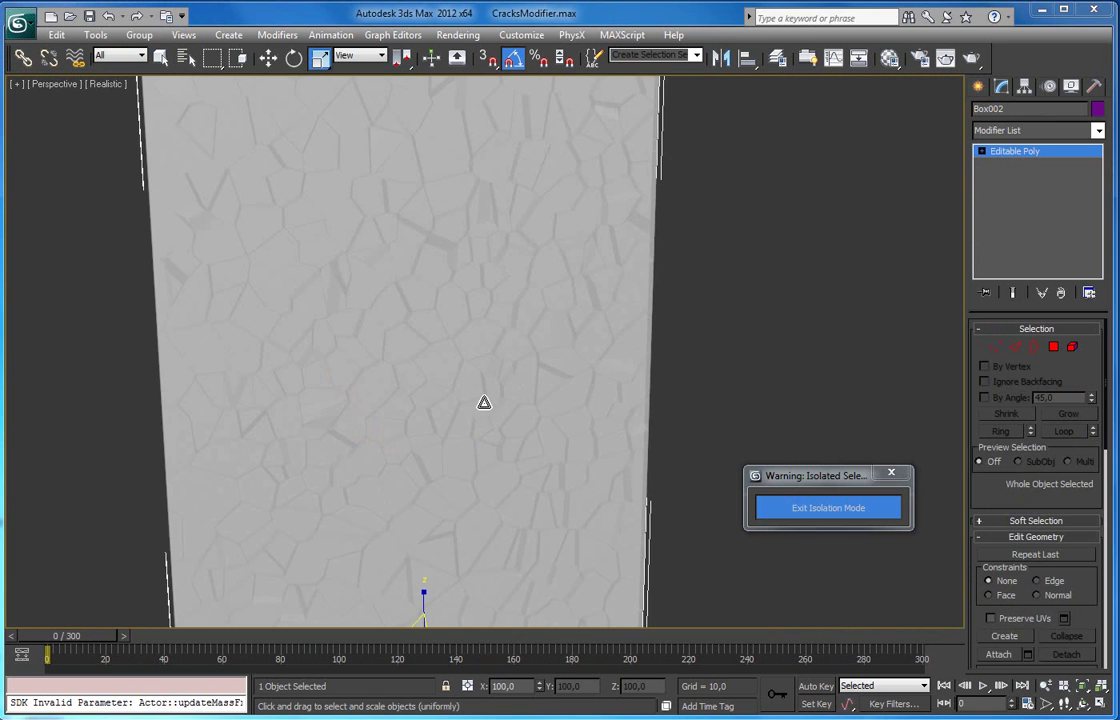
# Add a Vol. Select modifier to the isolated fragmented pane.
pyautogui.scroll(-4, 484, 402)
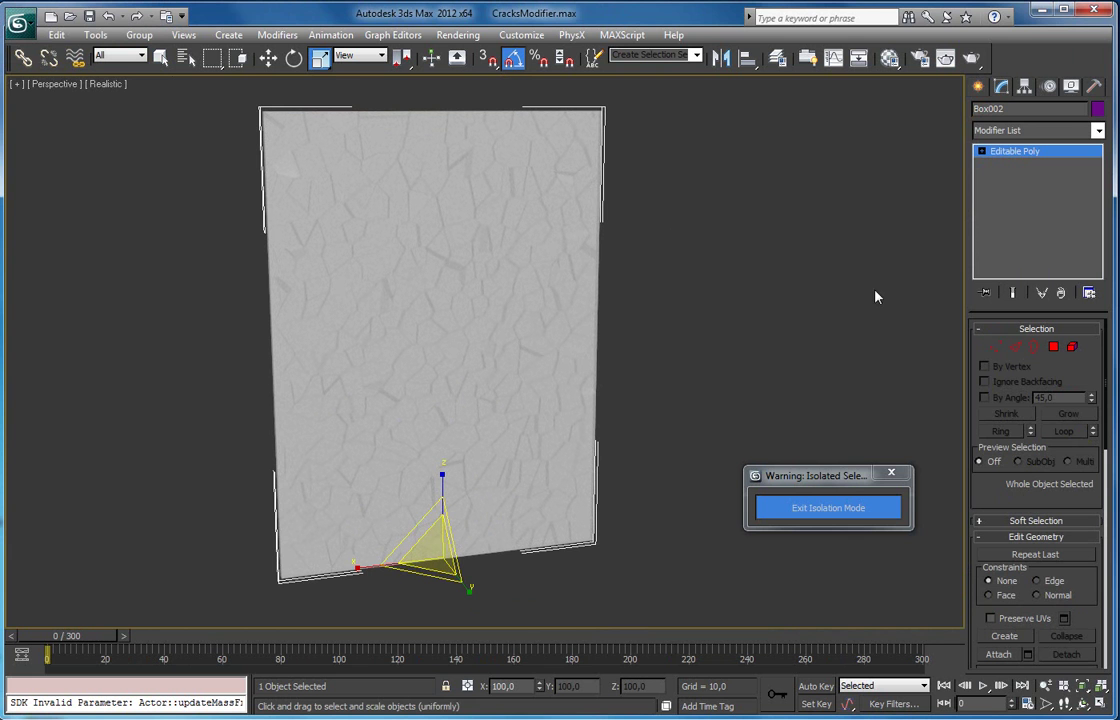
pyautogui.click(1098, 131)
pyautogui.moveTo(1100, 155); pyautogui.dragTo(1100, 390)
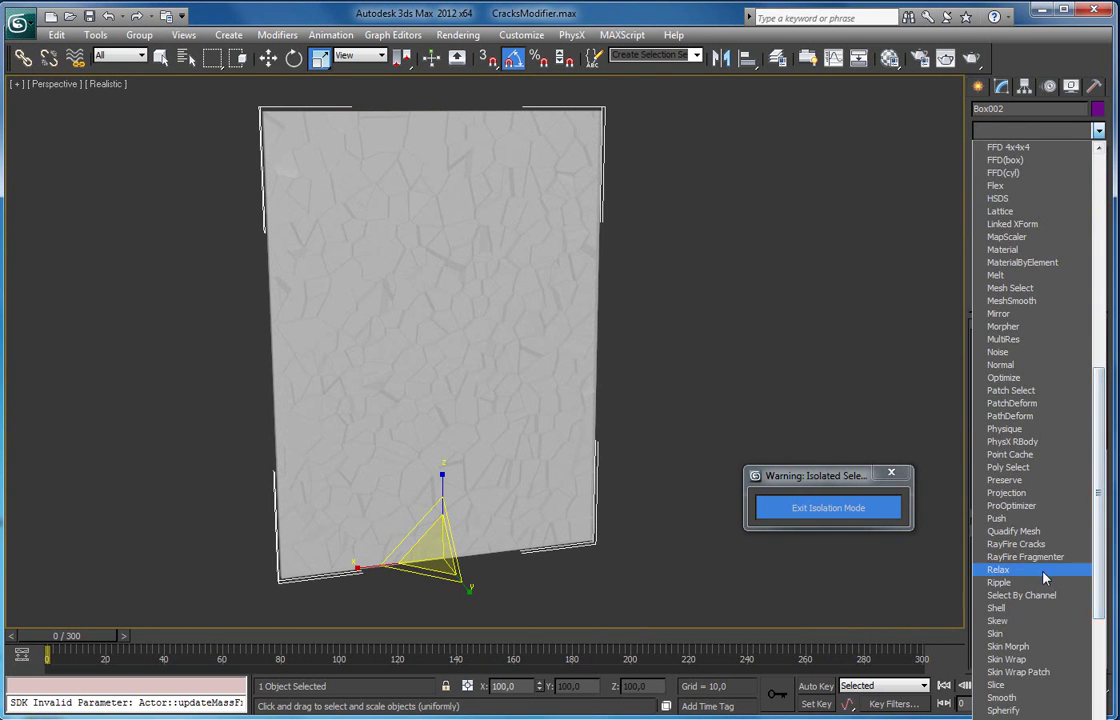
pyautogui.scroll(-8, 1030, 569)
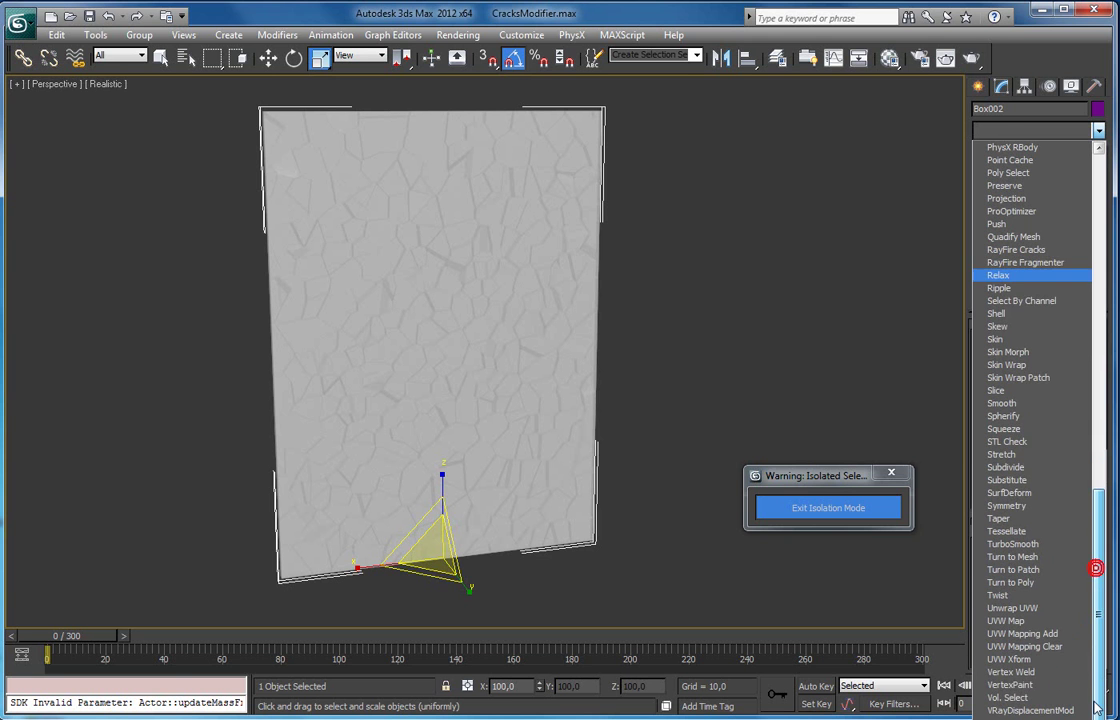
pyautogui.click(1040, 698)
# Examine the crack polygons selected in the pane's Editable Poly at polygon level, and return to object level.
pyautogui.click(1038, 165)
pyautogui.click(1054, 347)
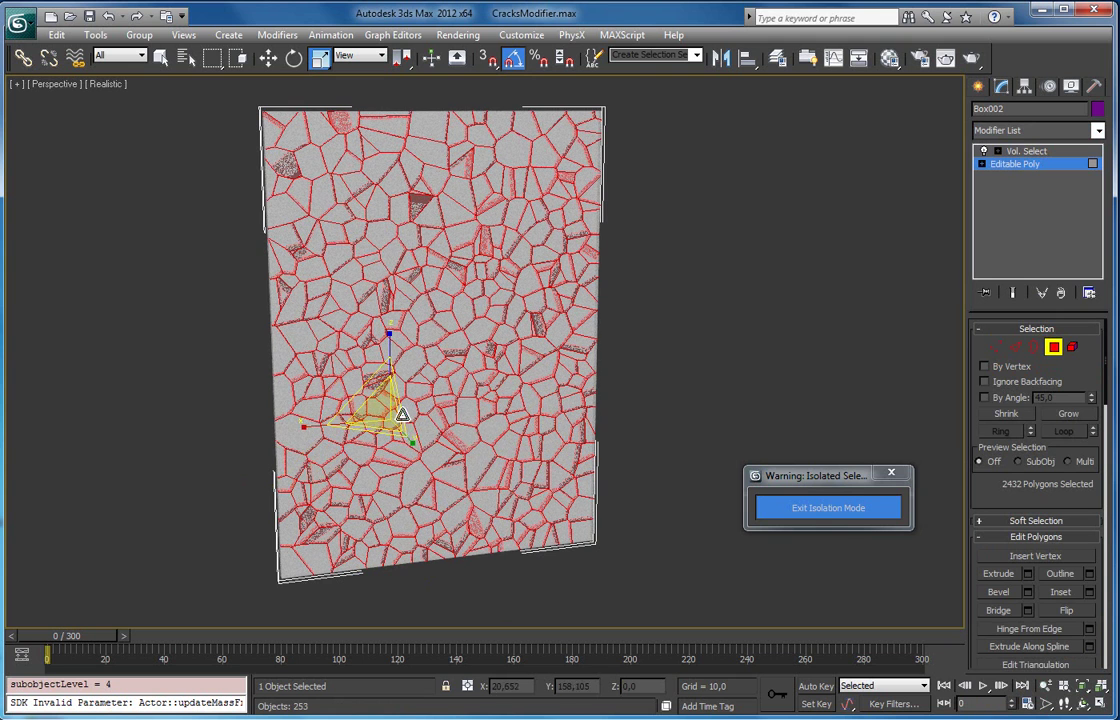
pyautogui.moveTo(402, 346); pyautogui.dragTo(562, 470)
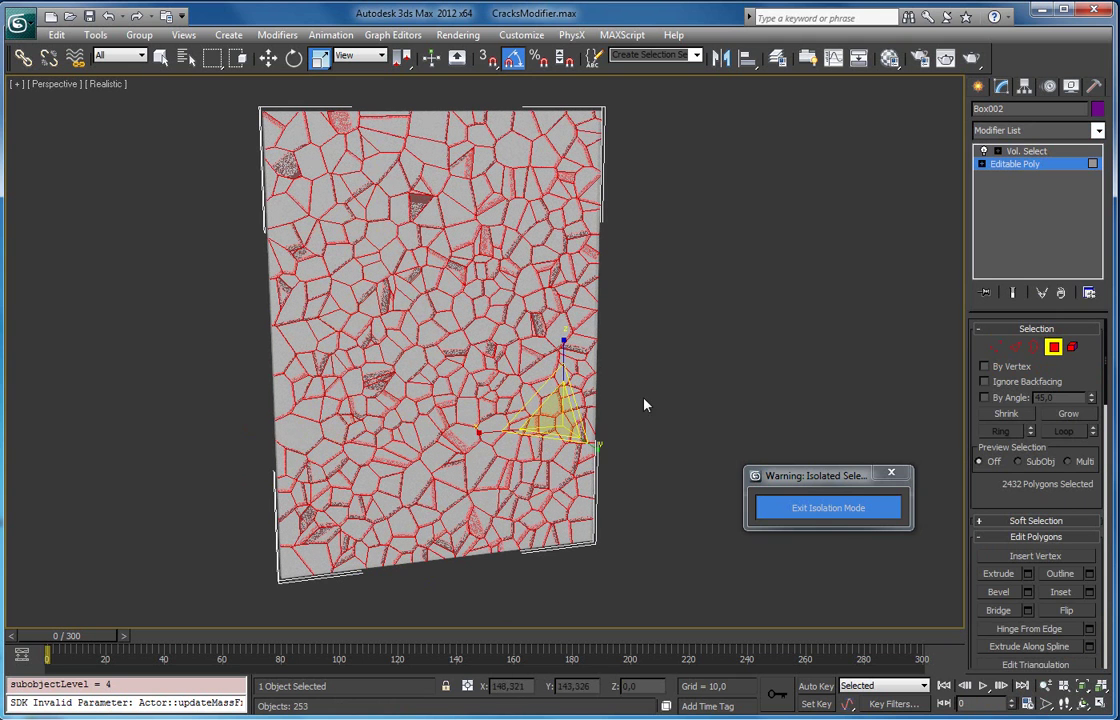
pyautogui.moveTo(527, 318); pyautogui.dragTo(550, 280)
pyautogui.click(1030, 164)
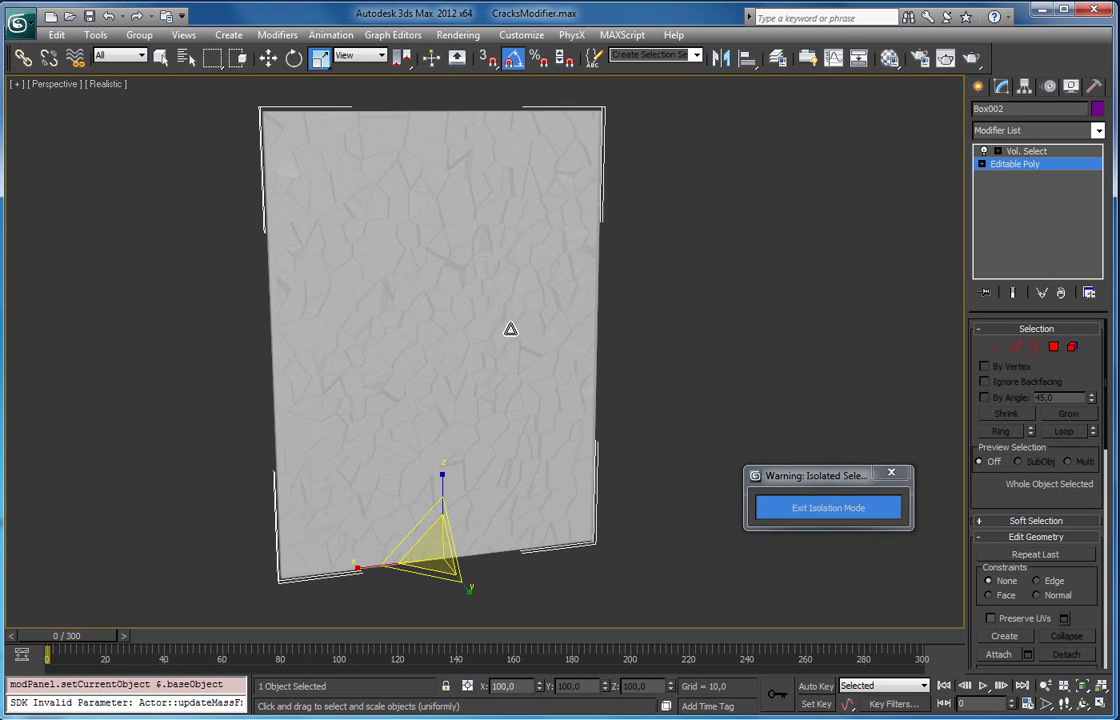
# Set the Vol. Select stack selection level to Face and its selection method to Subtract.
pyautogui.click(1030, 151)
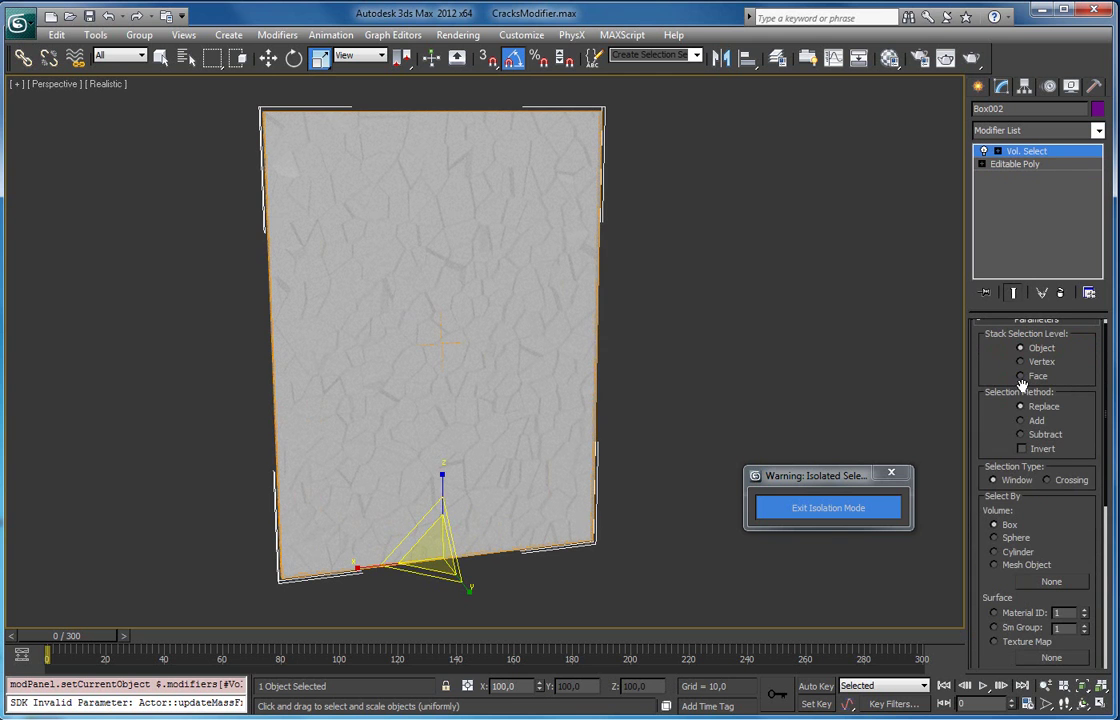
pyautogui.click(1021, 376)
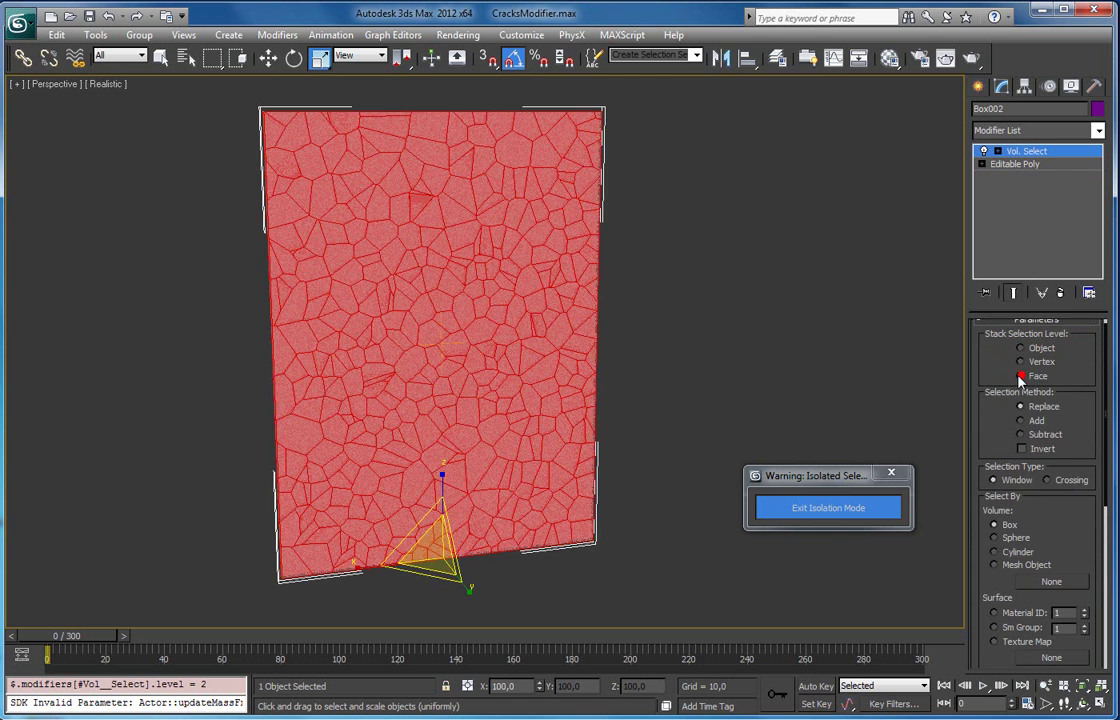
pyautogui.click(1022, 435)
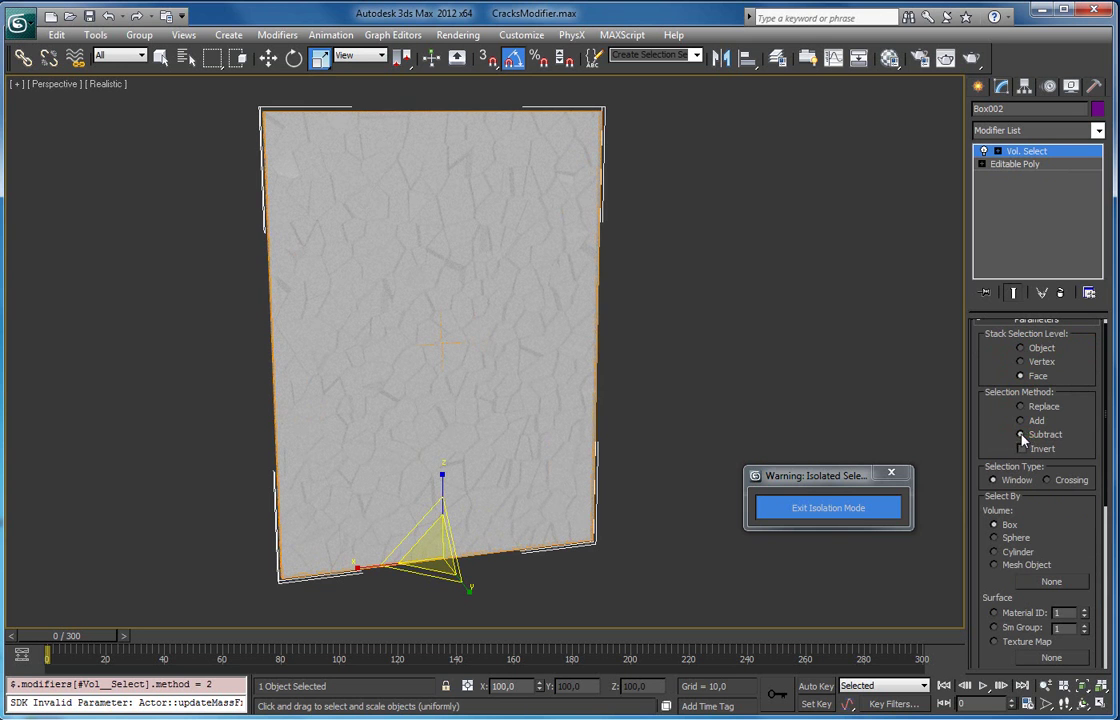
# Scale the Vol. Select box gizmo down to a small area at the middle of the pane and examine the remaining face selection.
pyautogui.press('1')
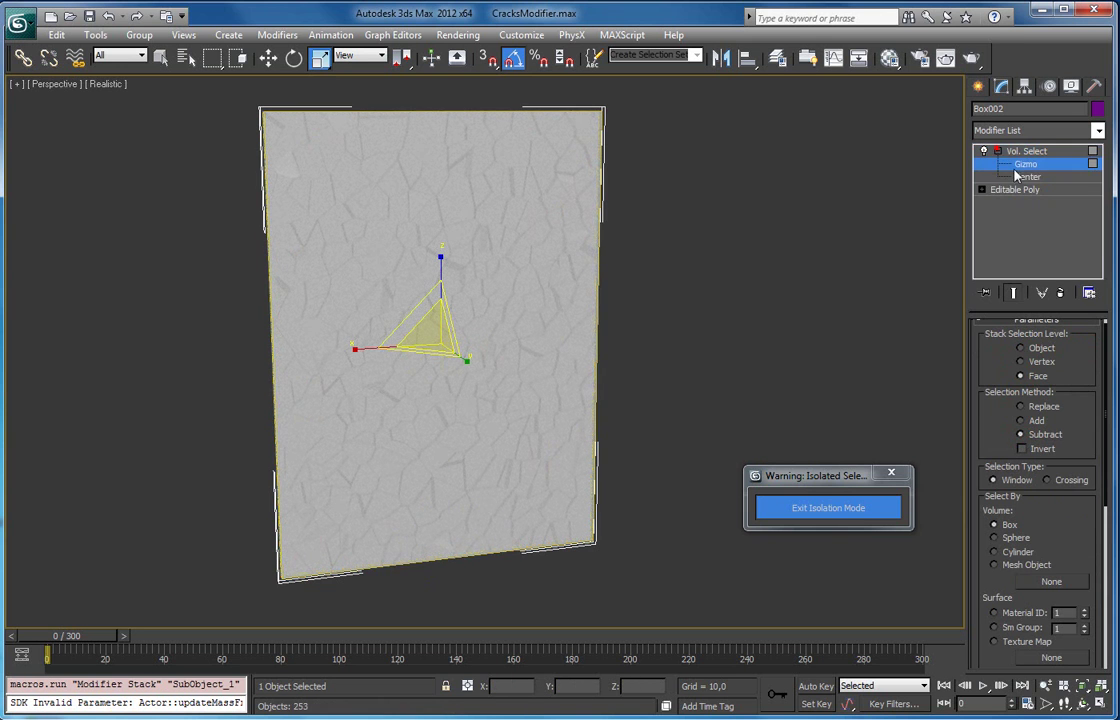
pyautogui.keyDown('alt'); pyautogui.moveTo(380, 376); pyautogui.dragTo(490, 380, button='middle'); pyautogui.keyUp('alt')
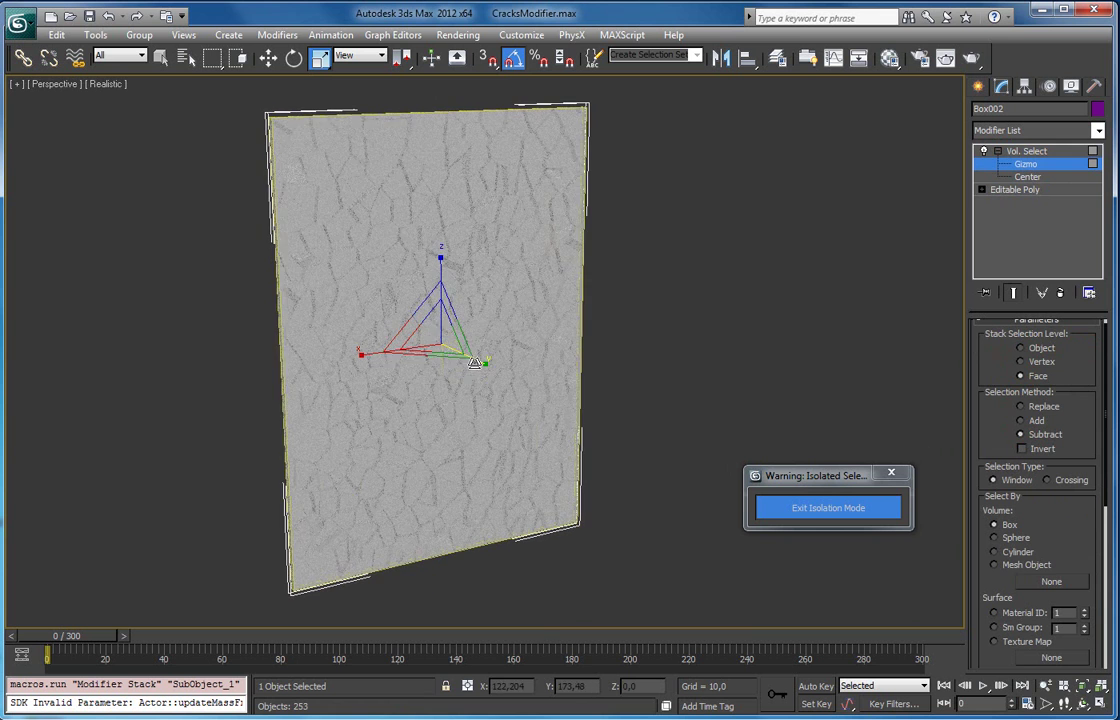
pyautogui.moveTo(496, 380); pyautogui.dragTo(572, 430)
pyautogui.moveTo(414, 319); pyautogui.dragTo(445, 417)
pyautogui.moveTo(480, 363); pyautogui.dragTo(520, 388)
pyautogui.scroll(5, 492, 378)
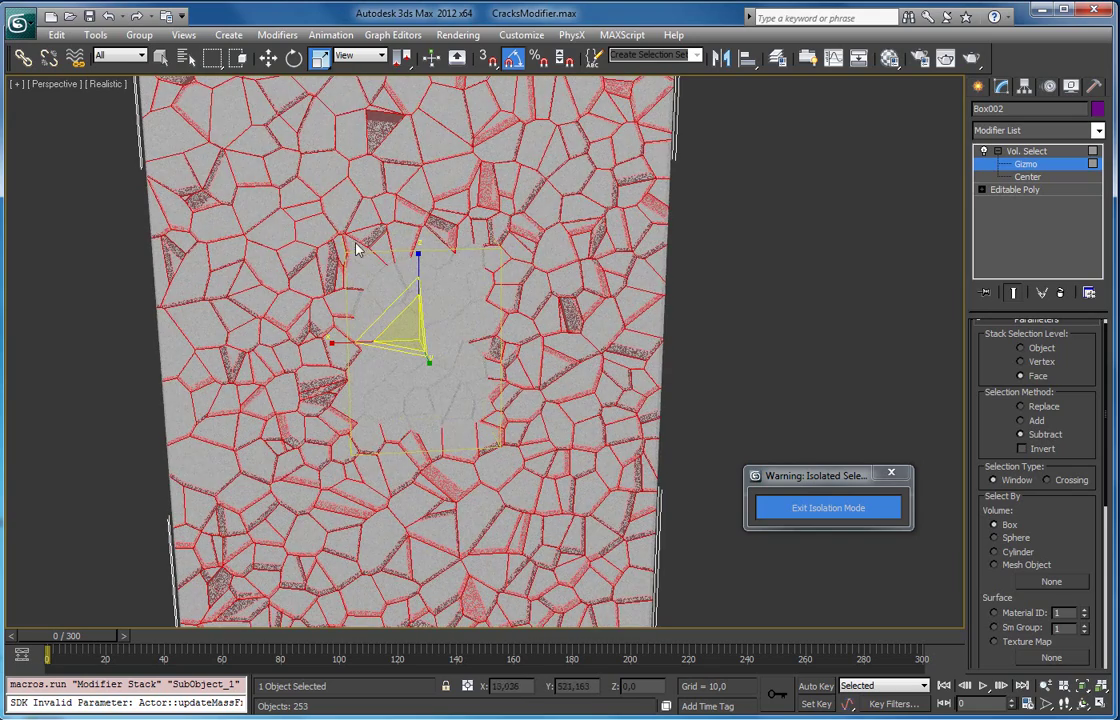
pyautogui.keyDown('alt'); pyautogui.moveTo(395, 285); pyautogui.dragTo(450, 290, button='middle'); pyautogui.keyUp('alt')
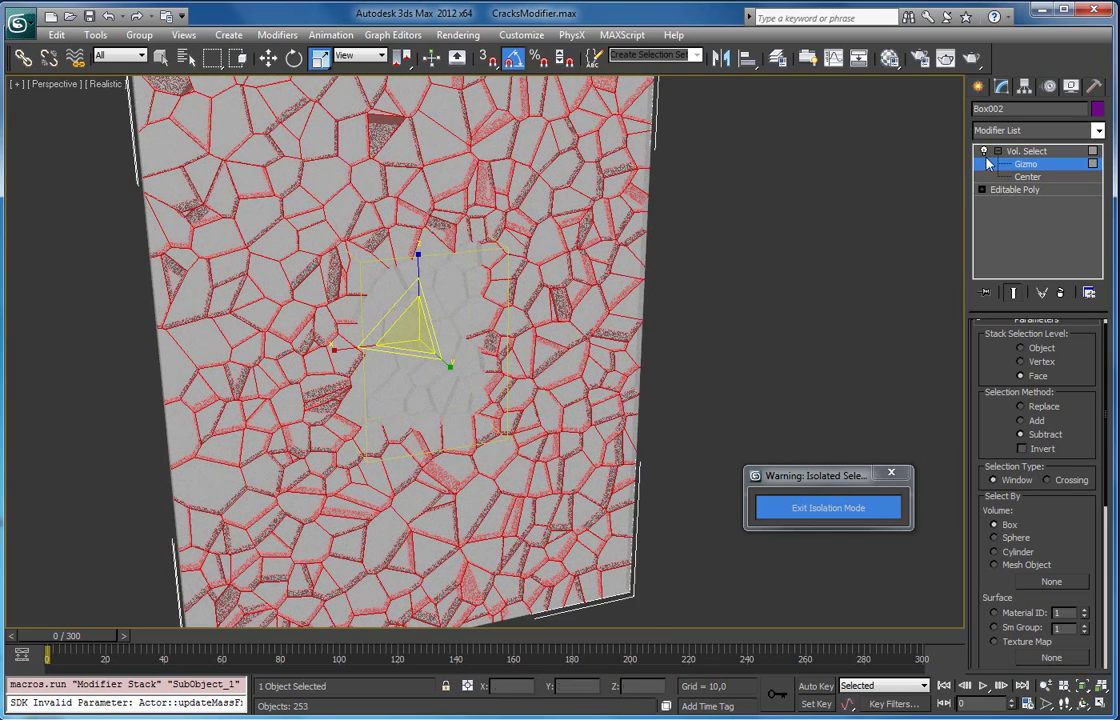
pyautogui.moveTo(582, 211); pyautogui.dragTo(600, 234, button='middle')
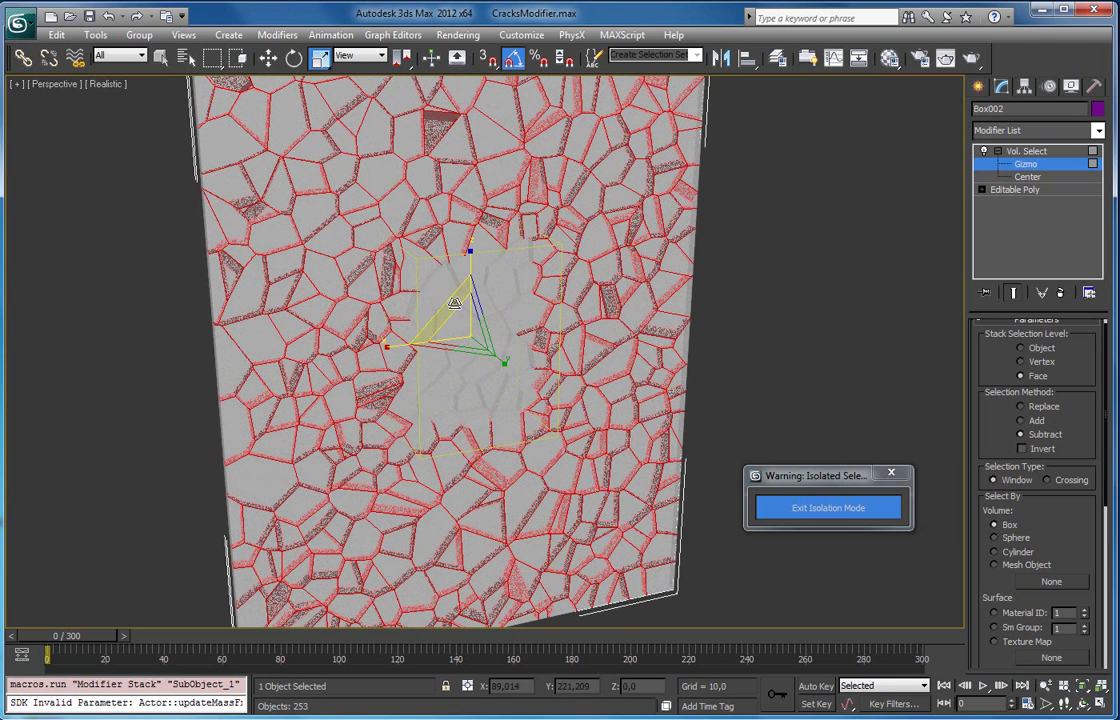
pyautogui.scroll(-4, 415, 290)
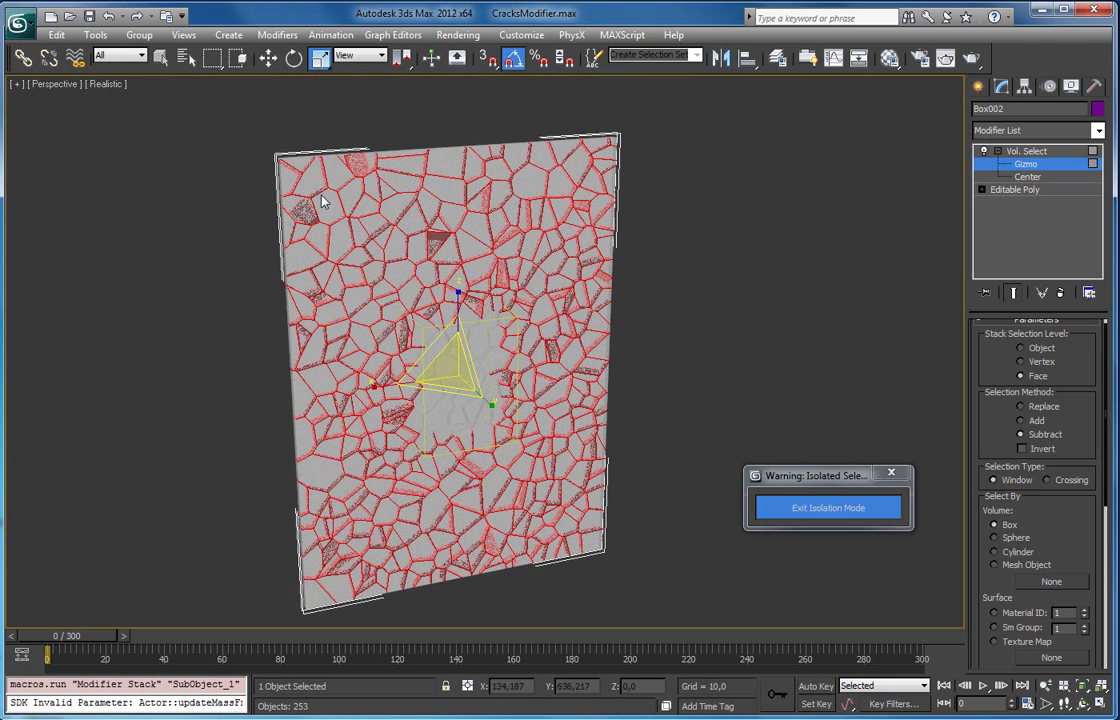
pyautogui.keyDown('alt'); pyautogui.moveTo(486, 383); pyautogui.dragTo(398, 375, button='middle'); pyautogui.keyUp('alt')
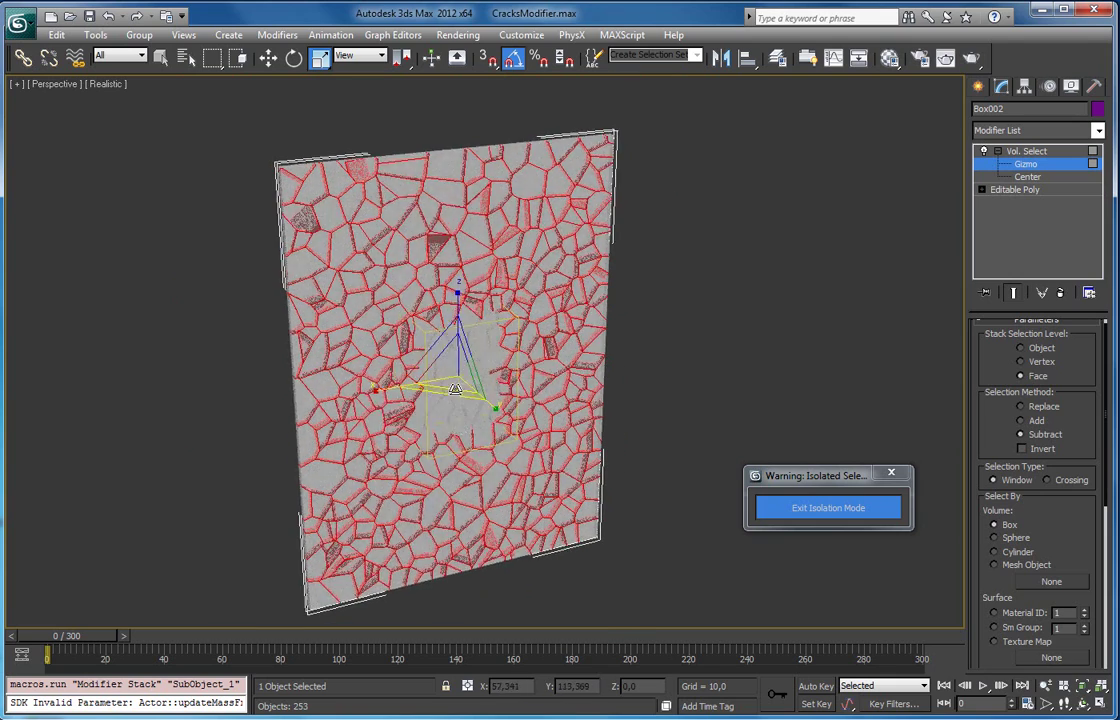
pyautogui.scroll(3, 405, 375)
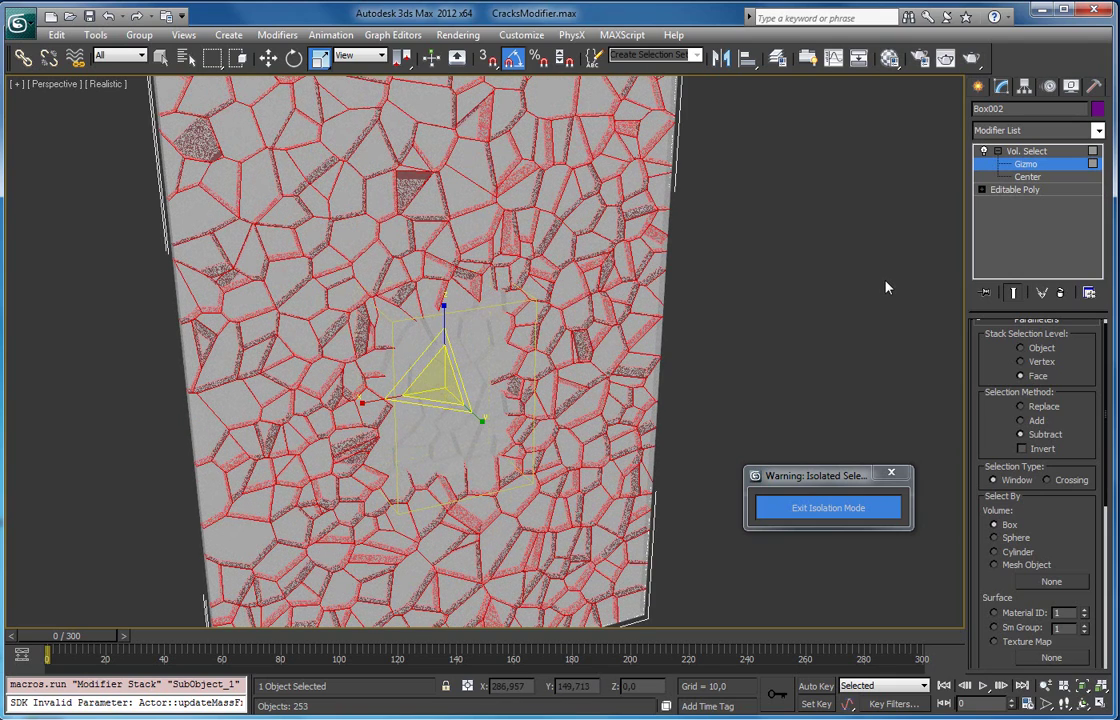
# Return to the Vol. Select modifier's top level and add a RayFire Cracks modifier above it with Radius 0.
pyautogui.press('F2')
pyautogui.press('F4')
pyautogui.press('F4')
pyautogui.click(996, 151)
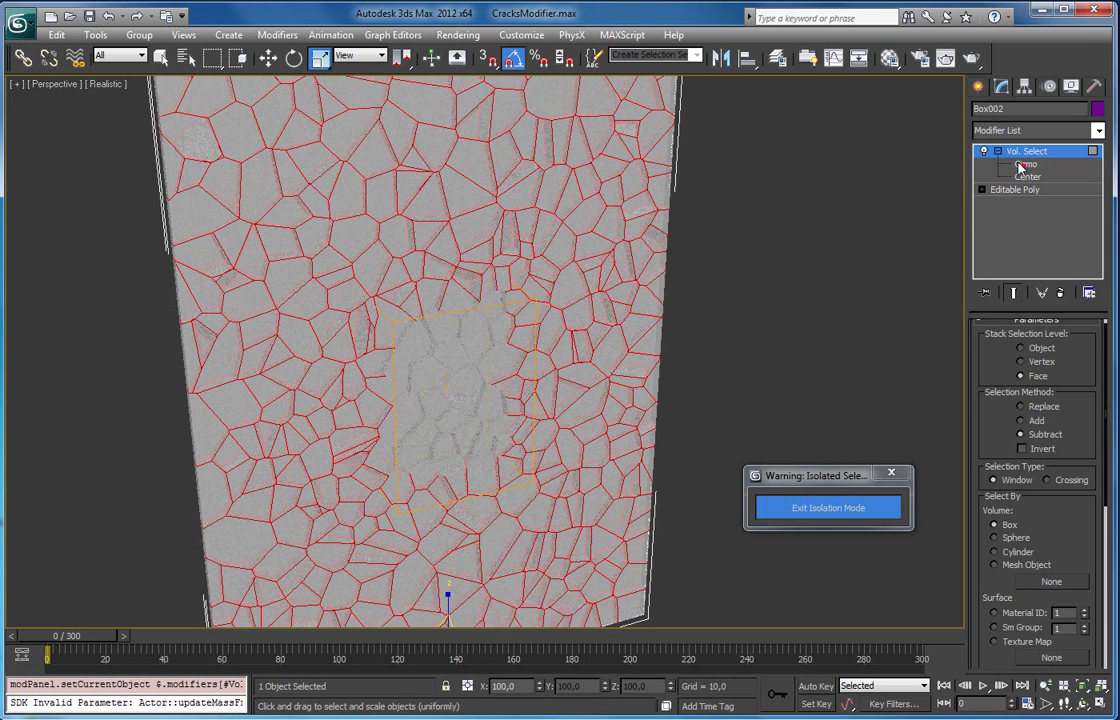
pyautogui.click(1099, 131)
pyautogui.scroll(-15, 1040, 400)
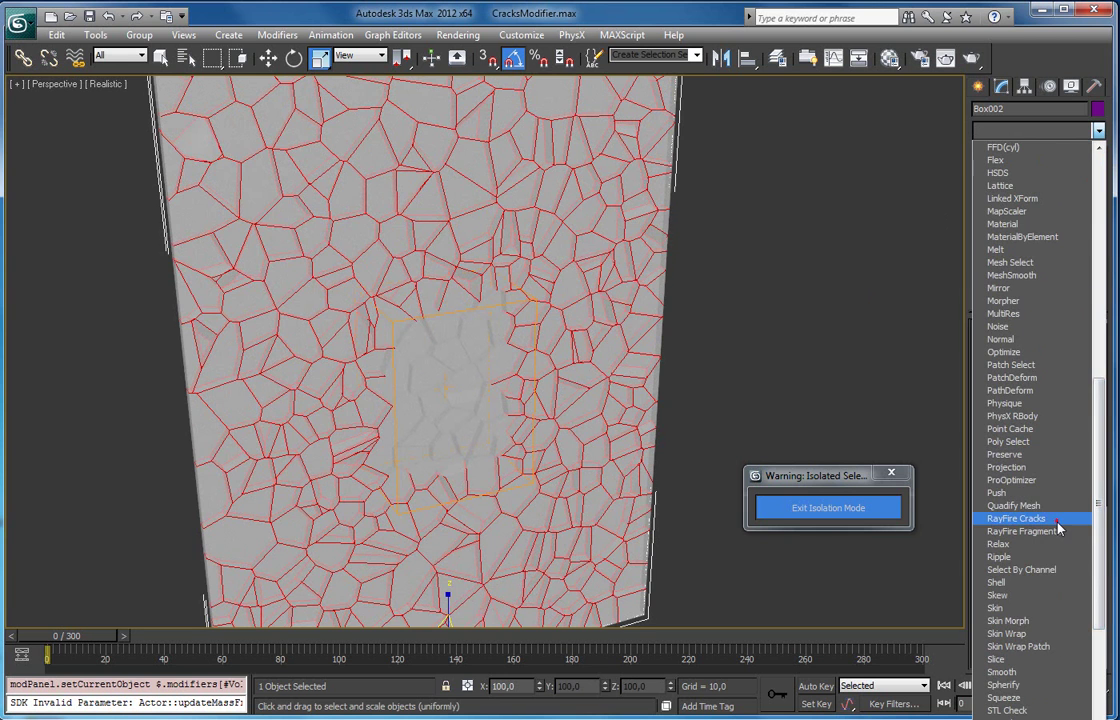
pyautogui.click(1060, 522)
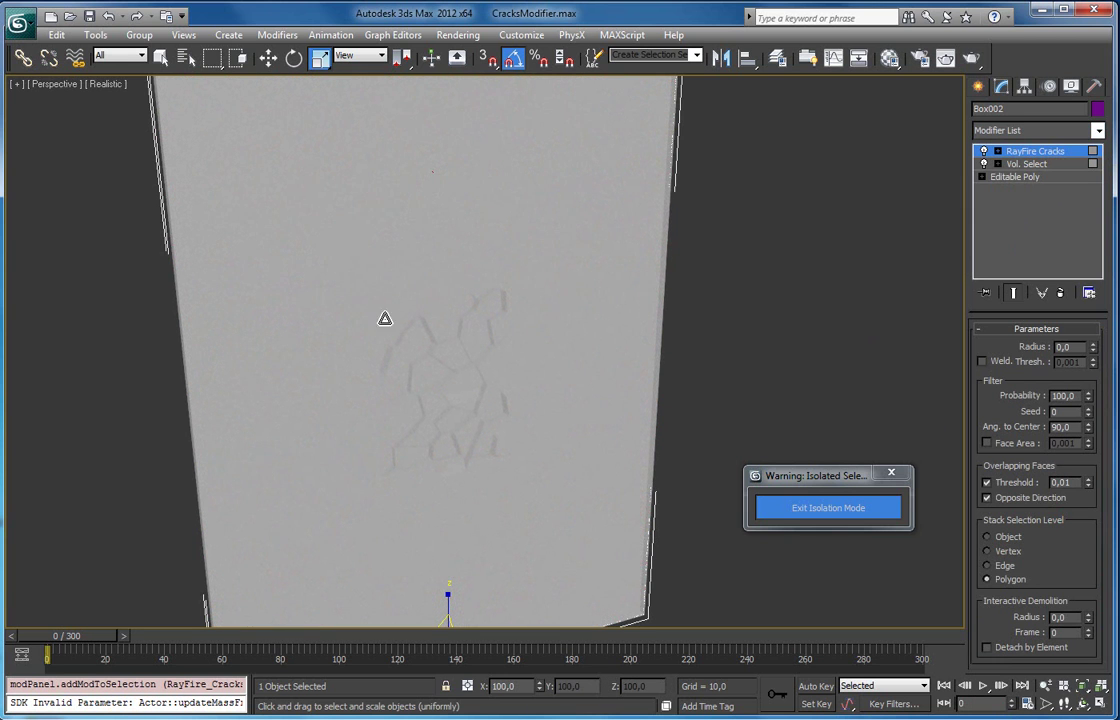
pyautogui.moveTo(1093, 350); pyautogui.dragTo(1095, 358)
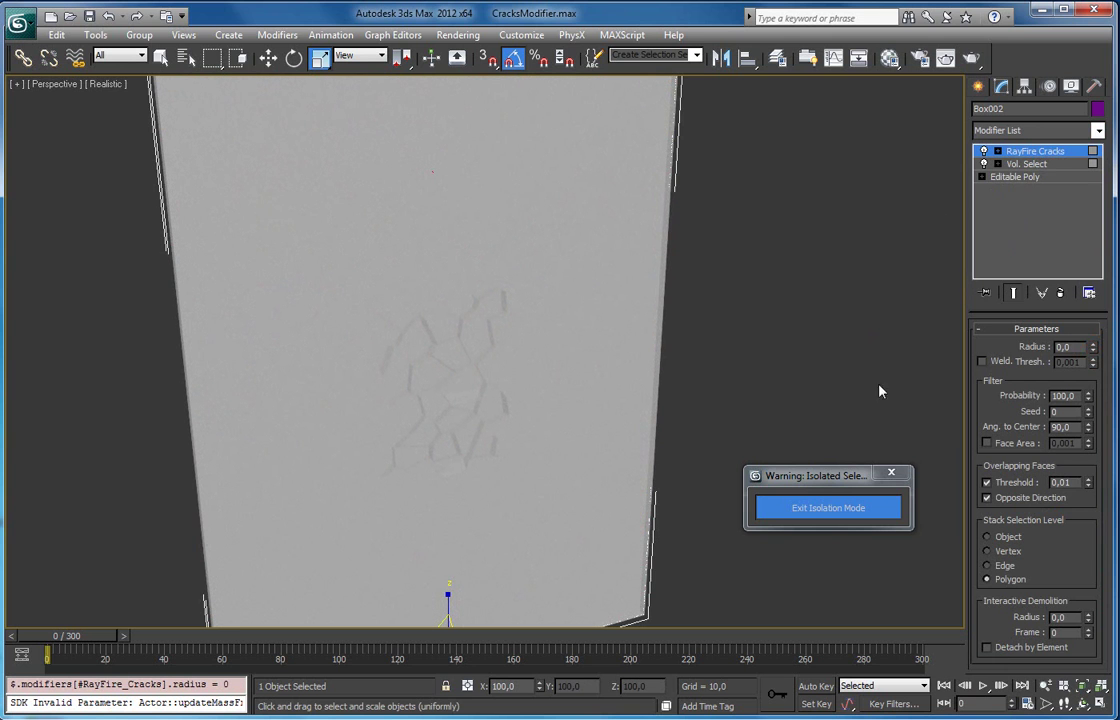
# Move the Vol. Select box gizmo across the pane's face, placing it left of centre to relocate the cracks.
pyautogui.click(1027, 165)
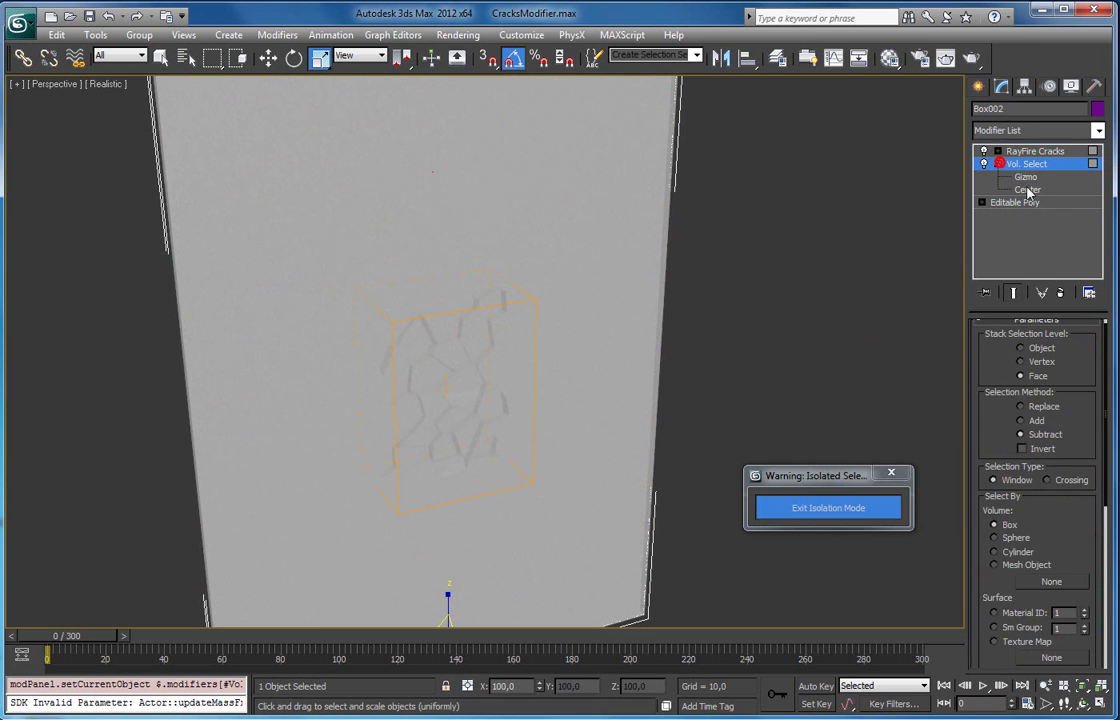
pyautogui.click(1026, 177)
pyautogui.press('w')
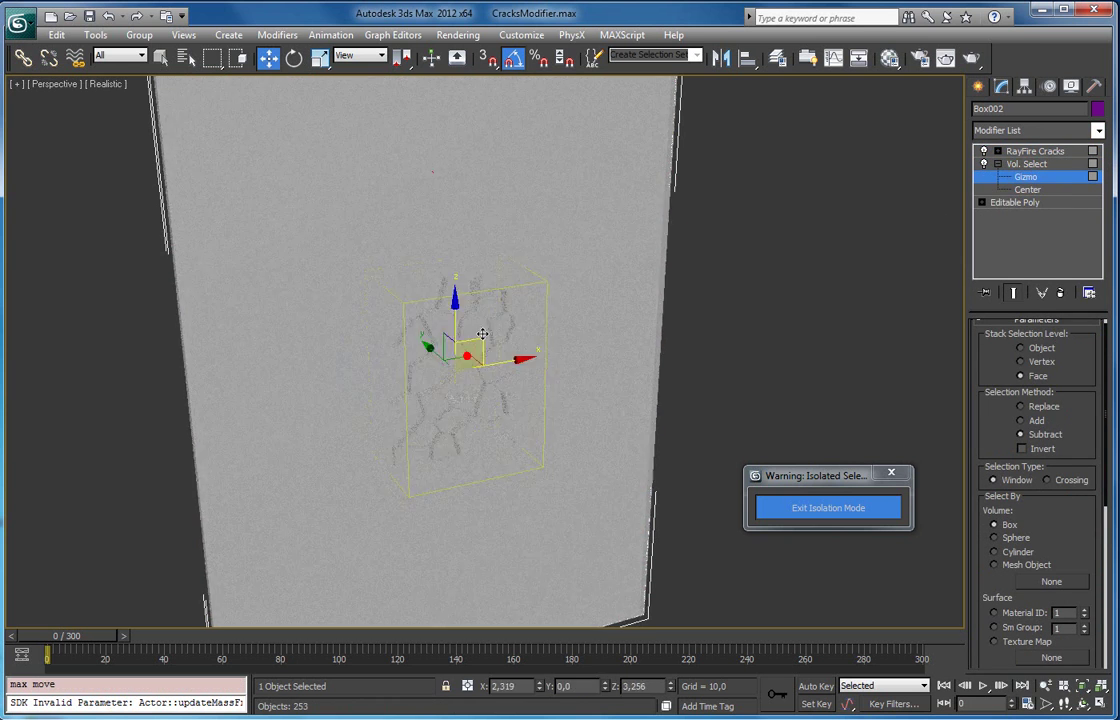
pyautogui.moveTo(477, 342); pyautogui.dragTo(516, 297)
pyautogui.scroll(3, 514, 298)
pyautogui.keyDown('alt'); pyautogui.moveTo(525, 298); pyautogui.dragTo(455, 266, button='middle'); pyautogui.keyUp('alt')
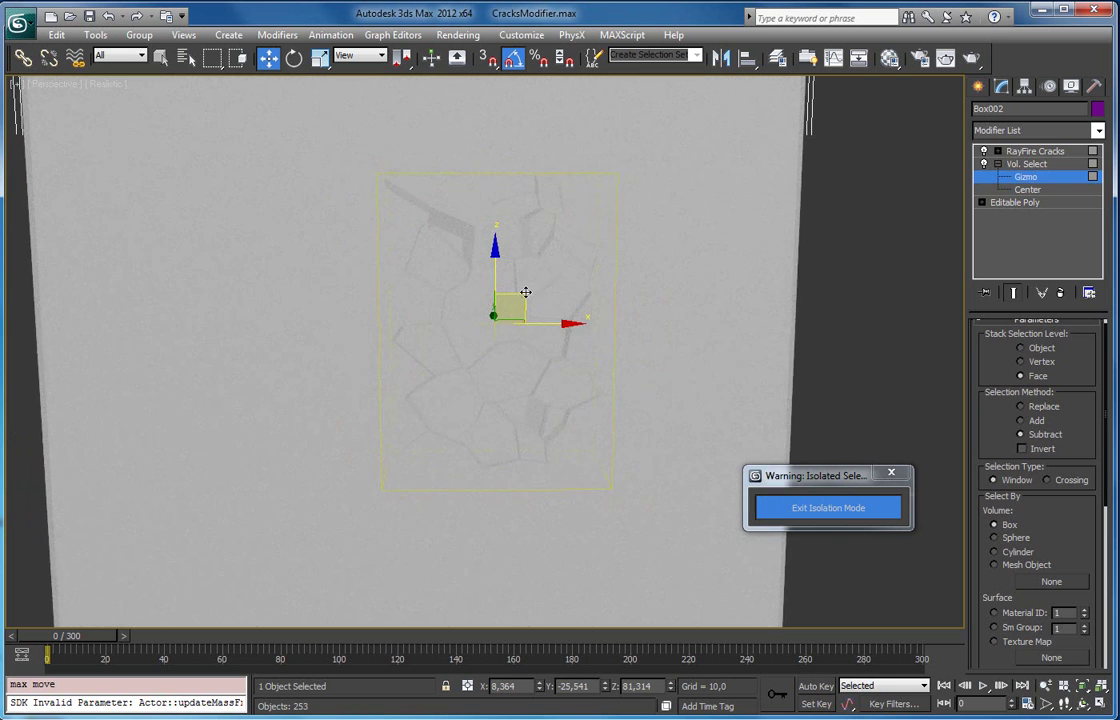
pyautogui.moveTo(517, 295); pyautogui.dragTo(383, 320)
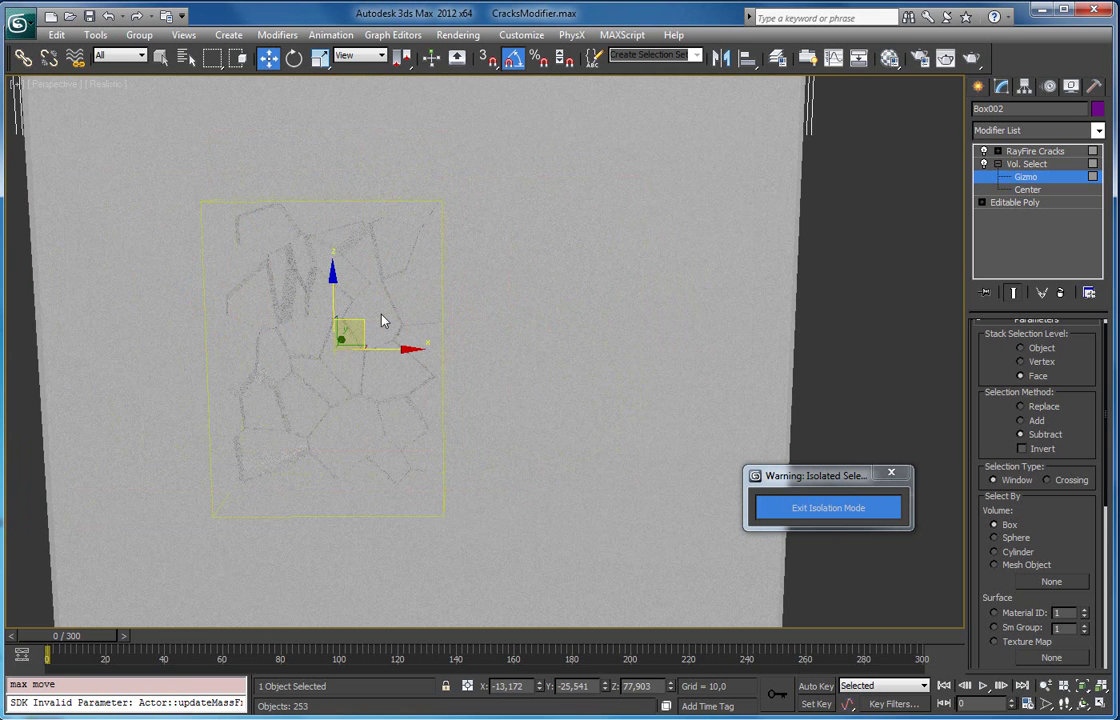
pyautogui.moveTo(392, 298); pyautogui.dragTo(403, 259, button='middle')
pyautogui.scroll(-2, 400, 261)
# With Auto Key on, widen the box gizmo across the pane and stretch it vertically over the pane at frame 63.
pyautogui.press('r')
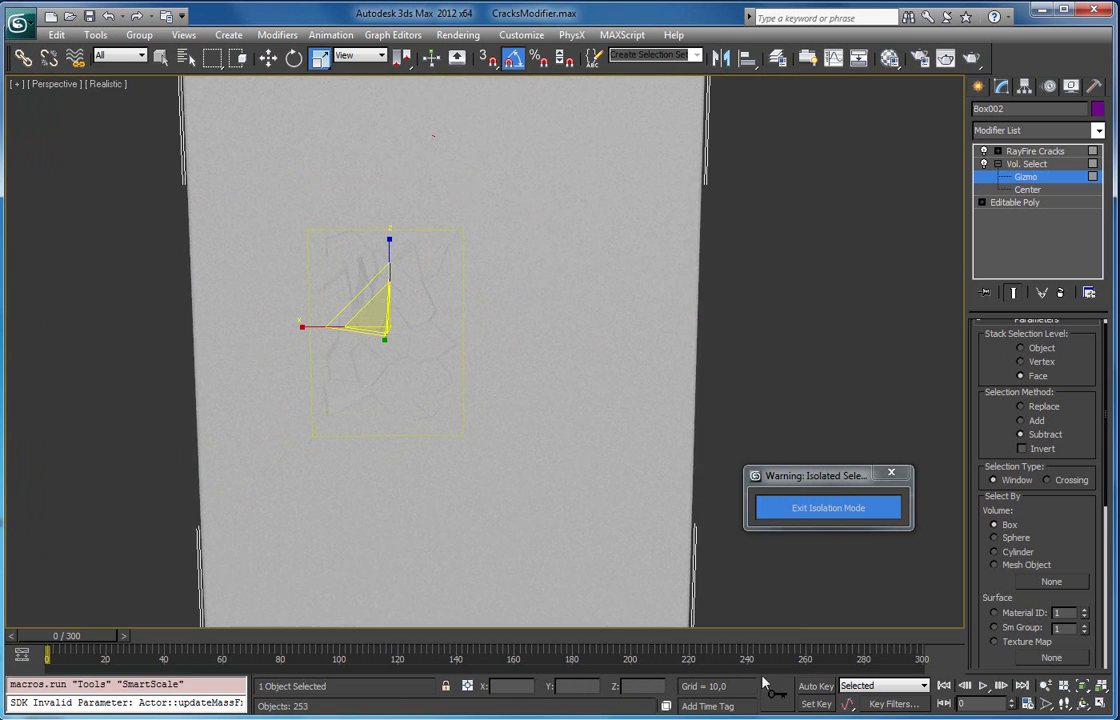
pyautogui.press('n')
pyautogui.moveTo(300, 326); pyautogui.dragTo(157, 323)
pyautogui.moveTo(75, 633); pyautogui.dragTo(249, 640)
pyautogui.moveTo(389, 243); pyautogui.dragTo(410, 118)
pyautogui.moveTo(422, 310); pyautogui.dragTo(441, 247, button='middle')
pyautogui.scroll(-2, 457, 277)
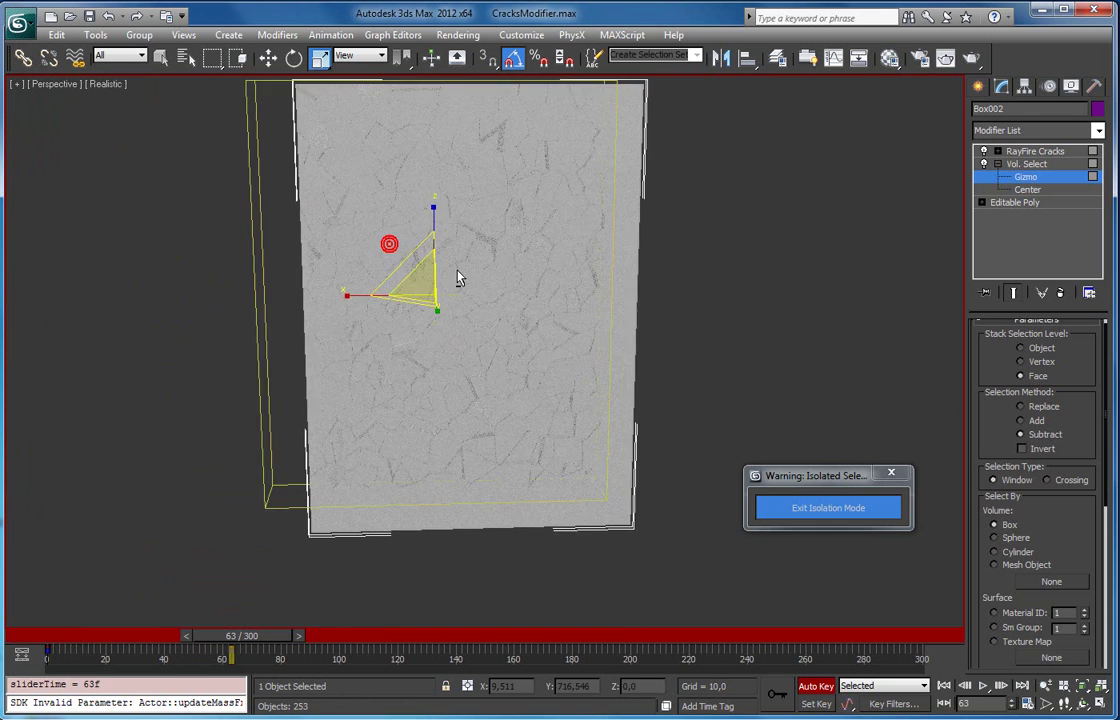
# Switch the Vol. Select volume to Sphere, rescale its gizmo in X and Z at frame 8, and turn off Auto Key.
pyautogui.moveTo(242, 636); pyautogui.dragTo(70, 640)
pyautogui.scroll(-1, 1028, 528)
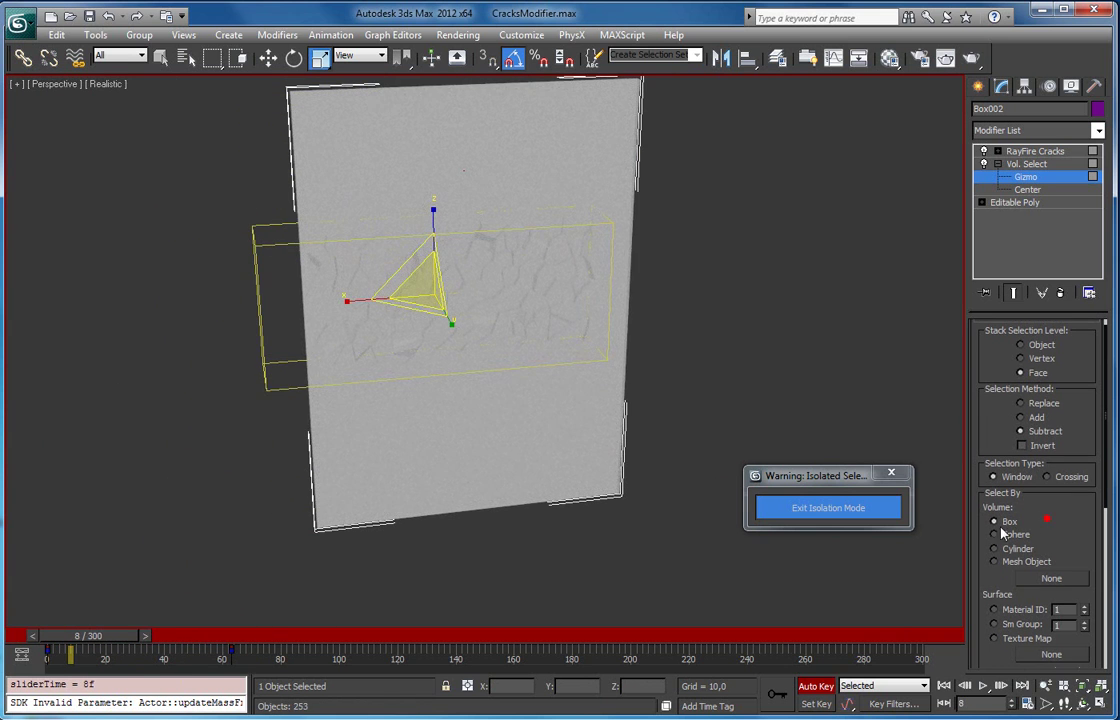
pyautogui.click(994, 535)
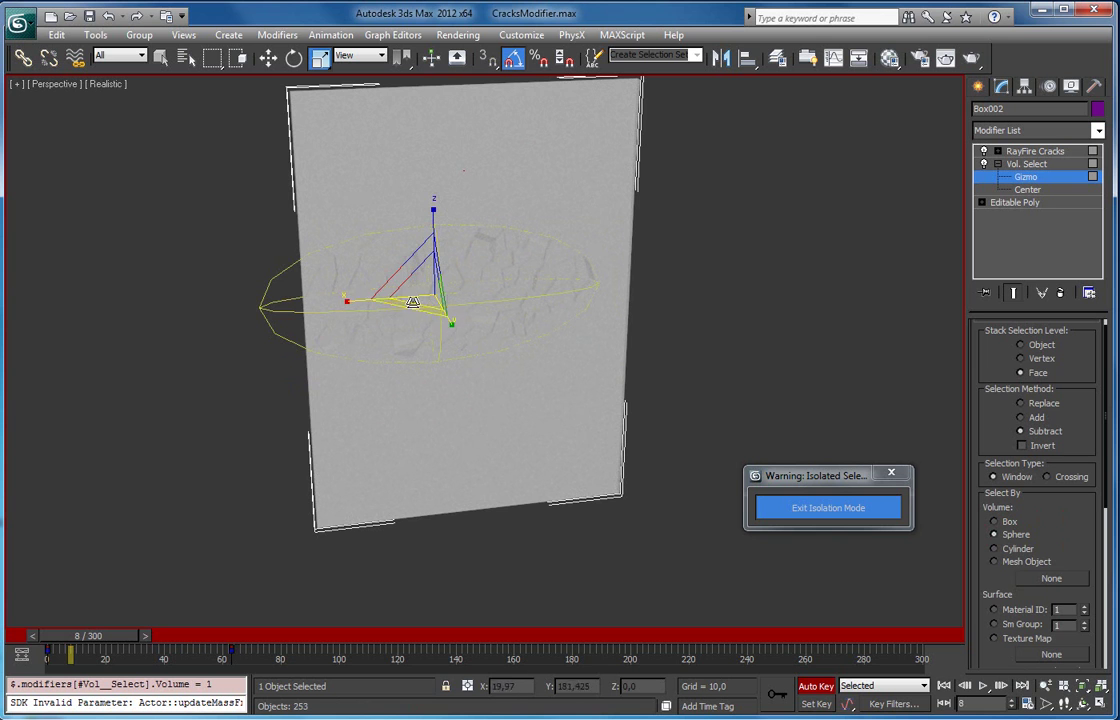
pyautogui.moveTo(357, 301); pyautogui.dragTo(300, 308)
pyautogui.moveTo(434, 214); pyautogui.dragTo(432, 292)
pyautogui.moveTo(117, 637); pyautogui.dragTo(253, 637)
pyautogui.click(816, 687)
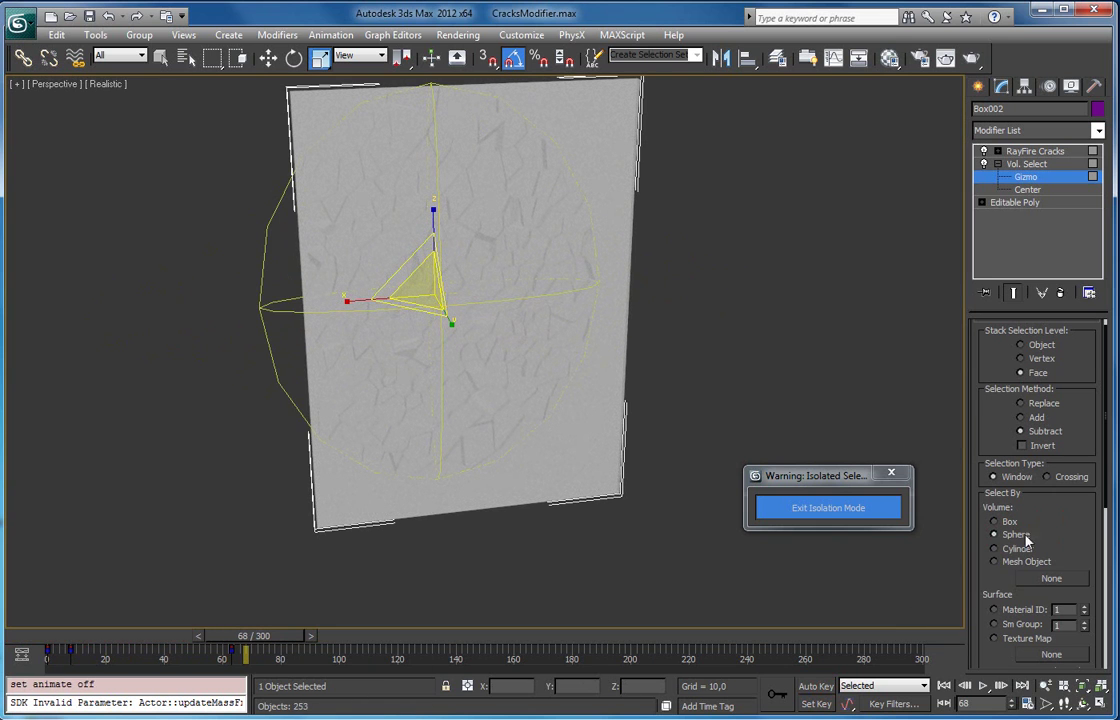
# Select the gizmo's animation keys on the timeline and return to the Vol. Select modifier's top level.
pyautogui.moveTo(257, 652); pyautogui.dragTo(43, 652)
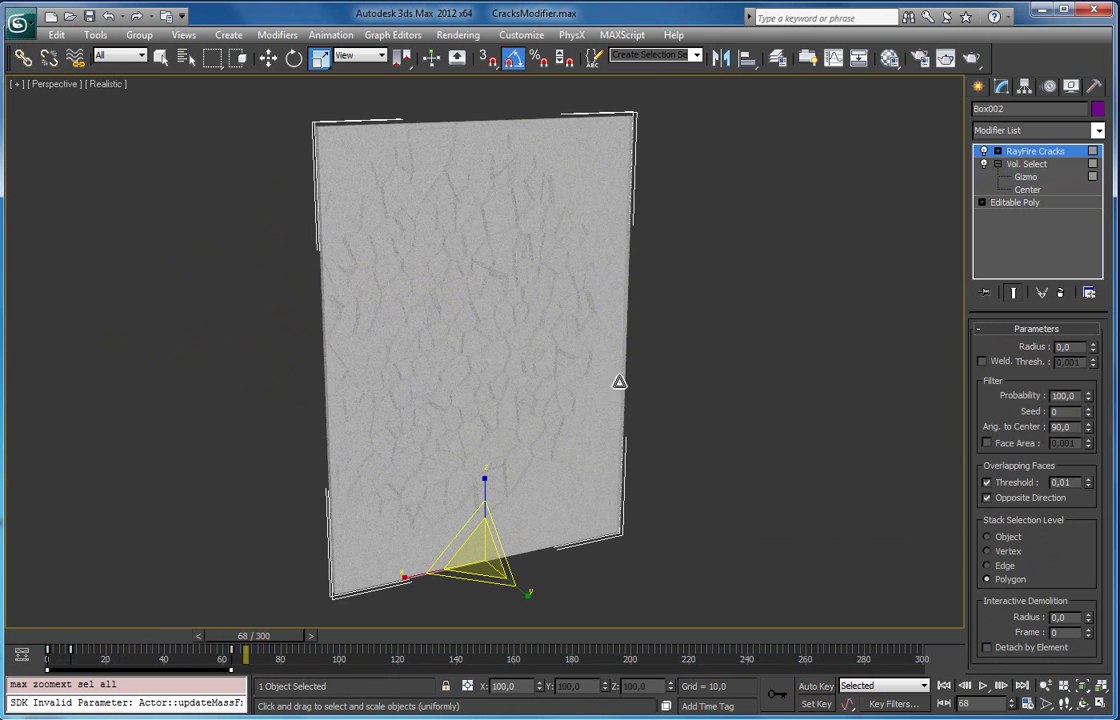
pyautogui.keyDown('alt'); pyautogui.moveTo(617, 388); pyautogui.dragTo(598, 395, button='middle'); pyautogui.keyUp('alt')
pyautogui.click(1023, 164)
pyautogui.click(997, 164)
pyautogui.moveTo(383, 367); pyautogui.dragTo(360, 348, button='middle')
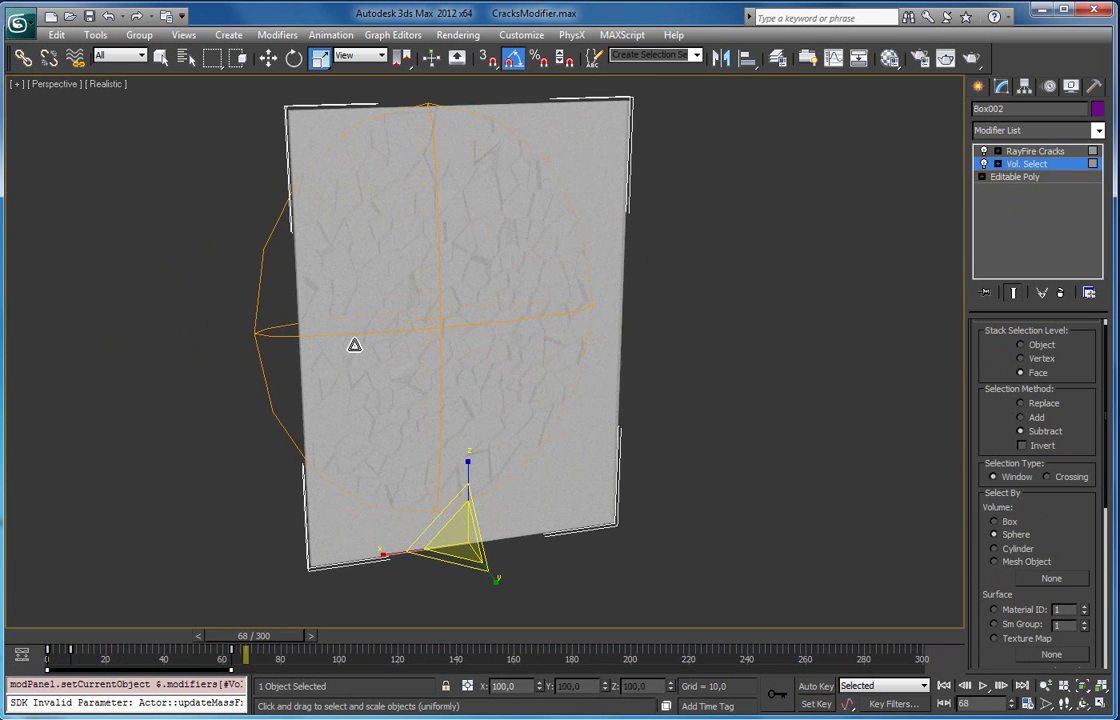
# Assign a Noise map as the diffuse map of the unused Standard_5 material.
pyautogui.press('m')
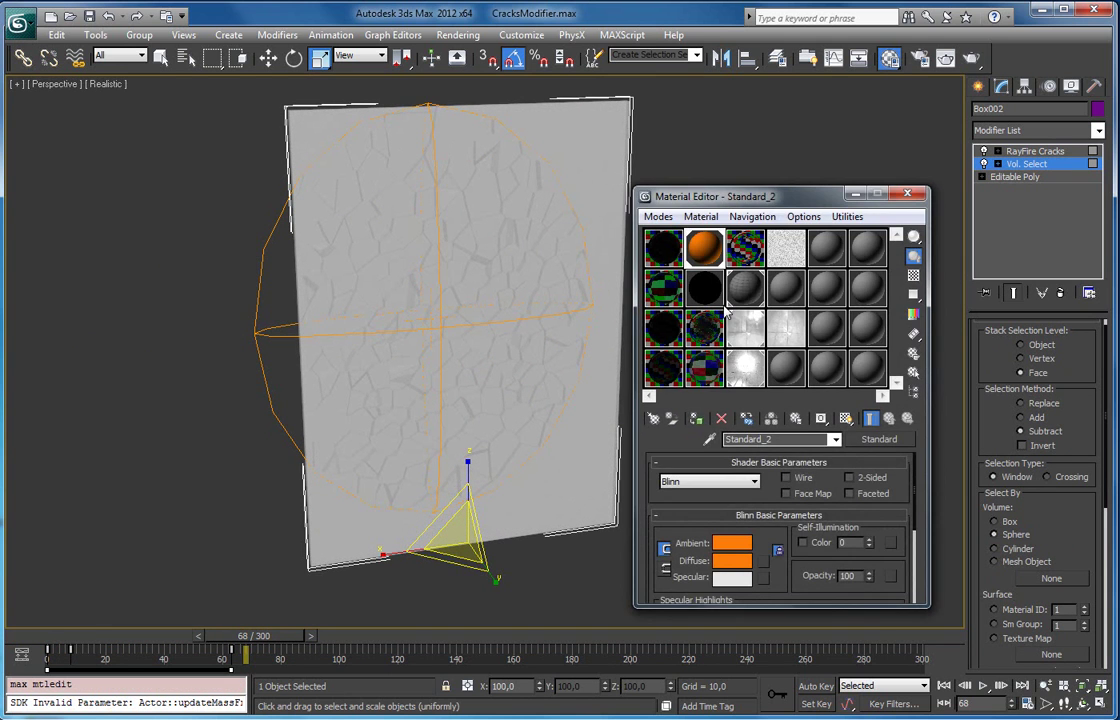
pyautogui.moveTo(741, 198); pyautogui.dragTo(719, 192)
pyautogui.click(814, 245)
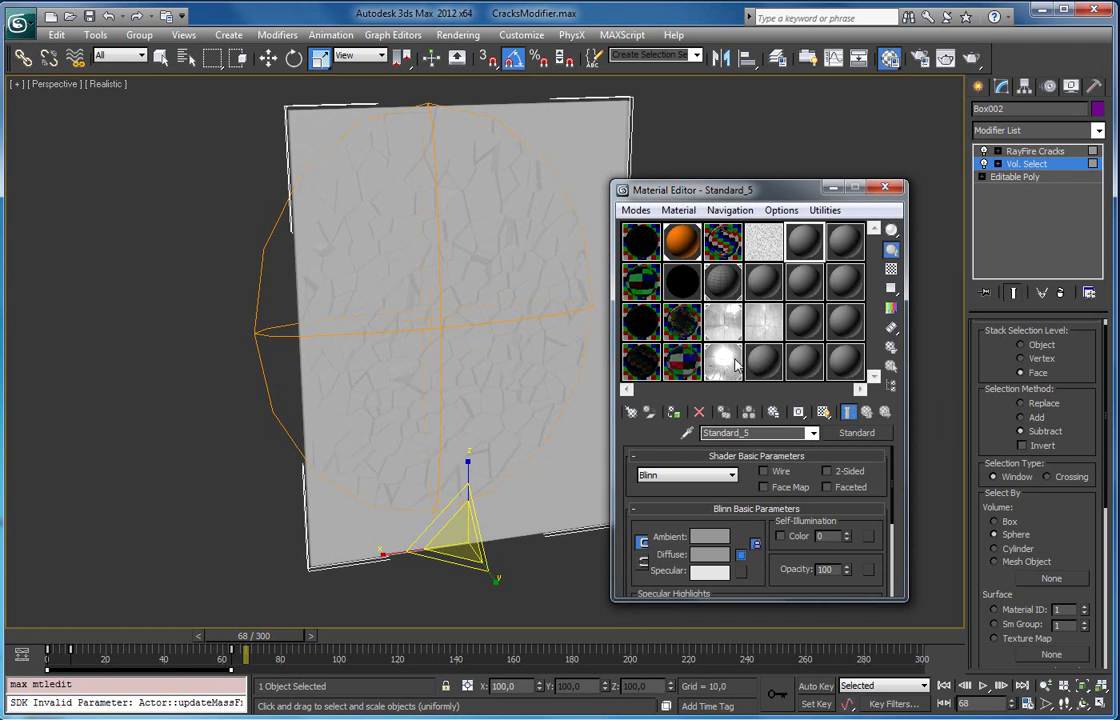
pyautogui.click(686, 437)
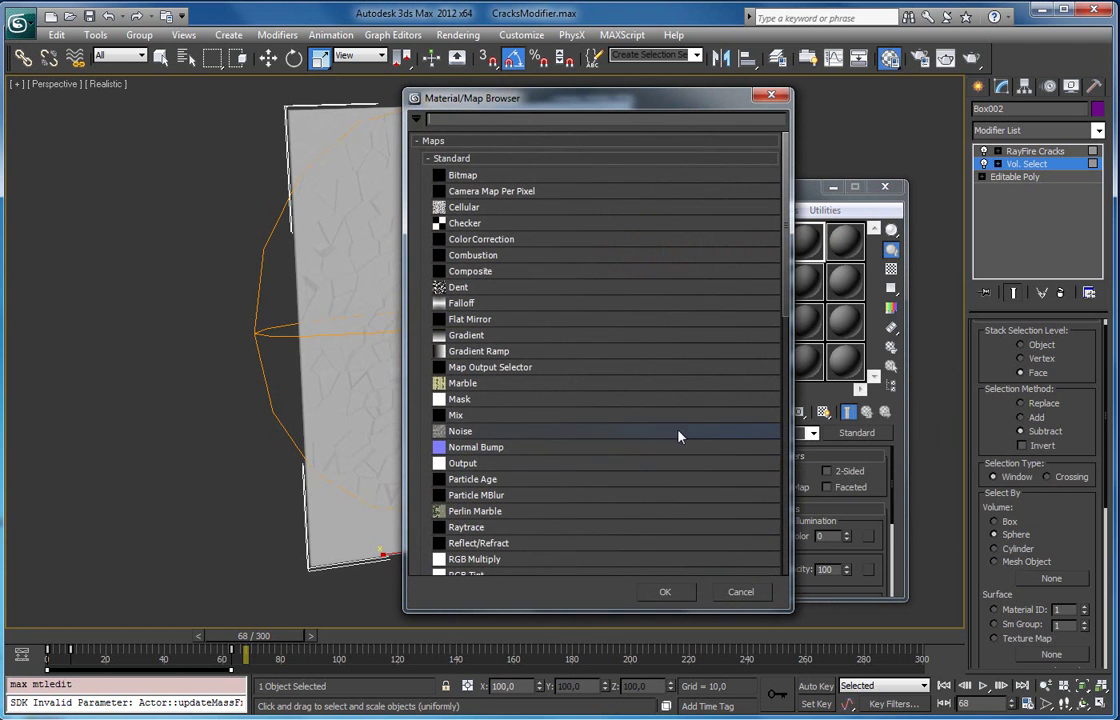
pyautogui.click(466, 431)
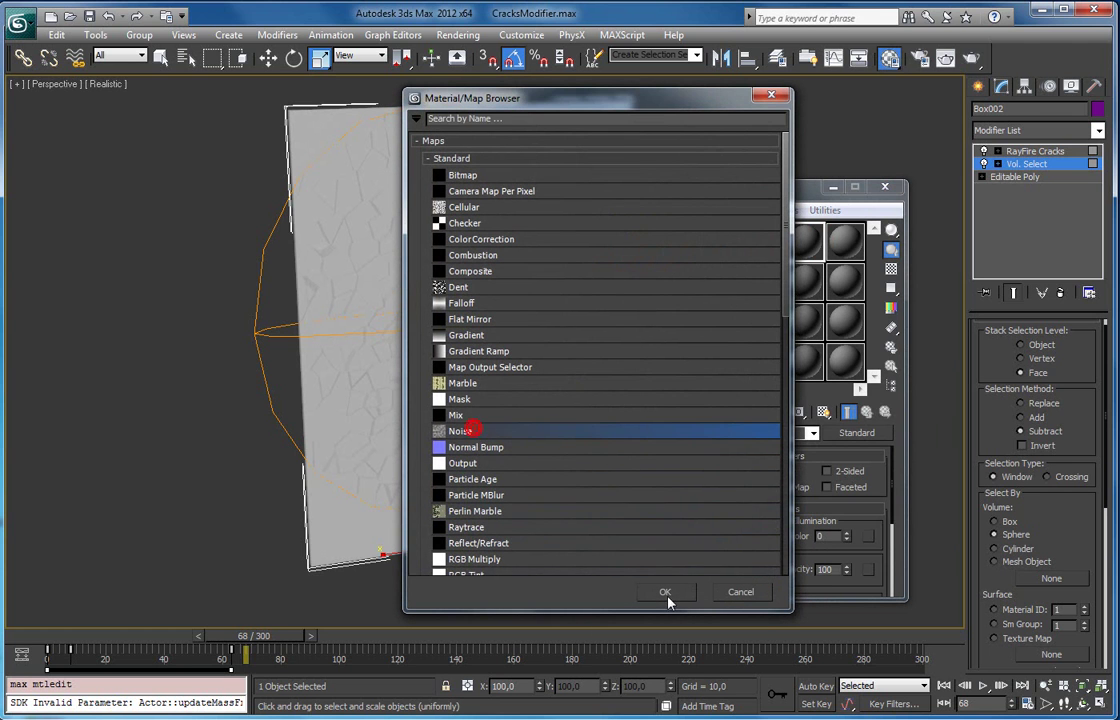
pyautogui.click(665, 592)
# Show the Noise map in its sample slot and open an enlarged preview beside the pane.
pyautogui.moveTo(868, 433); pyautogui.dragTo(807, 252)
pyautogui.click(742, 445)
pyautogui.doubleClick(800, 244)
pyautogui.moveTo(901, 5); pyautogui.dragTo(122, 136)
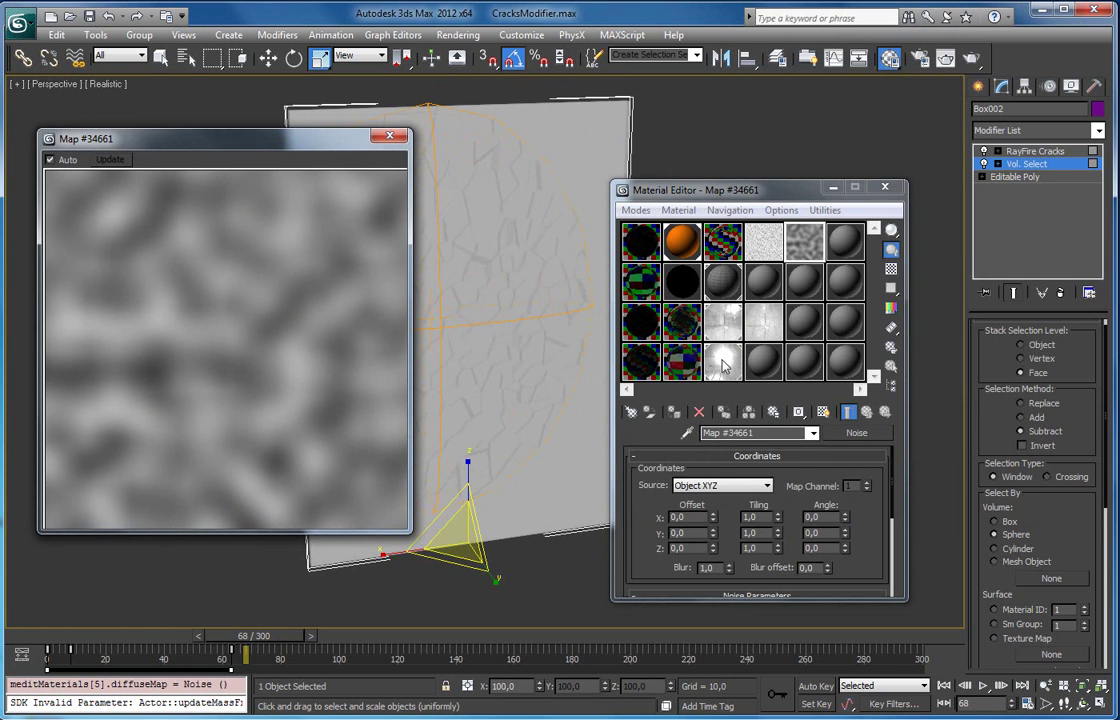
# Instance the Noise map into the Vol. Select texture map slot and select faces by Texture Map.
pyautogui.moveTo(804, 242); pyautogui.dragTo(1057, 592)
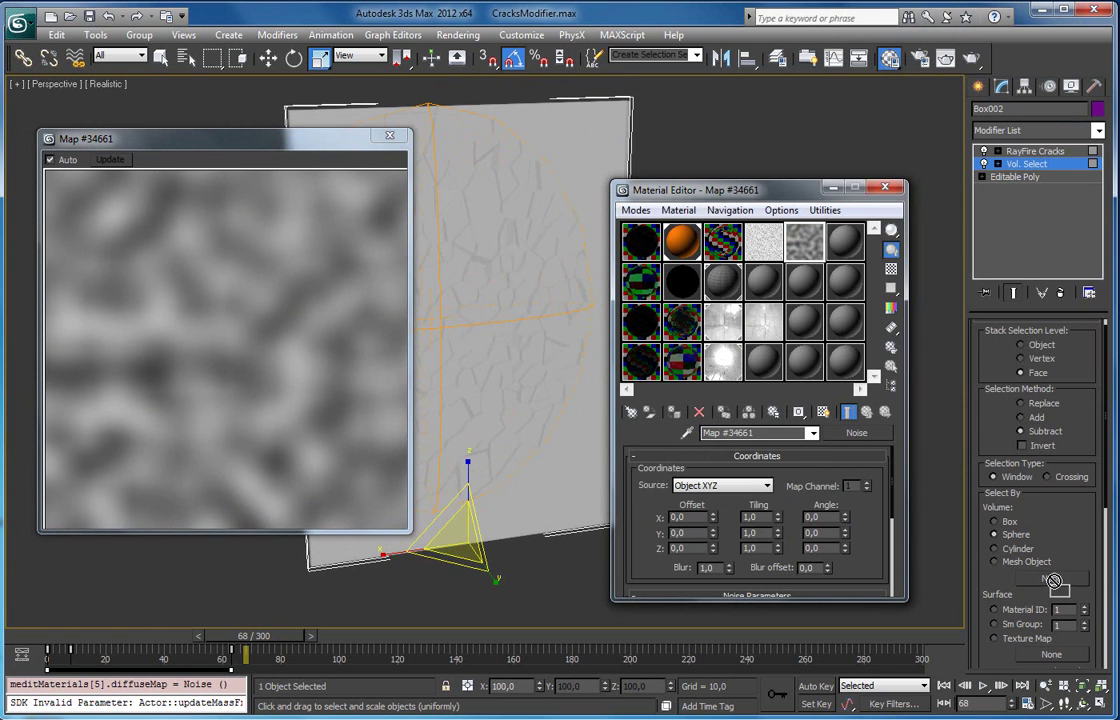
pyautogui.moveTo(1043, 663); pyautogui.dragTo(1050, 655)
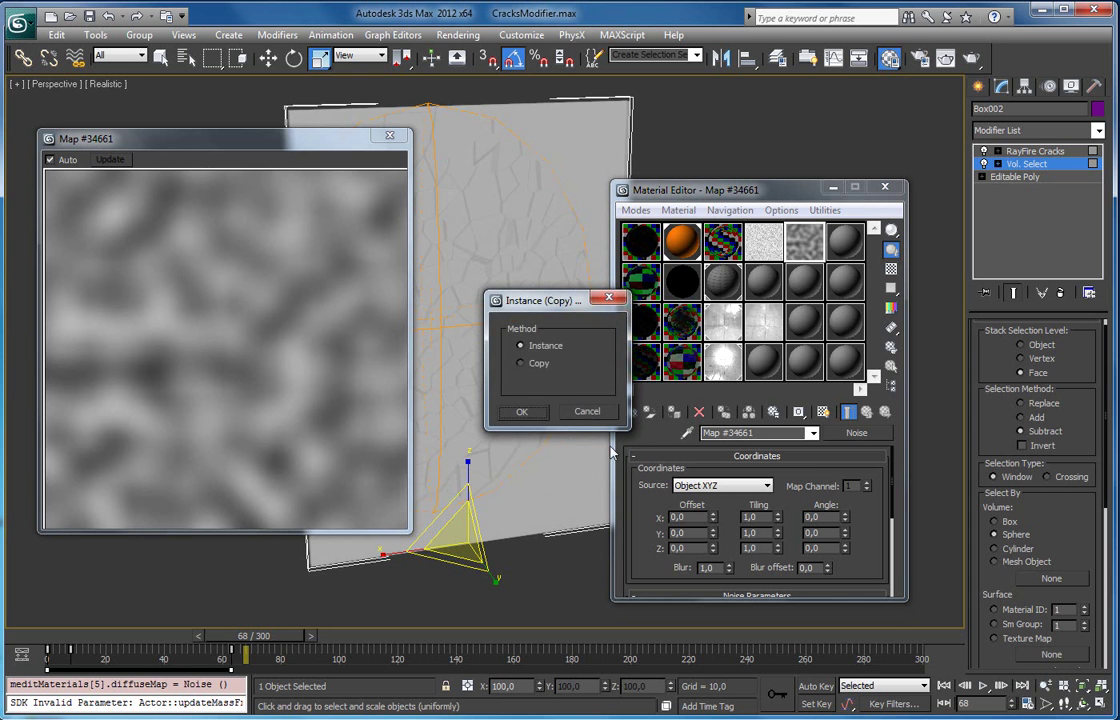
pyautogui.click(525, 413)
pyautogui.click(994, 638)
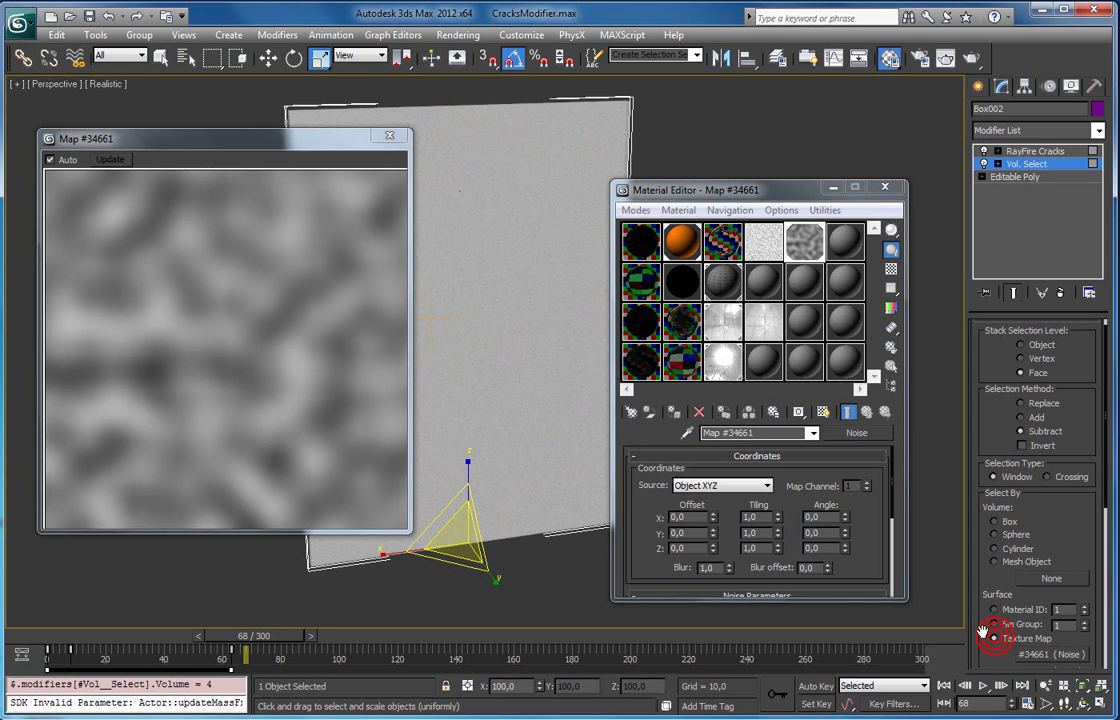
pyautogui.moveTo(706, 190); pyautogui.dragTo(742, 193)
pyautogui.moveTo(540, 305); pyautogui.dragTo(580, 328, button='middle')
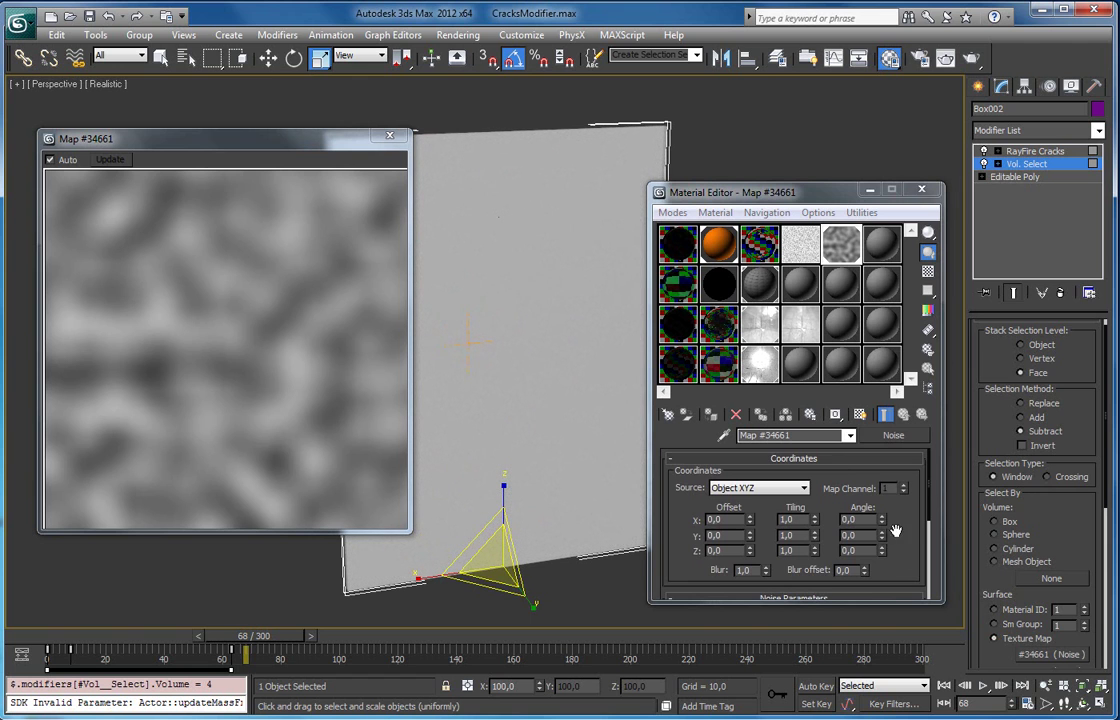
# Set the Noise map's High threshold to 0.995, return to RayFire Cracks, and close the enlarged map preview.
pyautogui.scroll(-3, 895, 530)
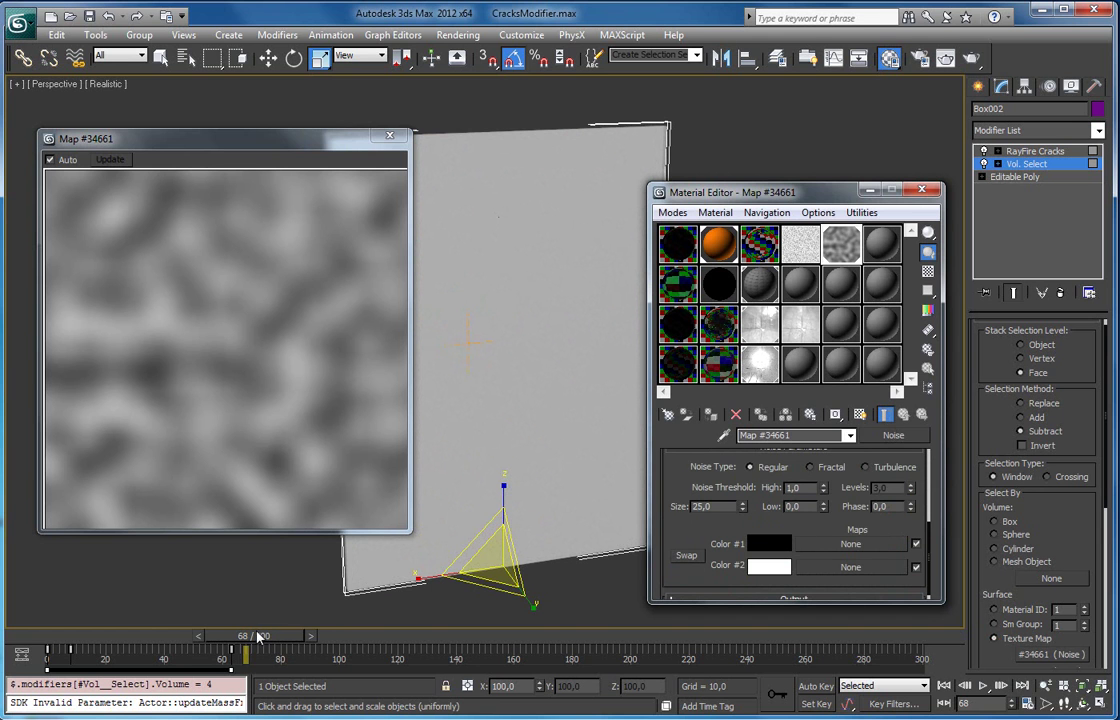
pyautogui.press('F4')
pyautogui.moveTo(540, 420); pyautogui.dragTo(582, 415, button='middle')
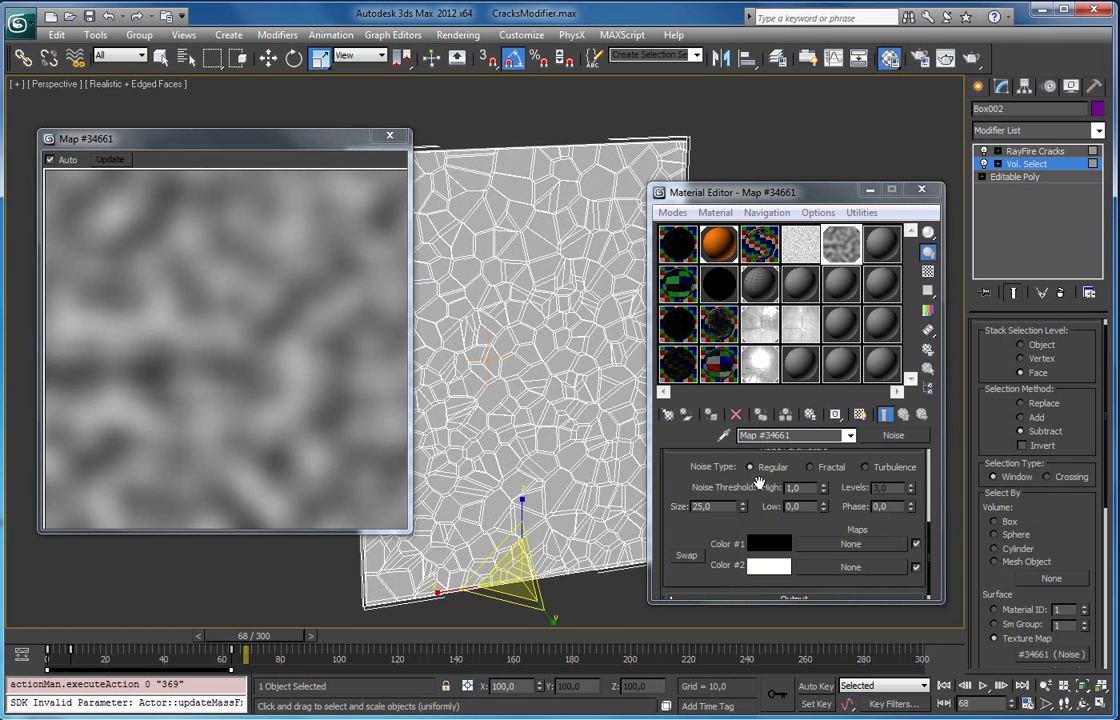
pyautogui.moveTo(824, 489)
pyautogui.mouseDown()
pyautogui.moveTo(812, 516)
pyautogui.moveTo(824, 489)
pyautogui.mouseUp()
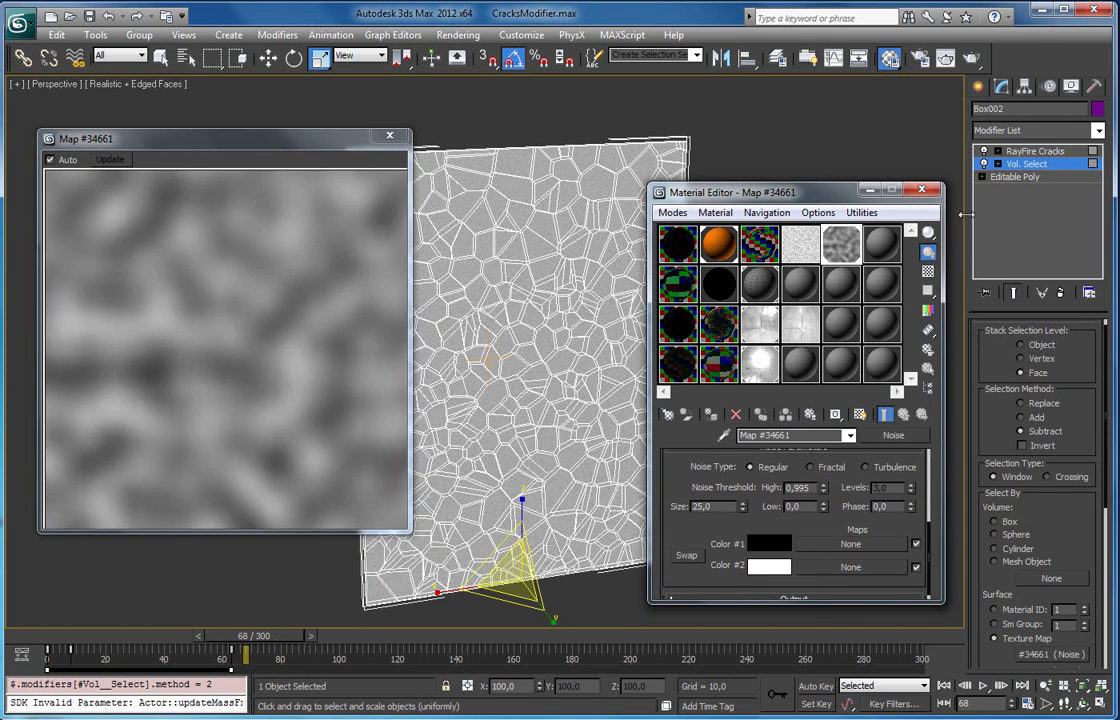
pyautogui.click(1023, 151)
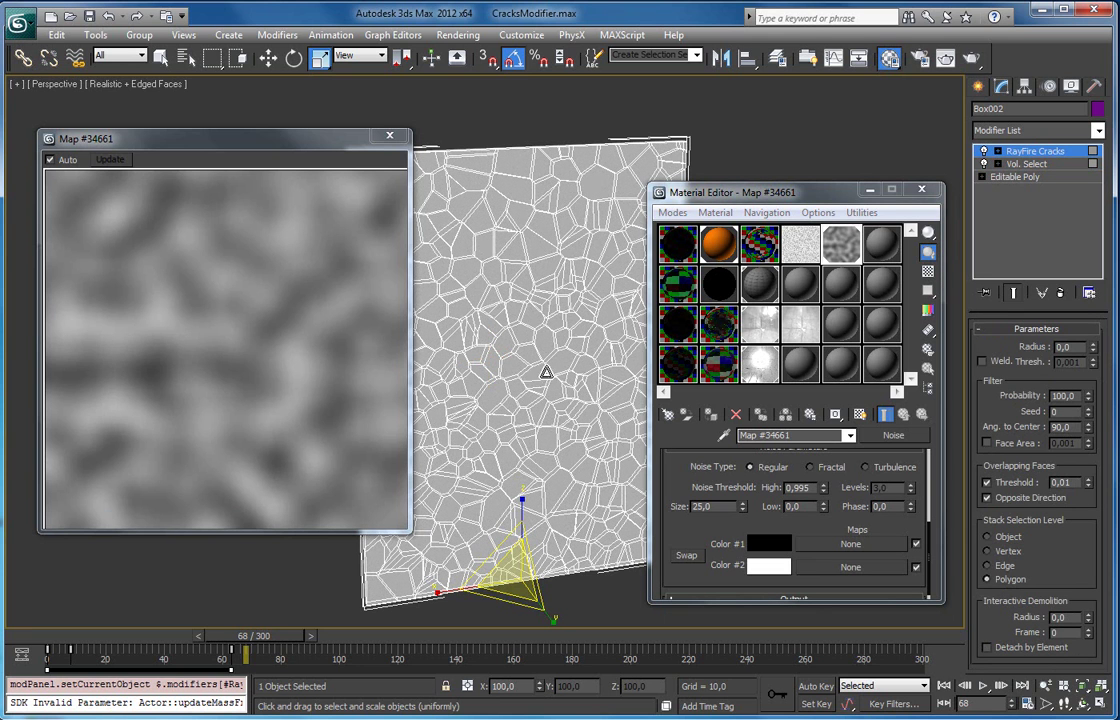
pyautogui.press('F4')
pyautogui.scroll(3, 457, 400)
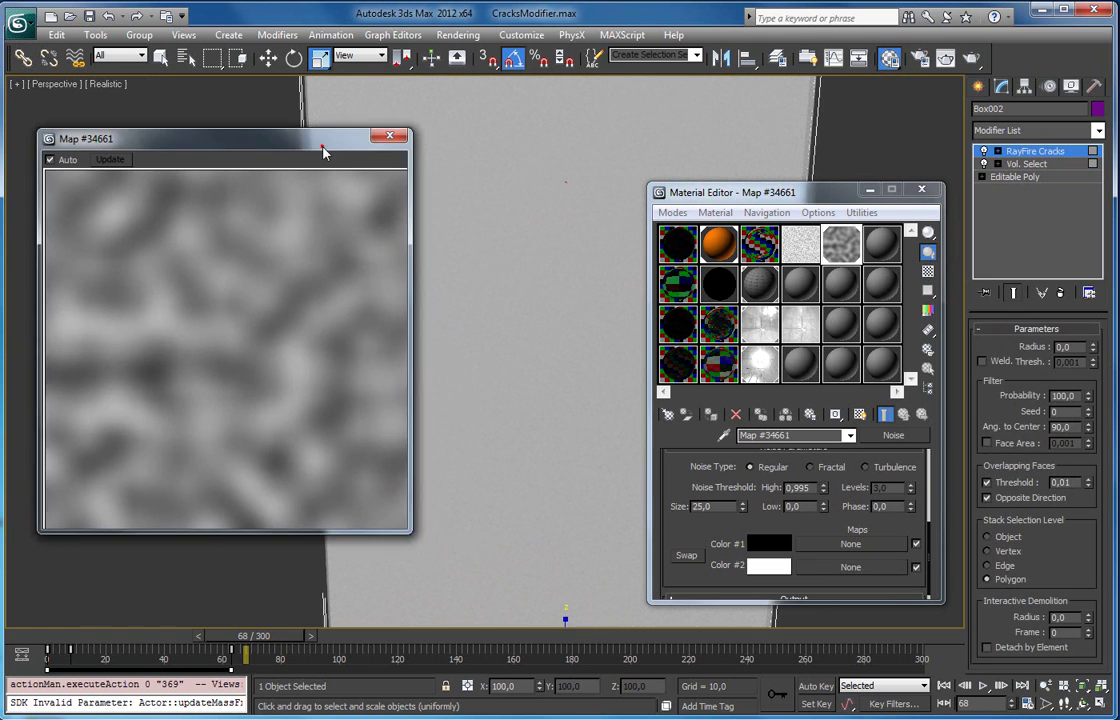
pyautogui.click(389, 135)
pyautogui.scroll(-5, 330, 250)
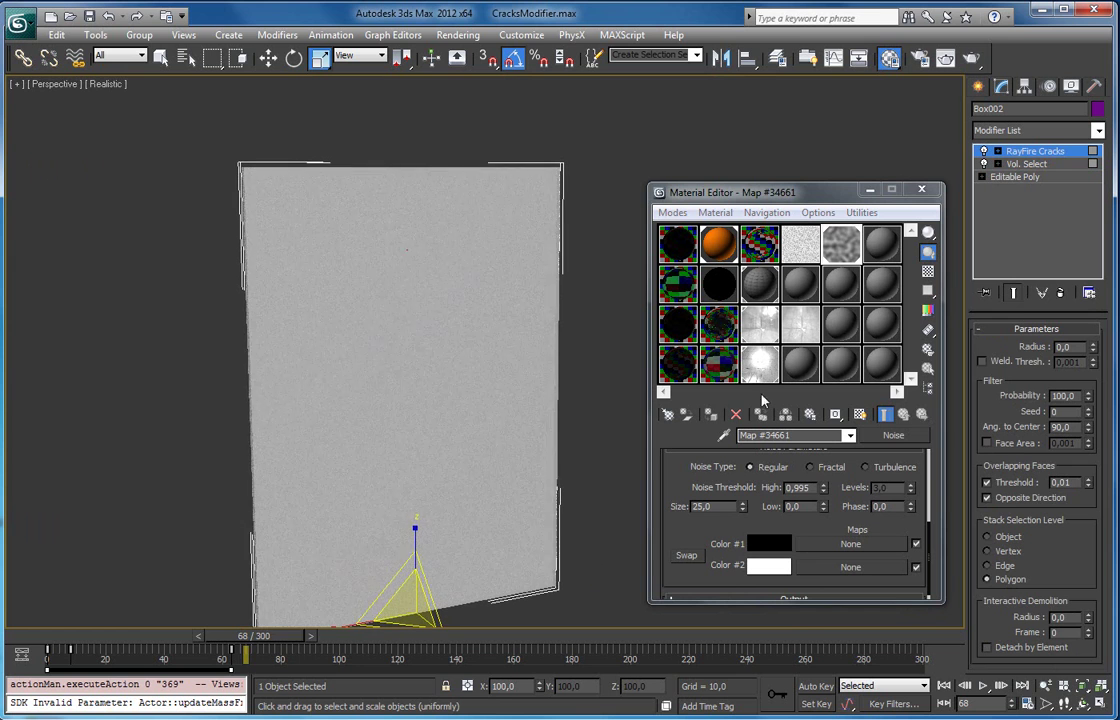
# Lower the Noise map's High threshold to 0.585 to reveal scattered cracks across the pane.
pyautogui.moveTo(823, 487); pyautogui.dragTo(830, 557)
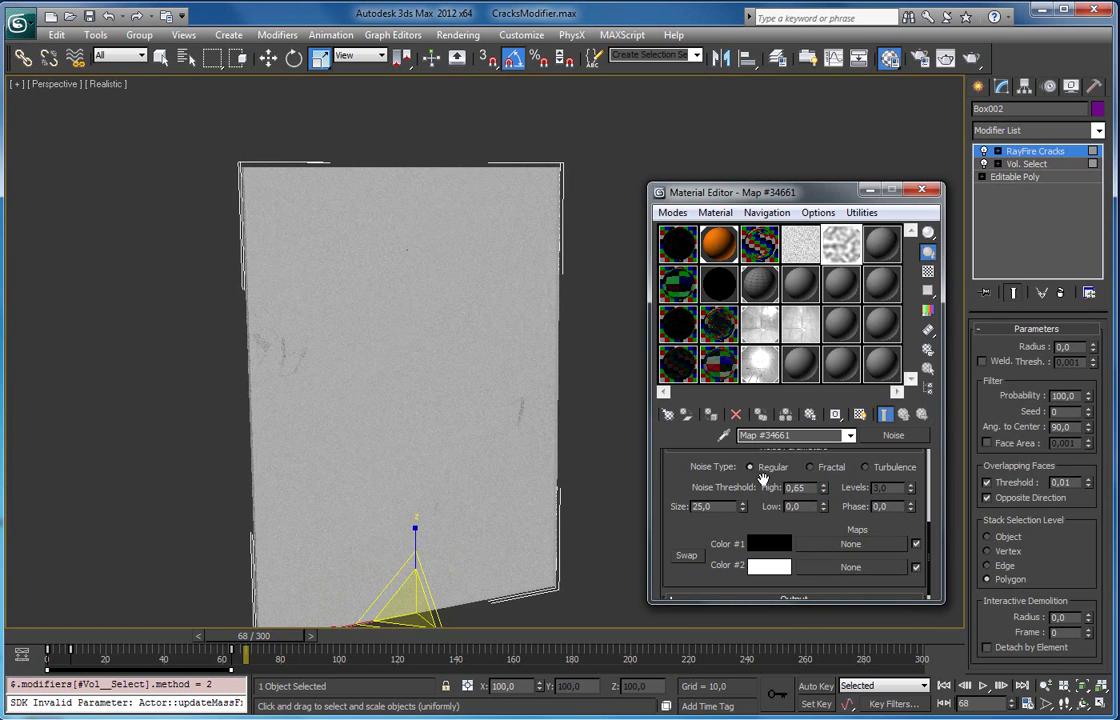
pyautogui.moveTo(825, 497); pyautogui.dragTo(826, 508)
pyautogui.scroll(3, 494, 440)
pyautogui.moveTo(488, 425); pyautogui.dragTo(544, 428, button='middle')
pyautogui.scroll(-6, 543, 428)
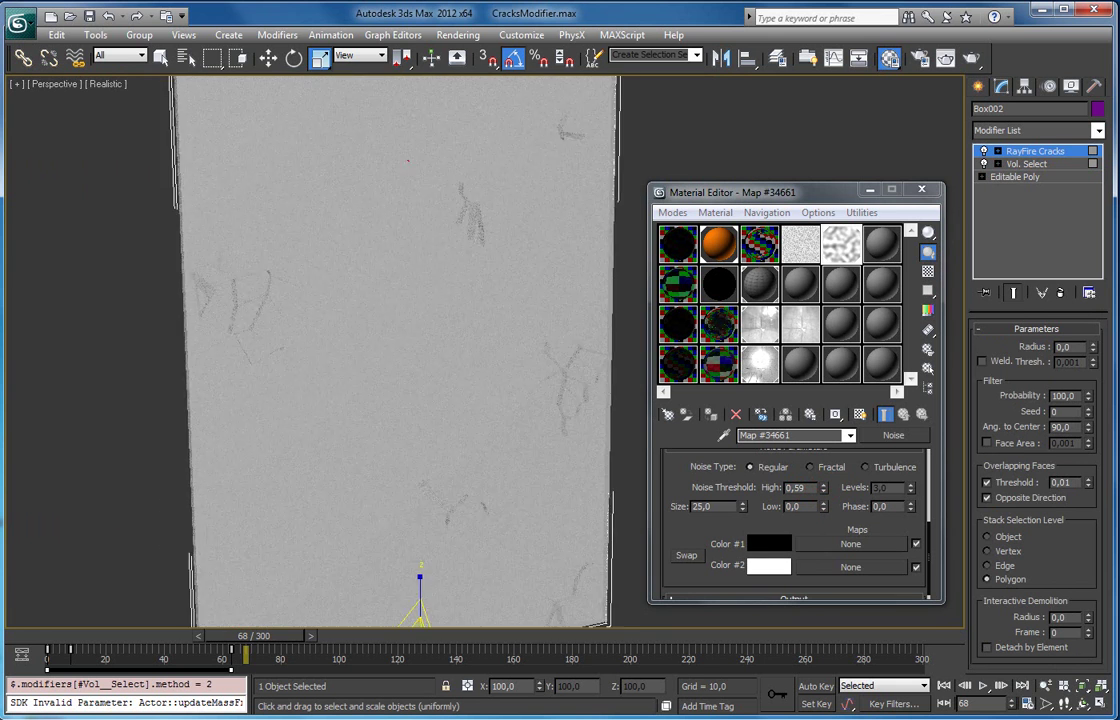
pyautogui.scroll(3, 437, 375)
pyautogui.moveTo(440, 363)
pyautogui.mouseDown(button='middle')
pyautogui.moveTo(441, 352)
pyautogui.moveTo(430, 385)
pyautogui.mouseUp(button='middle')
pyautogui.moveTo(828, 490)
pyautogui.mouseDown()
pyautogui.moveTo(826, 523)
pyautogui.moveTo(821, 489)
pyautogui.mouseUp()
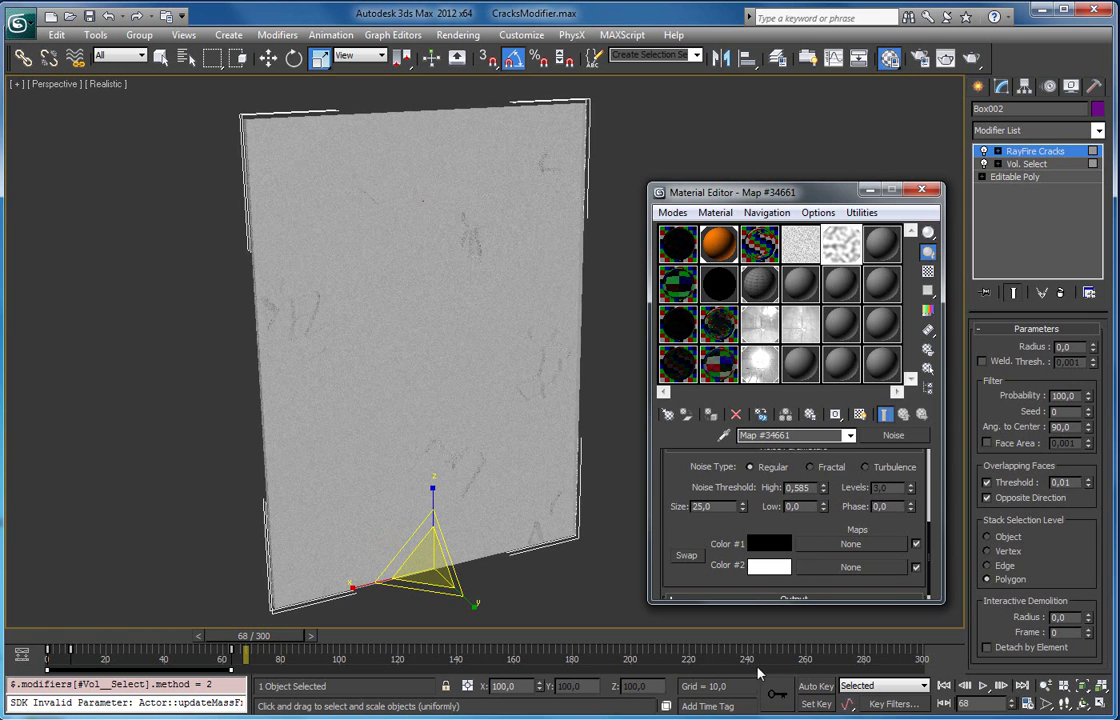
# With Auto Key recording on, set the Noise map's High threshold to 1.0 at frame 0.
pyautogui.click(814, 688)
pyautogui.moveTo(277, 642); pyautogui.dragTo(40, 662)
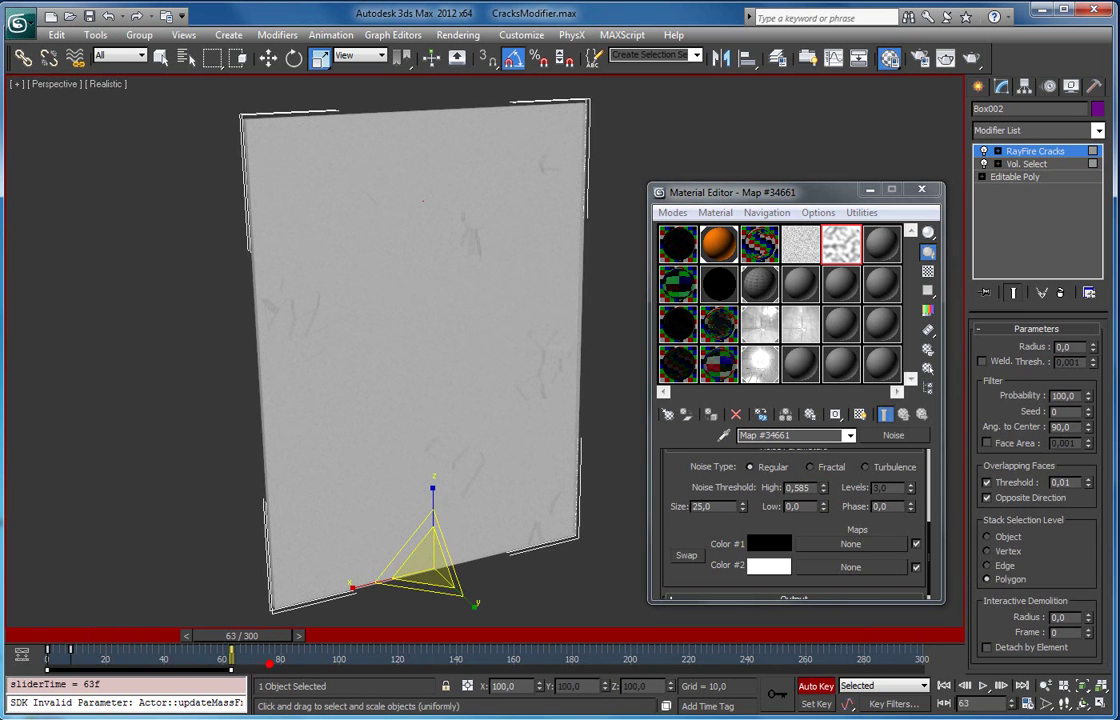
pyautogui.moveTo(243, 636); pyautogui.dragTo(67, 645)
pyautogui.moveTo(823, 497); pyautogui.dragTo(781, 487)
pyautogui.write('1')
pyautogui.press('Return')
# Key the Noise map's High threshold at 0.315 on frame 100, end Auto Key recording, and scrub back through the crack growth.
pyautogui.moveTo(96, 645); pyautogui.dragTo(366, 645)
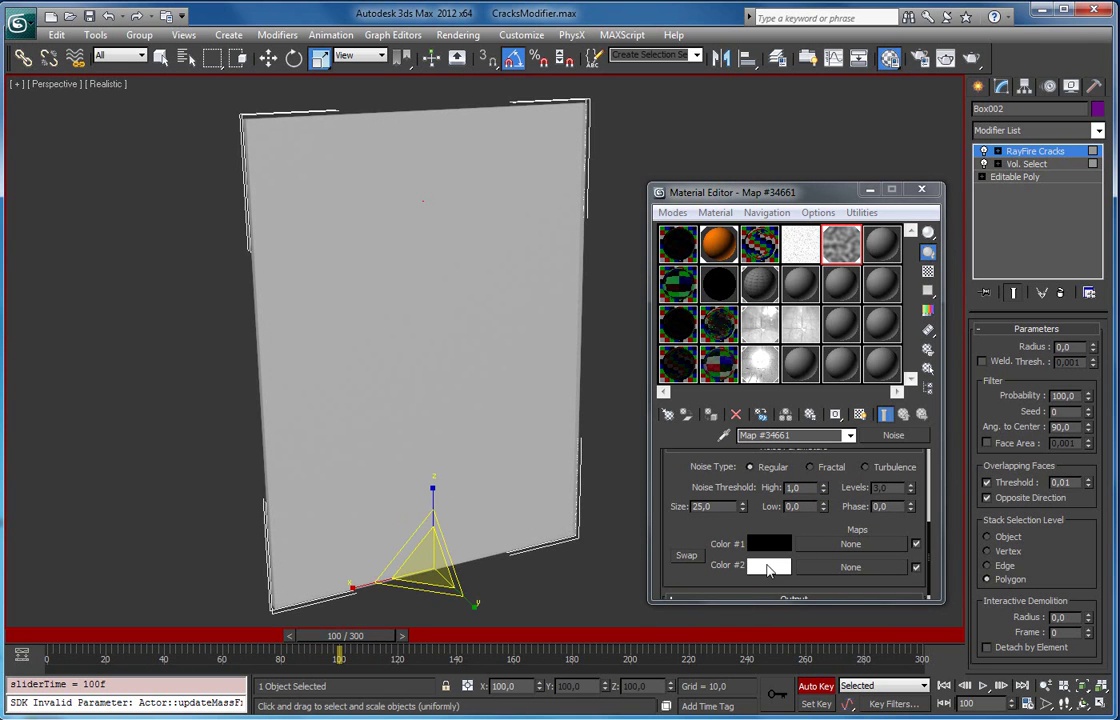
pyautogui.moveTo(821, 490); pyautogui.dragTo(830, 592)
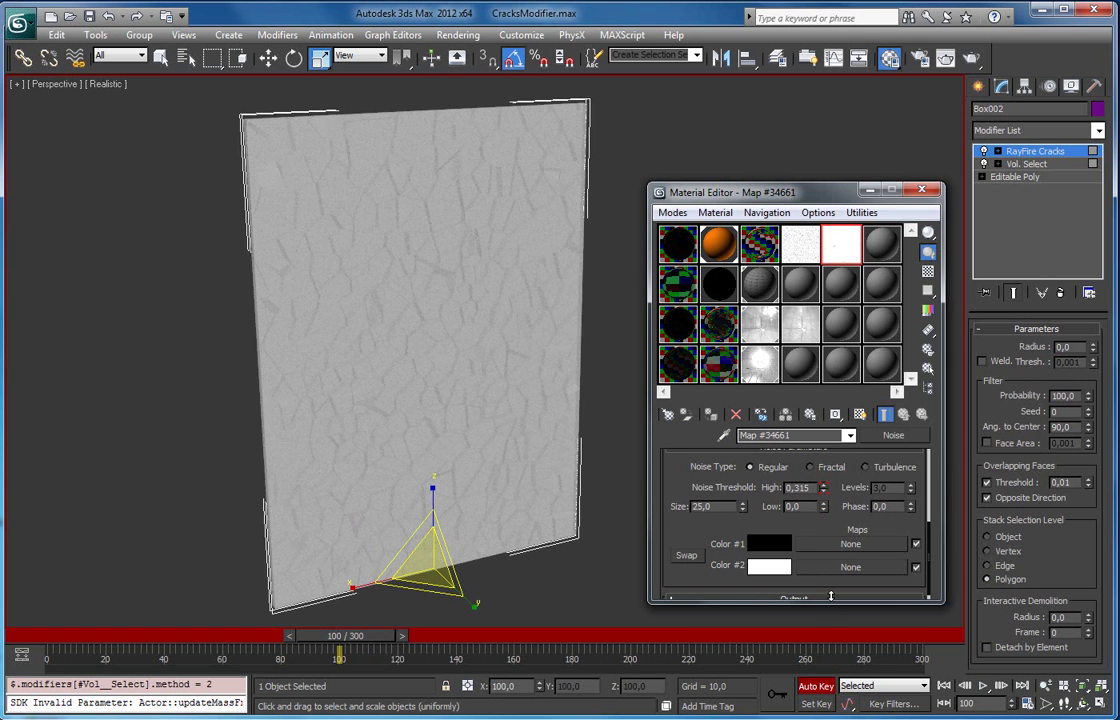
pyautogui.click(814, 686)
pyautogui.moveTo(350, 638); pyautogui.dragTo(156, 634)
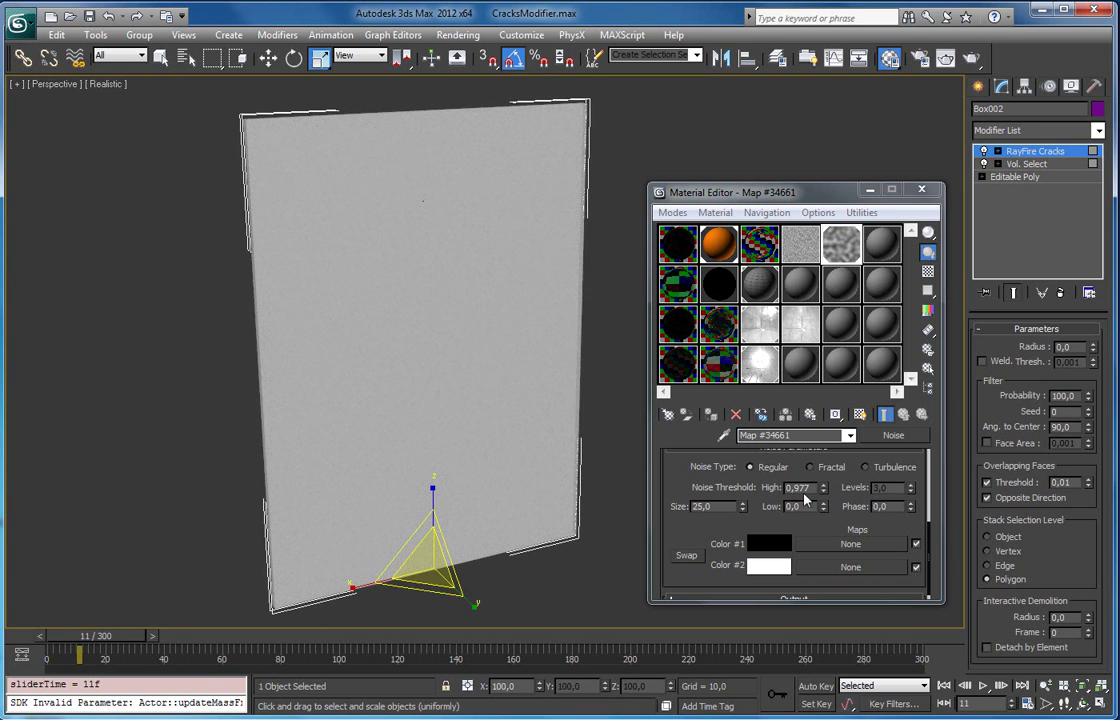
# Create a standard teapot with a radius of about 38.8 in front of the pane.
pyautogui.click(1030, 164)
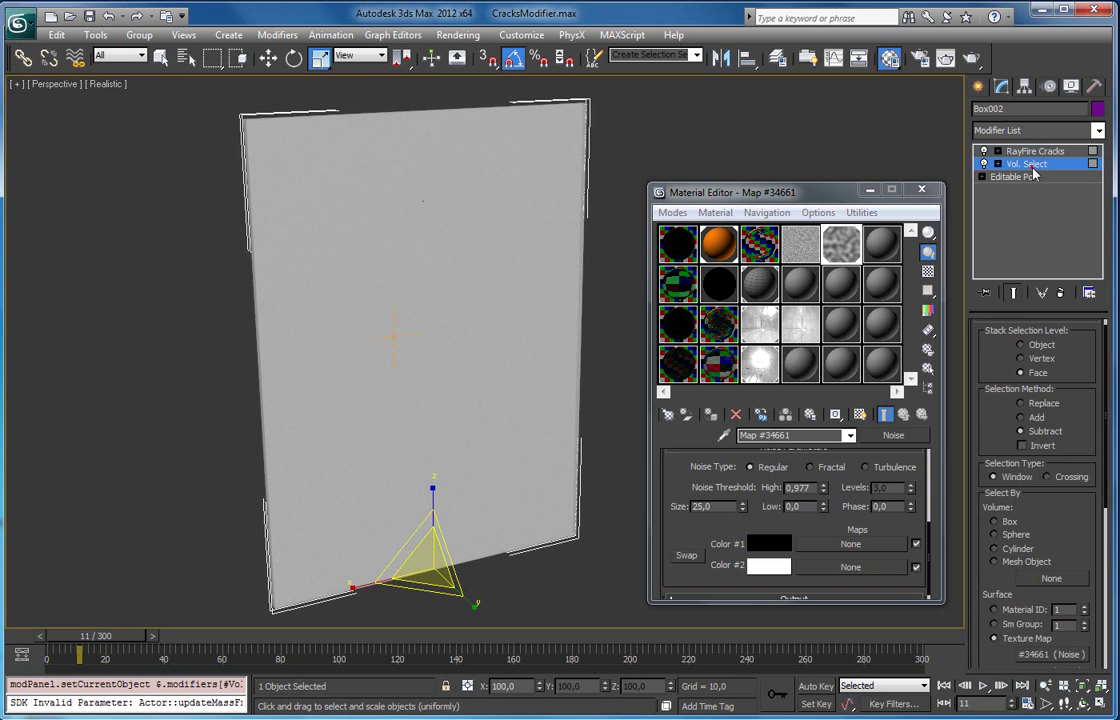
pyautogui.moveTo(448, 356); pyautogui.dragTo(389, 368, button='middle')
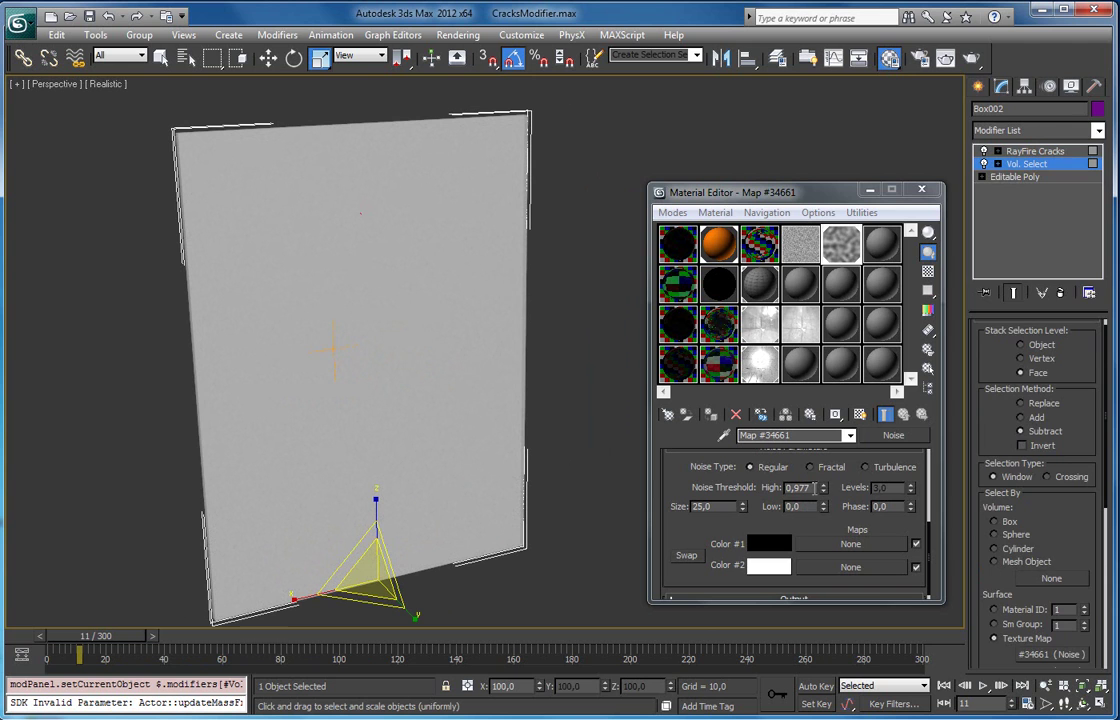
pyautogui.click(978, 87)
pyautogui.click(1006, 138)
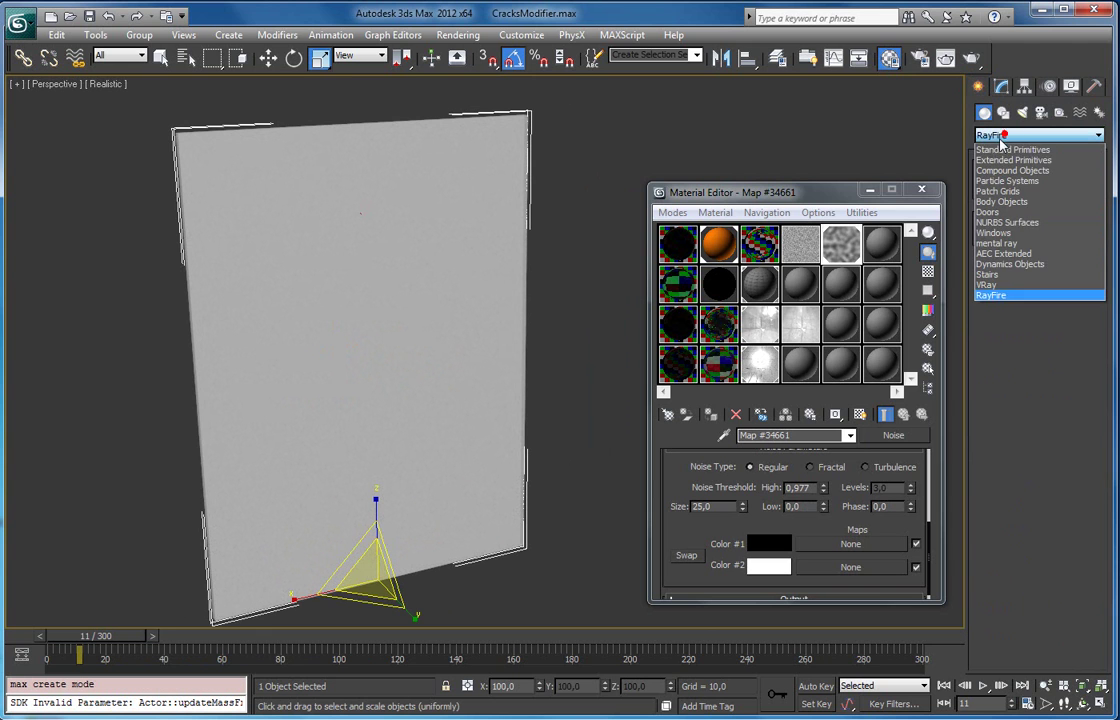
pyautogui.click(997, 150)
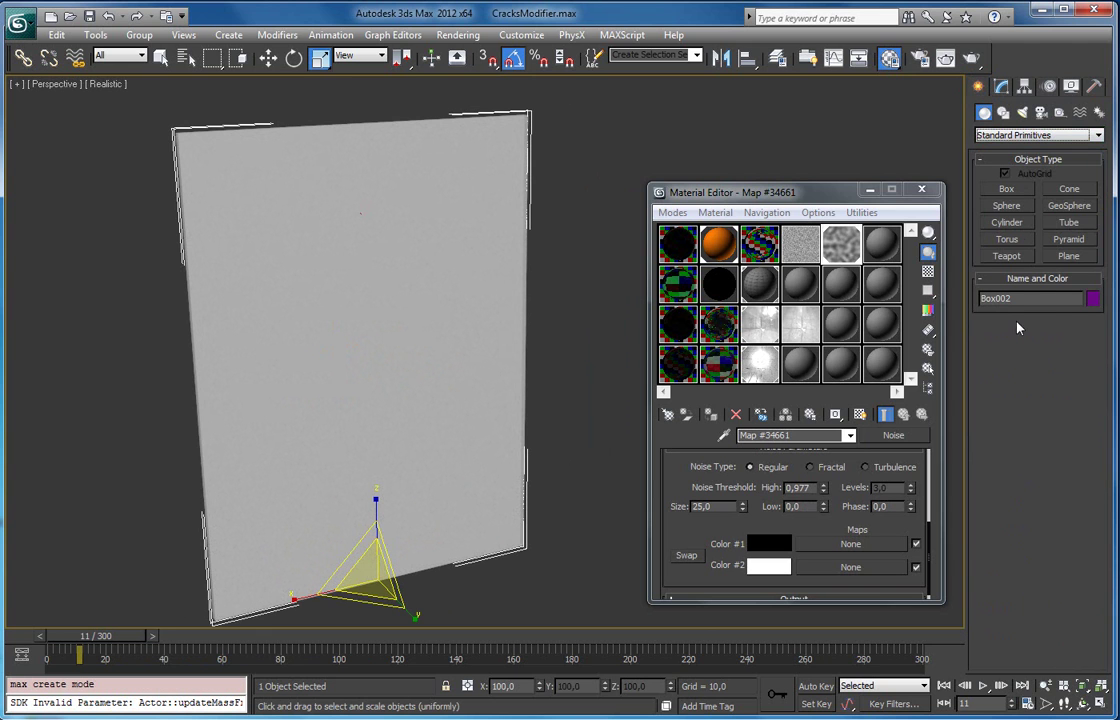
pyautogui.click(1017, 256)
pyautogui.moveTo(565, 470); pyautogui.dragTo(417, 394, button='middle')
pyautogui.scroll(-3, 417, 394)
pyautogui.moveTo(365, 498); pyautogui.dragTo(430, 502)
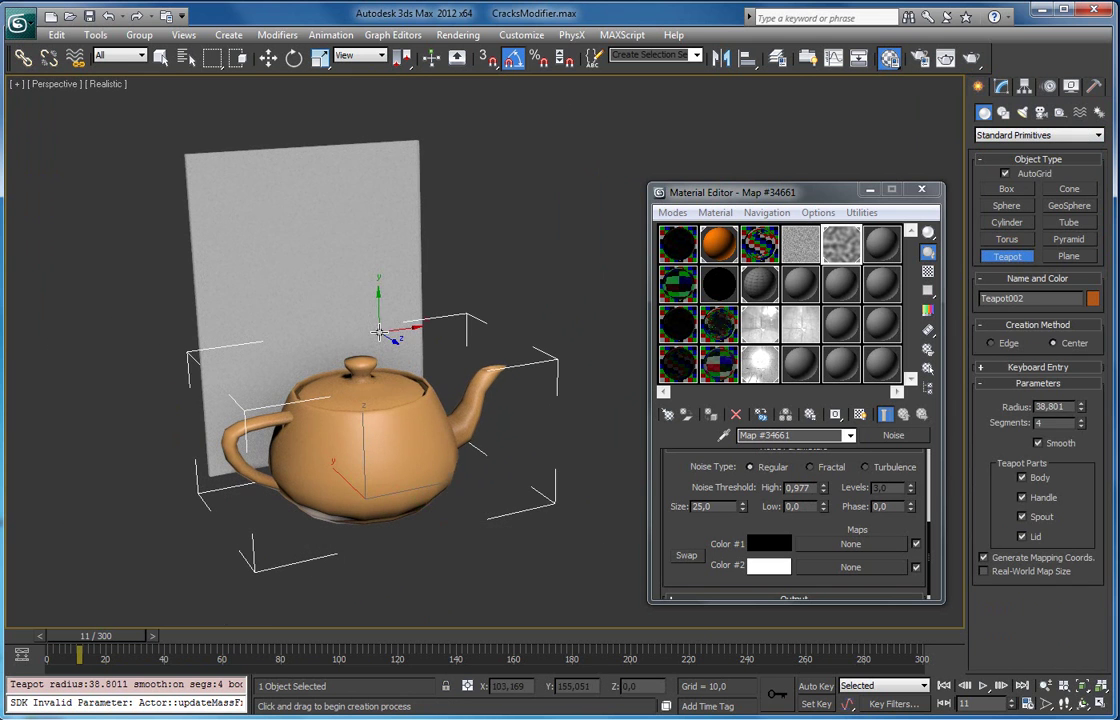
pyautogui.rightClick(403, 406)
pyautogui.rightClick(417, 450)
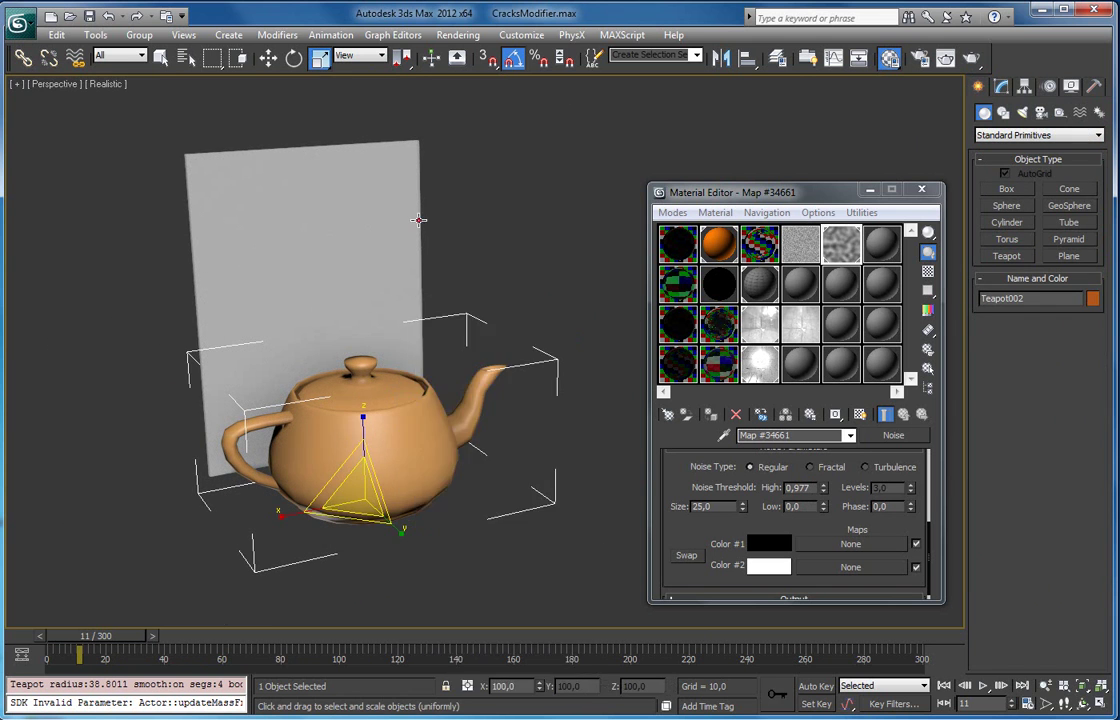
# Set the pane's Vol. Select to select faces by Mesh Object, using the teapot as the mesh.
pyautogui.click(400, 217)
pyautogui.click(1002, 87)
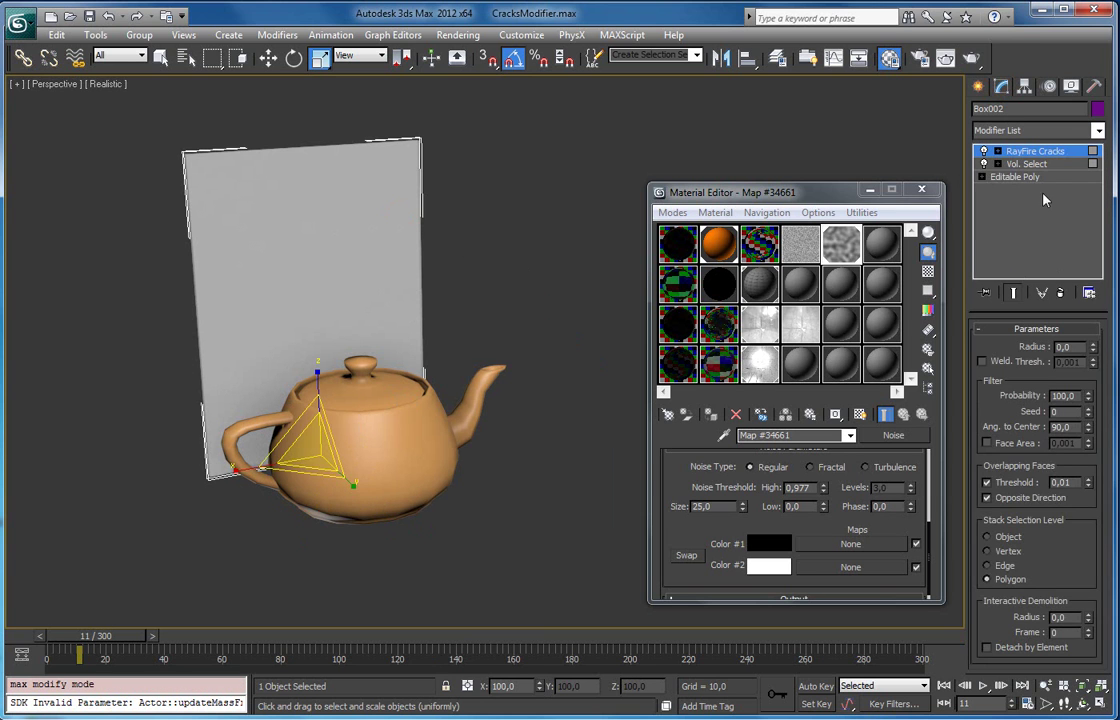
pyautogui.click(1028, 164)
pyautogui.click(995, 562)
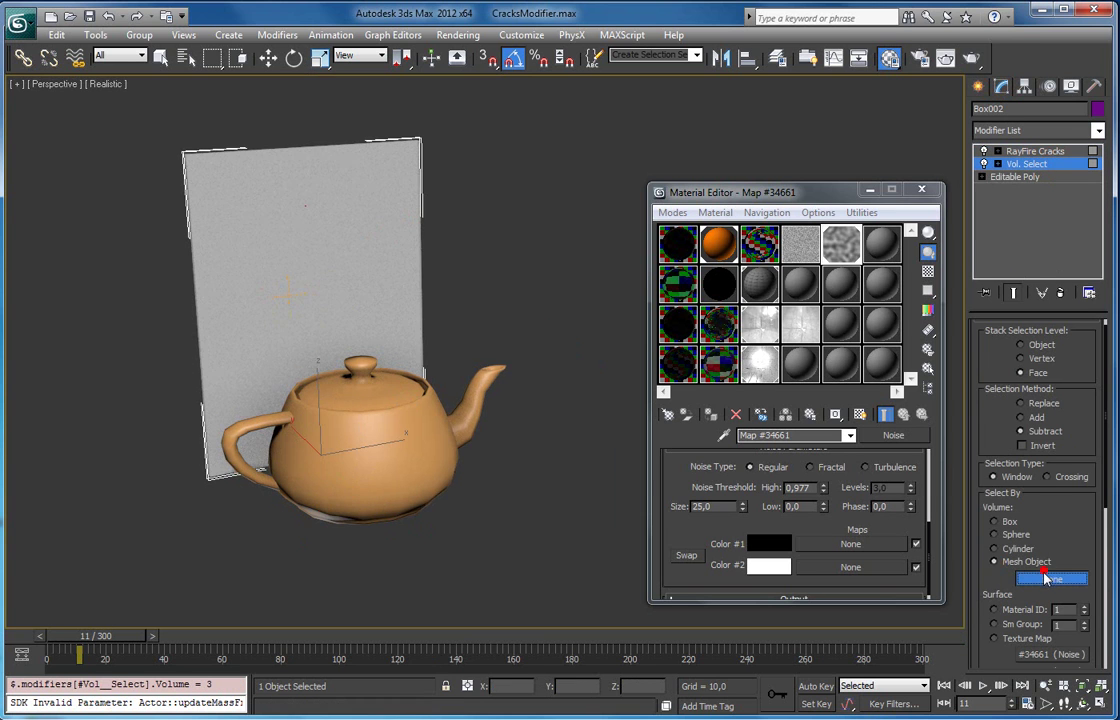
pyautogui.press('w')
pyautogui.click(527, 305)
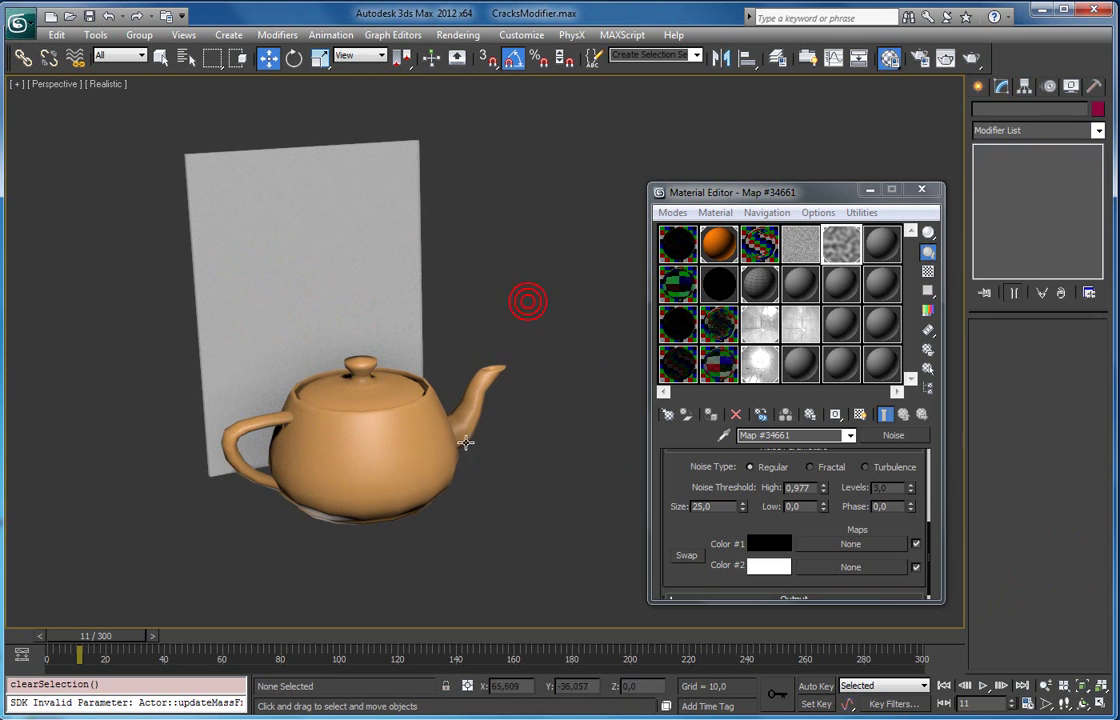
# Turn on Display as Box in the teapot's object properties.
pyautogui.click(457, 438)
pyautogui.rightClick(455, 435)
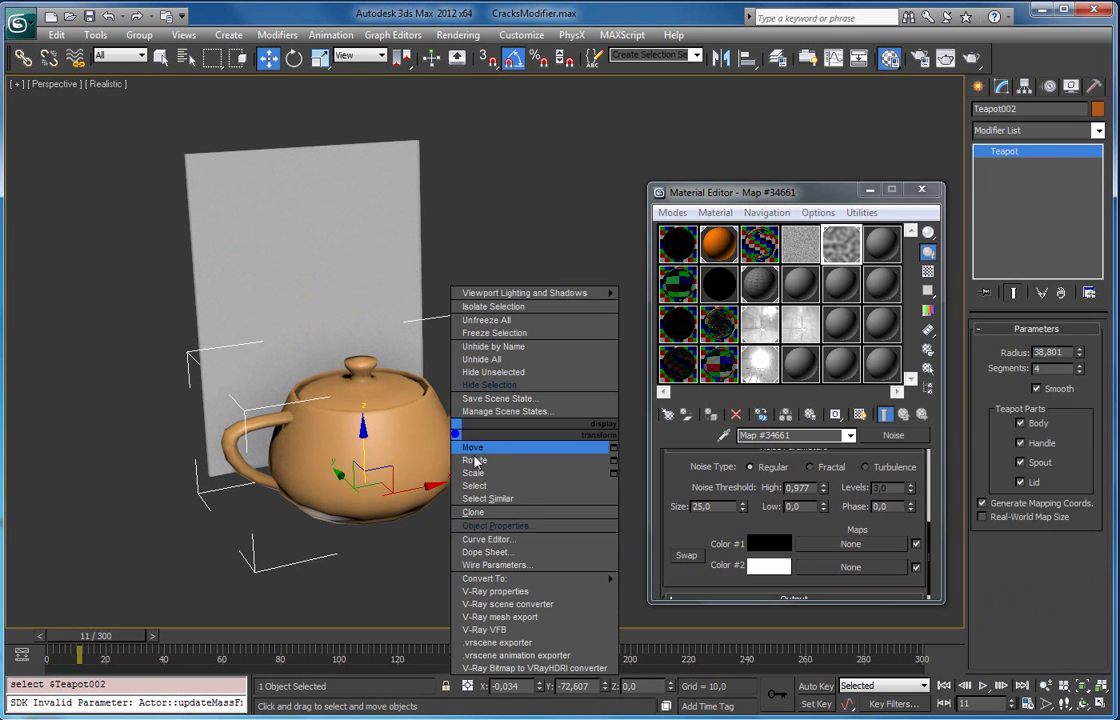
pyautogui.click(520, 526)
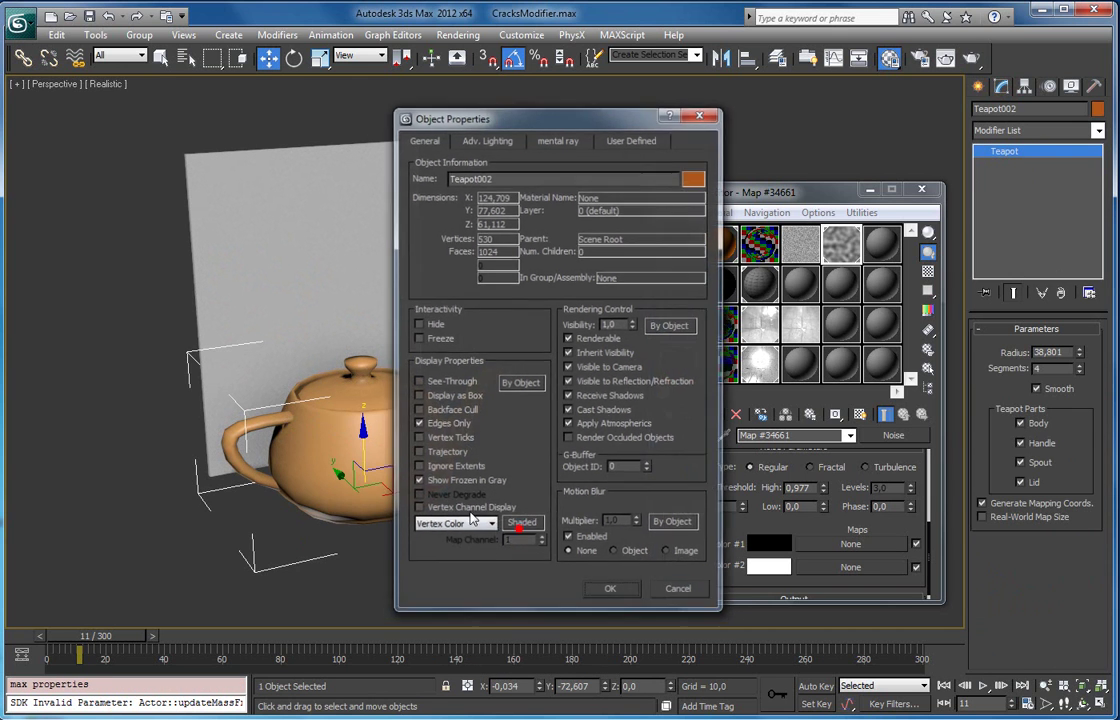
pyautogui.click(610, 592)
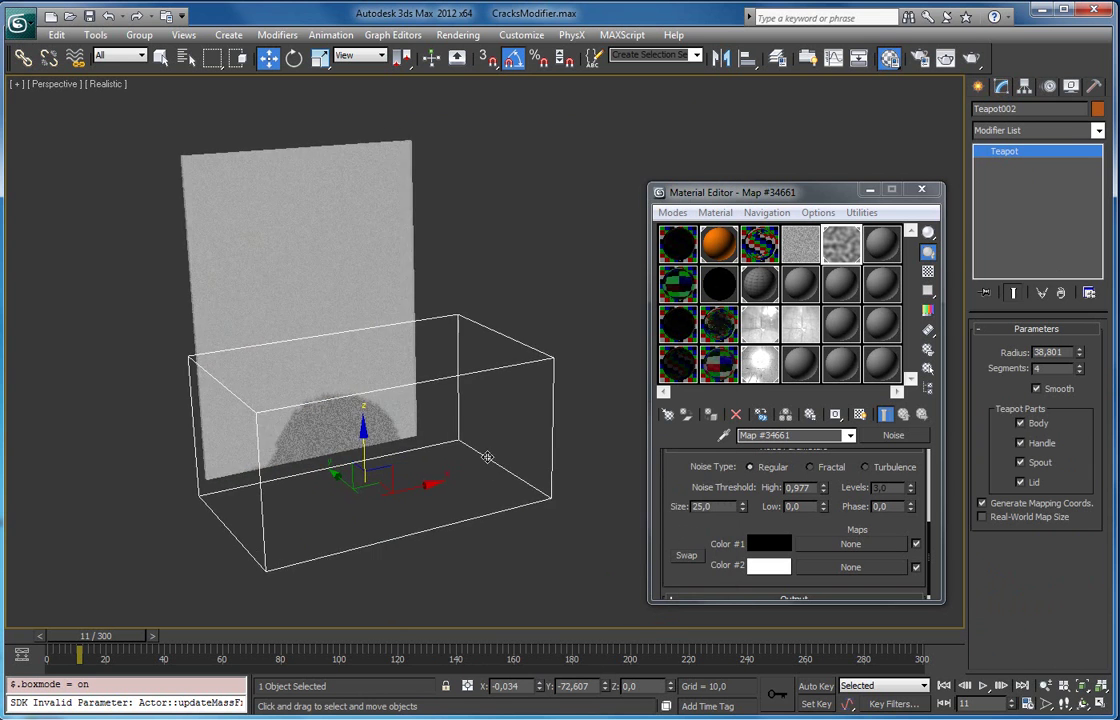
# Move the teapot into the pane so its body intersects the glass, and turn off its Cast Shadows property.
pyautogui.moveTo(342, 478); pyautogui.dragTo(291, 425)
pyautogui.keyDown('alt'); pyautogui.moveTo(291, 424); pyautogui.dragTo(240, 425, button='middle'); pyautogui.keyUp('alt')
pyautogui.scroll(3, 240, 422)
pyautogui.rightClick(267, 396)
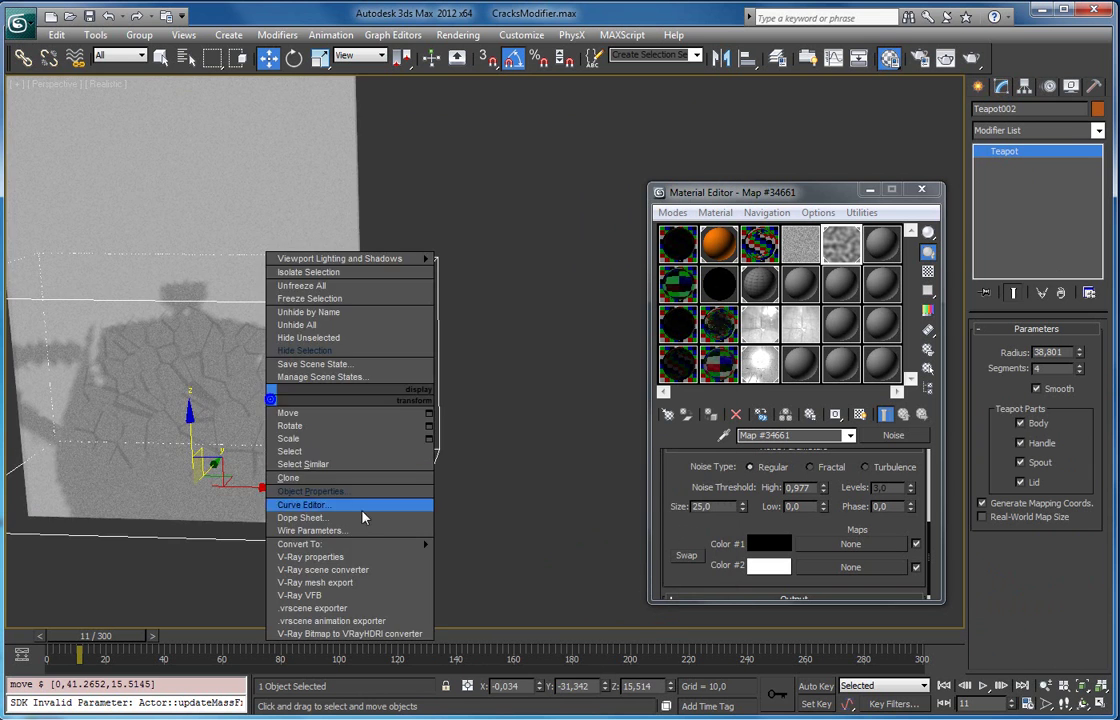
pyautogui.click(340, 491)
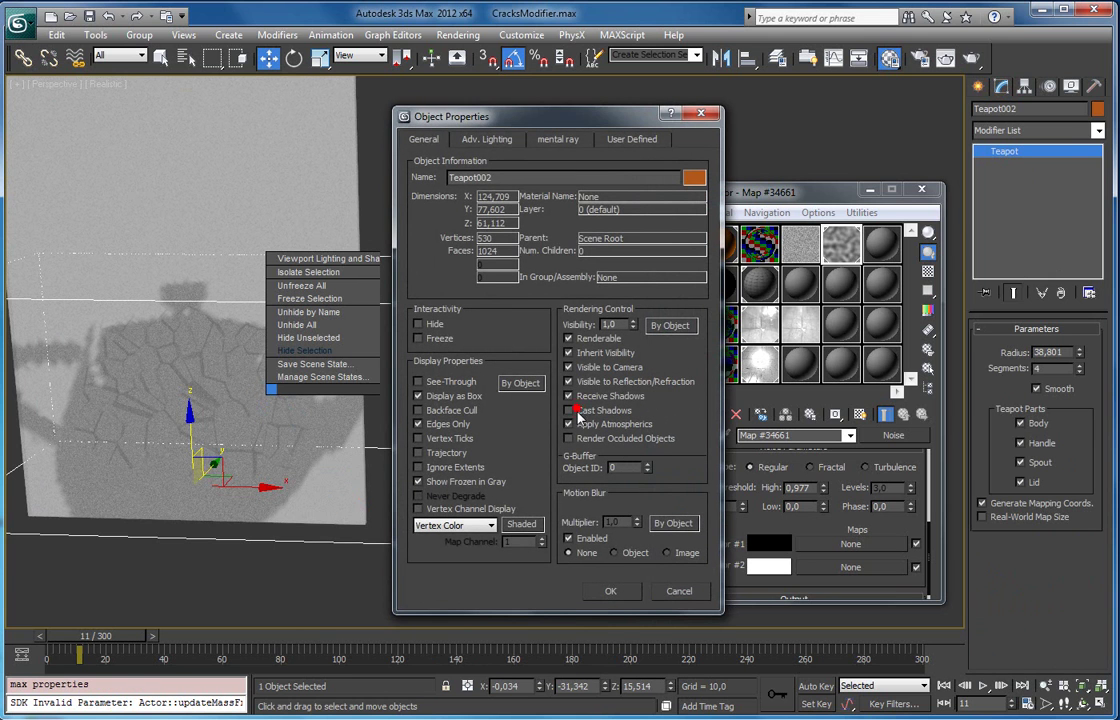
pyautogui.click(612, 592)
# Fine-tune the teapot's depth through the pane and raise it to a height of about 43.
pyautogui.keyDown('alt'); pyautogui.moveTo(330, 460); pyautogui.dragTo(275, 471, button='middle'); pyautogui.keyUp('alt')
pyautogui.moveTo(275, 471)
pyautogui.mouseDown()
pyautogui.moveTo(233, 450)
pyautogui.moveTo(264, 461)
pyautogui.mouseUp()
pyautogui.moveTo(320, 468)
pyautogui.keyDown('alt'); pyautogui.mouseDown(button='middle')
pyautogui.moveTo(275, 464)
pyautogui.moveTo(301, 467)
pyautogui.mouseUp(button='middle'); pyautogui.keyUp('alt')
pyautogui.moveTo(295, 426); pyautogui.dragTo(287, 364)
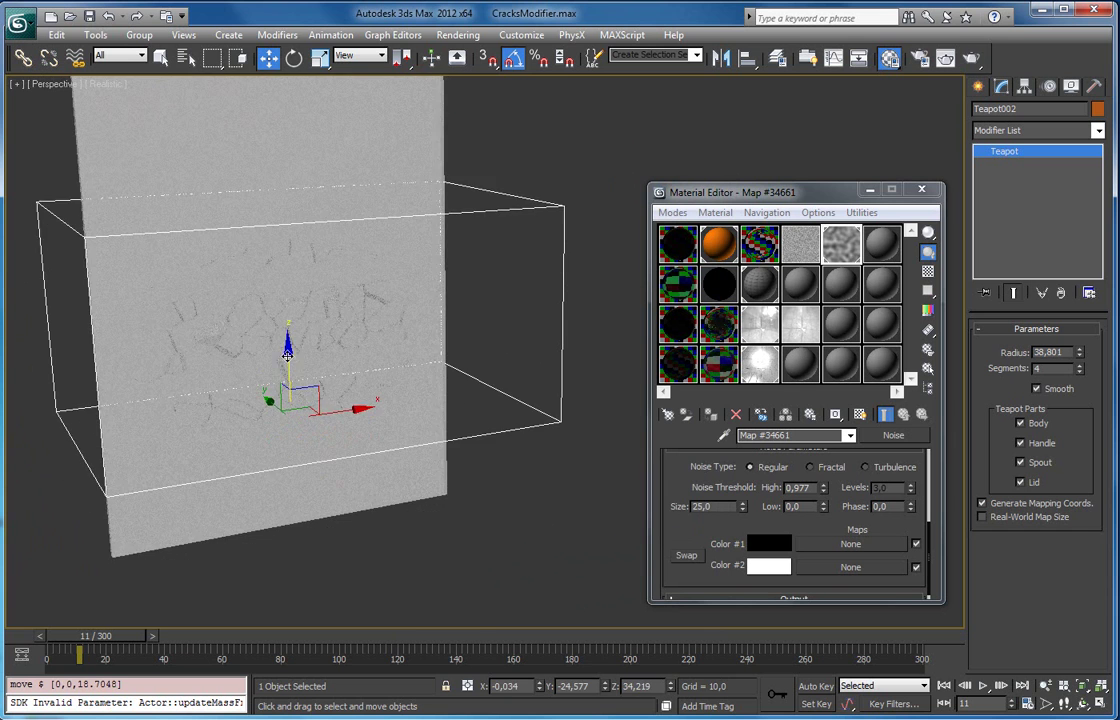
pyautogui.moveTo(287, 364); pyautogui.dragTo(322, 515, button='middle')
pyautogui.moveTo(331, 452); pyautogui.dragTo(331, 471)
pyautogui.moveTo(357, 508); pyautogui.dragTo(363, 438, button='middle')
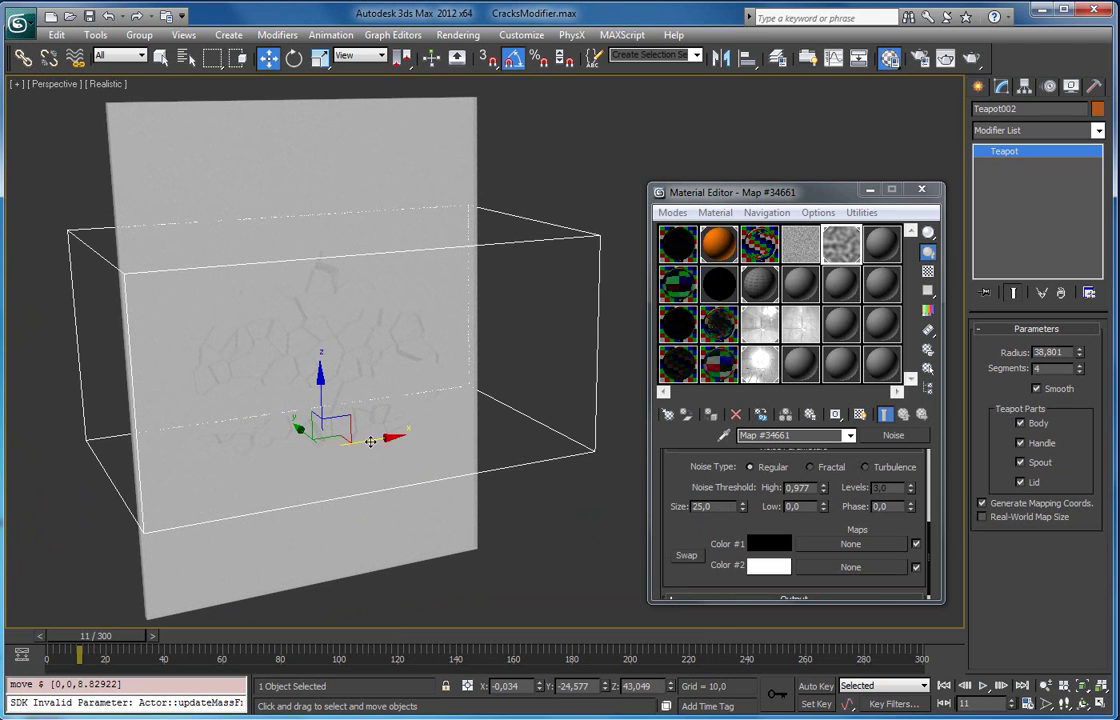
# Shift the teapot slightly along the pane and try rotating it to see the crack selection follow.
pyautogui.press('t')
pyautogui.press('p')
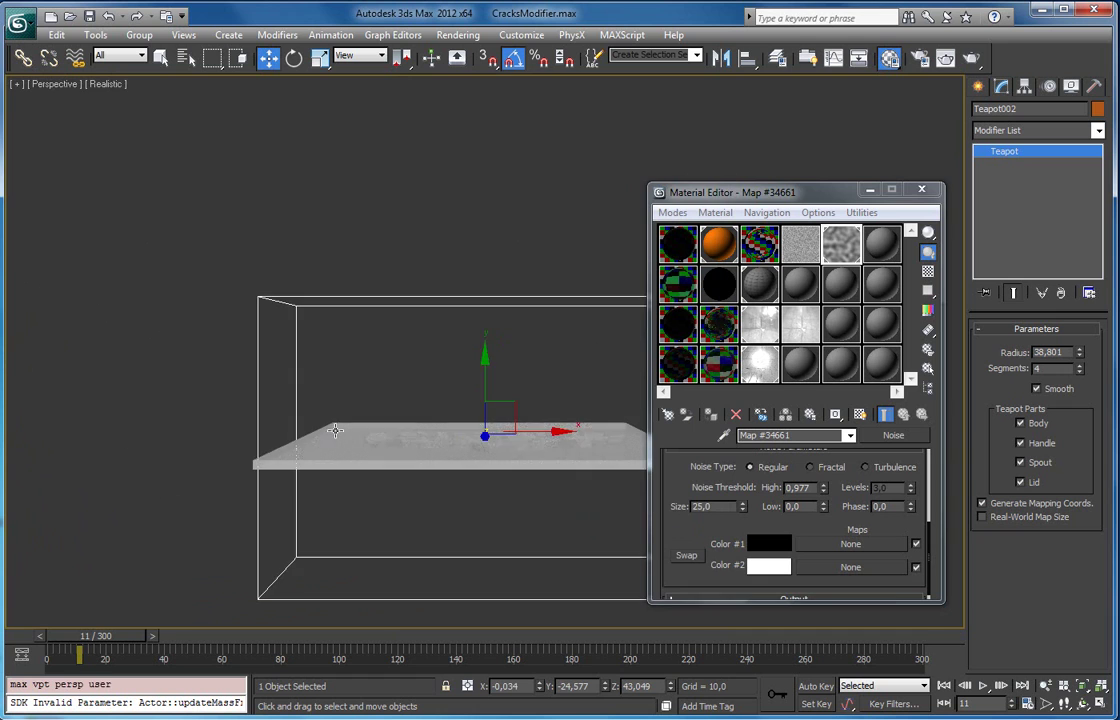
pyautogui.press('z')
pyautogui.moveTo(438, 439); pyautogui.dragTo(376, 444, button='middle')
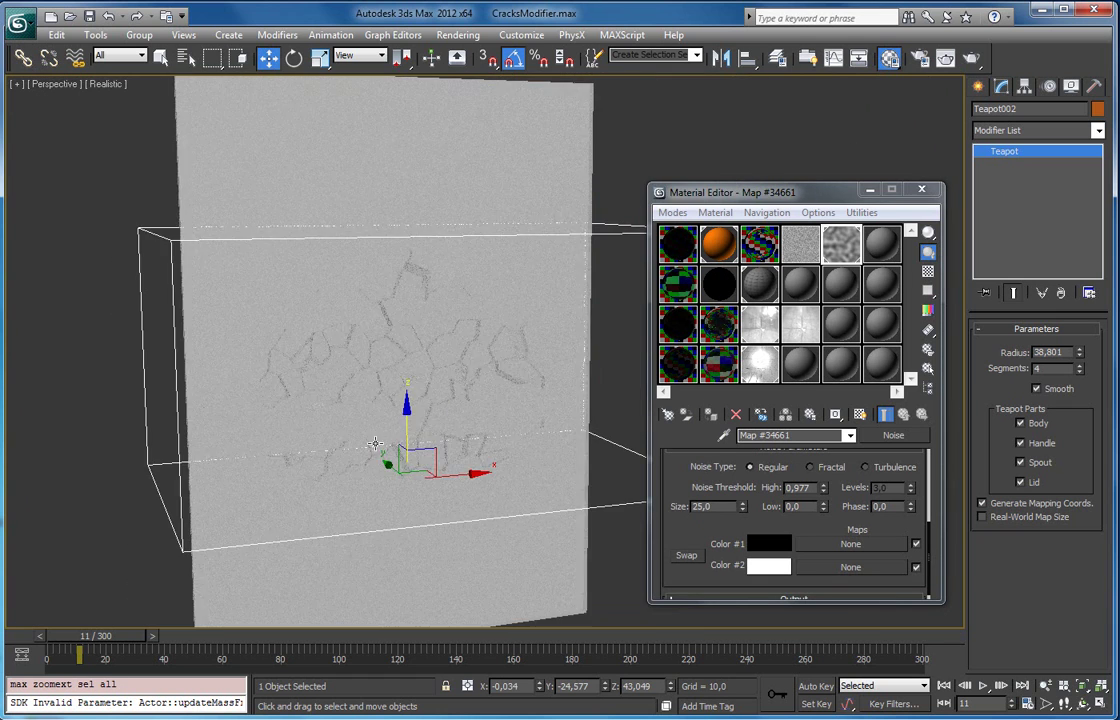
pyautogui.moveTo(416, 456); pyautogui.dragTo(358, 511)
pyautogui.press('e')
pyautogui.moveTo(413, 483); pyautogui.dragTo(375, 463, button='middle')
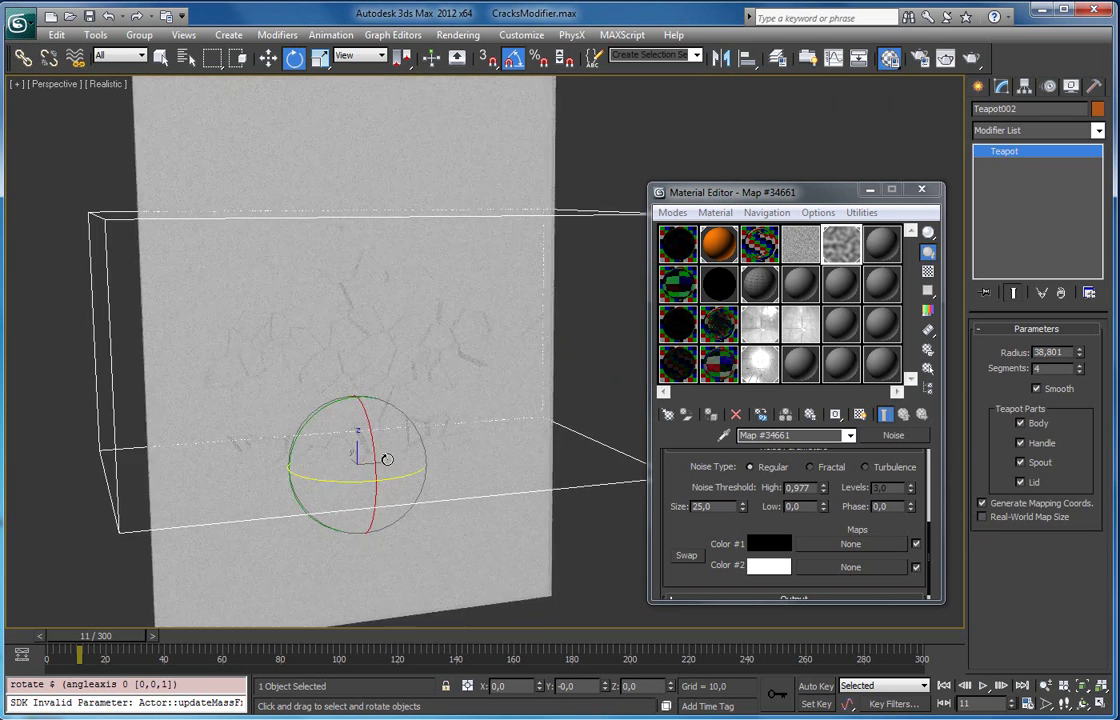
# Scale the teapot uniformly to about 138% and move it along the pane to shift the cracked area.
pyautogui.press('r')
pyautogui.moveTo(349, 452); pyautogui.dragTo(359, 415)
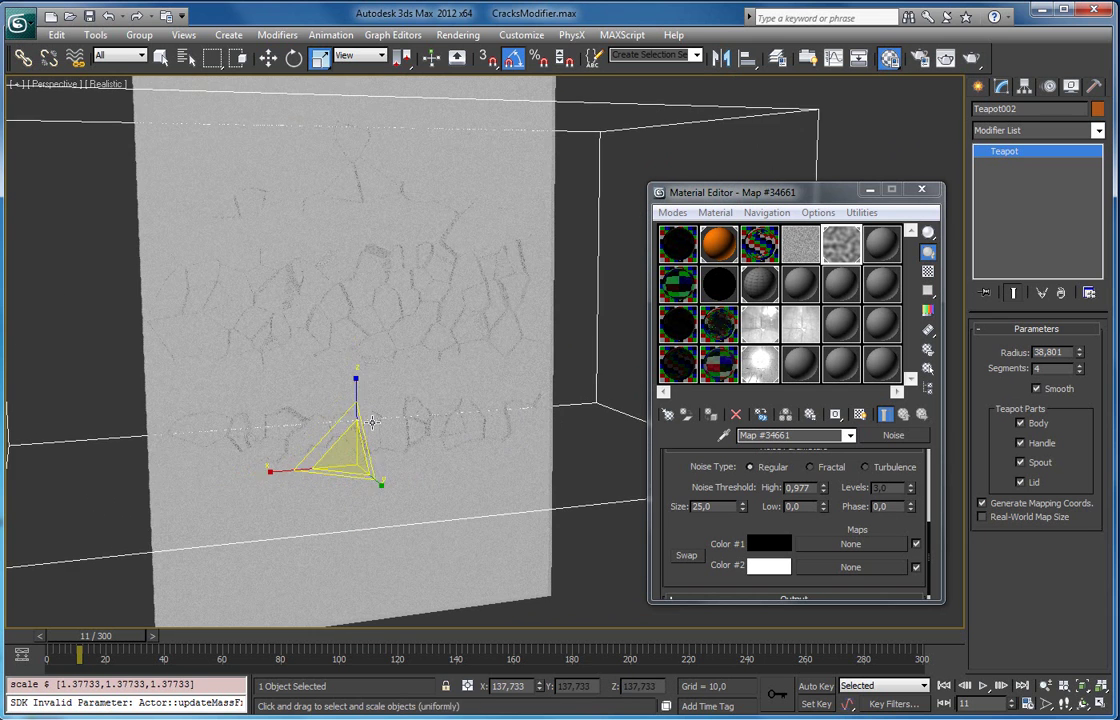
pyautogui.scroll(-2, 369, 414)
pyautogui.keyDown('alt'); pyautogui.moveTo(369, 414); pyautogui.dragTo(349, 416, button='middle'); pyautogui.keyUp('alt')
pyautogui.press('w')
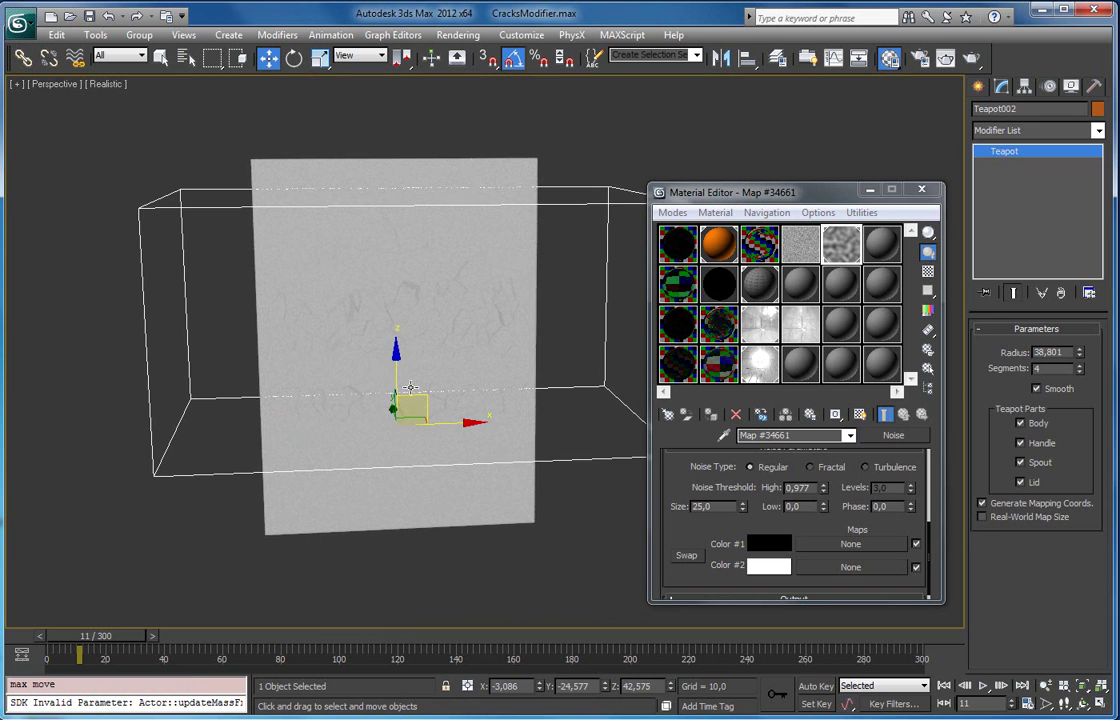
pyautogui.moveTo(422, 400)
pyautogui.mouseDown()
pyautogui.moveTo(420, 455)
pyautogui.moveTo(452, 445)
pyautogui.moveTo(415, 375)
pyautogui.moveTo(424, 383)
pyautogui.mouseUp()
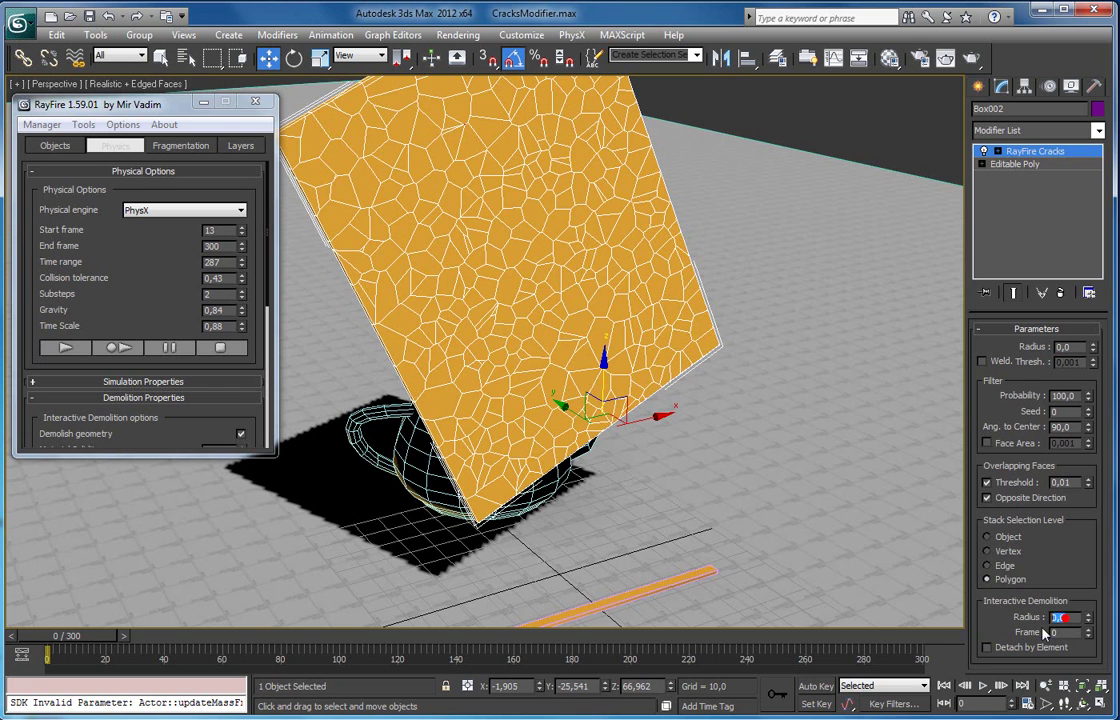
# Examine the Interactive Demolition Radius and Frame settings of RayFire Cracks alongside RayFire's Dynamic / Impact Objects list.
pyautogui.moveTo(1075, 616); pyautogui.dragTo(1041, 634)
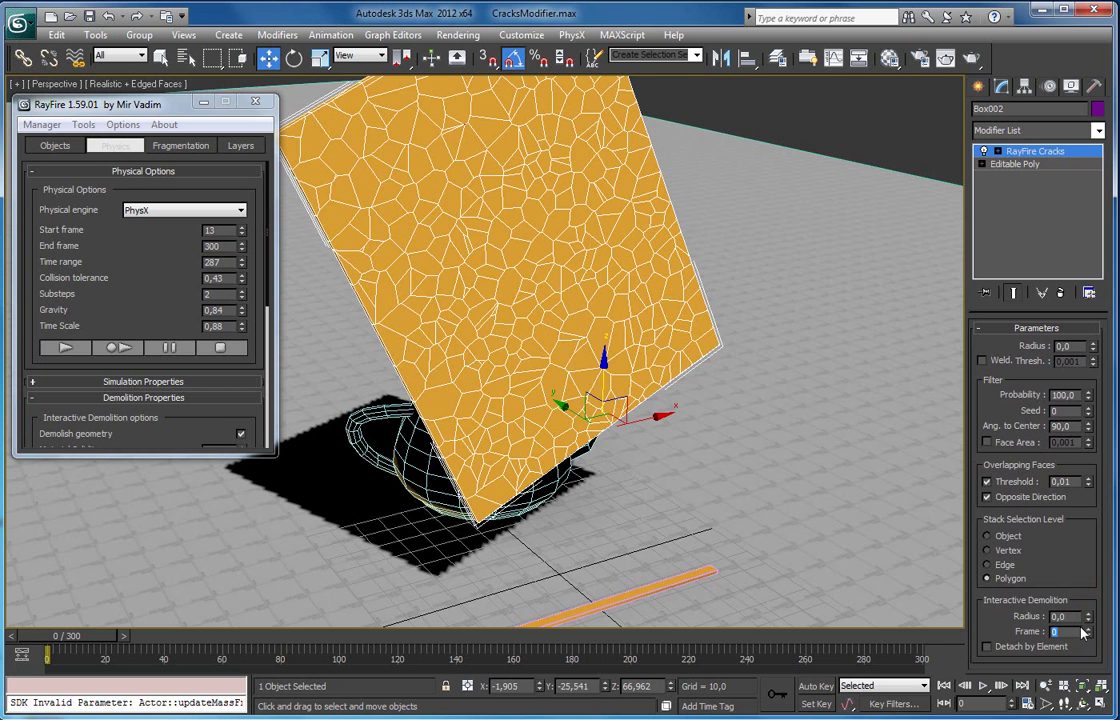
pyautogui.moveTo(129, 101); pyautogui.dragTo(129, 115)
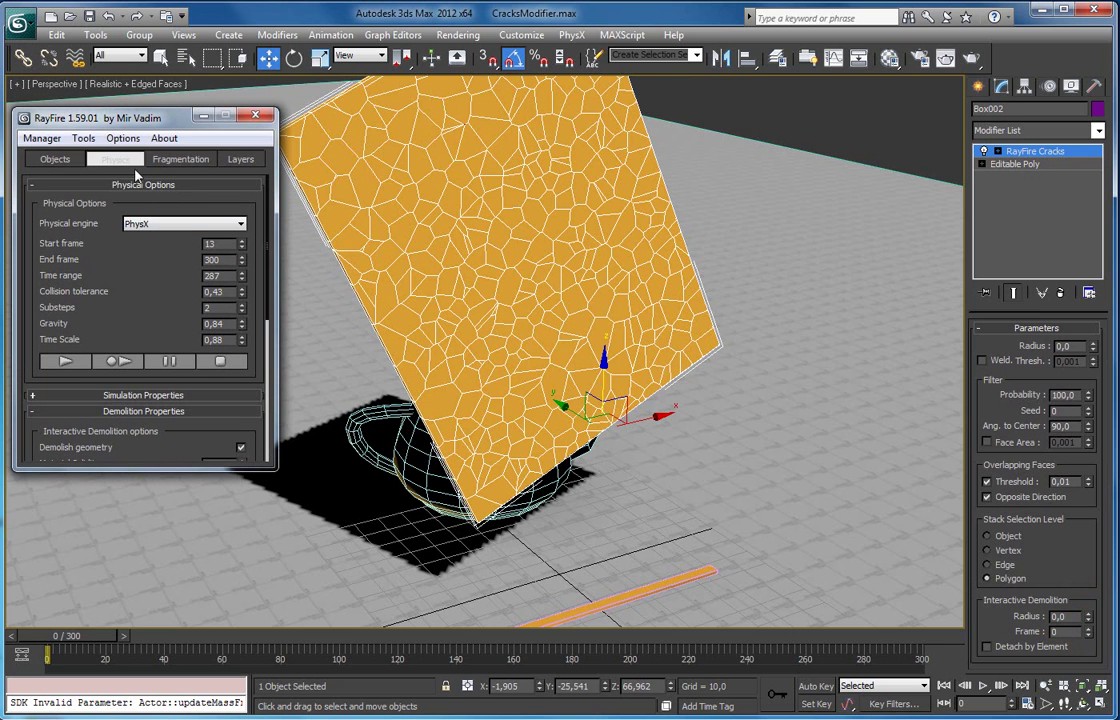
pyautogui.click(55, 159)
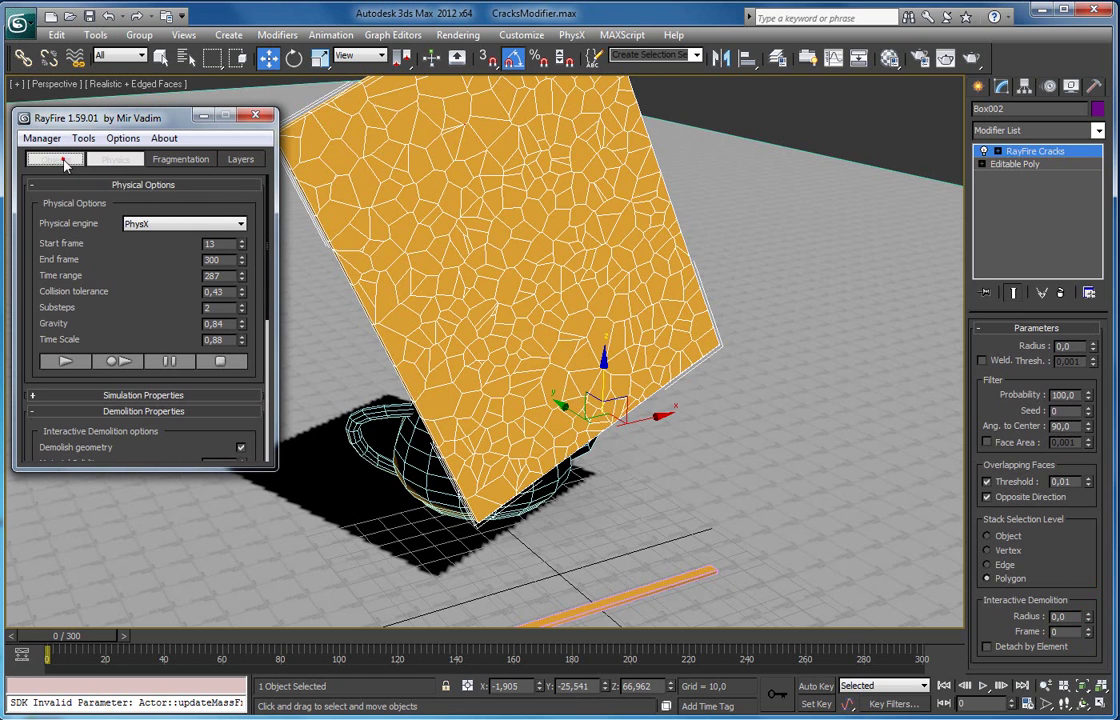
pyautogui.click(1058, 631)
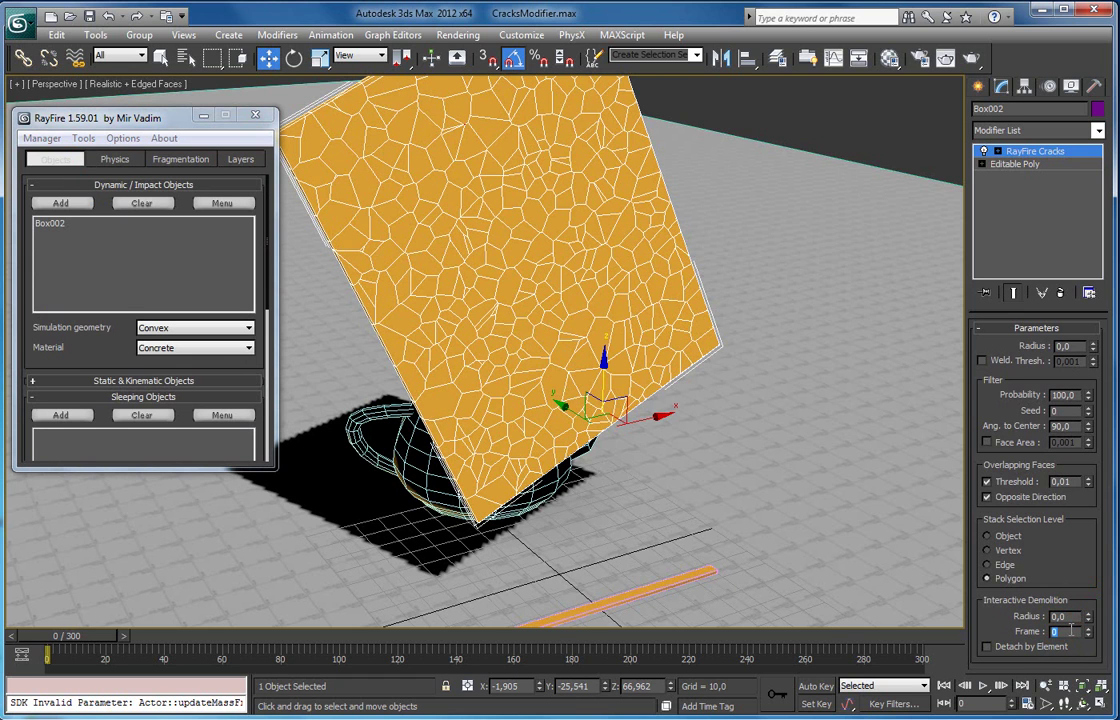
pyautogui.click(1066, 617)
pyautogui.click(1090, 624)
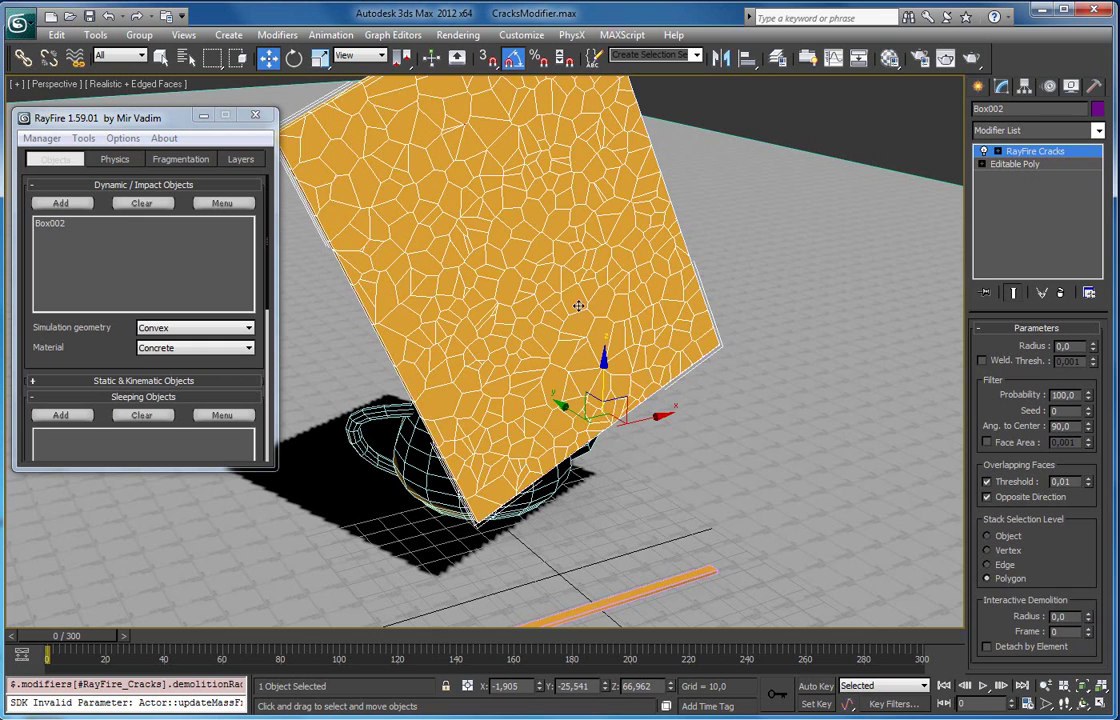
pyautogui.click(1066, 346)
pyautogui.click(1066, 632)
# With Auto Key recording on at frame 101, animate the RayFire Cracks Radius to about 121, and end recording.
pyautogui.click(815, 686)
pyautogui.moveTo(91, 636); pyautogui.dragTo(364, 640)
pyautogui.press('w')
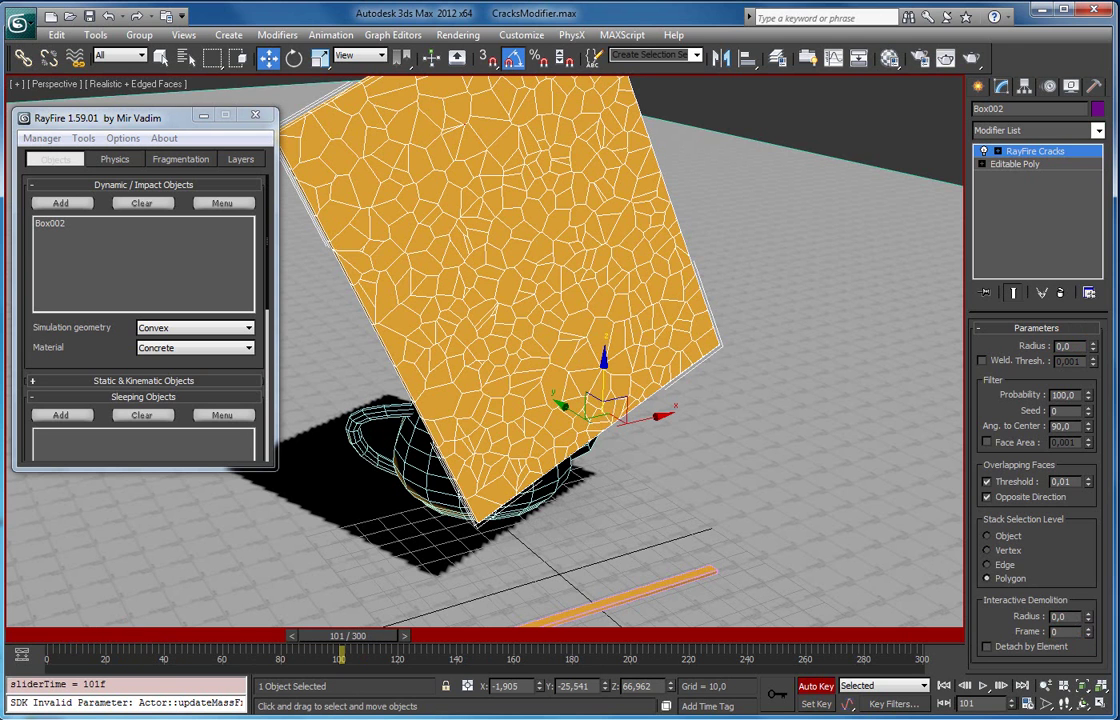
pyautogui.moveTo(1092, 346)
pyautogui.mouseDown()
pyautogui.moveTo(1092, 320)
pyautogui.moveTo(1092, 346)
pyautogui.mouseUp()
pyautogui.moveTo(1040, 20); pyautogui.dragTo(964, 688)
pyautogui.moveTo(646, 530); pyautogui.dragTo(651, 556, button='middle')
pyautogui.click(824, 689)
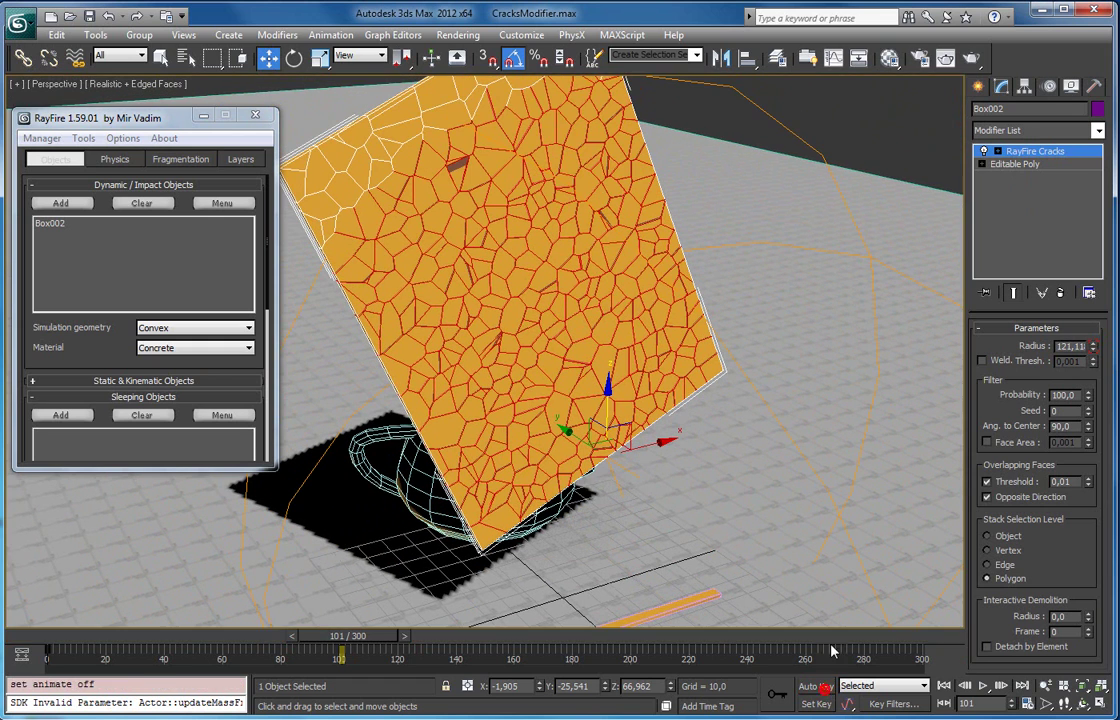
# Move the RayFire Cracks Center gizmo to the pane's lowest corner and scrub the timeline between frames 101 and 127.
pyautogui.press('1')
pyautogui.click(996, 153)
pyautogui.click(997, 151)
pyautogui.click(1020, 166)
pyautogui.press('w')
pyautogui.moveTo(623, 426); pyautogui.dragTo(478, 522)
pyautogui.moveTo(385, 637); pyautogui.dragTo(450, 574)
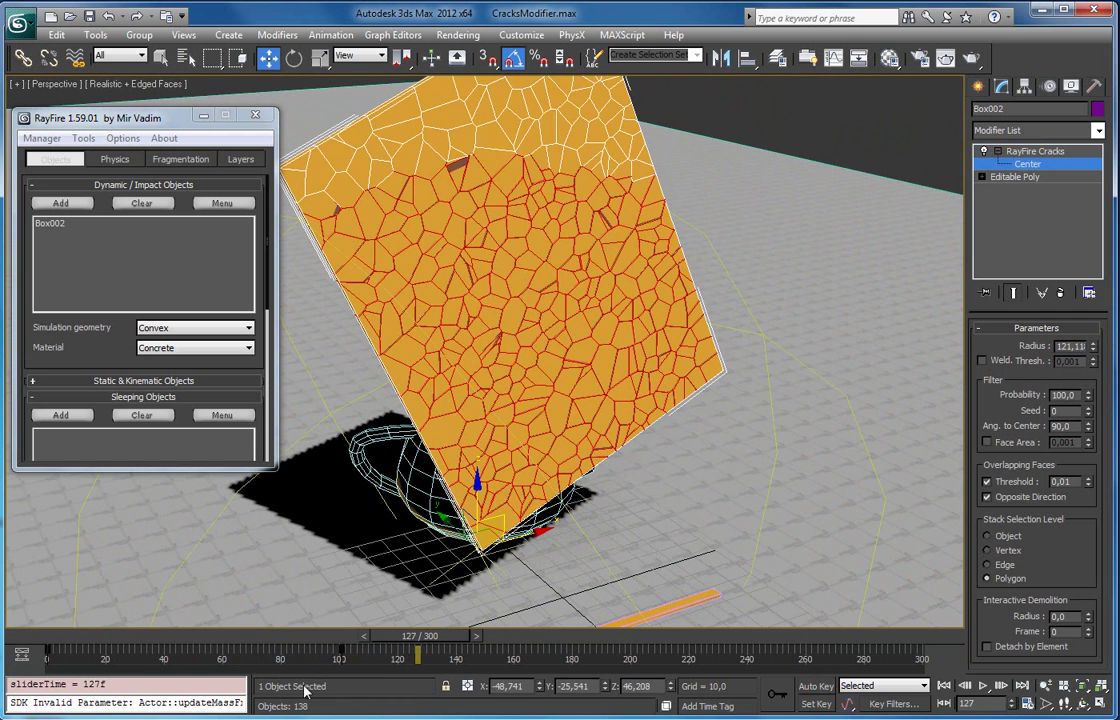
pyautogui.moveTo(406, 636); pyautogui.dragTo(348, 644)
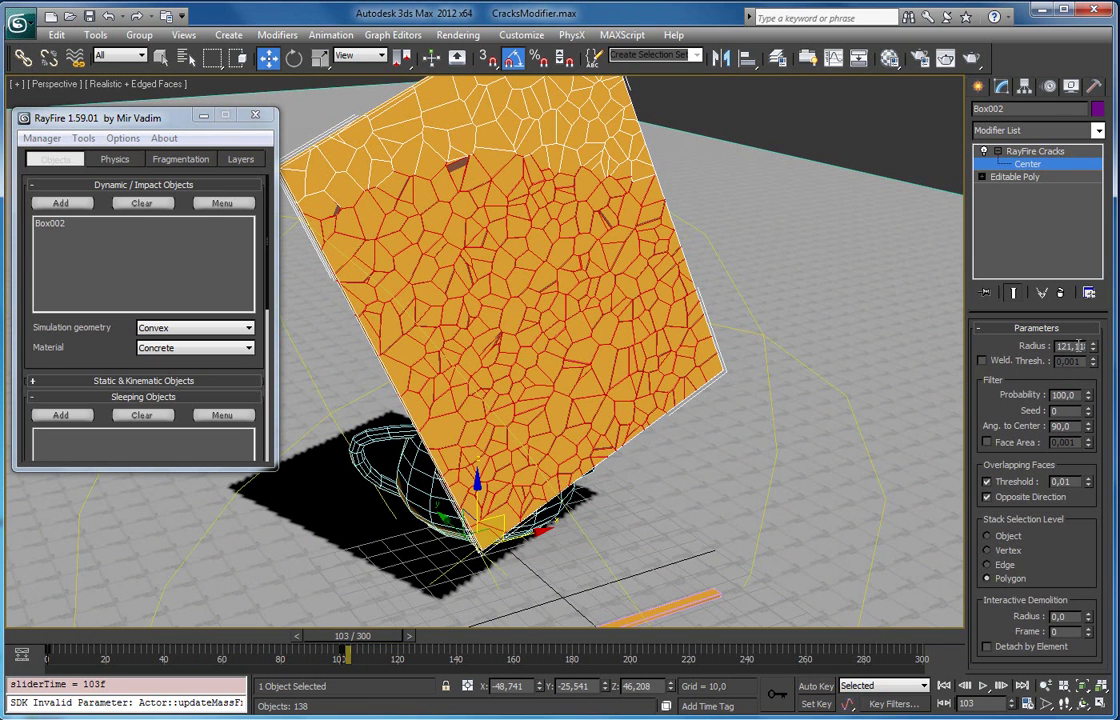
# Scrub the timeline back to frame 65 and set the Interactive Demolition Radius of RayFire Cracks to 85.
pyautogui.moveTo(350, 652); pyautogui.dragTo(254, 655)
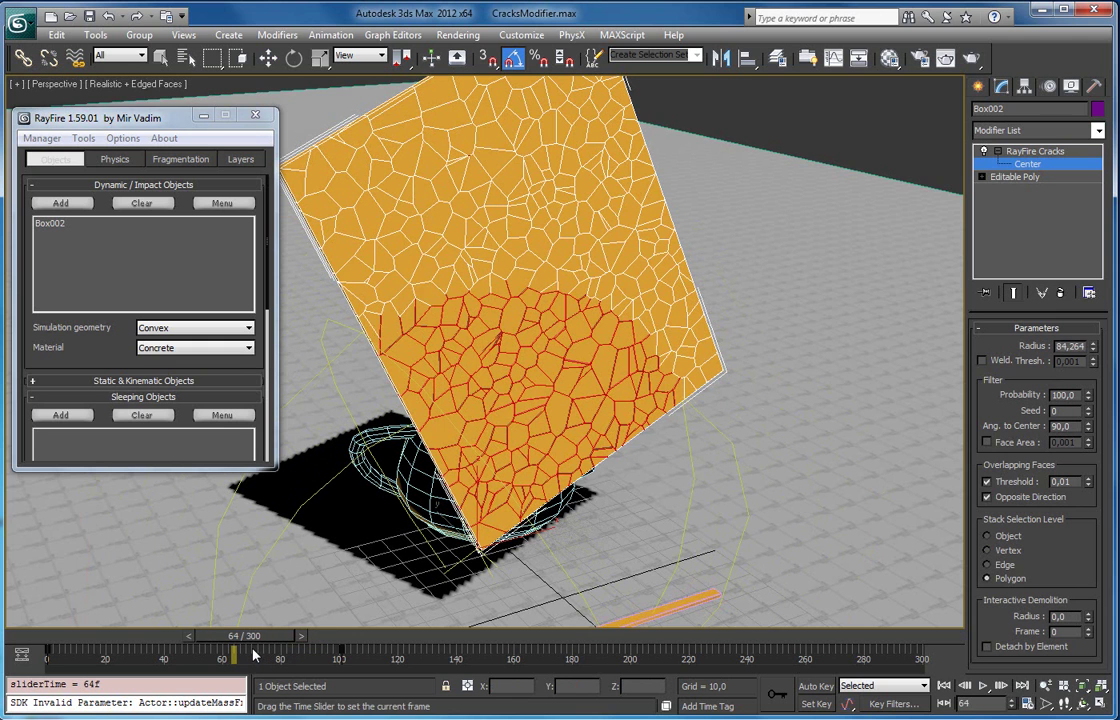
pyautogui.press('w')
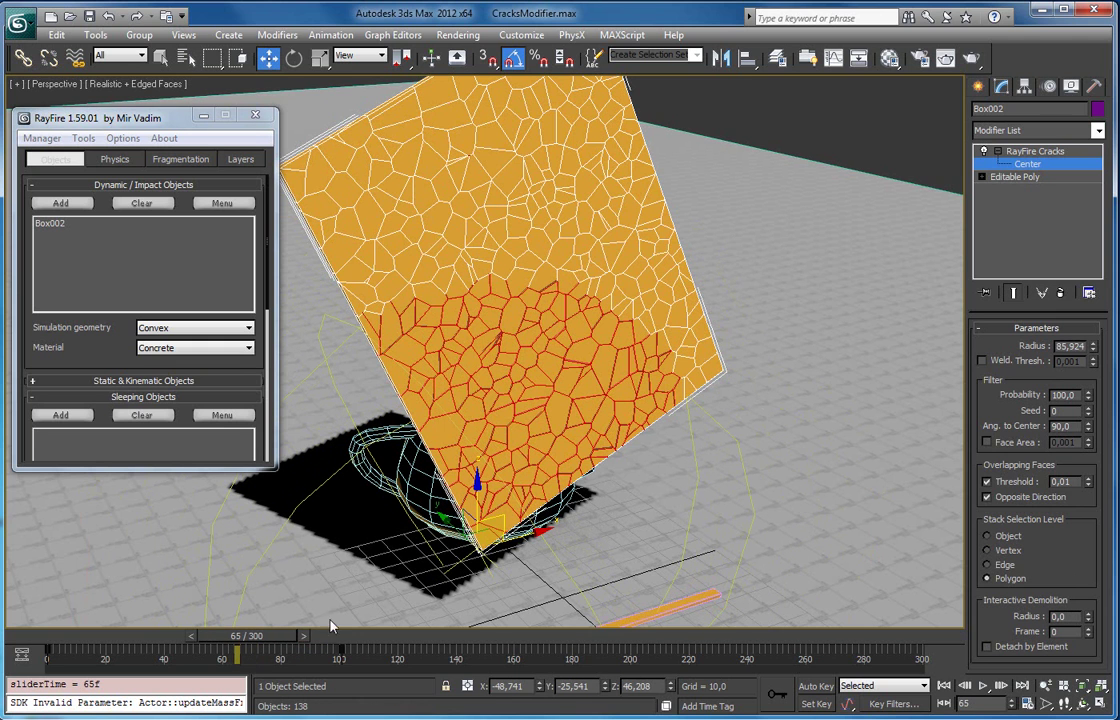
pyautogui.doubleClick(1063, 616)
pyautogui.write('85')
pyautogui.press('Return')
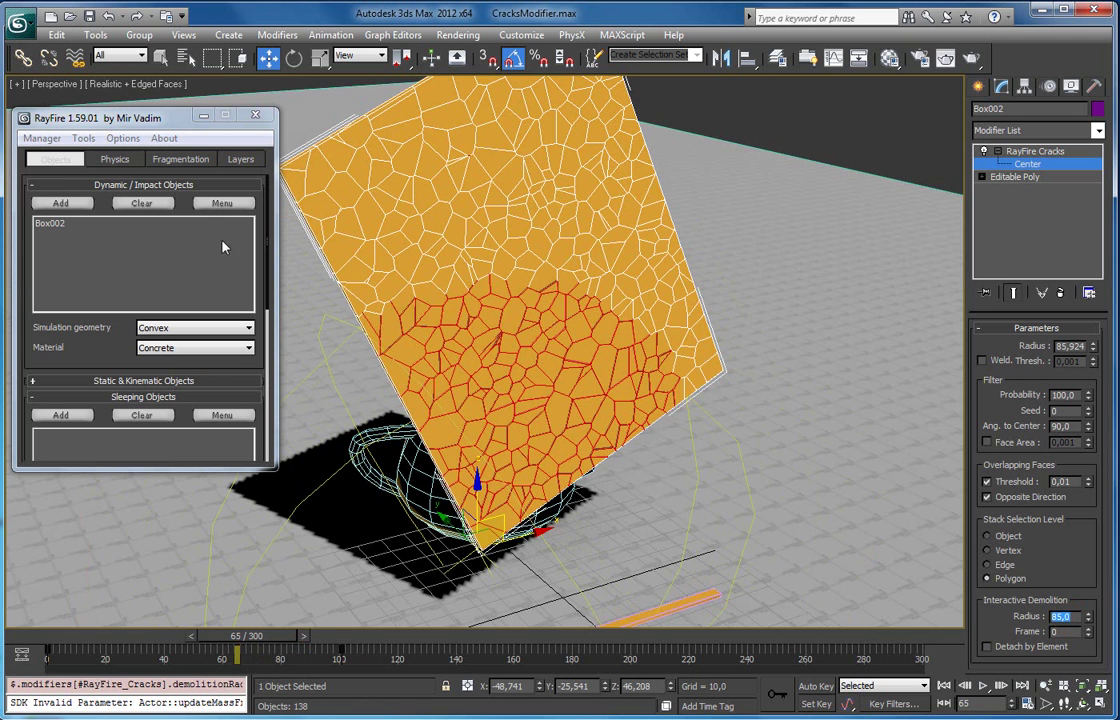
# Add the cracked pane to RayFire's dynamic objects and look over the Sleeping Objects settings.
pyautogui.click(62, 204)
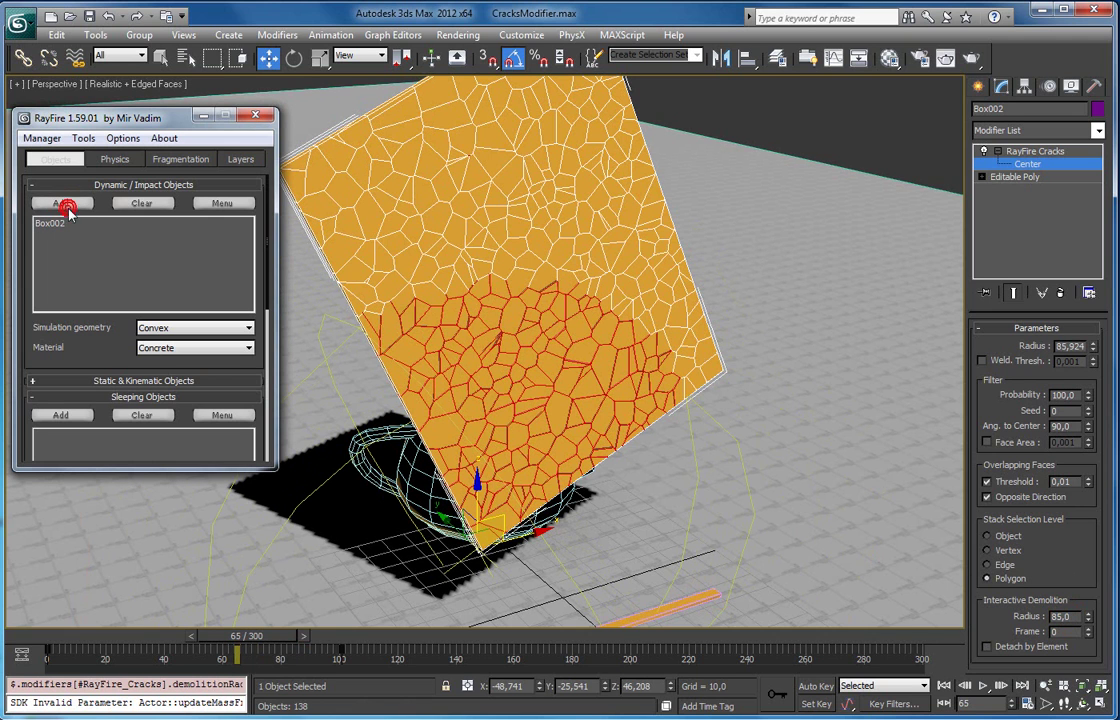
pyautogui.scroll(-3, 83, 315)
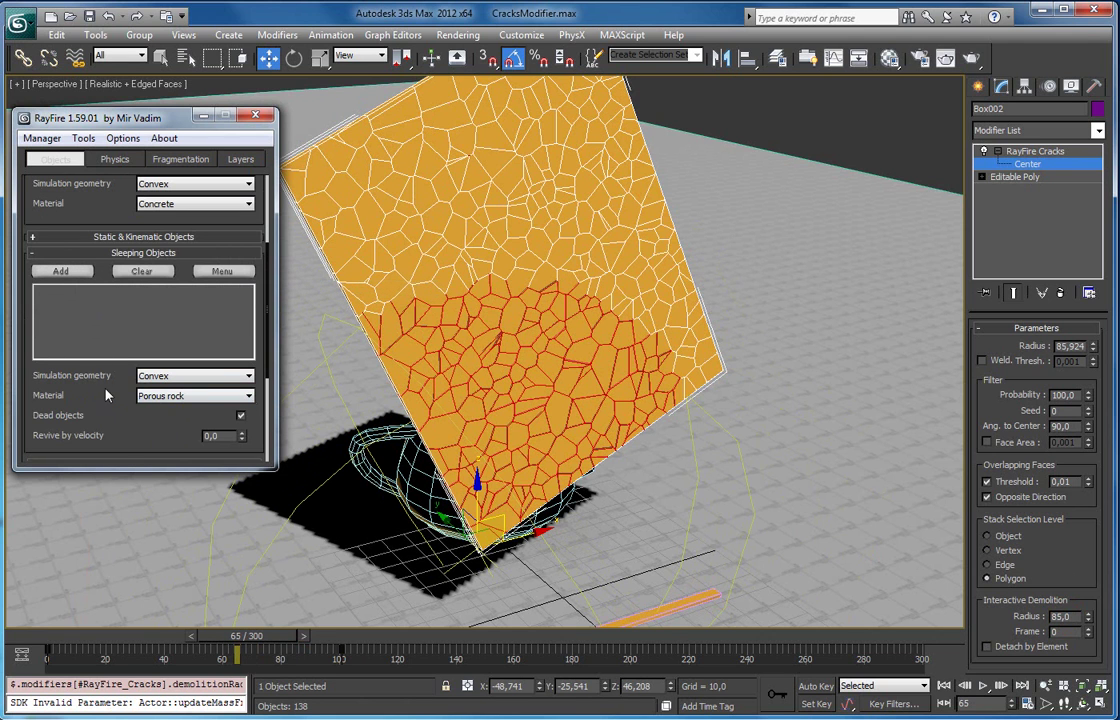
pyautogui.moveTo(78, 202); pyautogui.dragTo(85, 170)
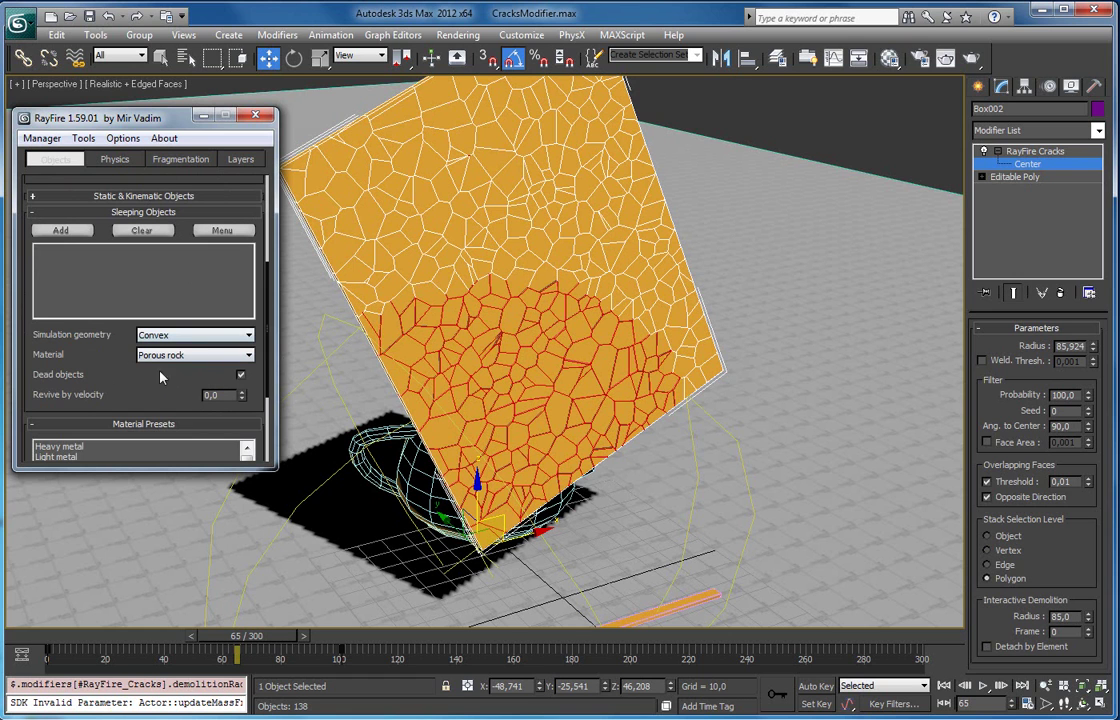
pyautogui.scroll(3, 130, 270)
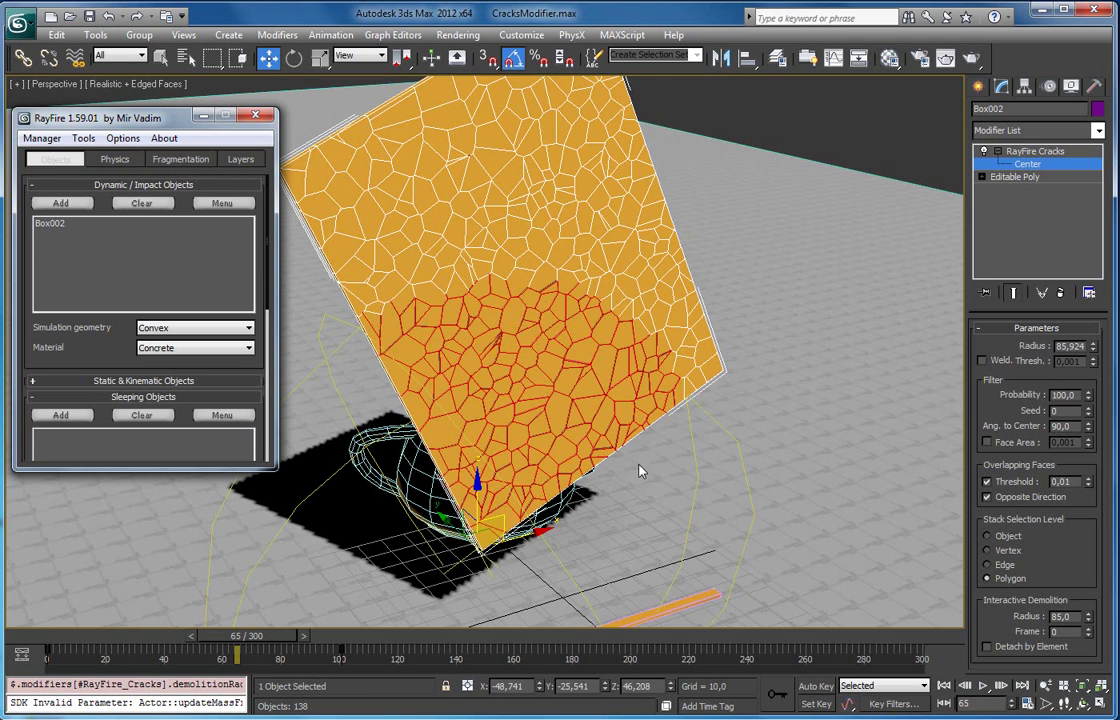
pyautogui.click(1081, 572)
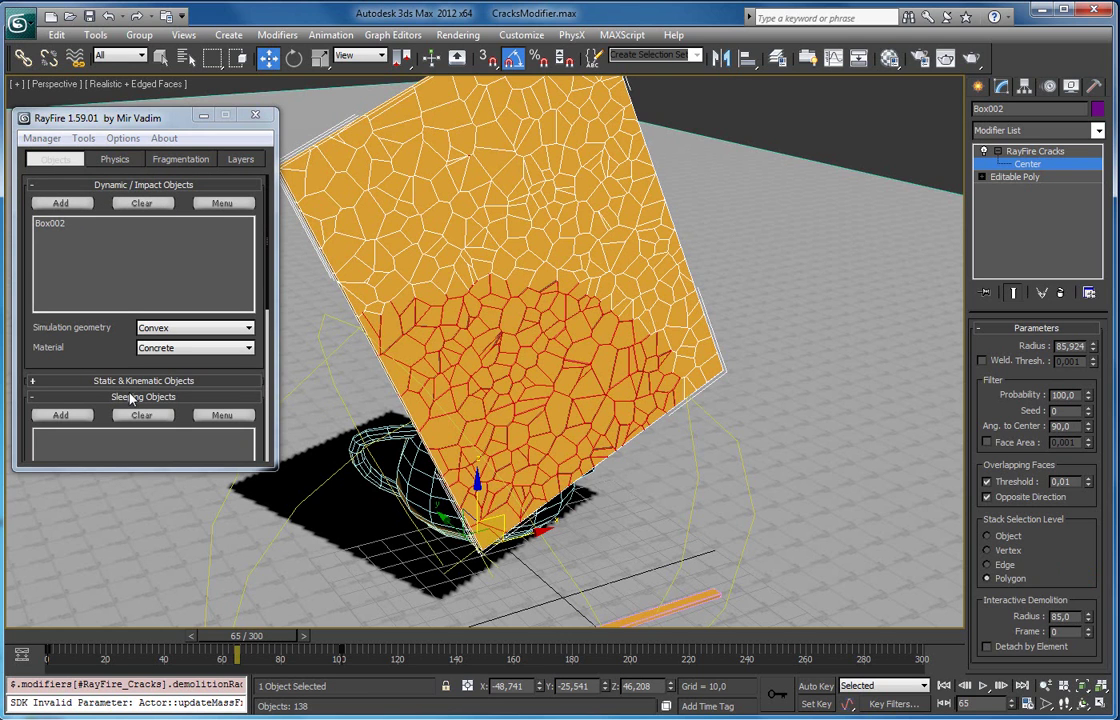
# Bake the PhysX demolition simulation of the pane and stop it around frame 167.
pyautogui.click(109, 161)
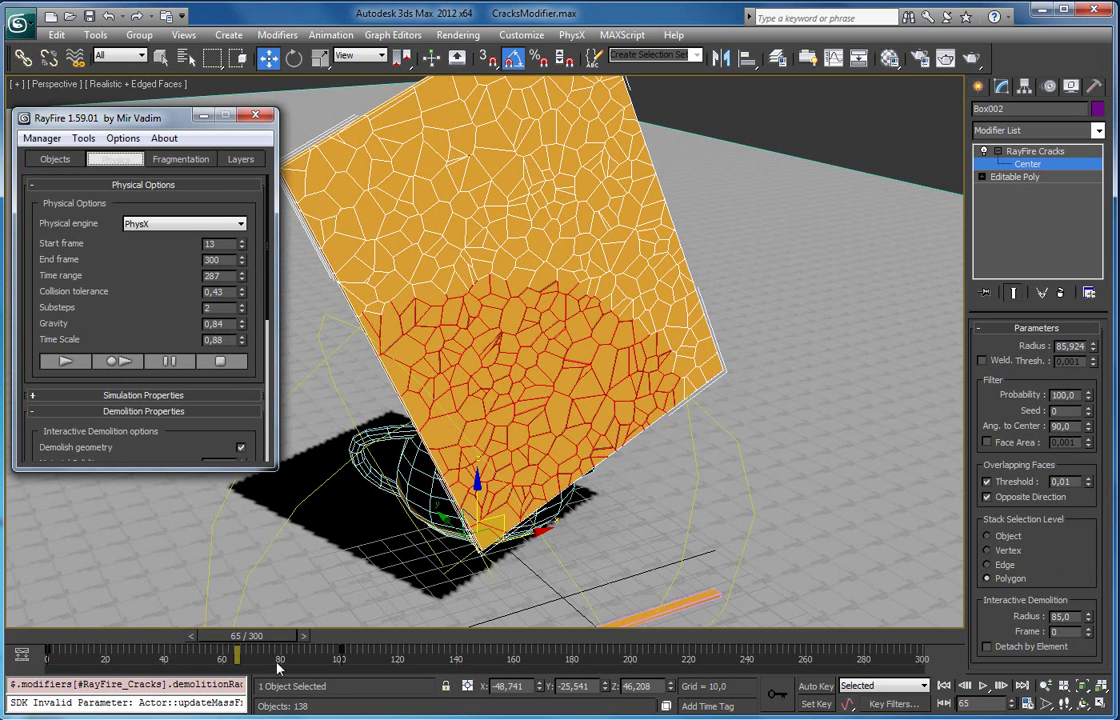
pyautogui.click(250, 637)
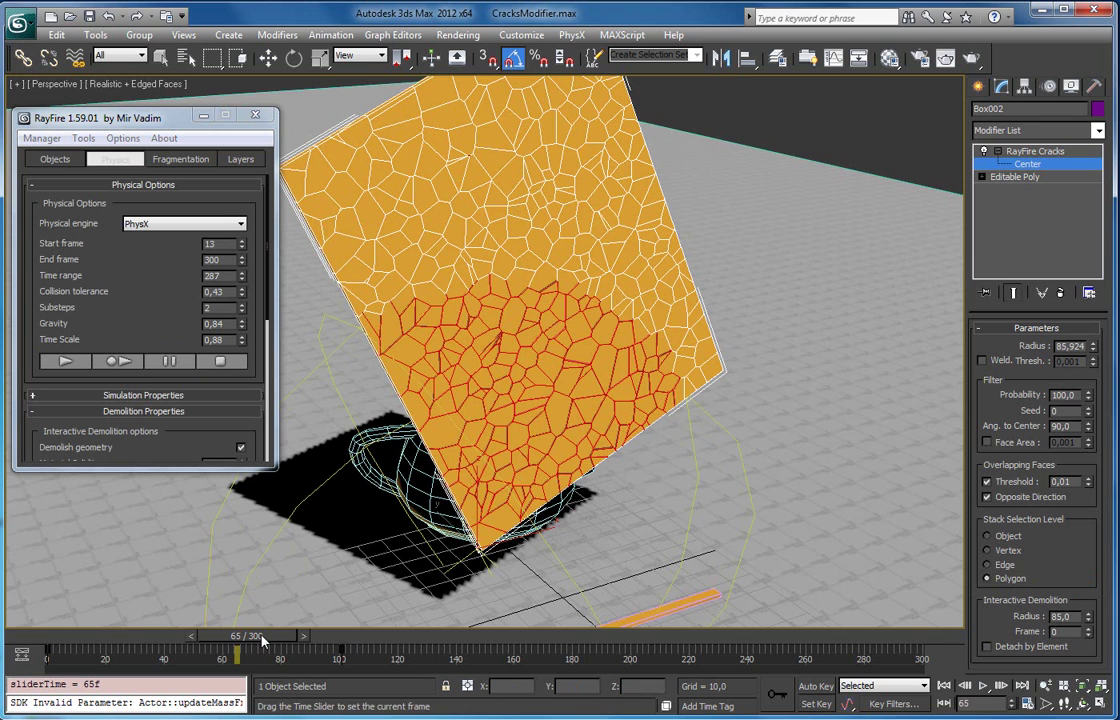
pyautogui.press('w')
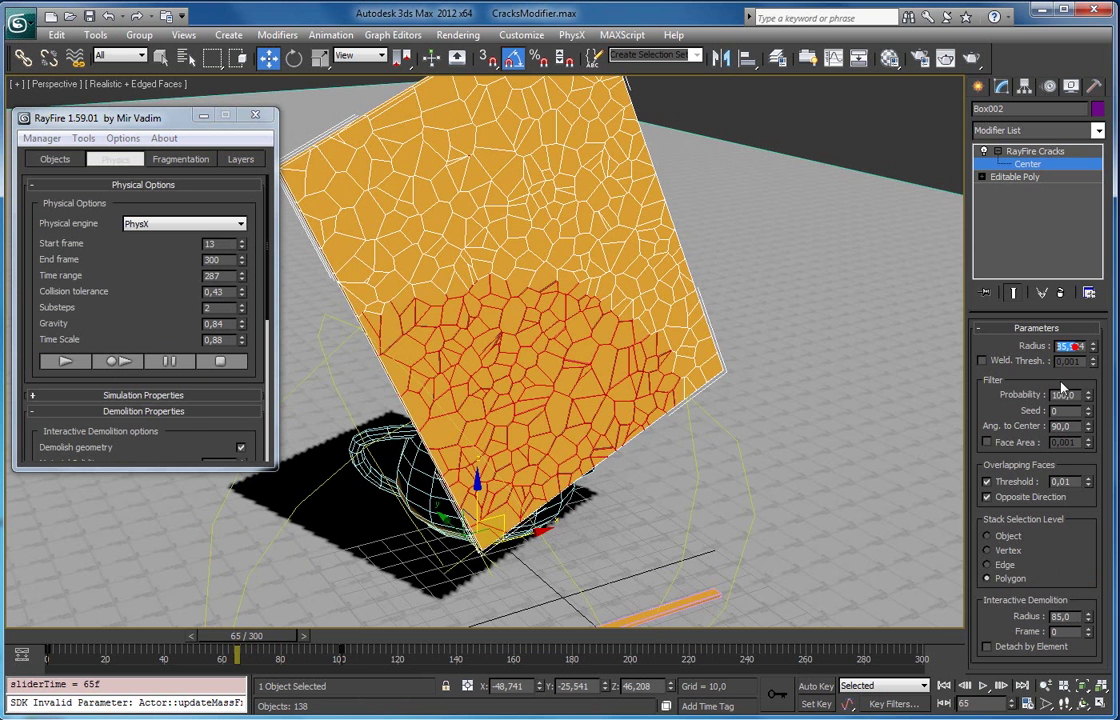
pyautogui.click(1068, 616)
pyautogui.click(118, 361)
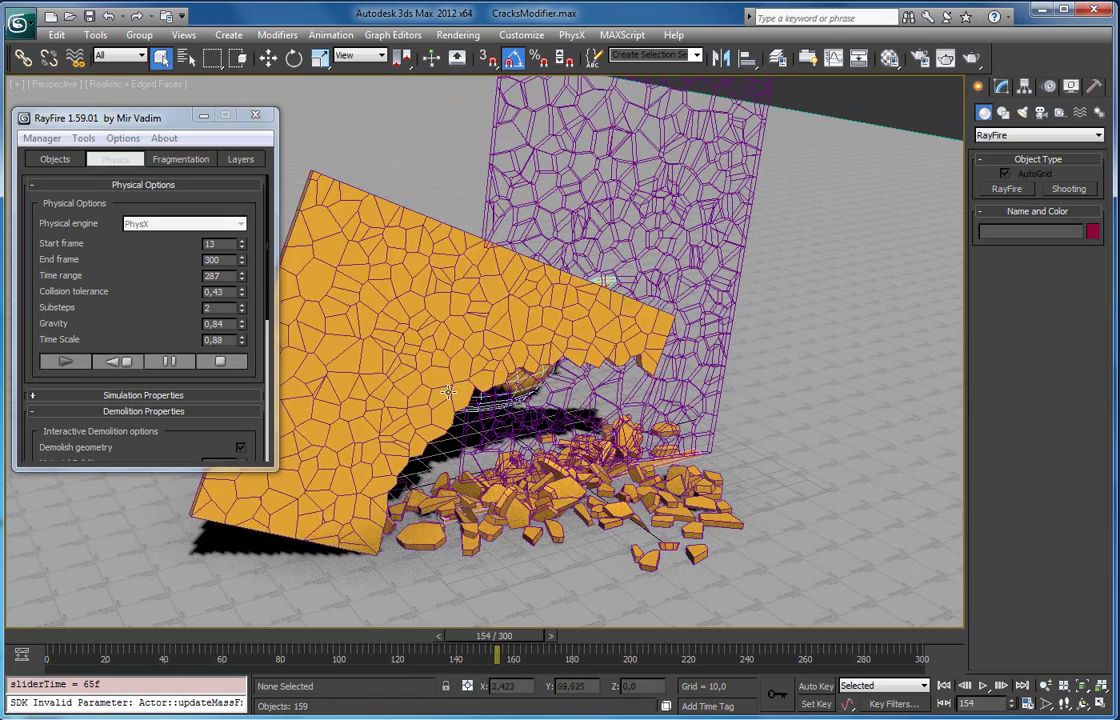
pyautogui.moveTo(474, 391); pyautogui.dragTo(556, 378, button='middle')
pyautogui.click(208, 356)
pyautogui.click(212, 362)
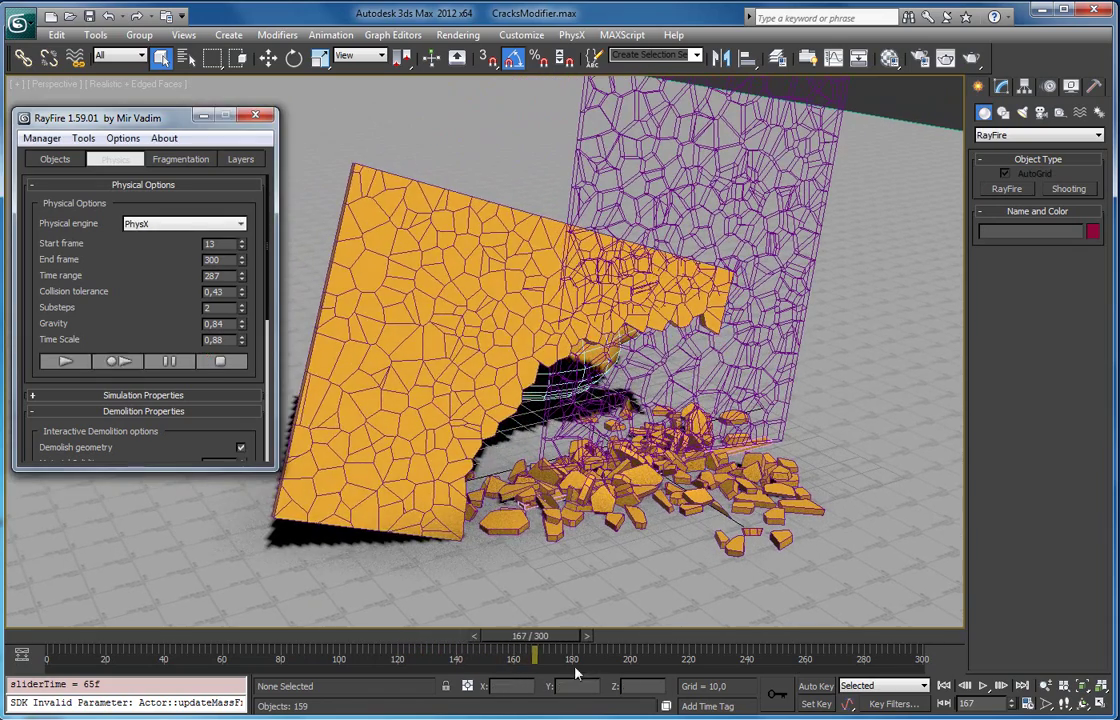
# Scrub to frame 187, select the upright wireframe pane and remove its PxMod modifier.
pyautogui.moveTo(512, 637); pyautogui.dragTo(592, 600)
pyautogui.click(720, 158)
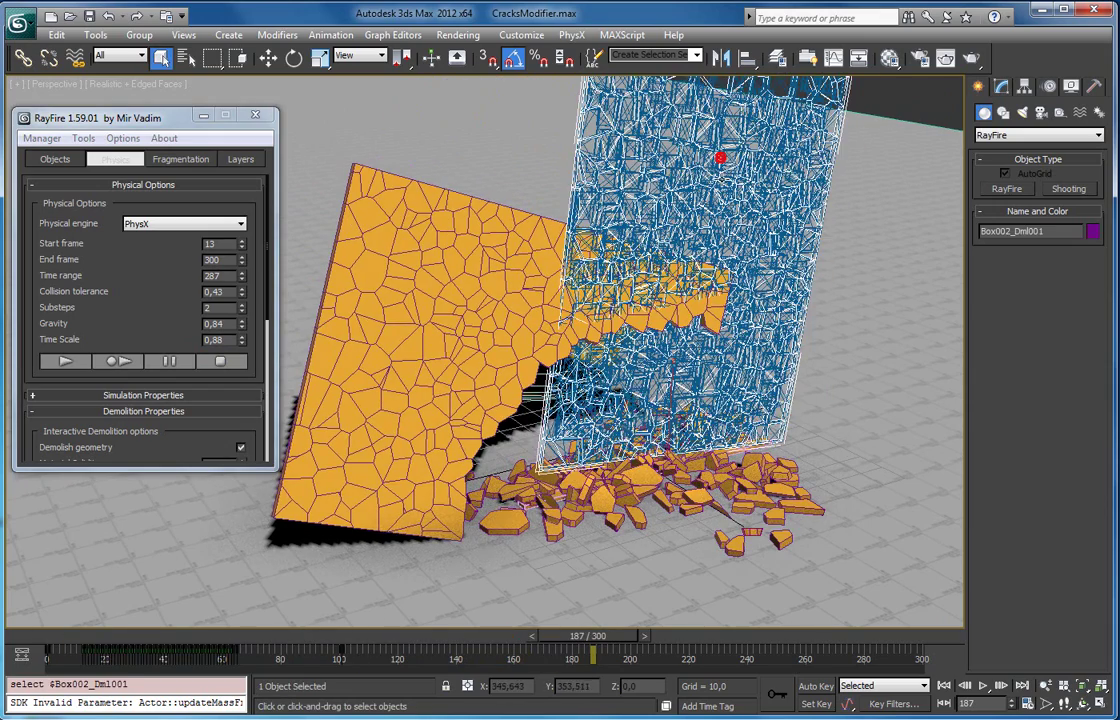
pyautogui.keyDown('alt'); pyautogui.moveTo(720, 158); pyautogui.dragTo(545, 210, button='middle'); pyautogui.keyUp('alt')
pyautogui.keyDown('alt'); pyautogui.moveTo(525, 253); pyautogui.dragTo(661, 255, button='middle'); pyautogui.keyUp('alt')
pyautogui.click(1003, 88)
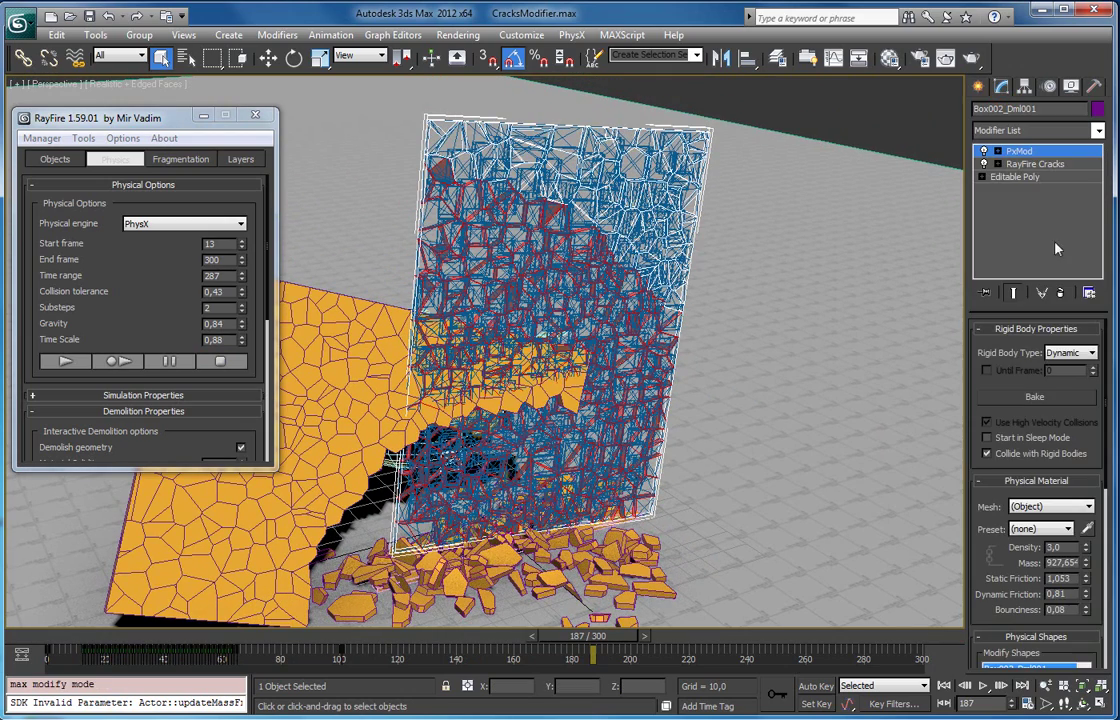
pyautogui.click(1060, 292)
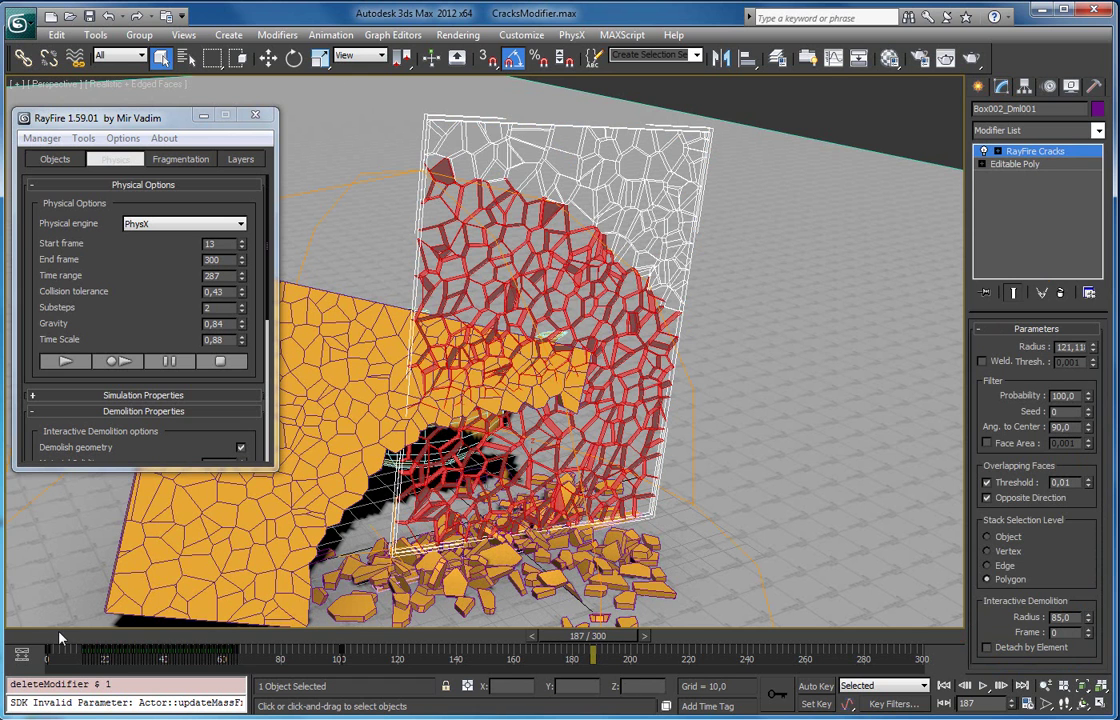
# Check the Visibility value in the wireframe pane's object properties without changing anything.
pyautogui.rightClick(501, 257)
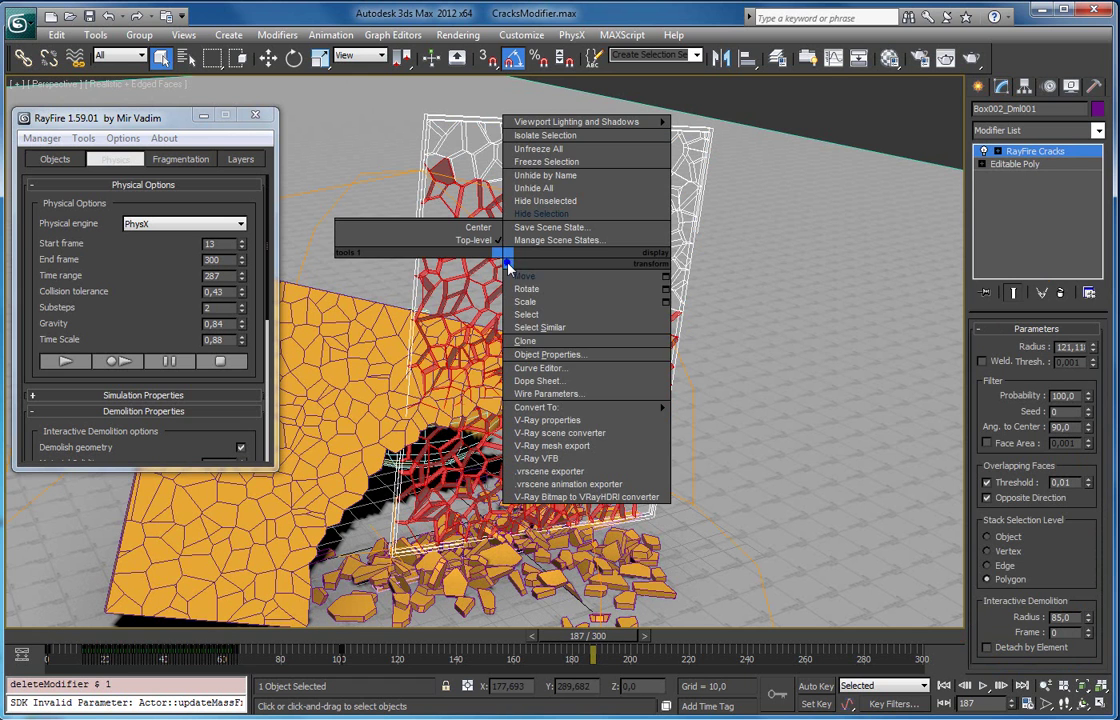
pyautogui.click(548, 354)
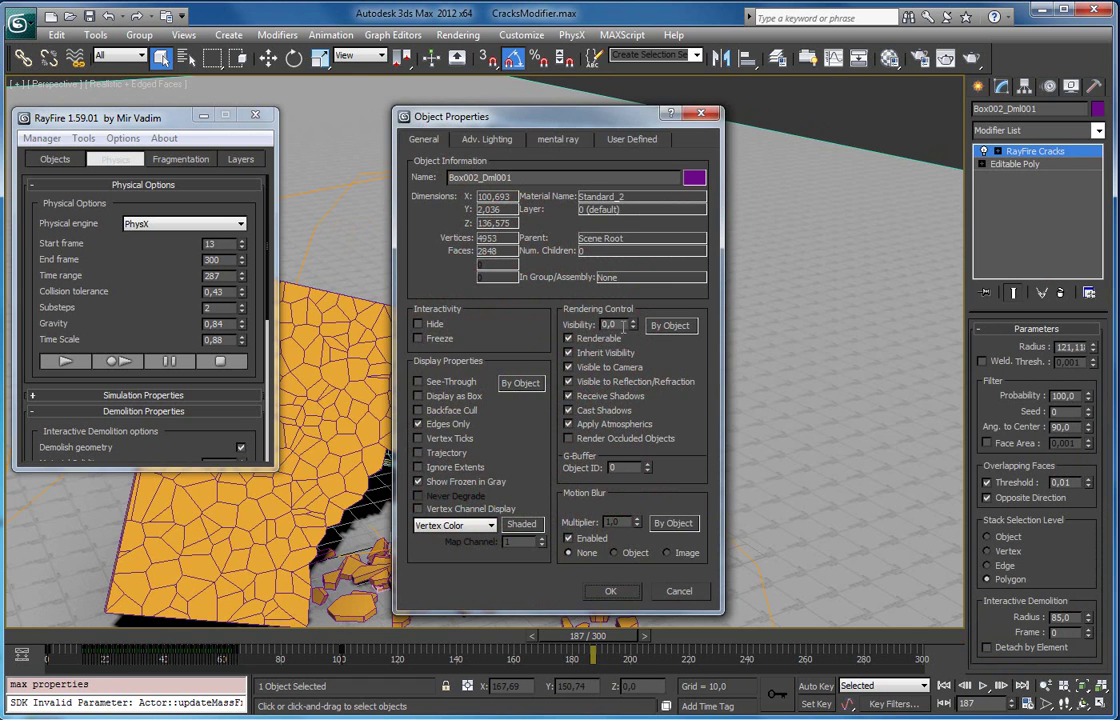
pyautogui.click(699, 116)
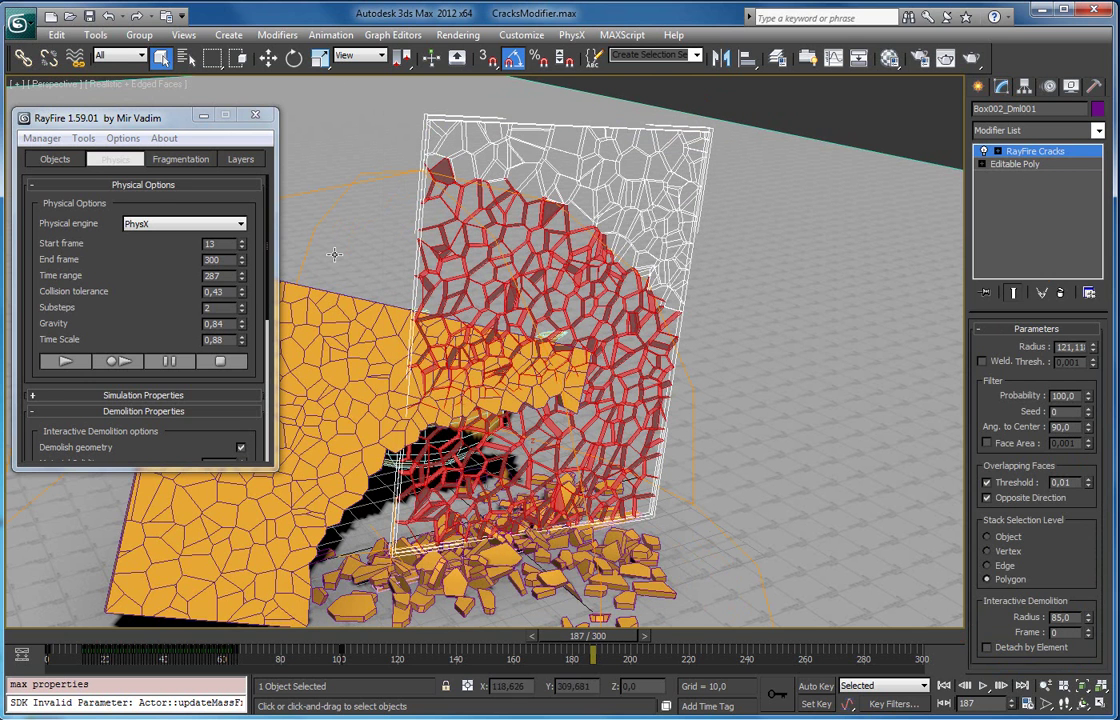
# Review the demolition fragments among RayFire's dynamic objects, select one fragment on the floor and scrub back to frame 3.
pyautogui.click(50, 158)
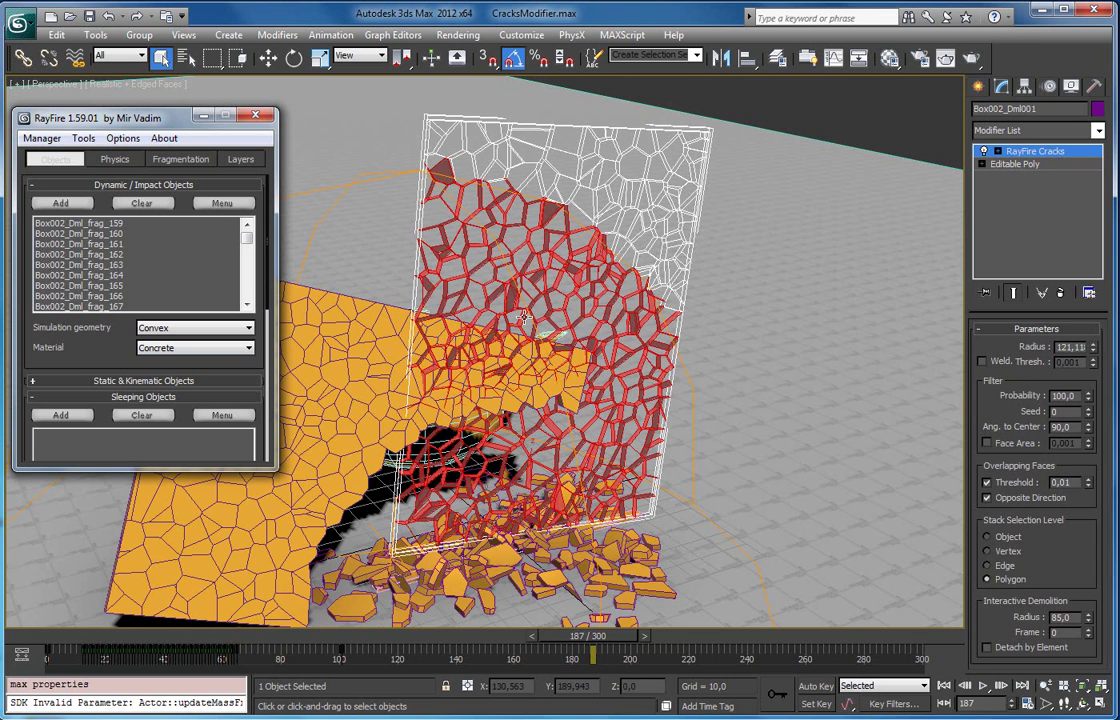
pyautogui.click(455, 590)
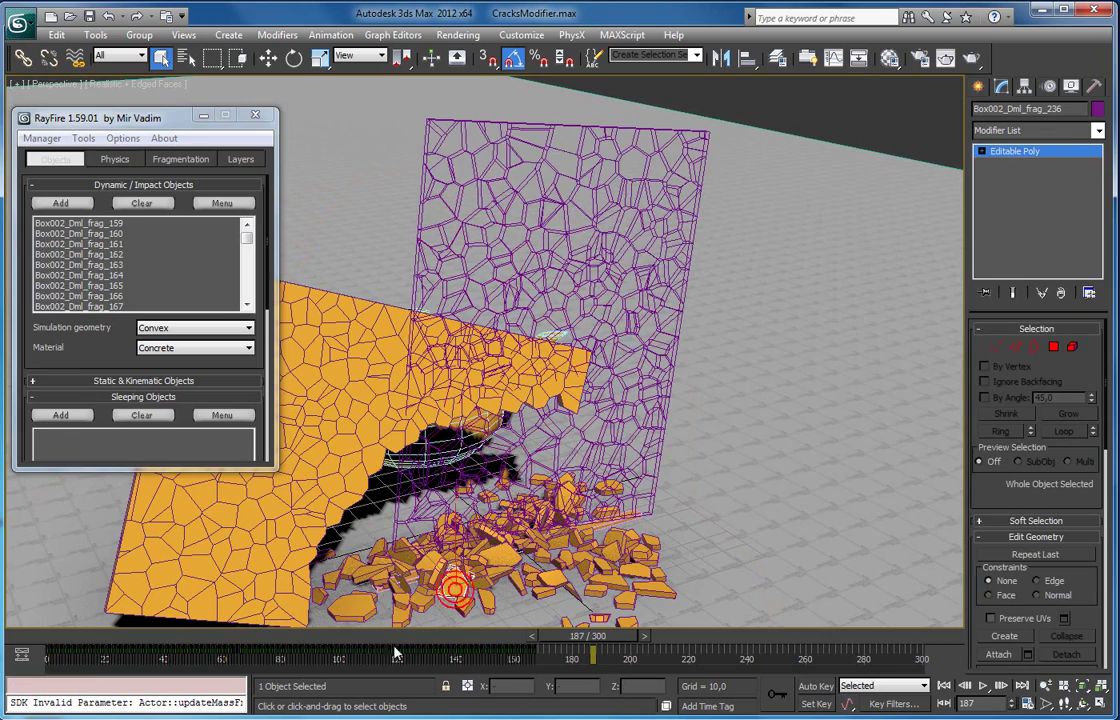
pyautogui.moveTo(572, 645); pyautogui.dragTo(58, 625)
pyautogui.moveTo(420, 275); pyautogui.dragTo(464, 347, button='middle')
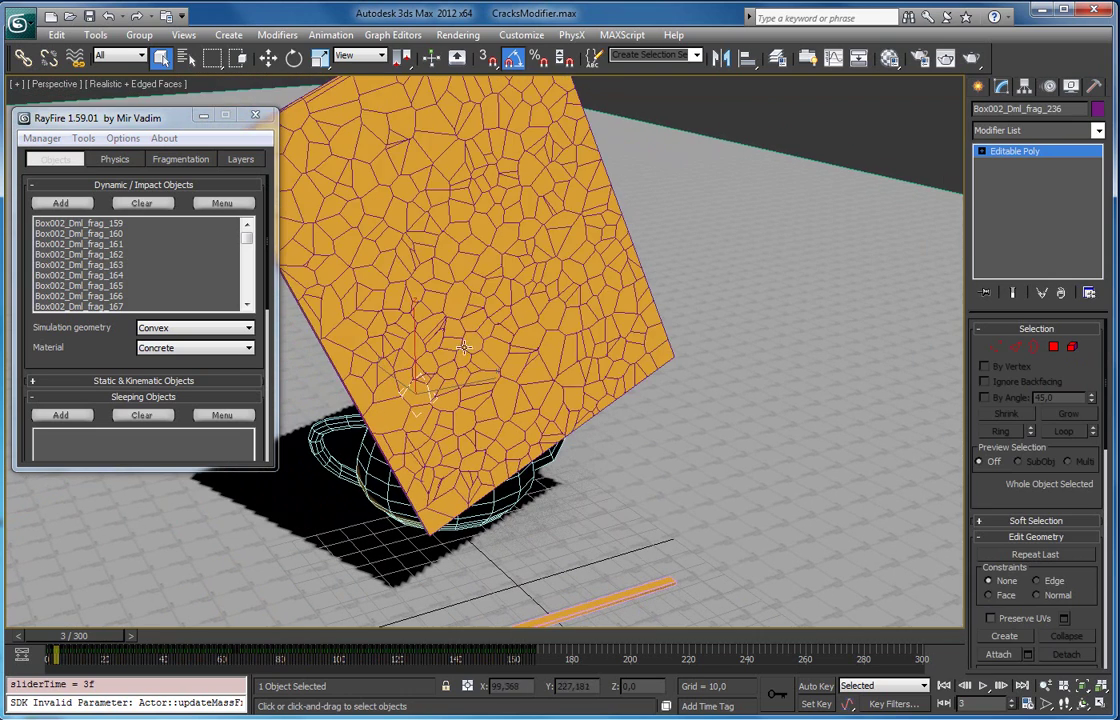
# Select the demolished source pane with RayFire Cracks and scrub forward to frame 134 to follow its cracks.
pyautogui.click(456, 285)
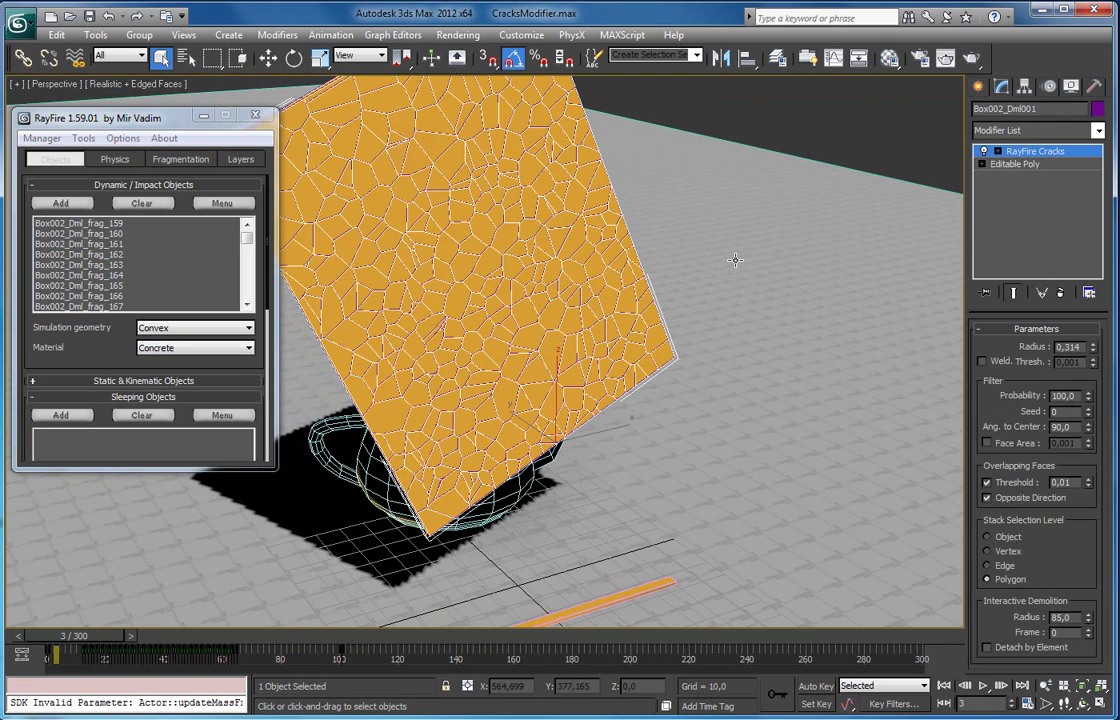
pyautogui.moveTo(90, 642); pyautogui.dragTo(436, 625)
pyautogui.moveTo(582, 572); pyautogui.dragTo(592, 448, button='middle')
pyautogui.click(677, 180)
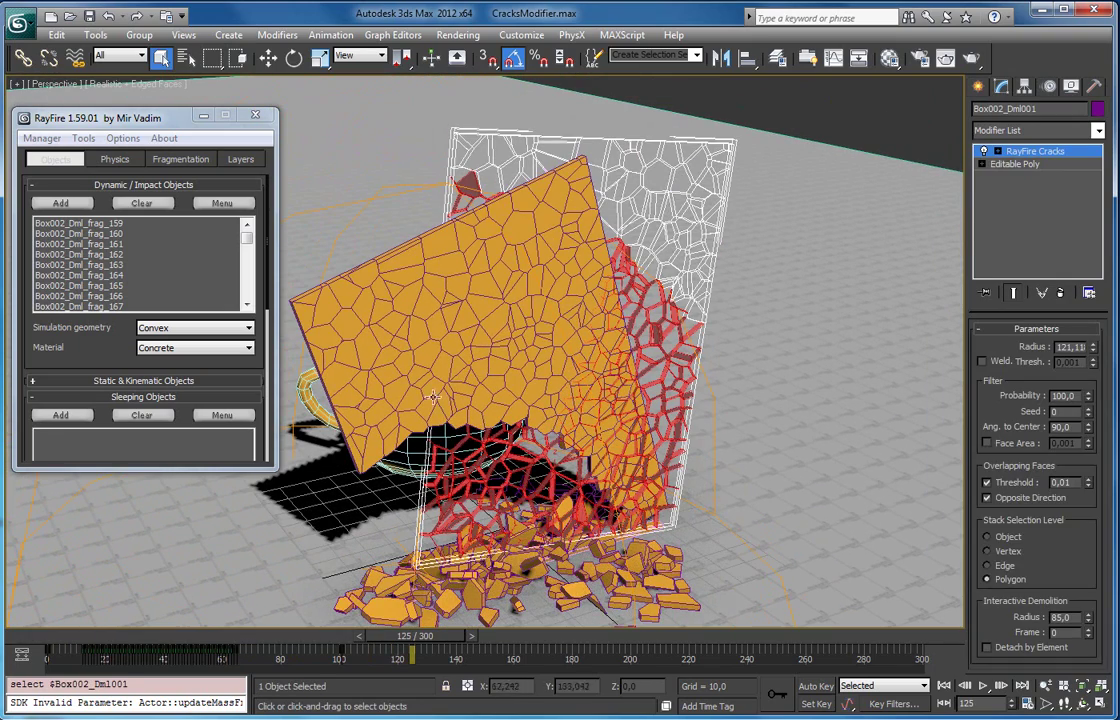
pyautogui.moveTo(435, 637); pyautogui.dragTo(470, 632)
# Delete the baked RayFire simulation and its fragments to restore the original pane.
pyautogui.click(114, 160)
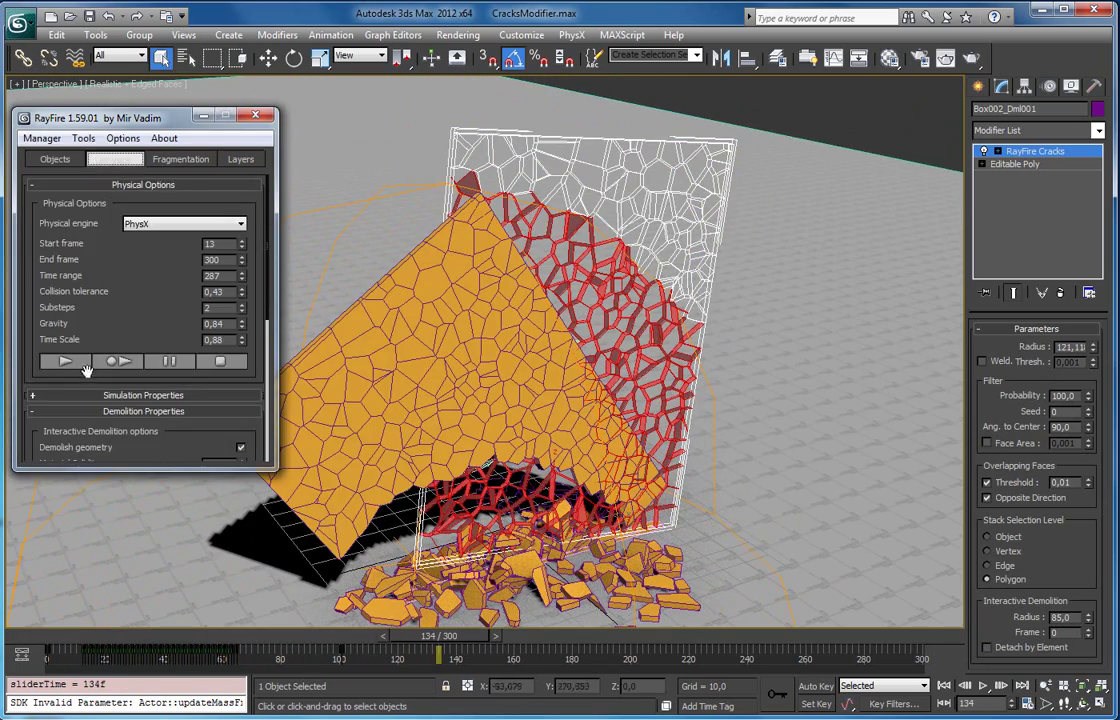
pyautogui.click(44, 139)
pyautogui.click(62, 175)
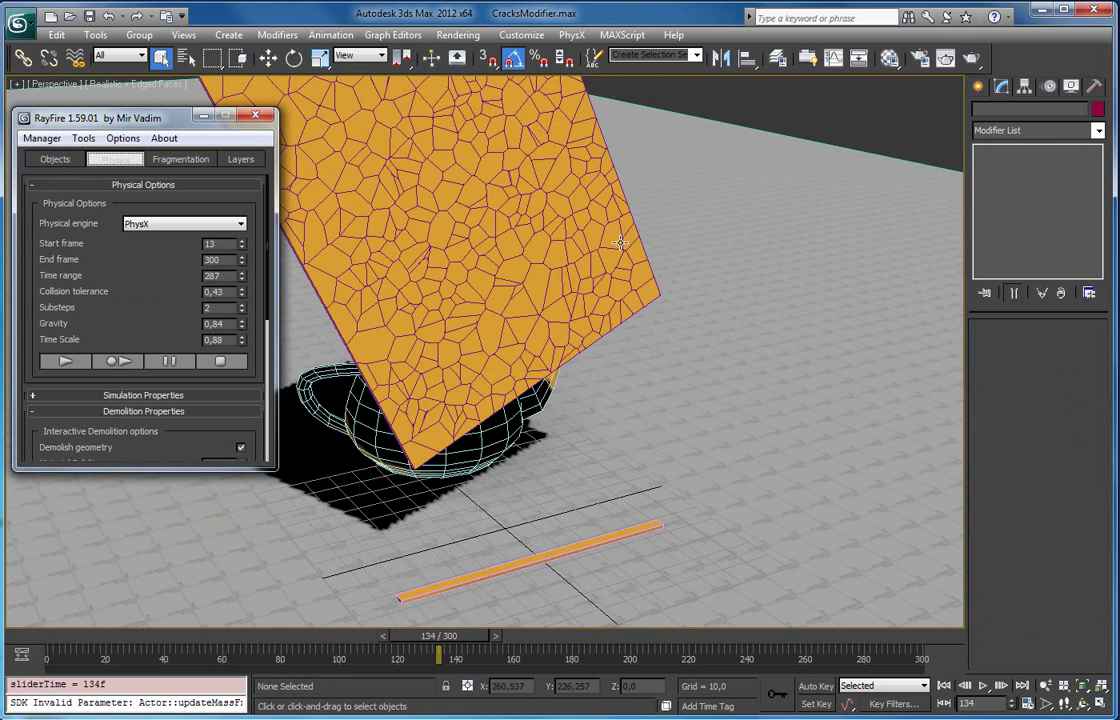
# Set the pane's Interactive Demolition Radius to 0 and Frame to 80, and bake a demolition simulation before resetting it.
pyautogui.click(570, 235)
pyautogui.rightClick(1090, 620)
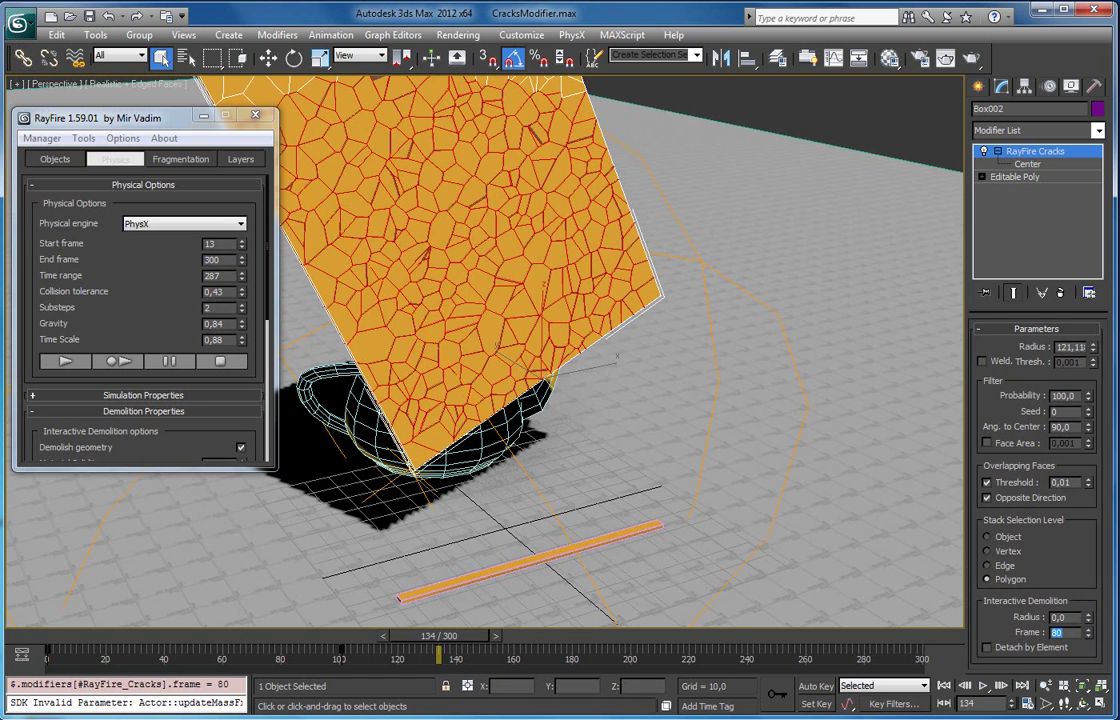
pyautogui.click(124, 363)
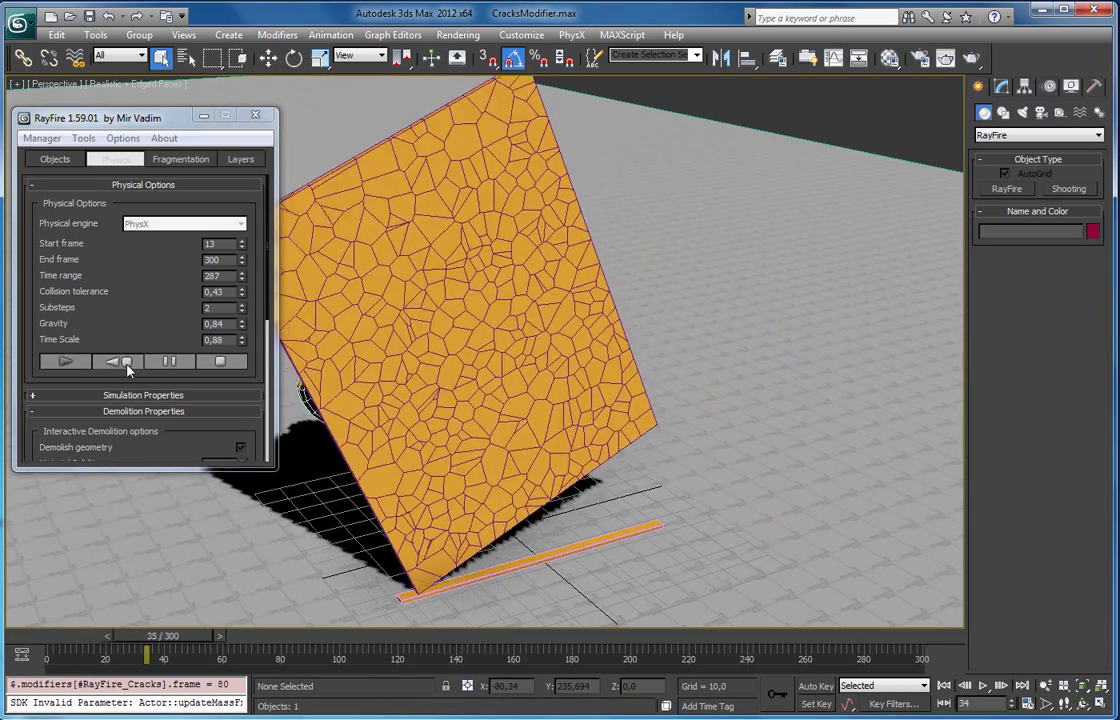
pyautogui.press('Escape')
pyautogui.press('/')
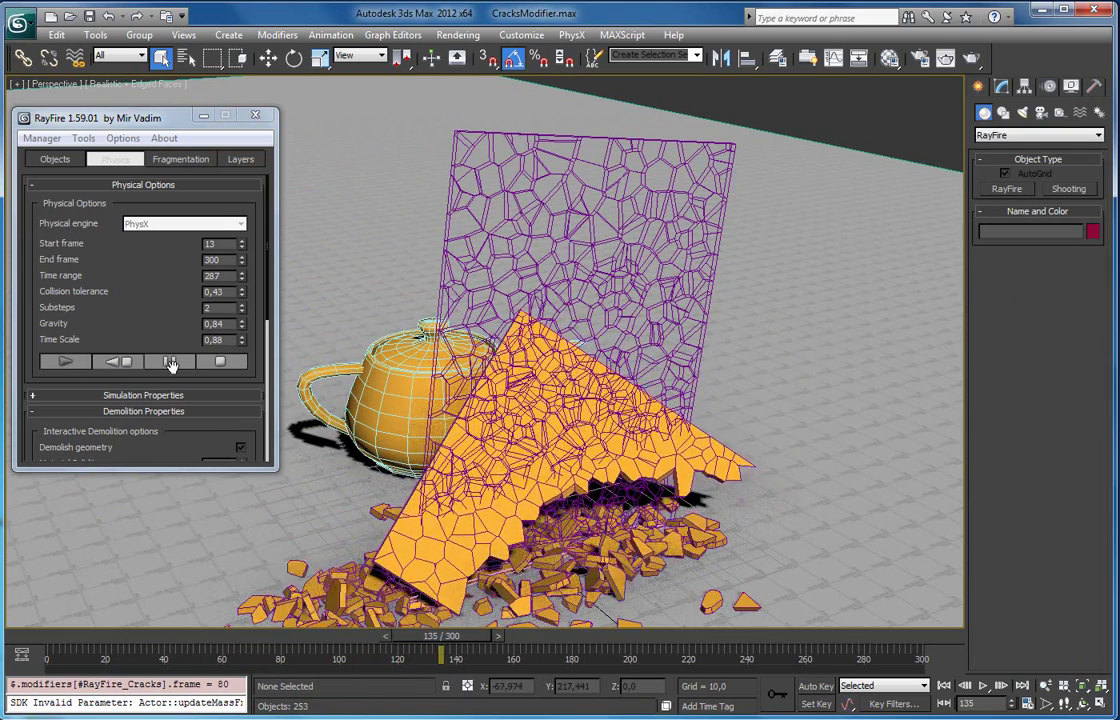
pyautogui.click(118, 361)
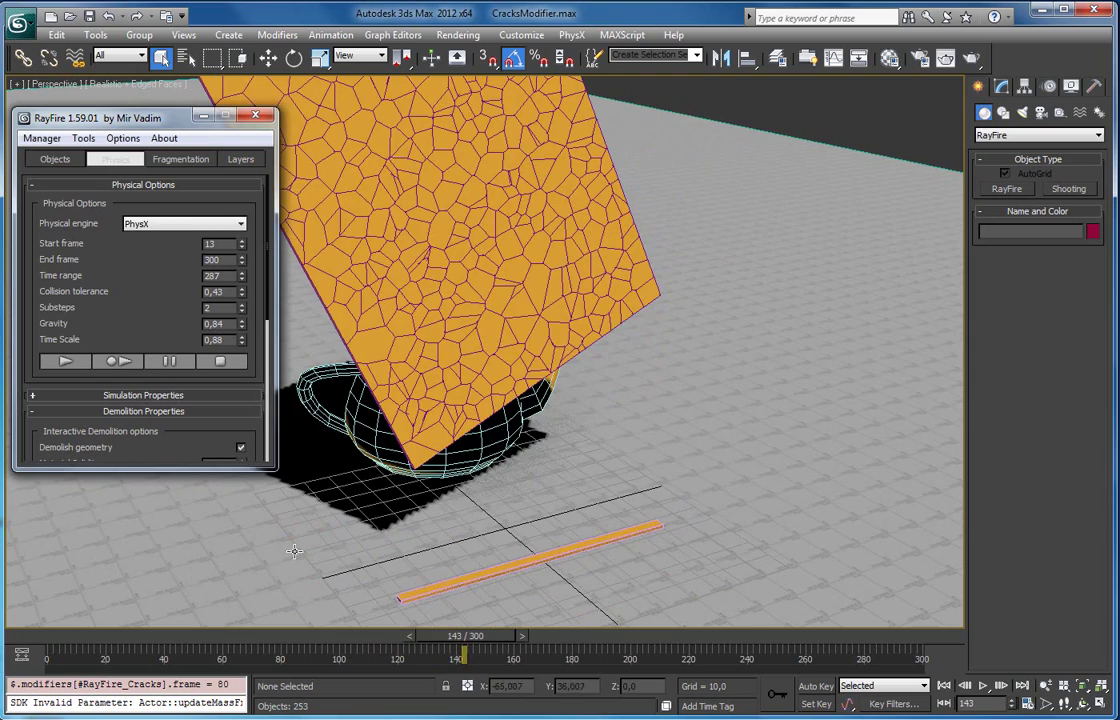
# Select the pane at frame 140 and view it from the front together with the teapot.
pyautogui.click(536, 325)
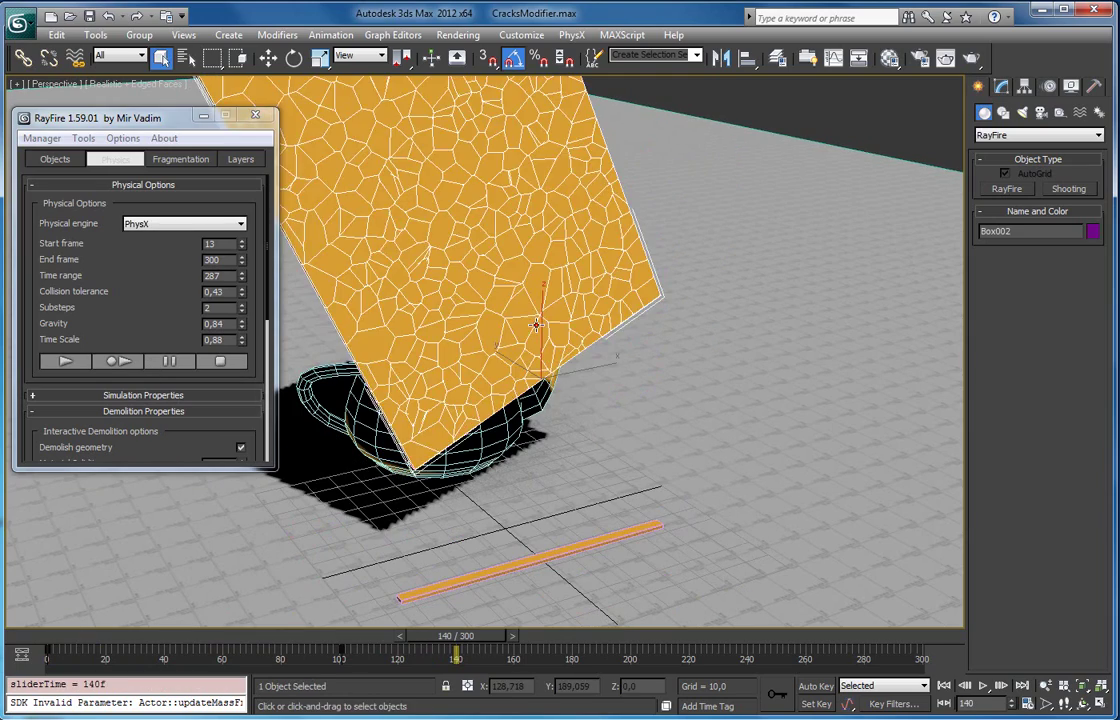
pyautogui.keyDown('alt'); pyautogui.moveTo(537, 330); pyautogui.dragTo(552, 318, button='middle'); pyautogui.keyUp('alt')
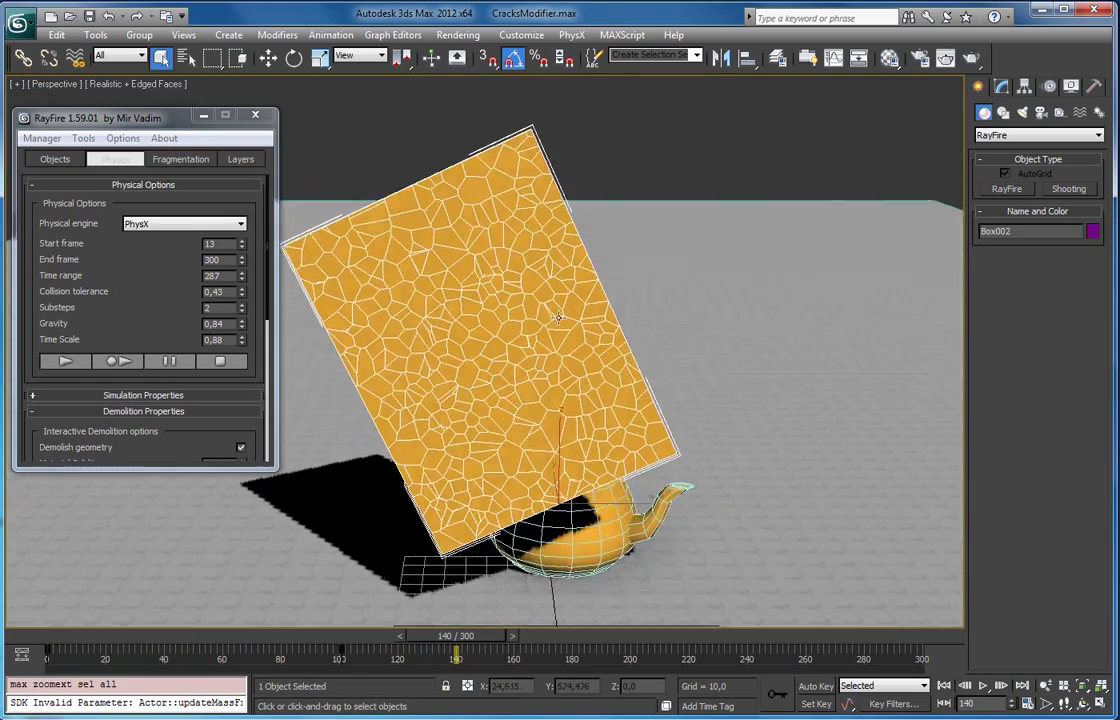